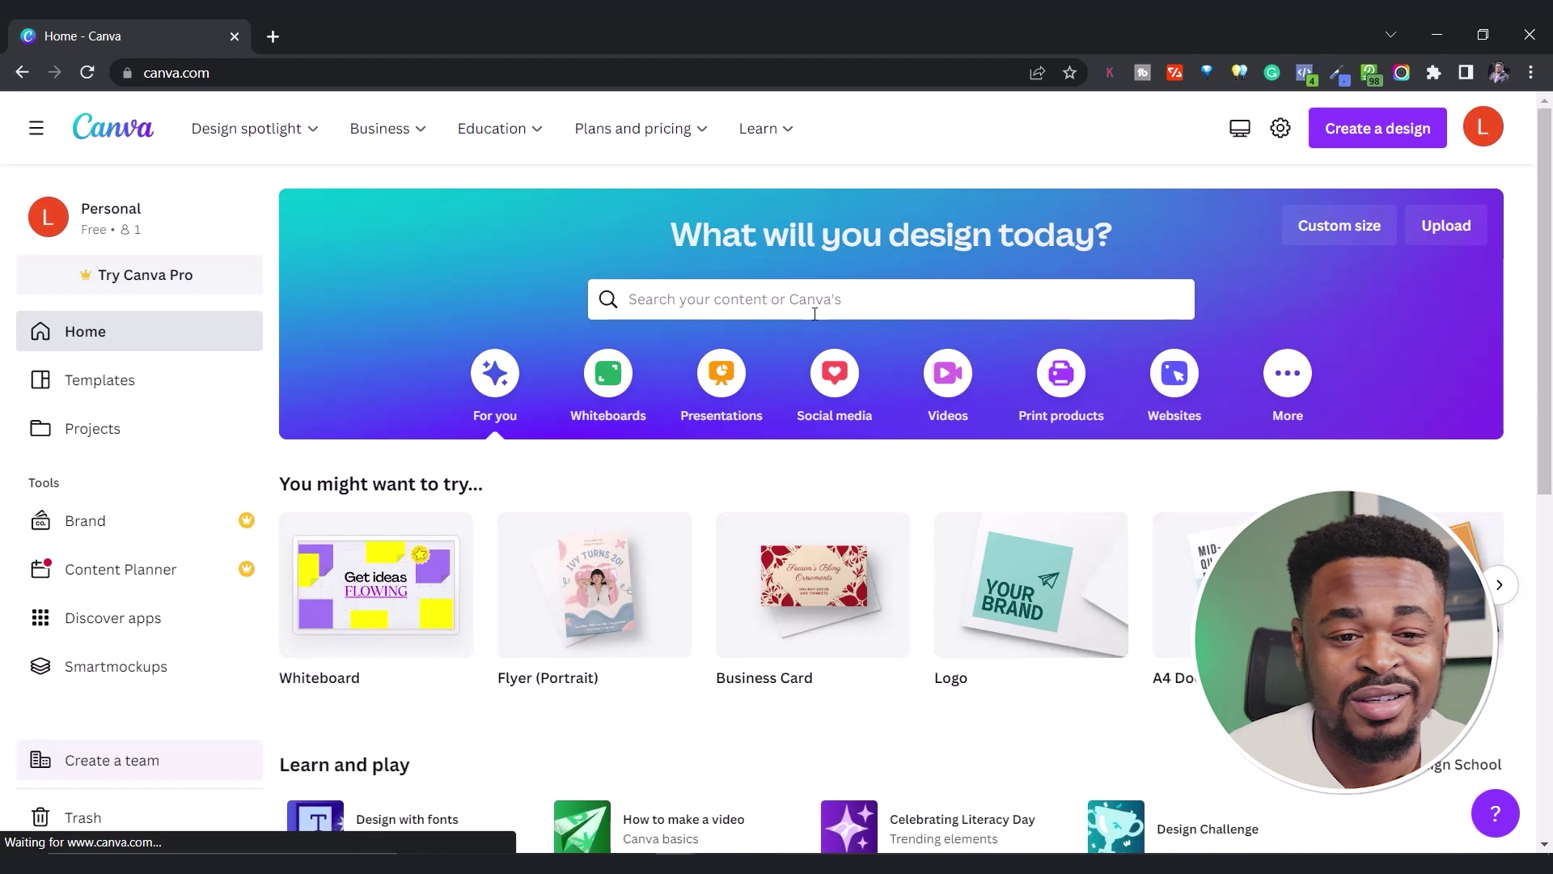
Step: Search Canva's templates for 'book' and browse the Book Cover results
{"action": "left_click", "coordinate": [774, 305]}
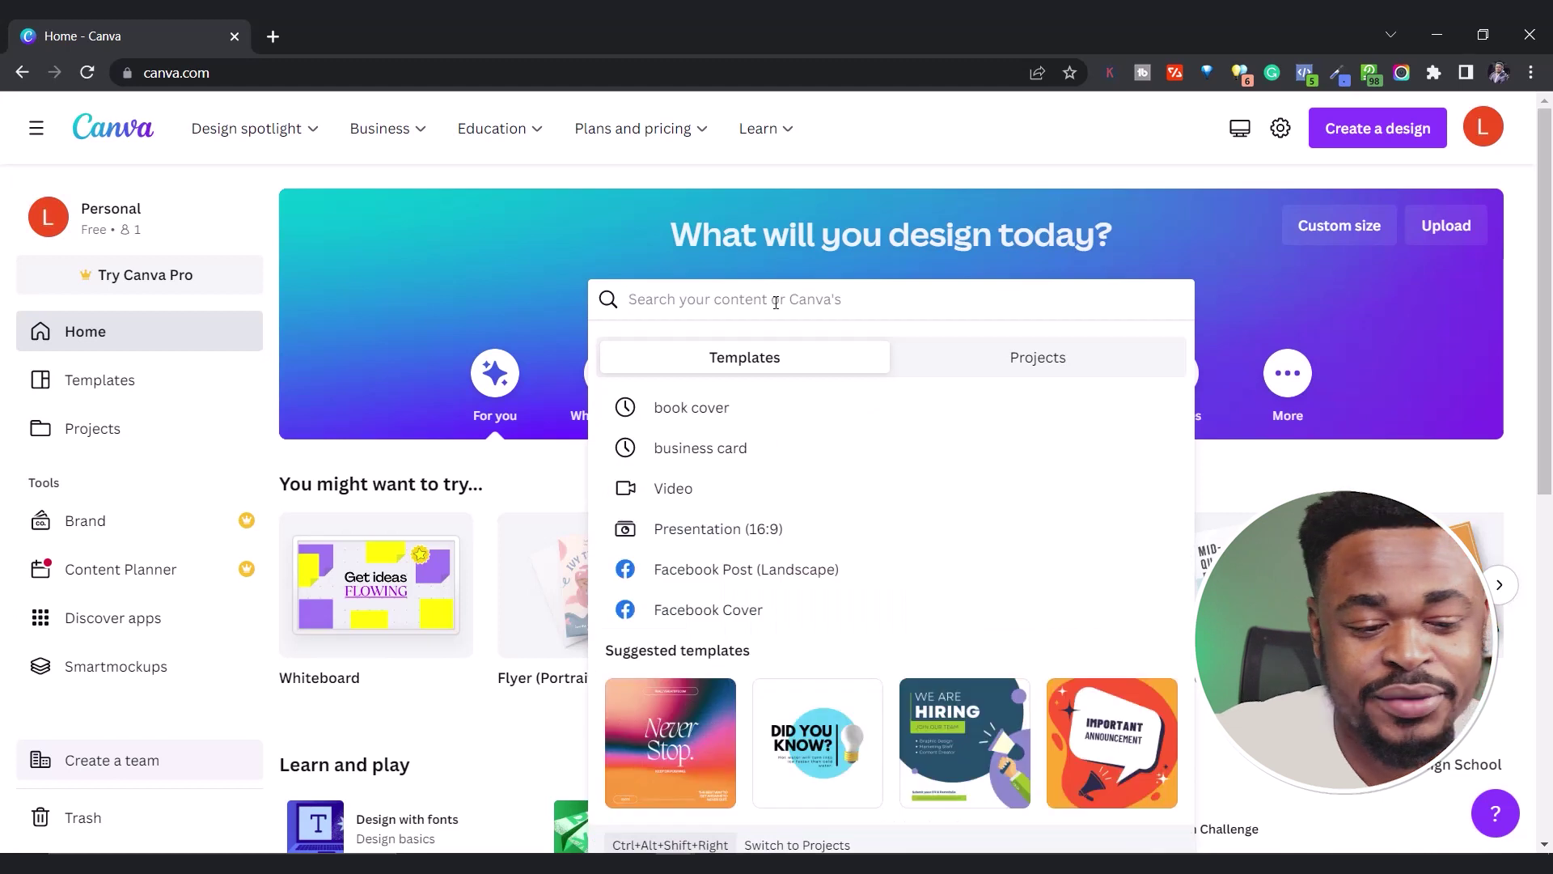
{"action": "type", "text": "b"}
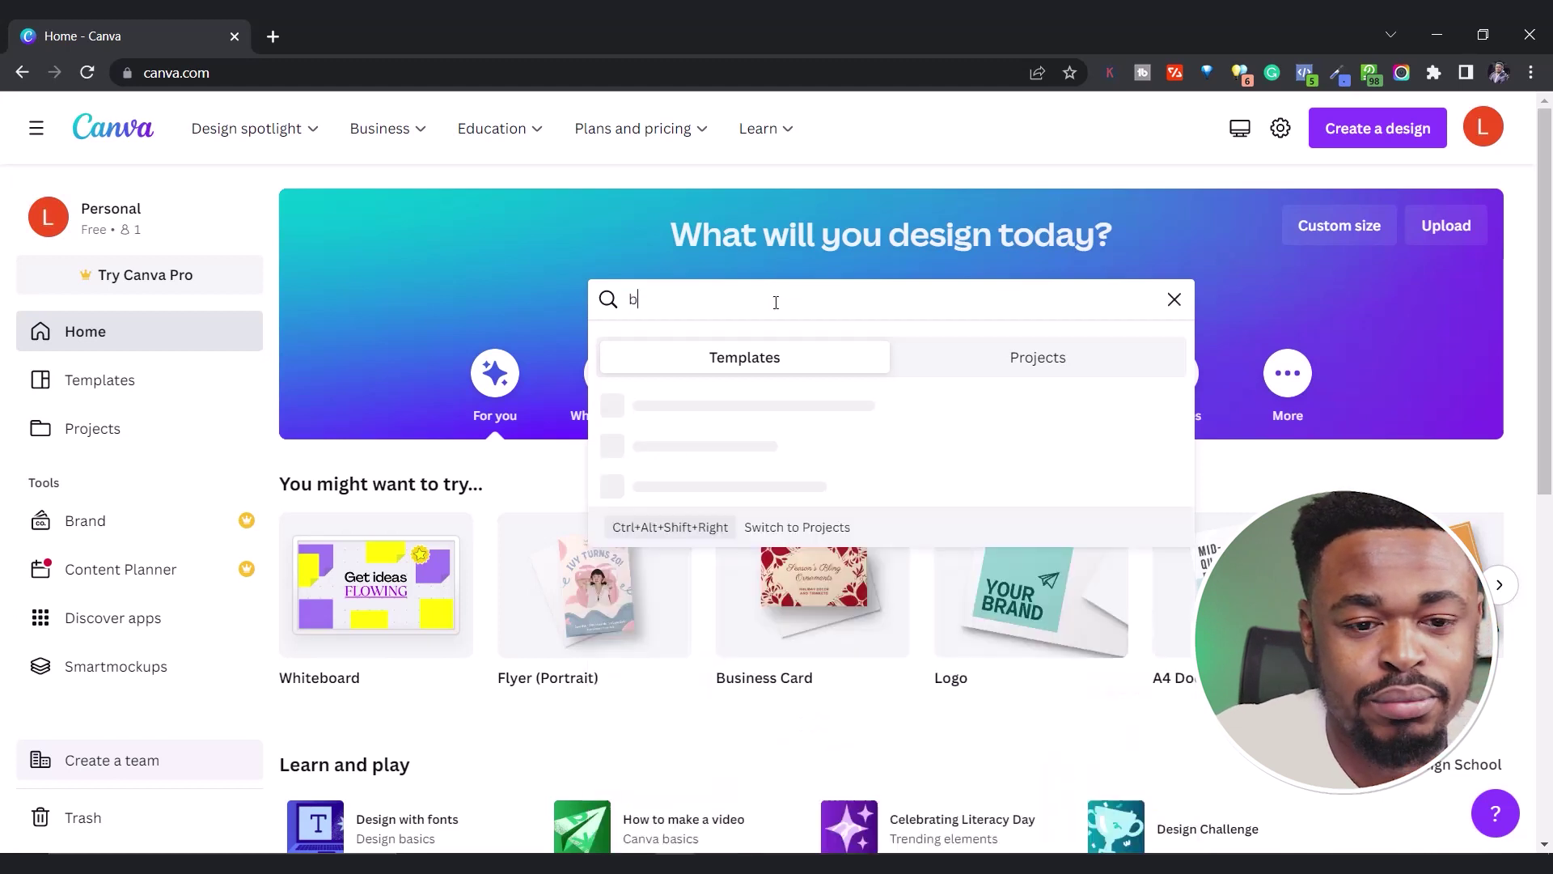
{"action": "type", "text": "ook"}
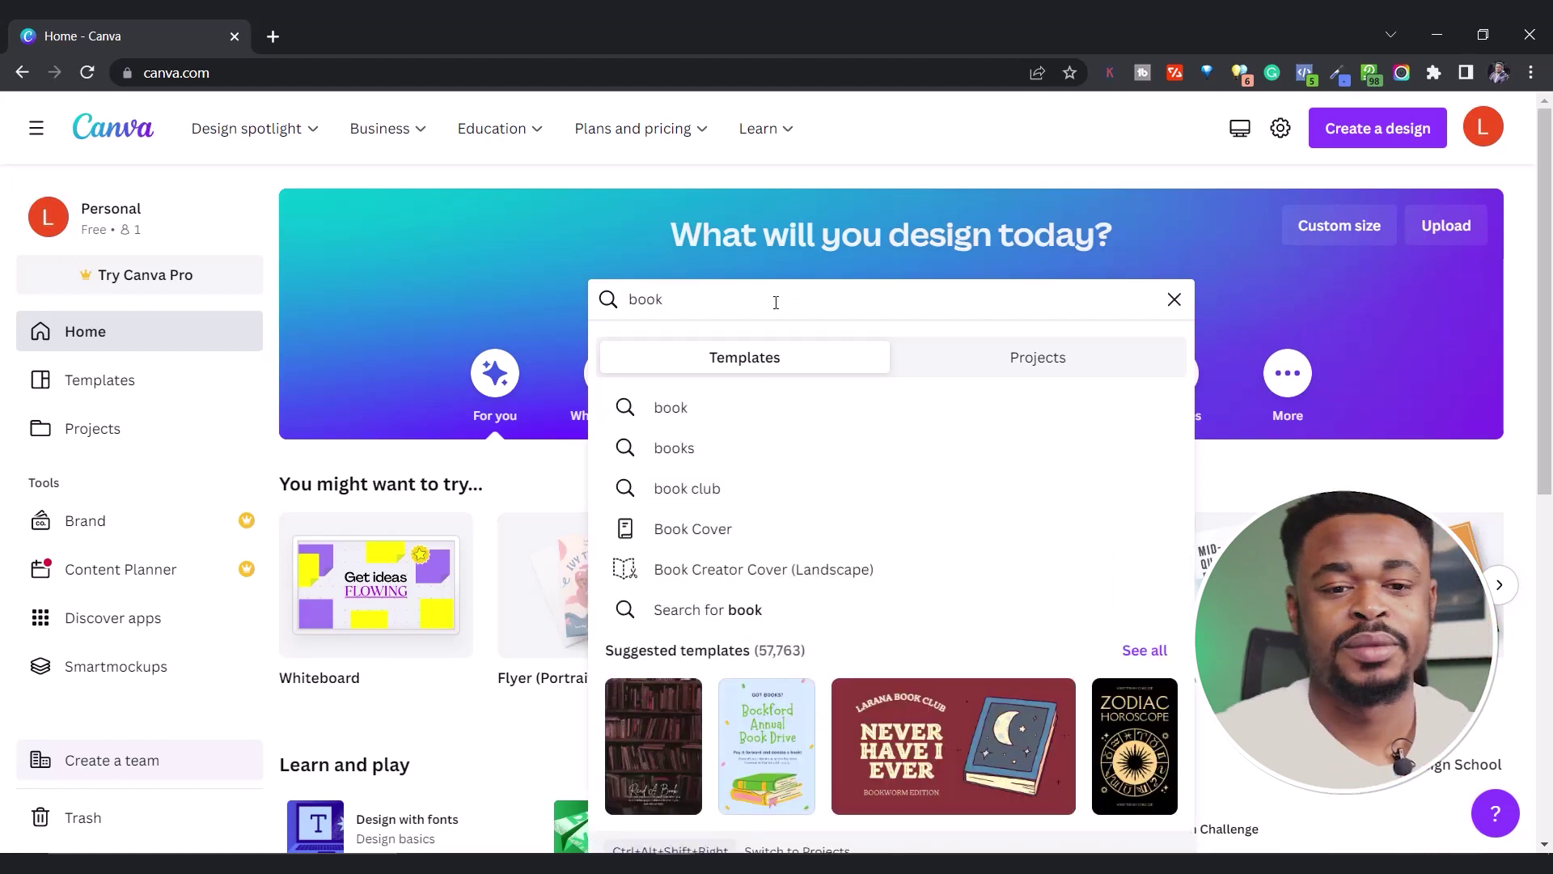
{"action": "left_click", "coordinate": [780, 534]}
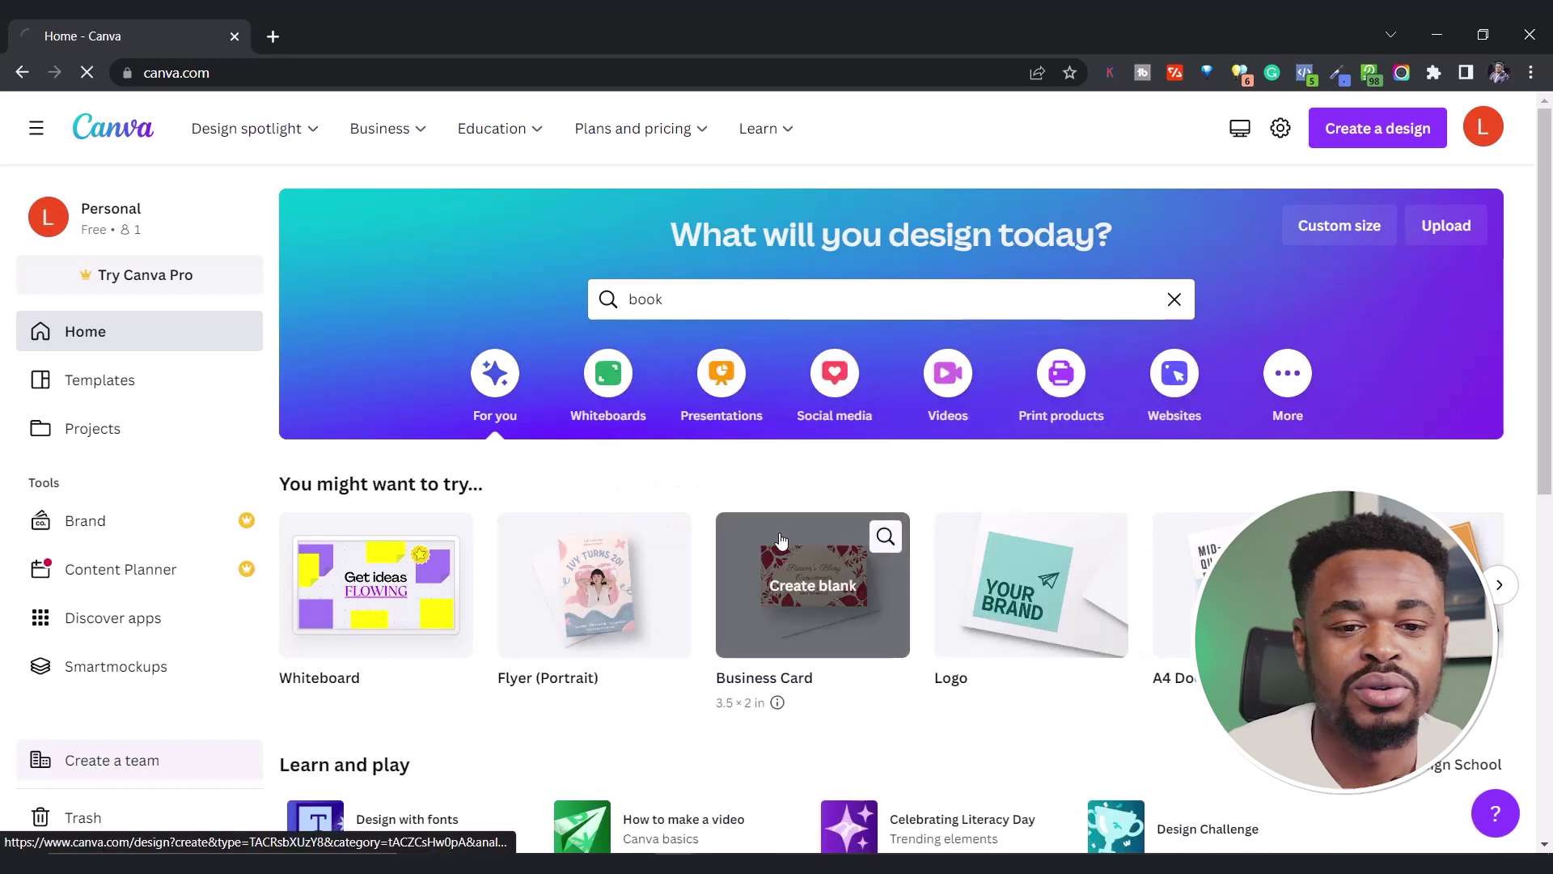
{"action": "scroll", "coordinate": [946, 619], "scroll_direction": "down", "scroll_amount": 3}
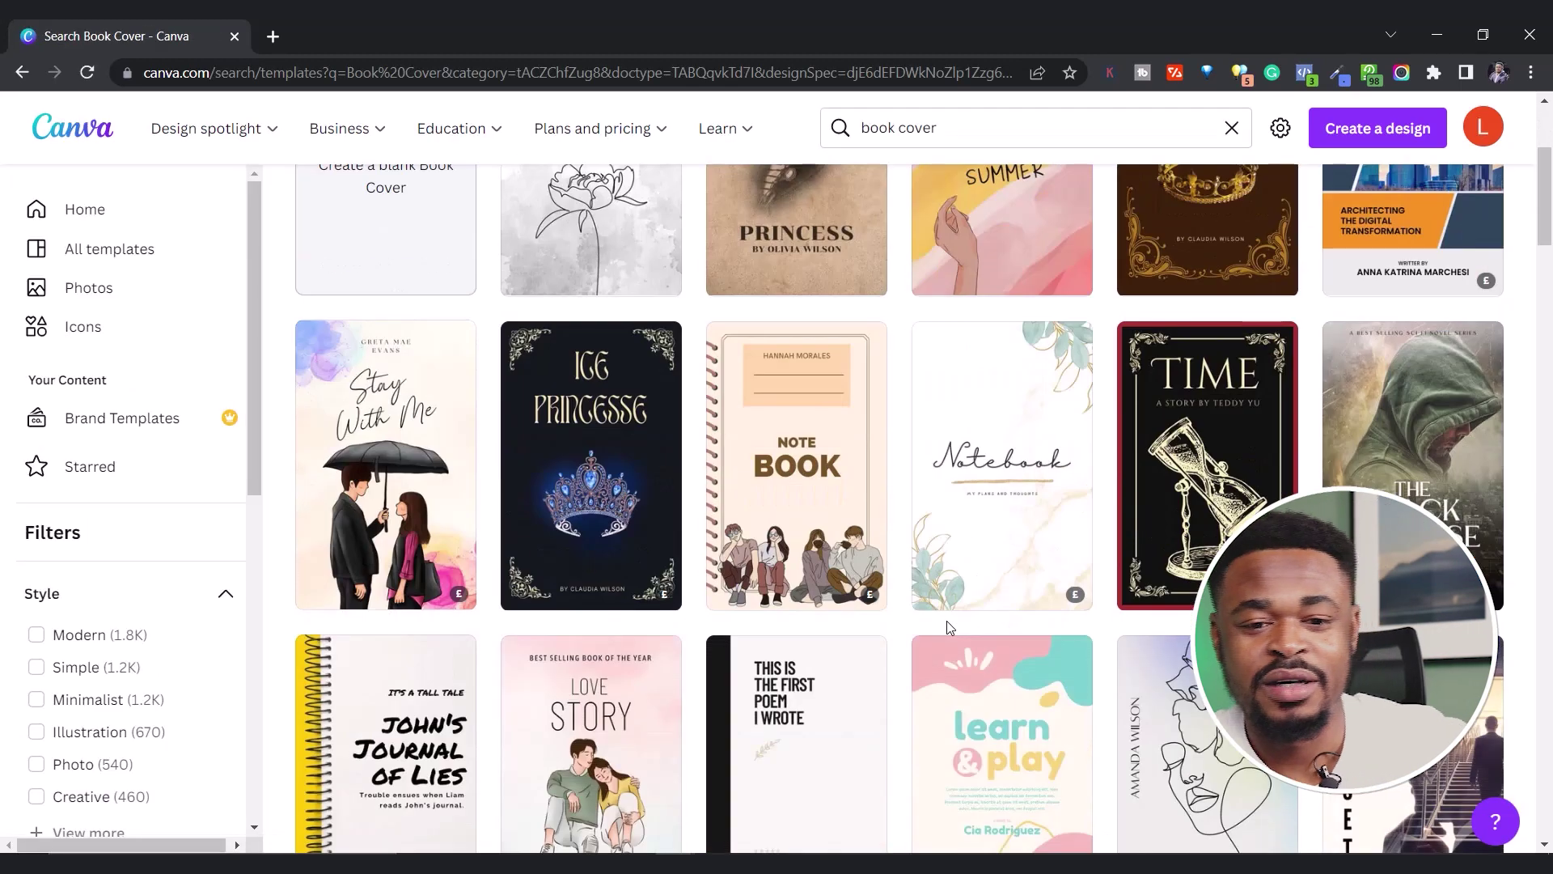
{"action": "scroll", "coordinate": [948, 625], "scroll_direction": "down", "scroll_amount": 5}
{"action": "scroll", "coordinate": [950, 628], "scroll_direction": "down", "scroll_amount": 1}
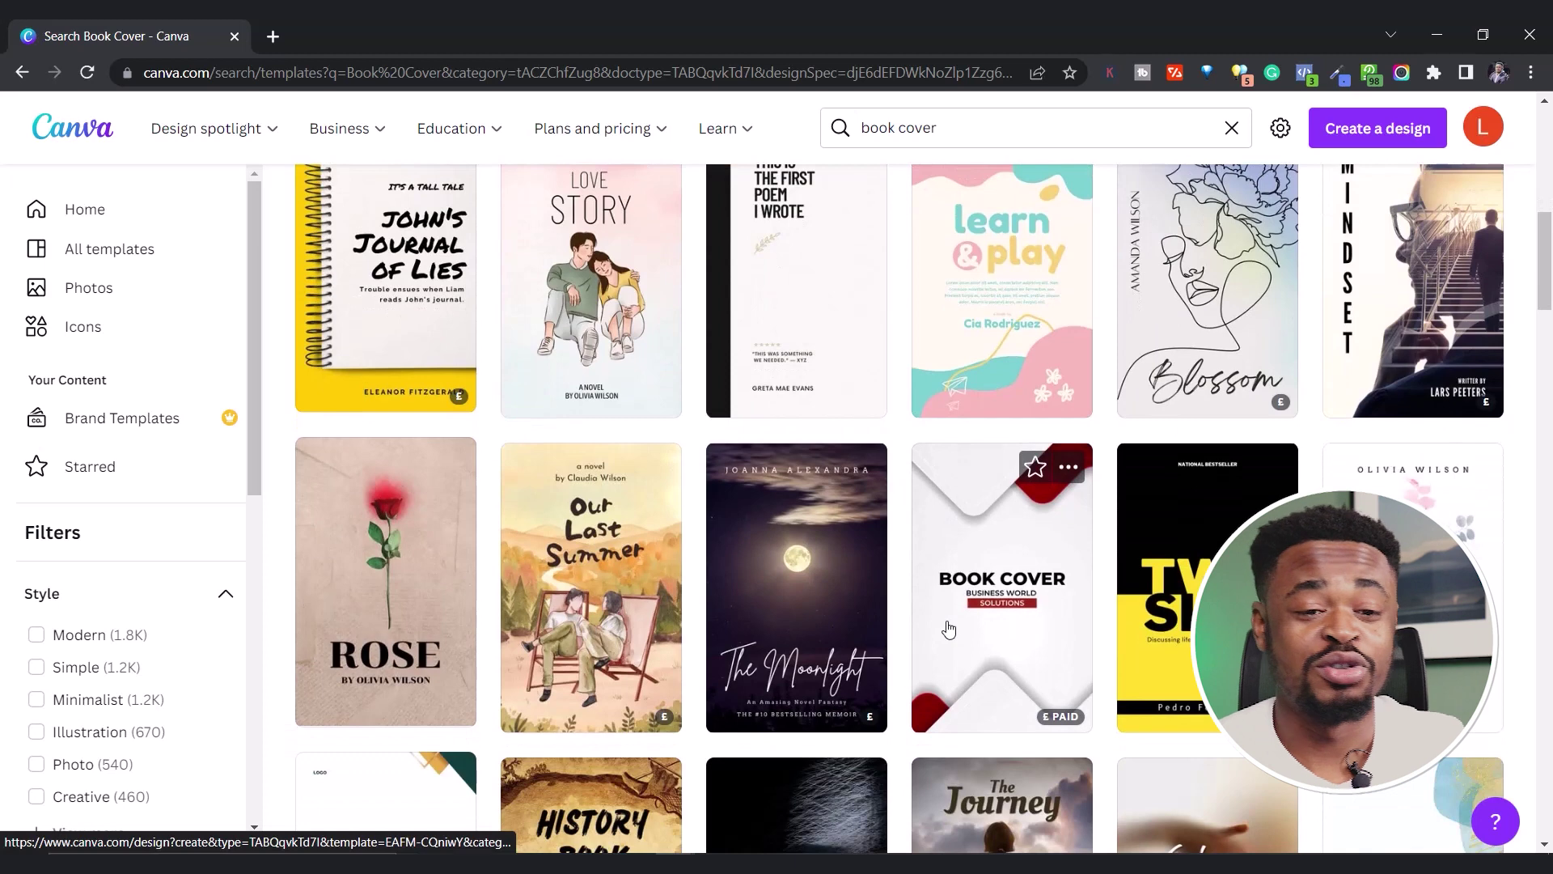
{"action": "scroll", "coordinate": [949, 630], "scroll_direction": "down", "scroll_amount": 5}
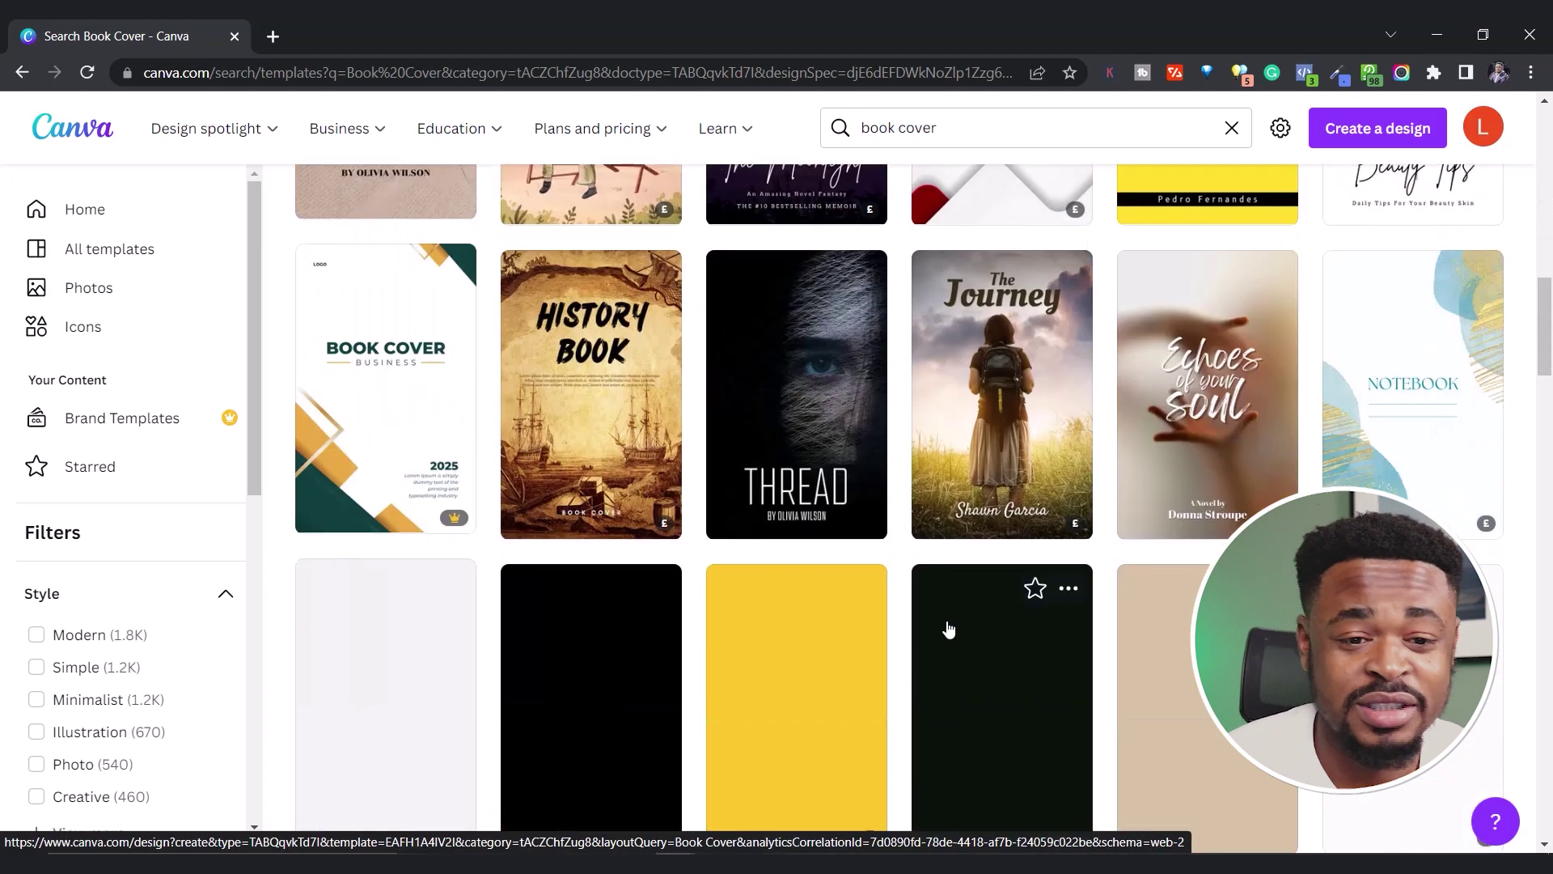
{"action": "scroll", "coordinate": [949, 629], "scroll_direction": "up", "scroll_amount": 5}
{"action": "scroll", "coordinate": [949, 630], "scroll_direction": "up", "scroll_amount": 3}
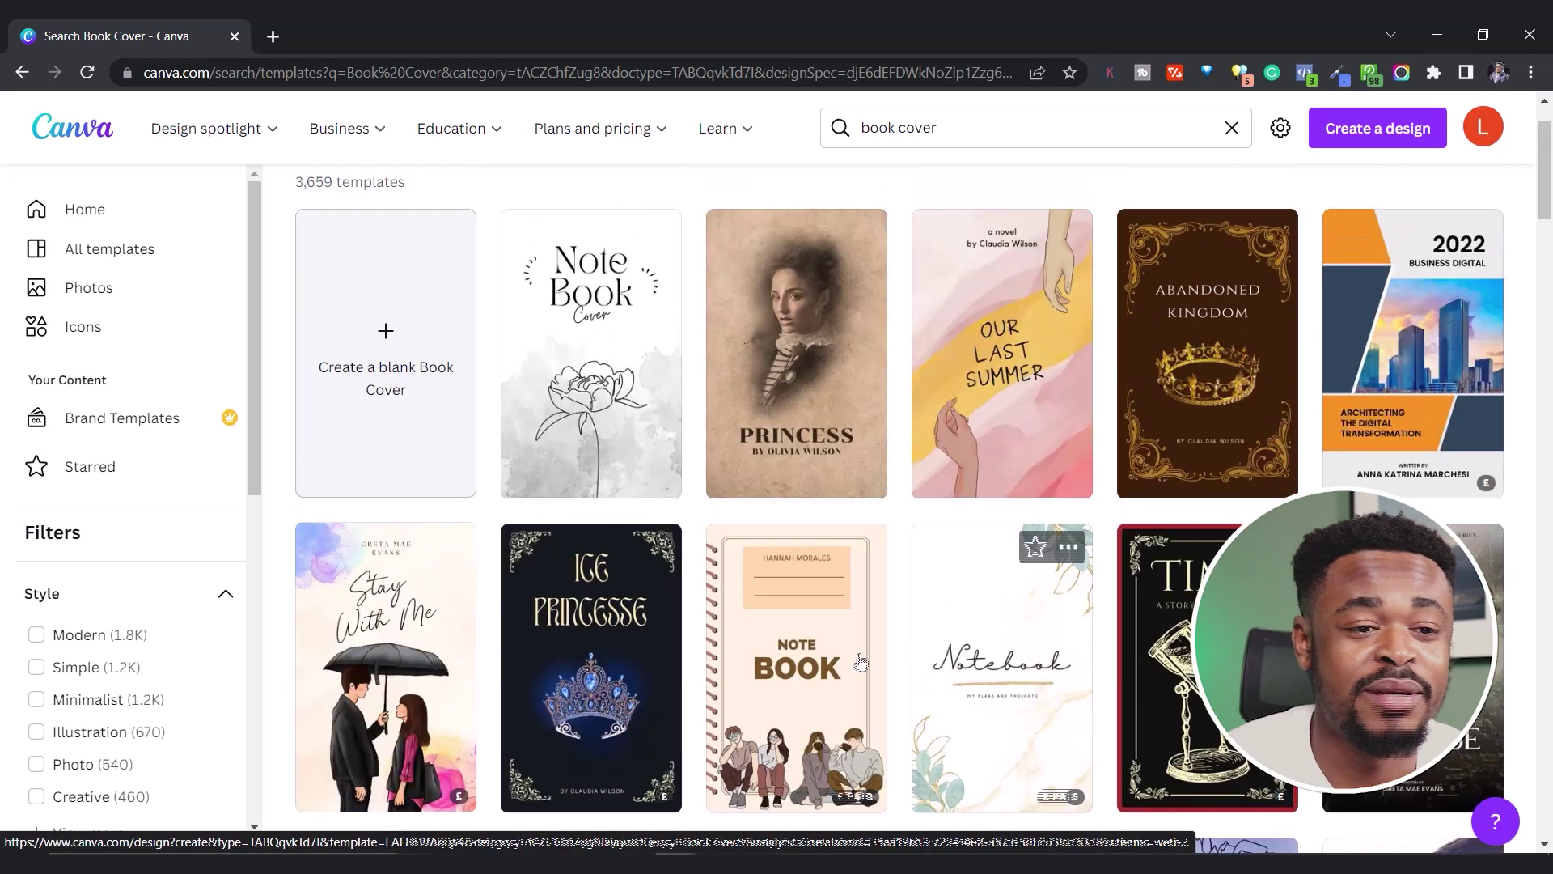
{"action": "scroll", "coordinate": [124, 648], "scroll_direction": "down", "scroll_amount": 7}
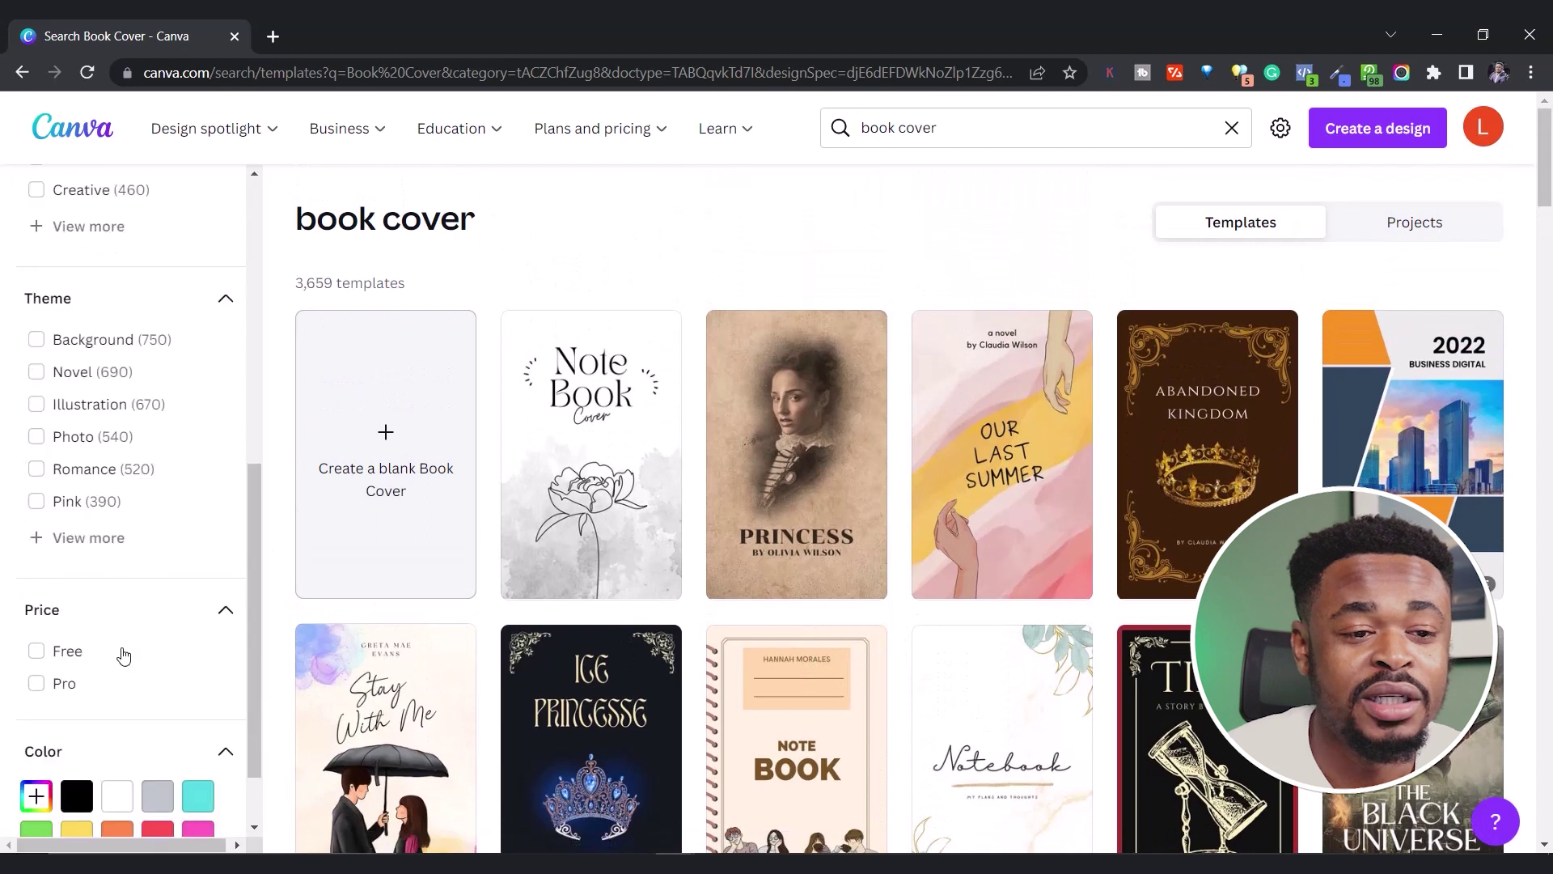
Step: Filter the book covers to Free and start a blank Book Cover design
{"action": "left_click", "coordinate": [37, 652]}
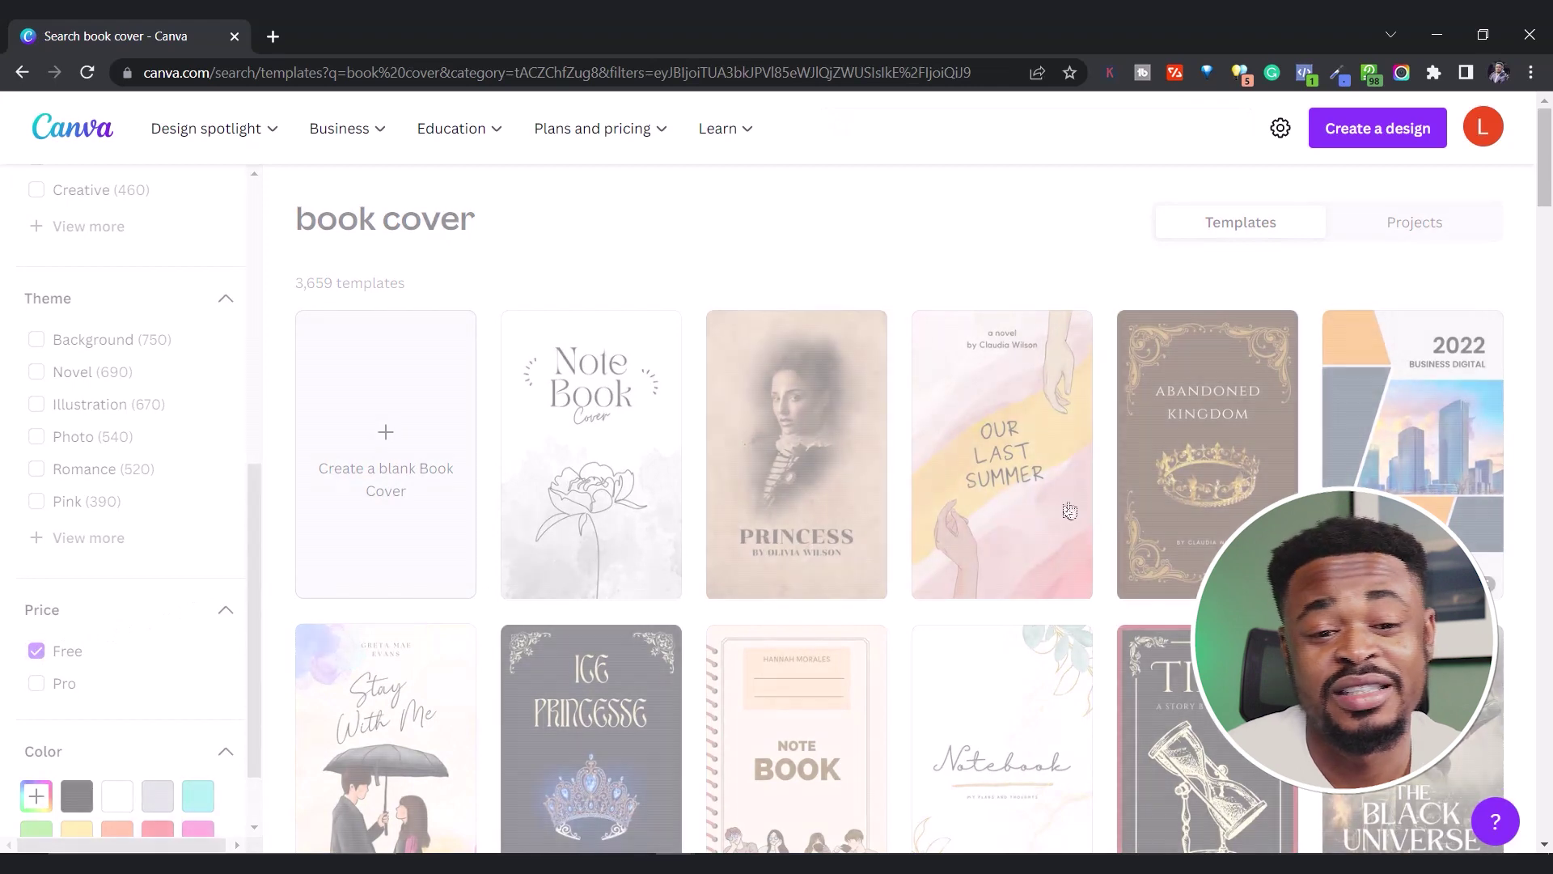
{"action": "scroll", "coordinate": [762, 572], "scroll_direction": "down", "scroll_amount": 2}
{"action": "scroll", "coordinate": [762, 572], "scroll_direction": "down", "scroll_amount": 5}
{"action": "scroll", "coordinate": [763, 572], "scroll_direction": "up", "scroll_amount": 8}
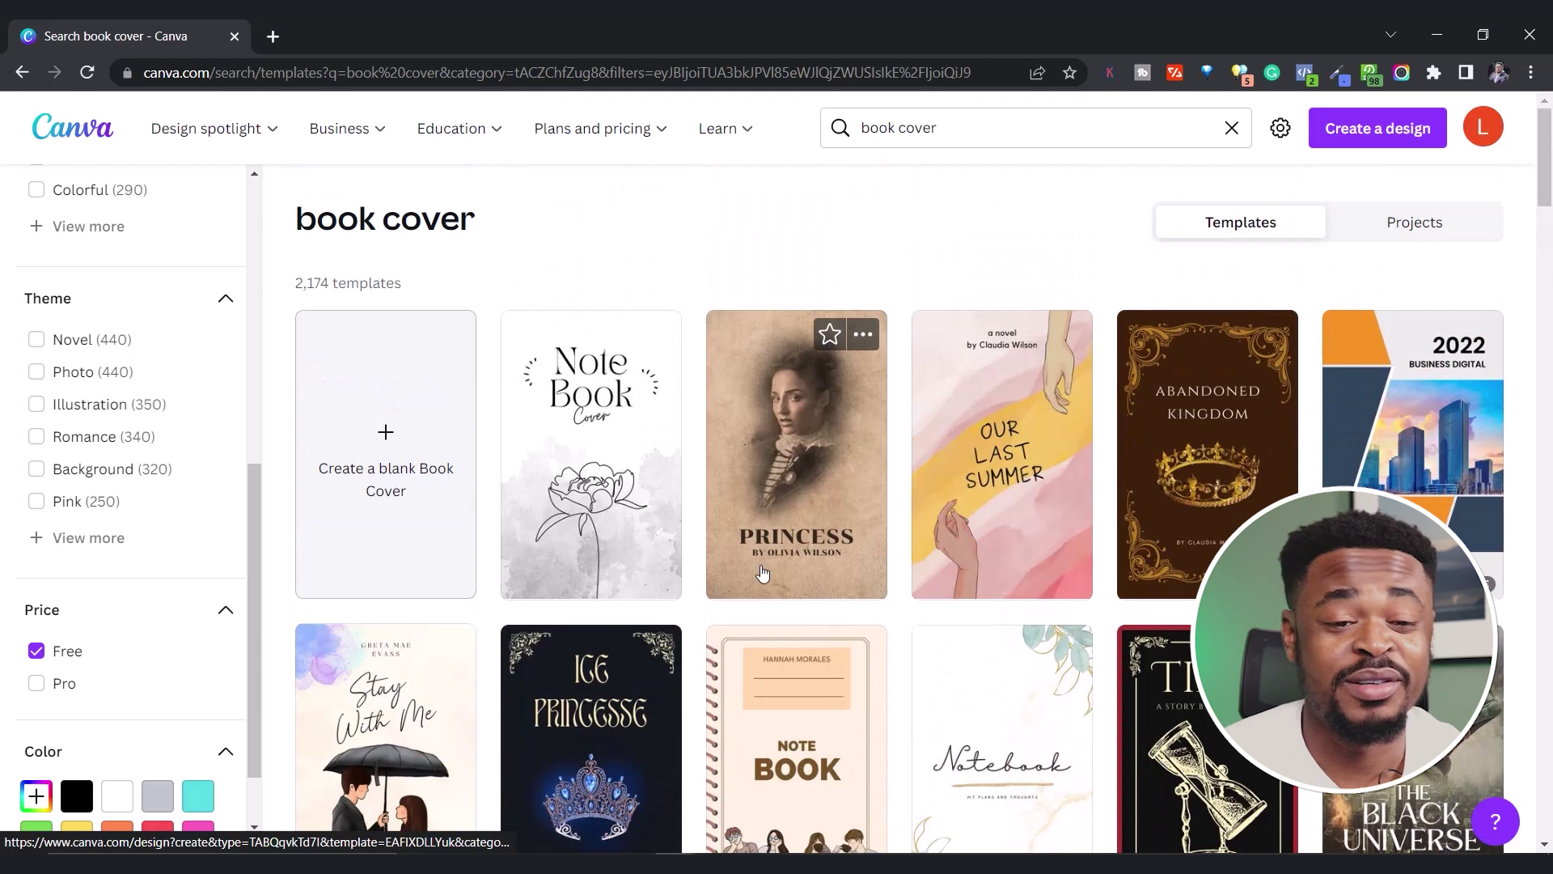
{"action": "left_click", "coordinate": [382, 483]}
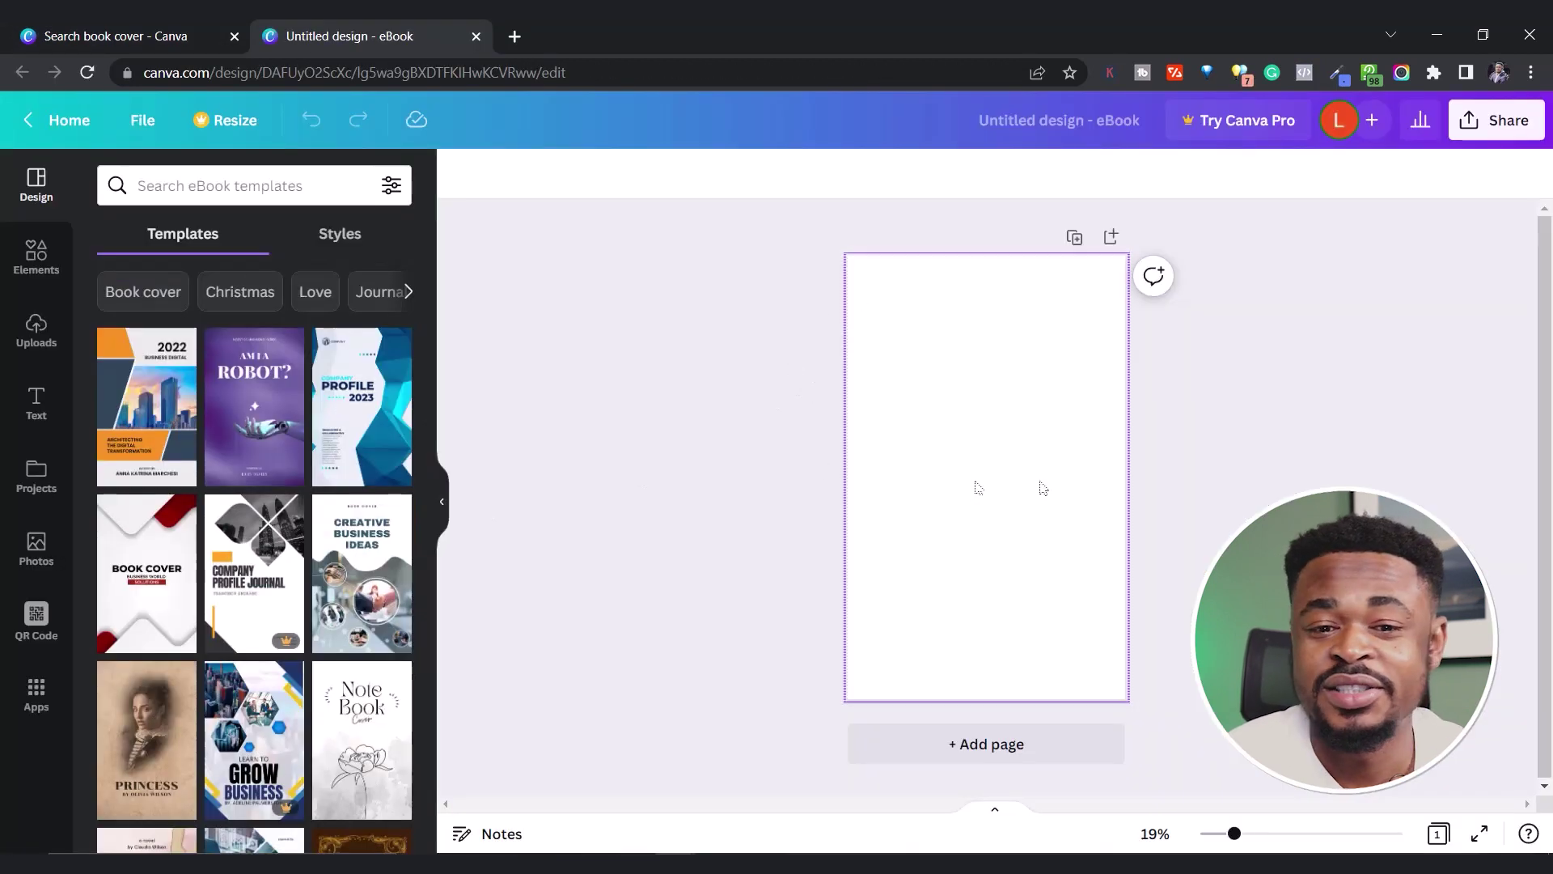
Step: Drag the 'cold, smooth & tasty' font combination from the Text panel to the page top
{"action": "left_click", "coordinate": [47, 418]}
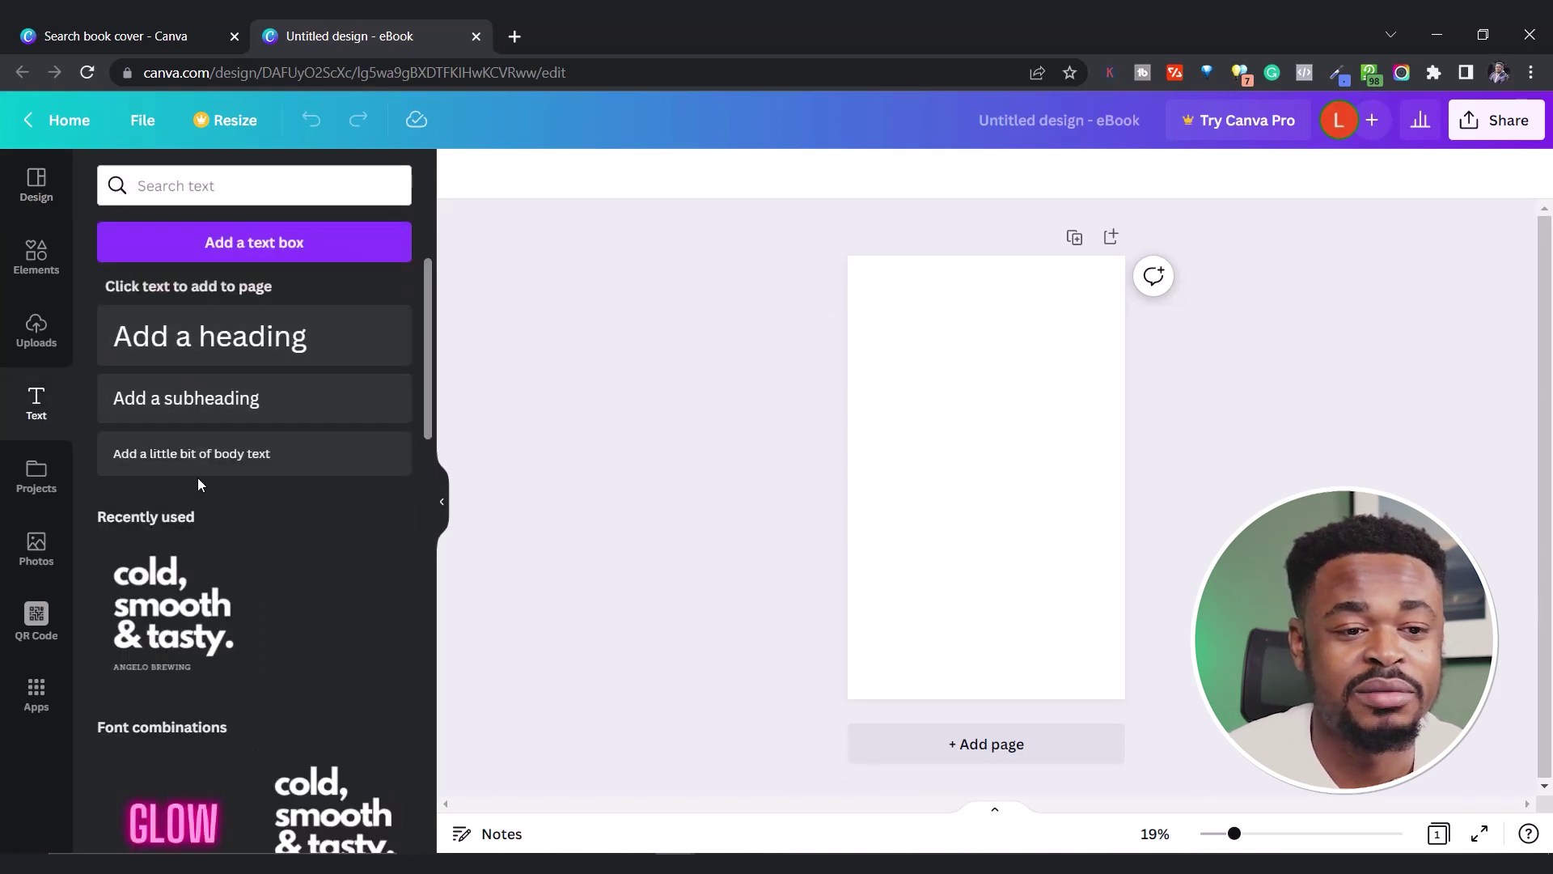
{"action": "scroll", "coordinate": [197, 477], "scroll_direction": "down", "scroll_amount": 3}
{"action": "scroll", "coordinate": [218, 648], "scroll_direction": "down", "scroll_amount": 3}
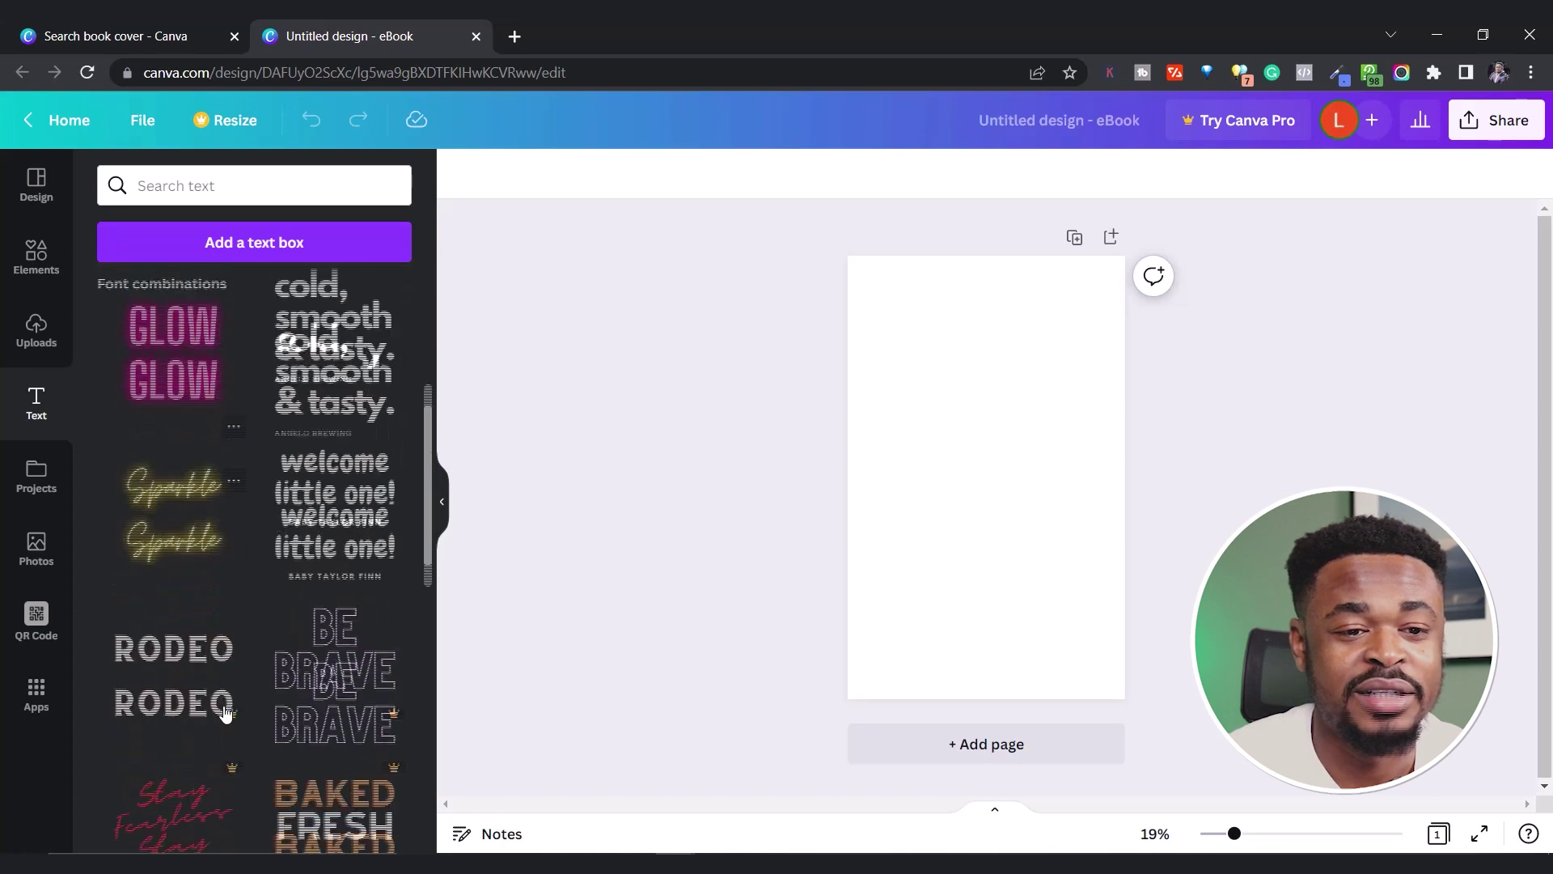
{"action": "scroll", "coordinate": [307, 643], "scroll_direction": "up", "scroll_amount": 3}
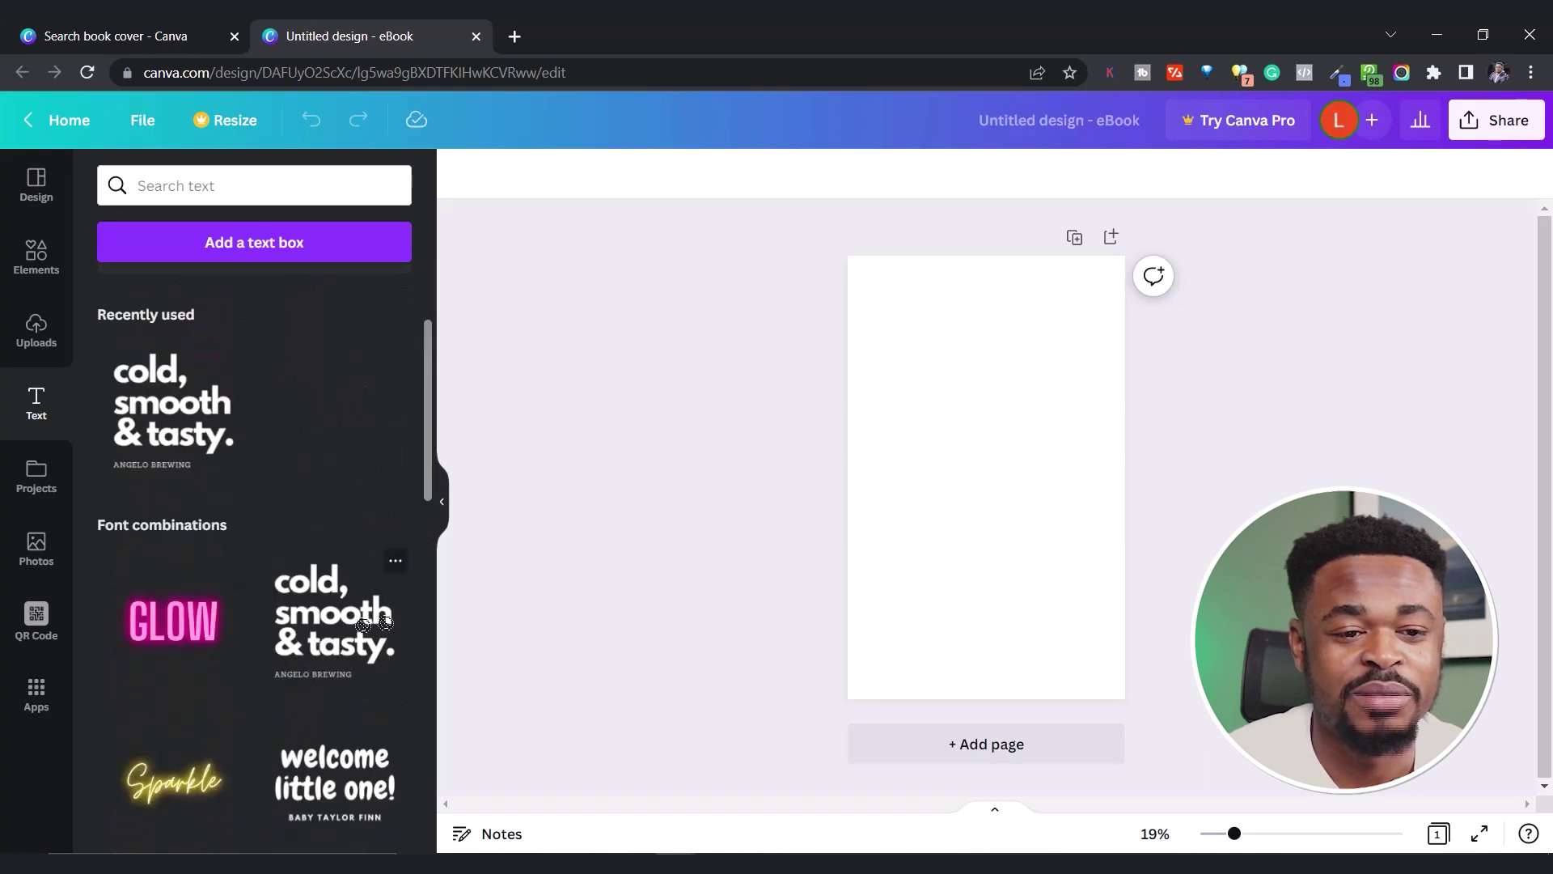
{"action": "left_click_drag", "start_coordinate": [354, 628], "coordinate": [724, 550]}
{"action": "left_click_drag", "start_coordinate": [894, 423], "coordinate": [943, 363]}
{"action": "key", "text": "Escape"}
Step: Retype the headline as 'I HACKED GOOGLE ADS' and replace the ANGELO BREWING line with the author's name
{"action": "double_click", "coordinate": [943, 362]}
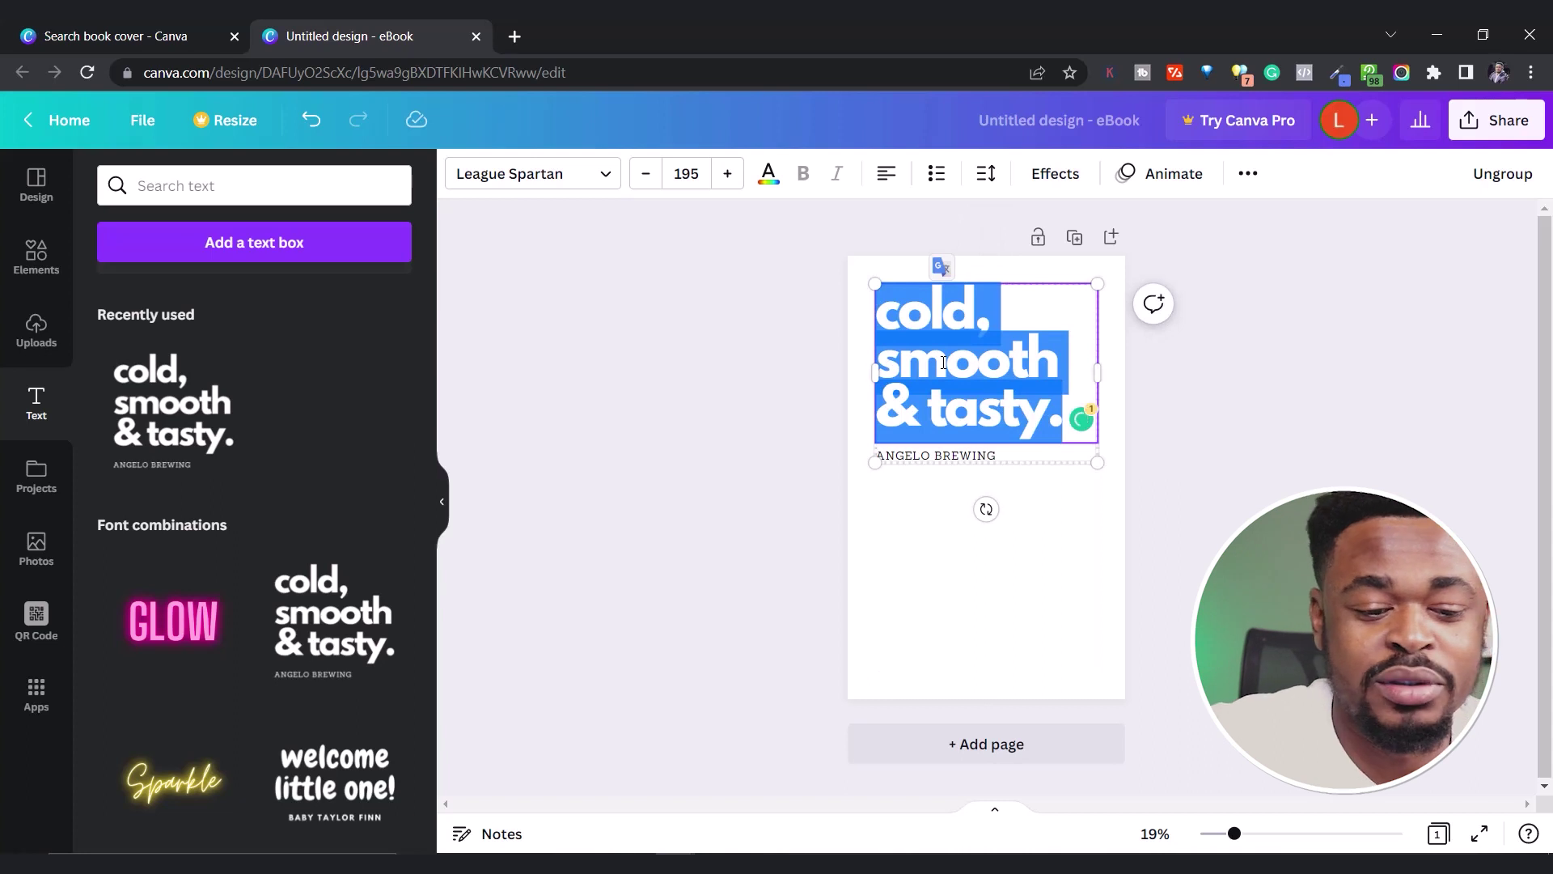
{"action": "type", "text": "I HACKED"}
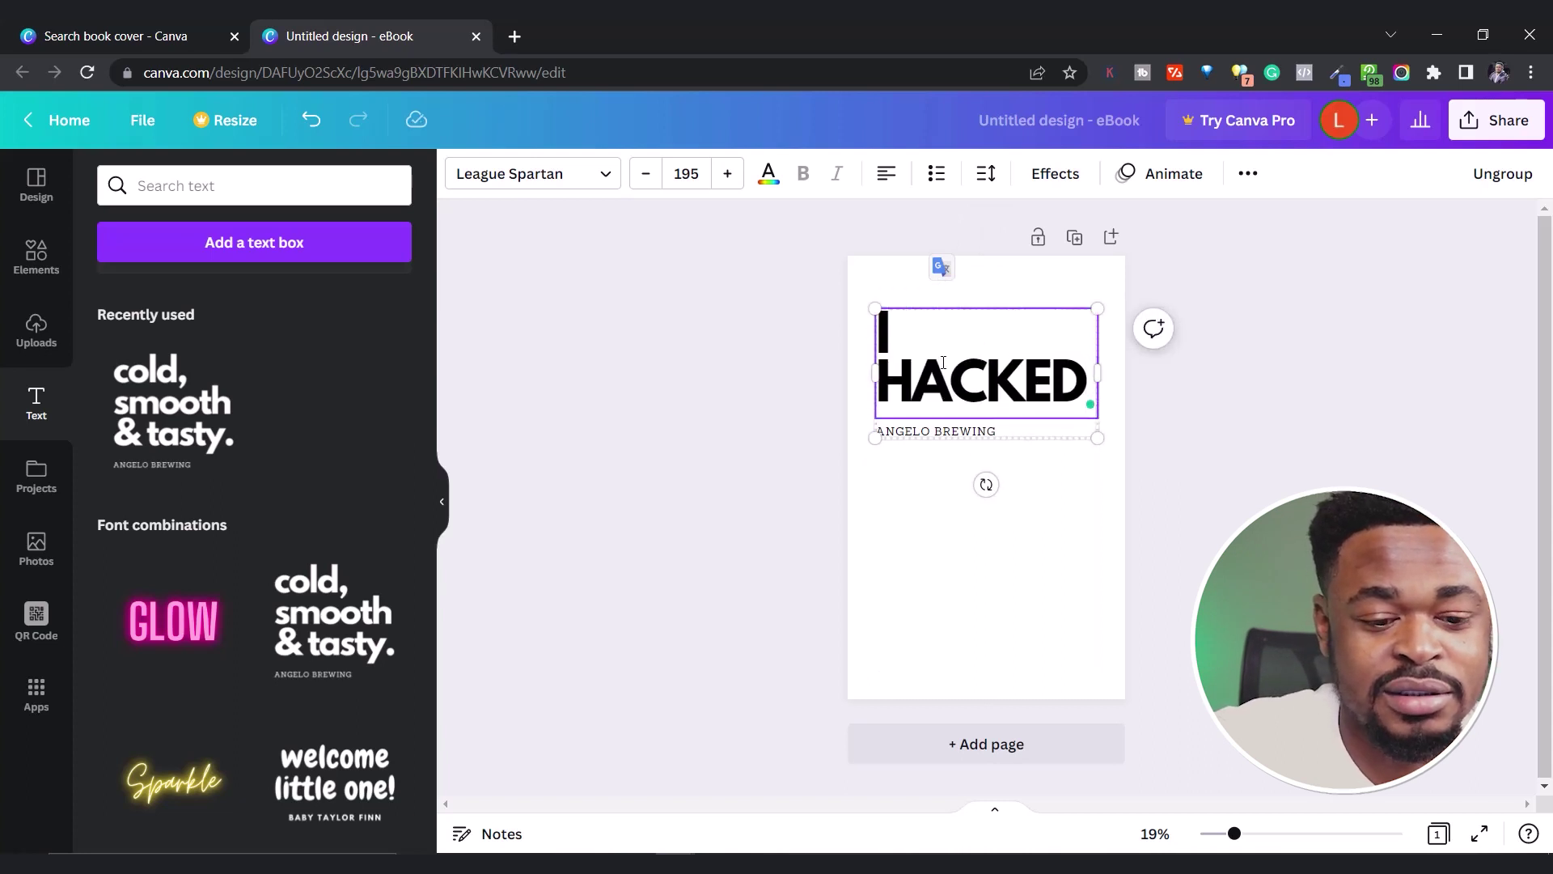
{"action": "type", "text": " GOOGLE"}
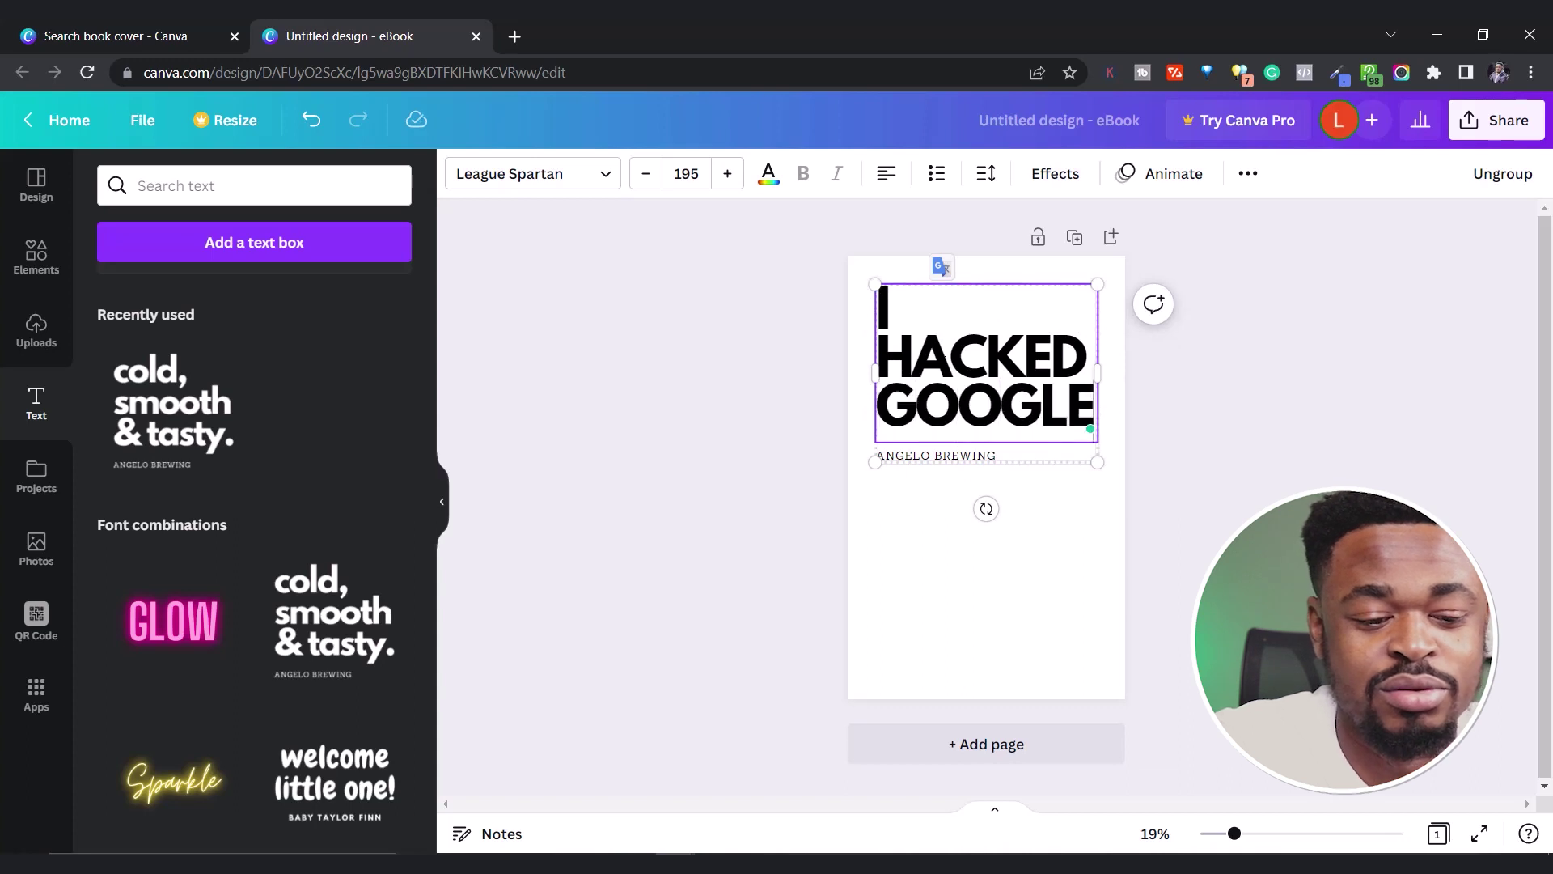
{"action": "type", "text": " ADS"}
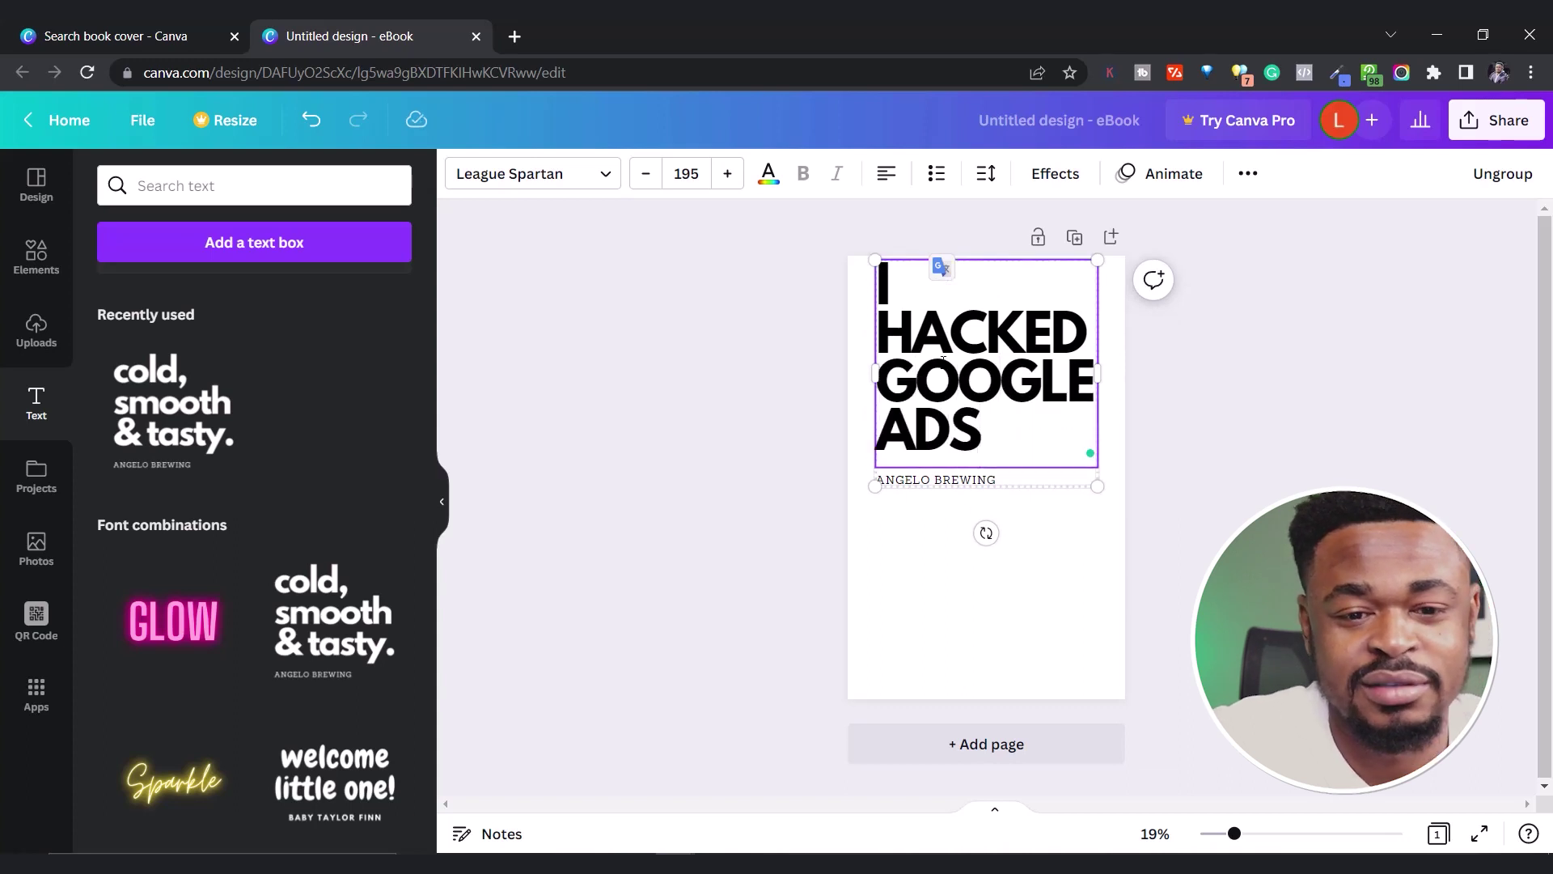
{"action": "left_click", "coordinate": [963, 482]}
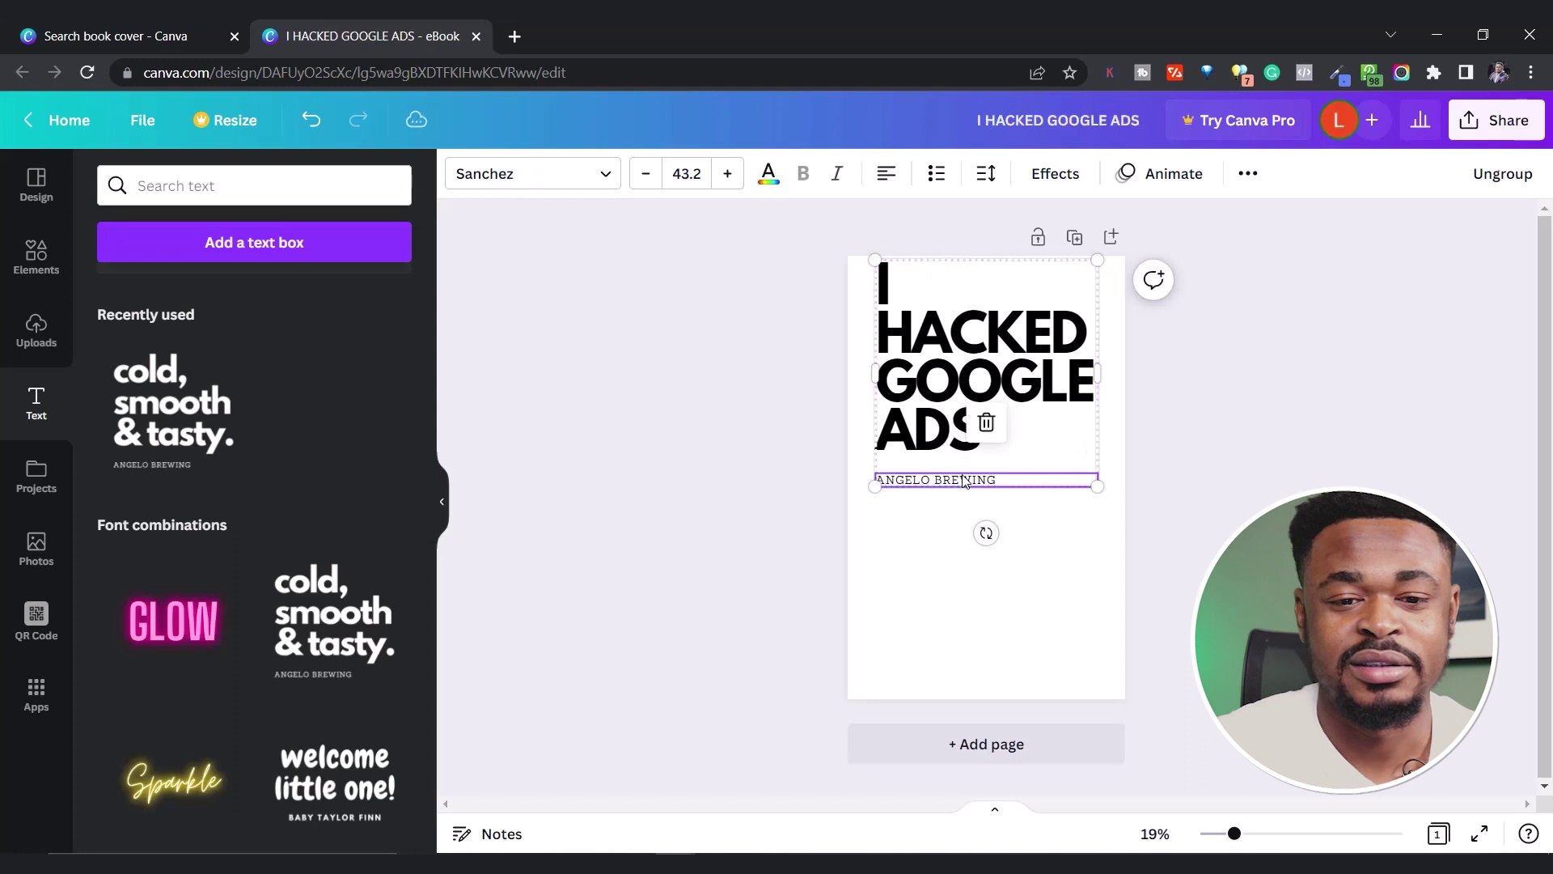
{"action": "left_click", "coordinate": [963, 480]}
{"action": "type", "text": "CHARLES"}
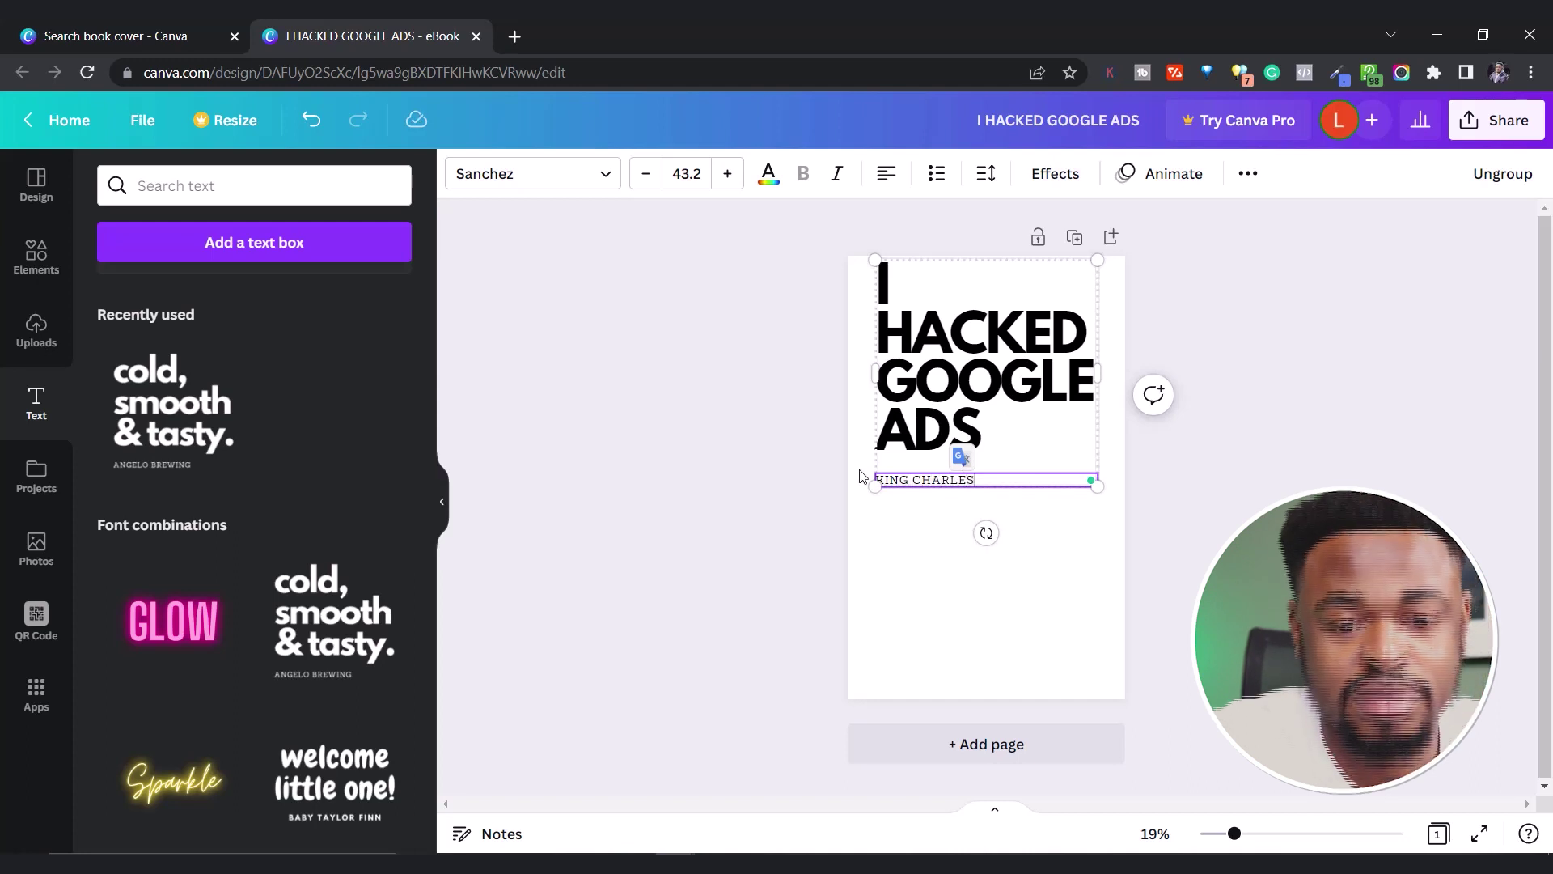
{"action": "left_click", "coordinate": [1082, 534]}
Step: Nudge the title and author group slightly lower on the page
{"action": "left_click", "coordinate": [997, 386]}
{"action": "left_click_drag", "start_coordinate": [993, 386], "coordinate": [991, 395]}
{"action": "left_click", "coordinate": [1271, 413]}
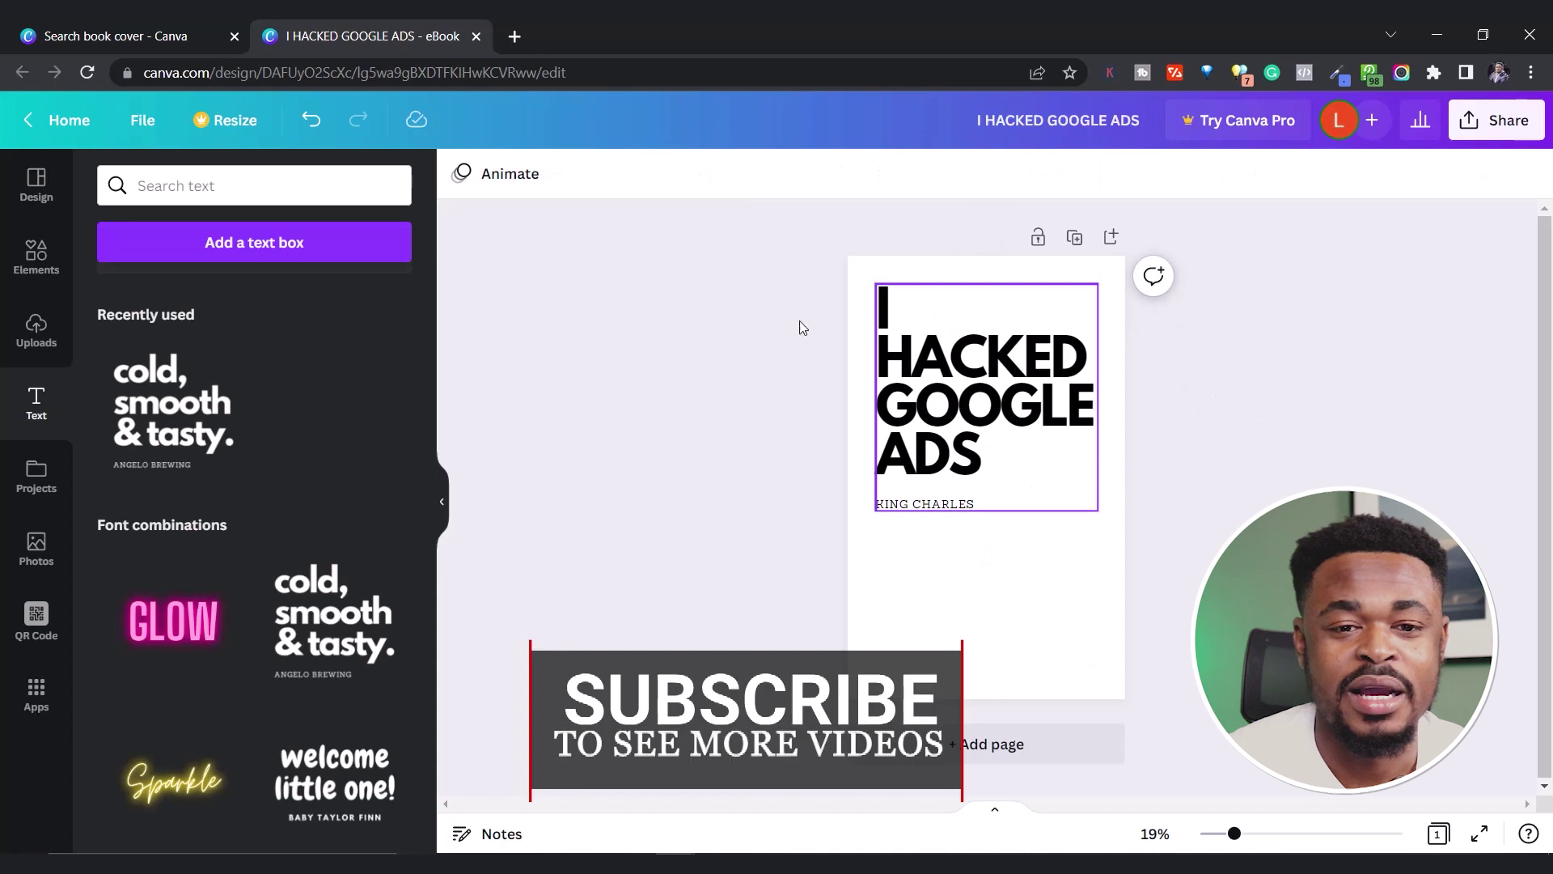
{"action": "left_click", "coordinate": [919, 508]}
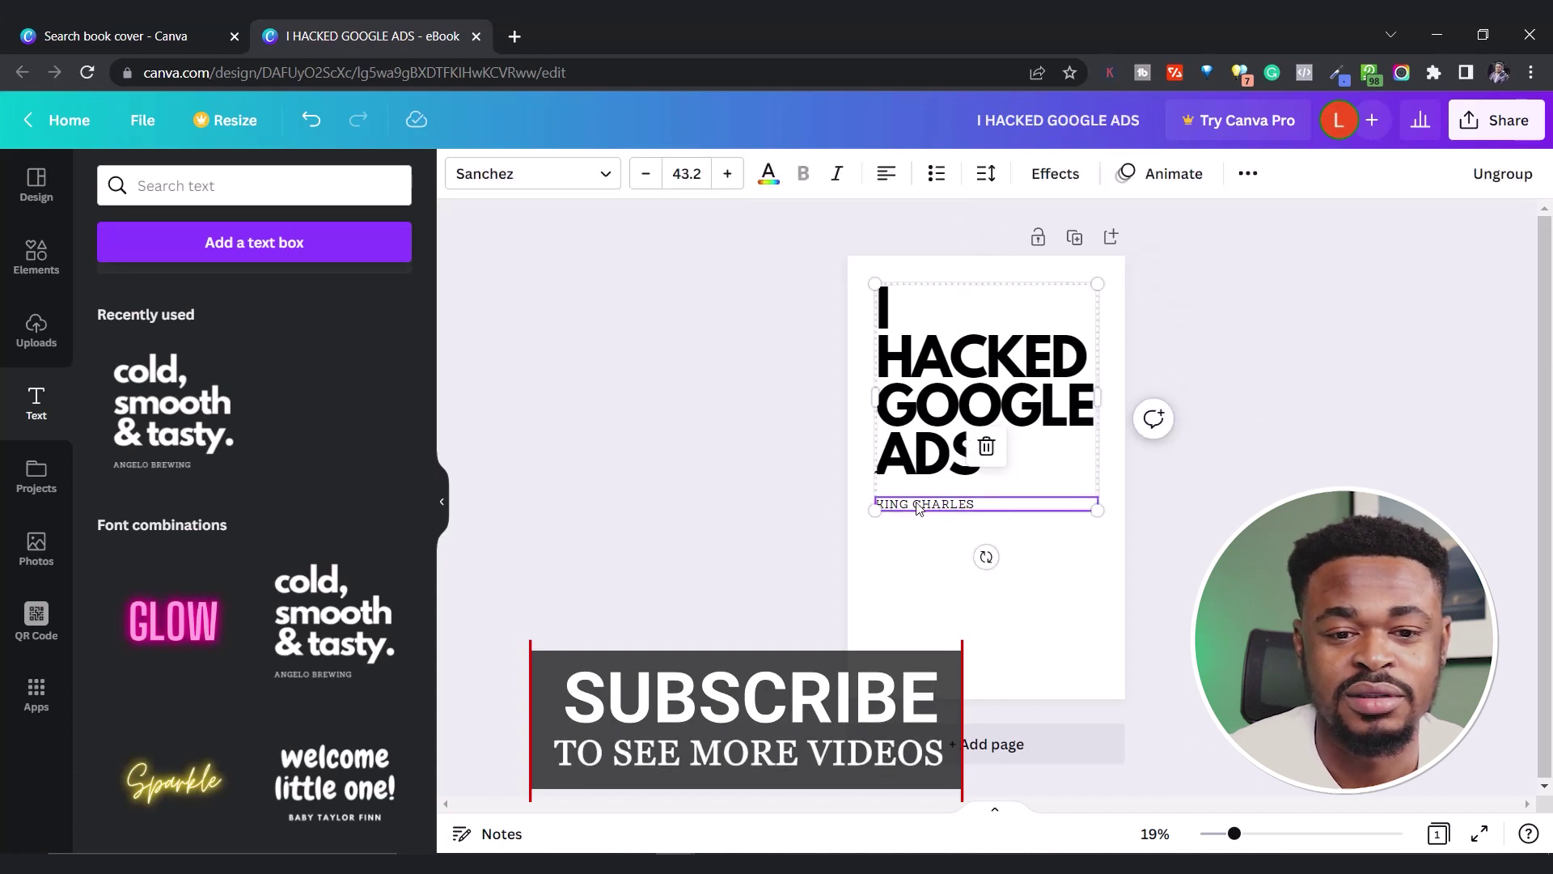
{"action": "left_click", "coordinate": [754, 452]}
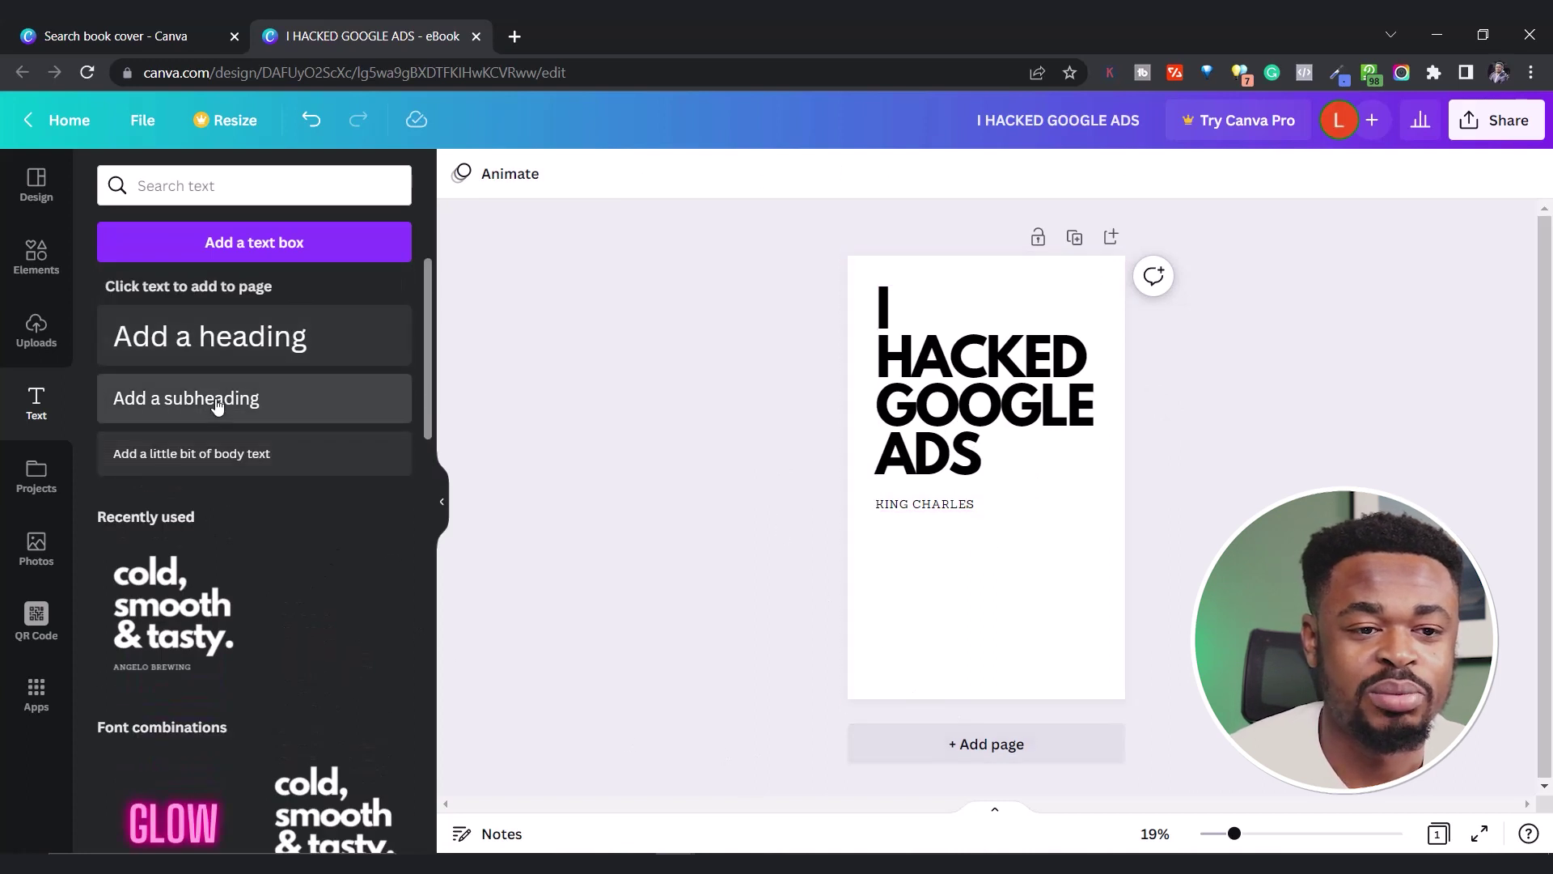
Step: Add a subheading below the author line reading '13 Hacks That Tripled My Google Ads Revenue'
{"action": "left_click_drag", "start_coordinate": [216, 406], "coordinate": [956, 556]}
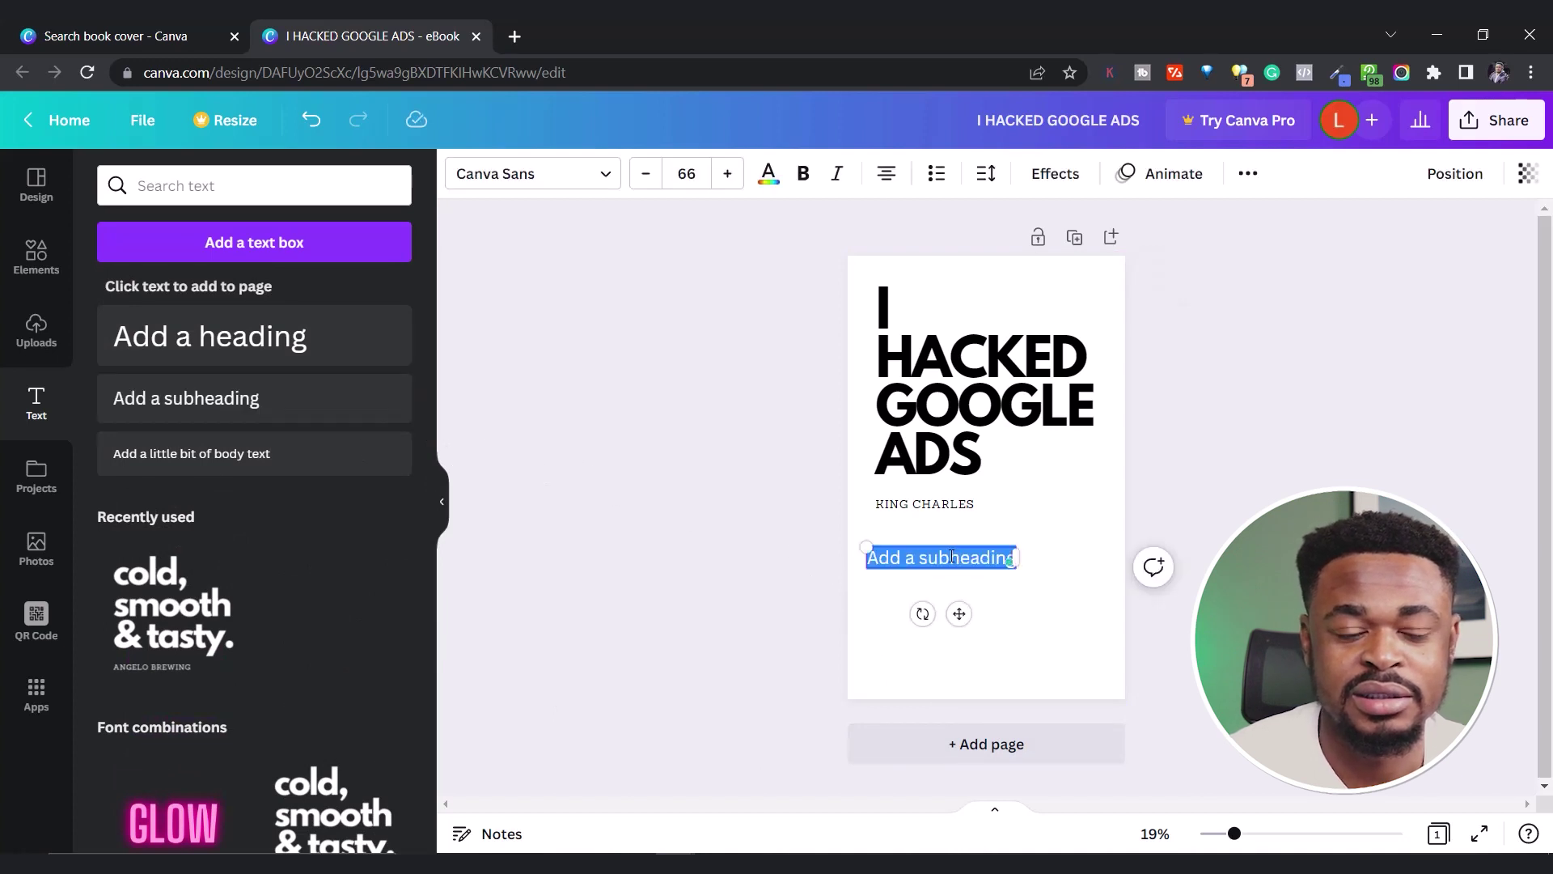
{"action": "type", "text": "13"}
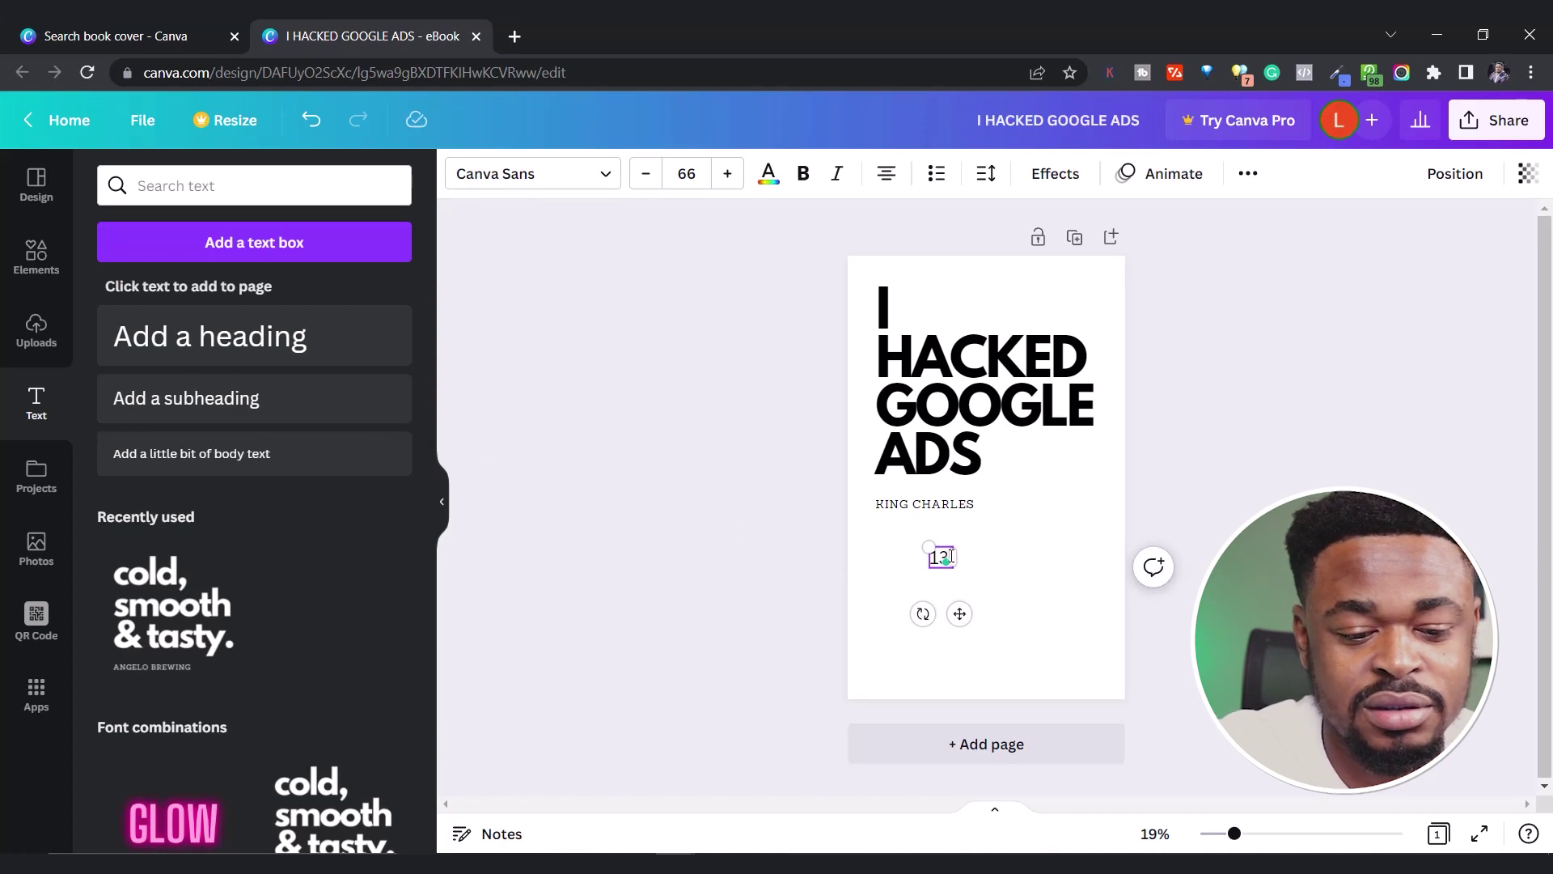
{"action": "type", "text": " Hacks"}
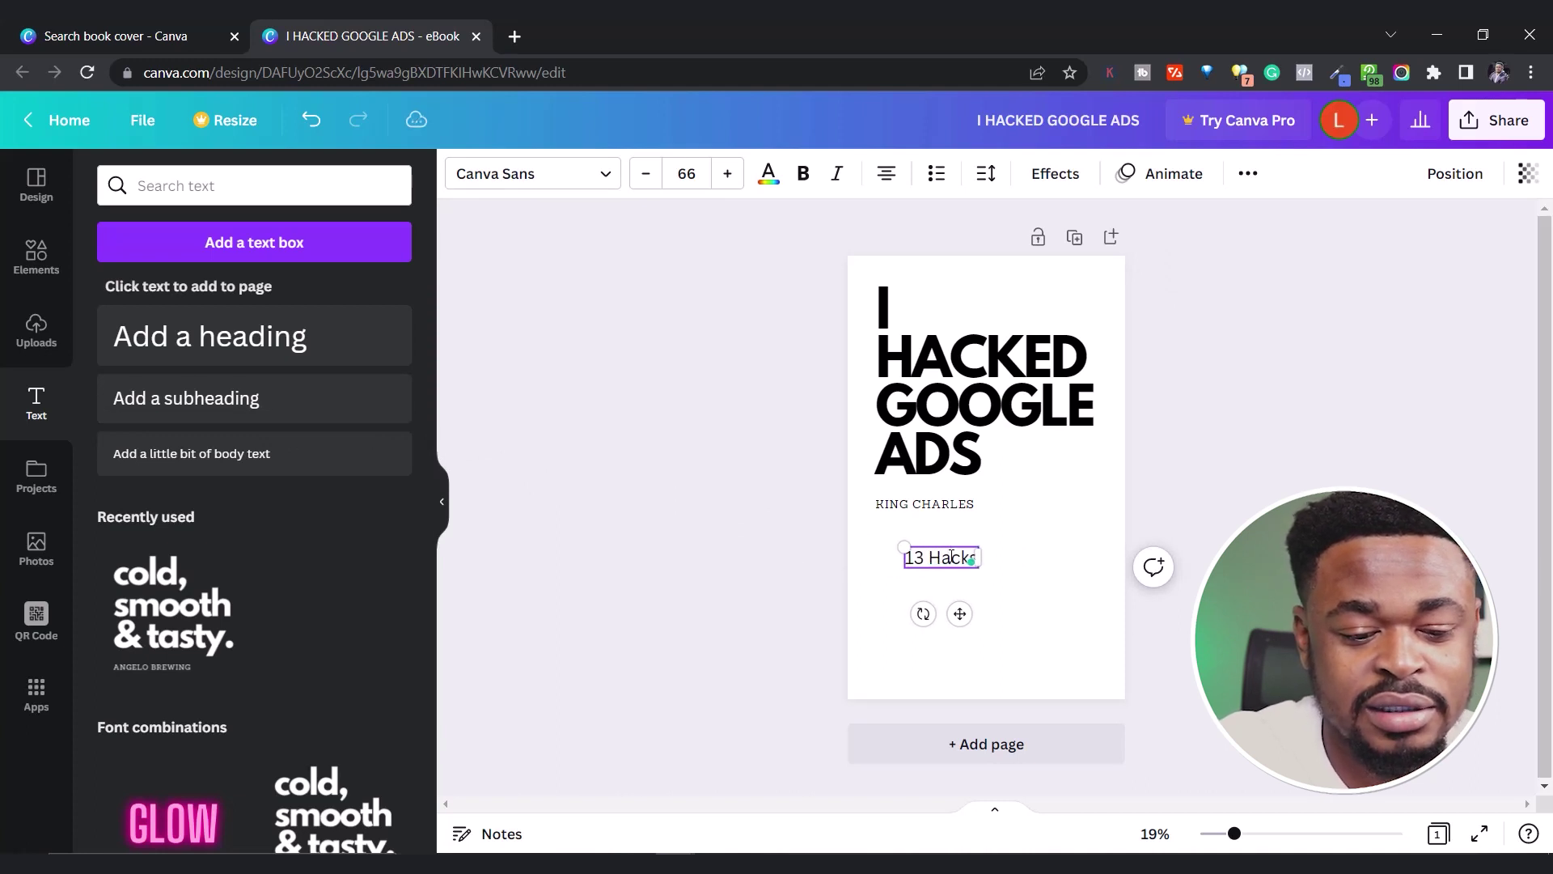
{"action": "type", "text": " That Tr"}
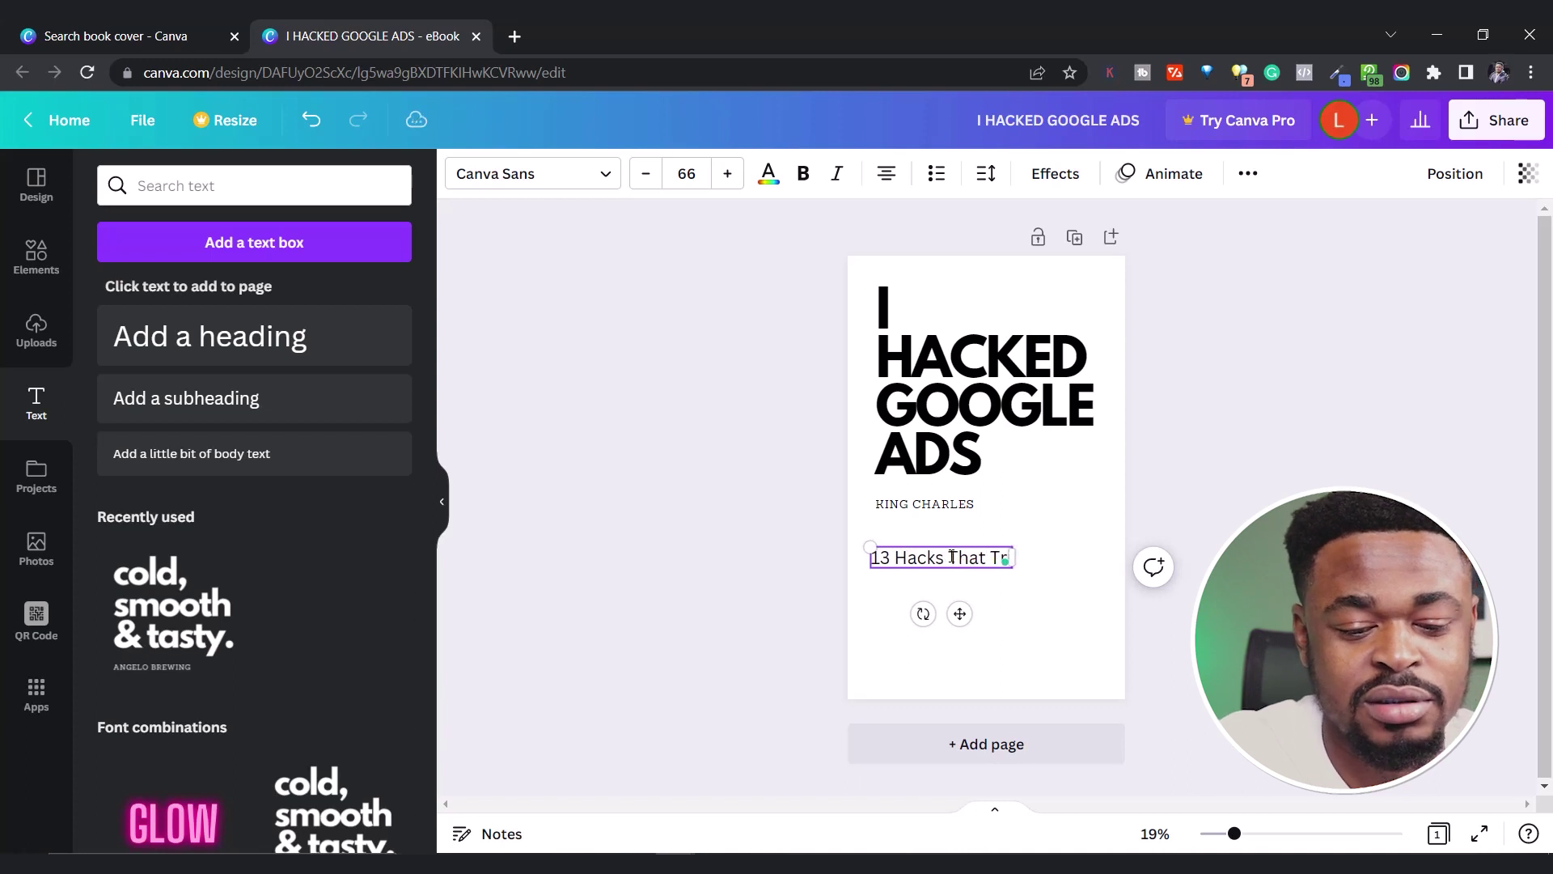
{"action": "type", "text": "ipled My Goog"}
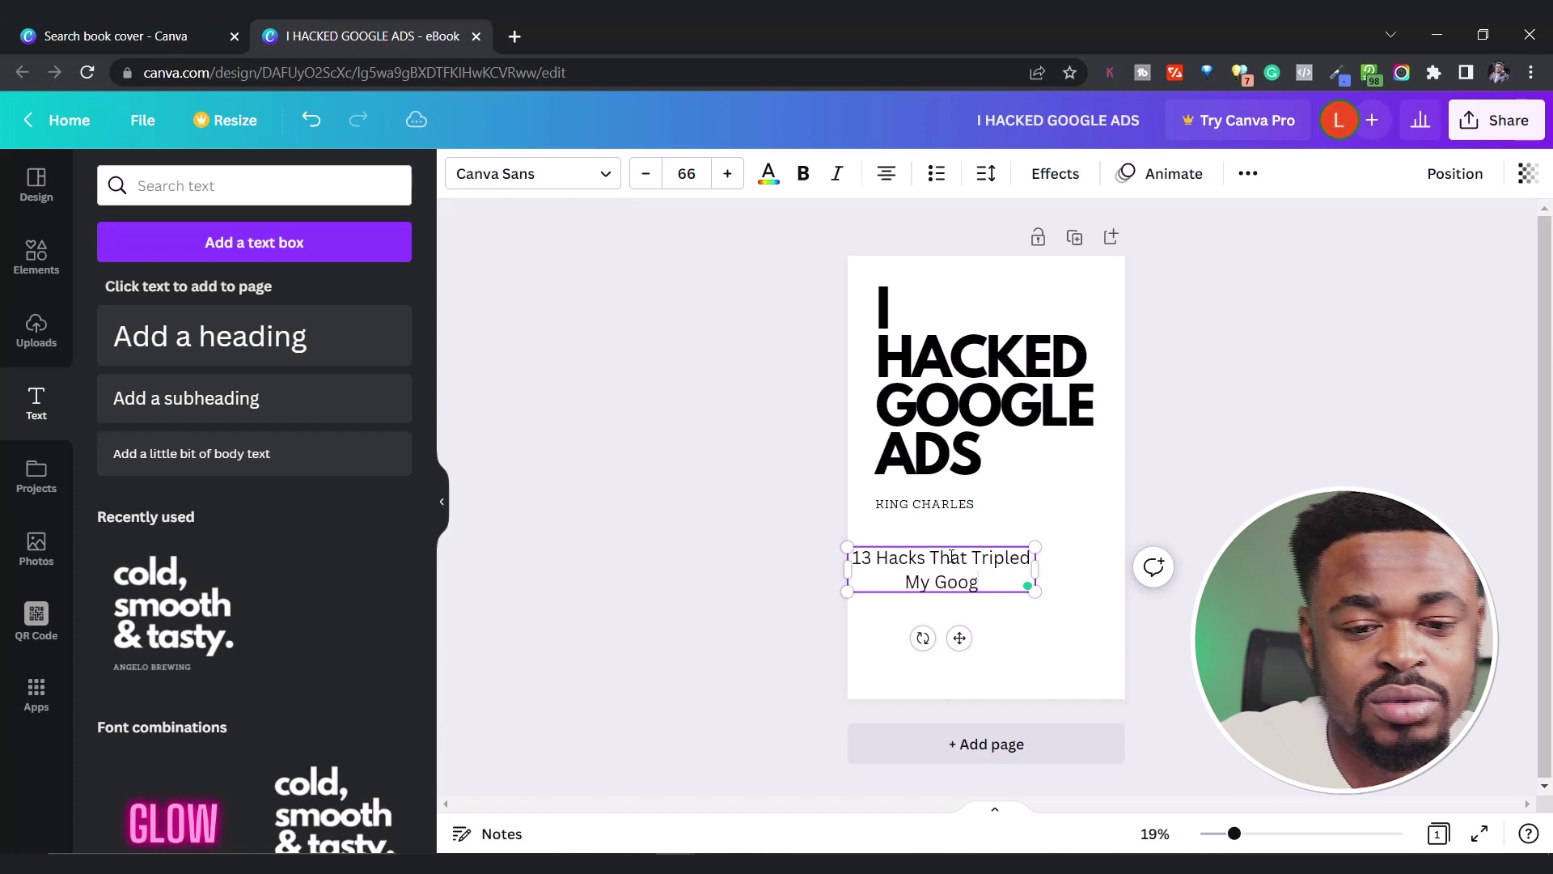
{"action": "type", "text": "le Ads"}
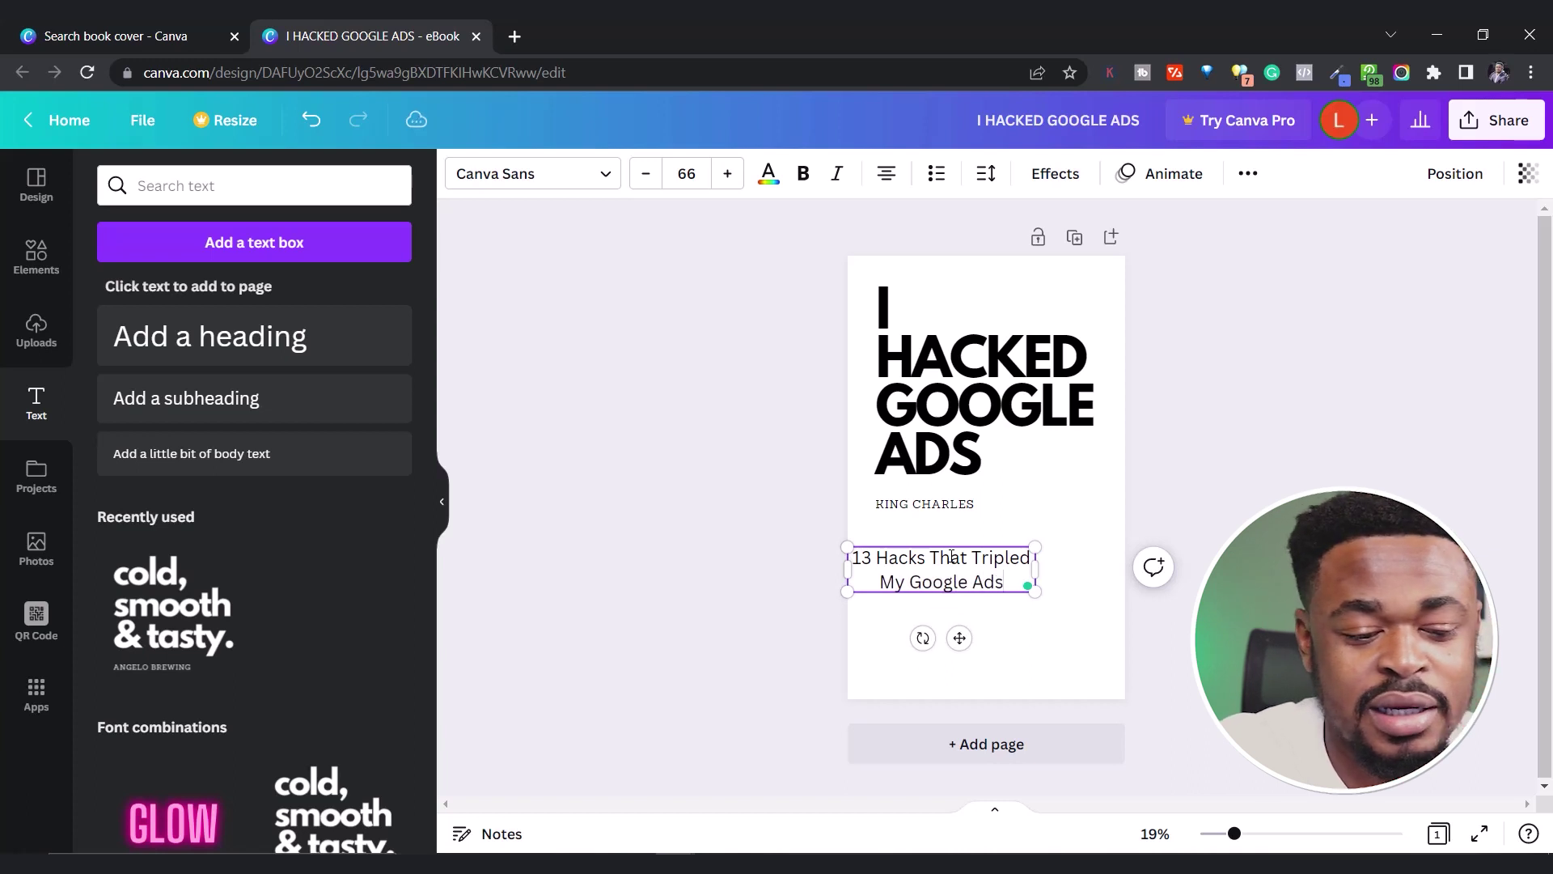
{"action": "type", "text": " Revenue"}
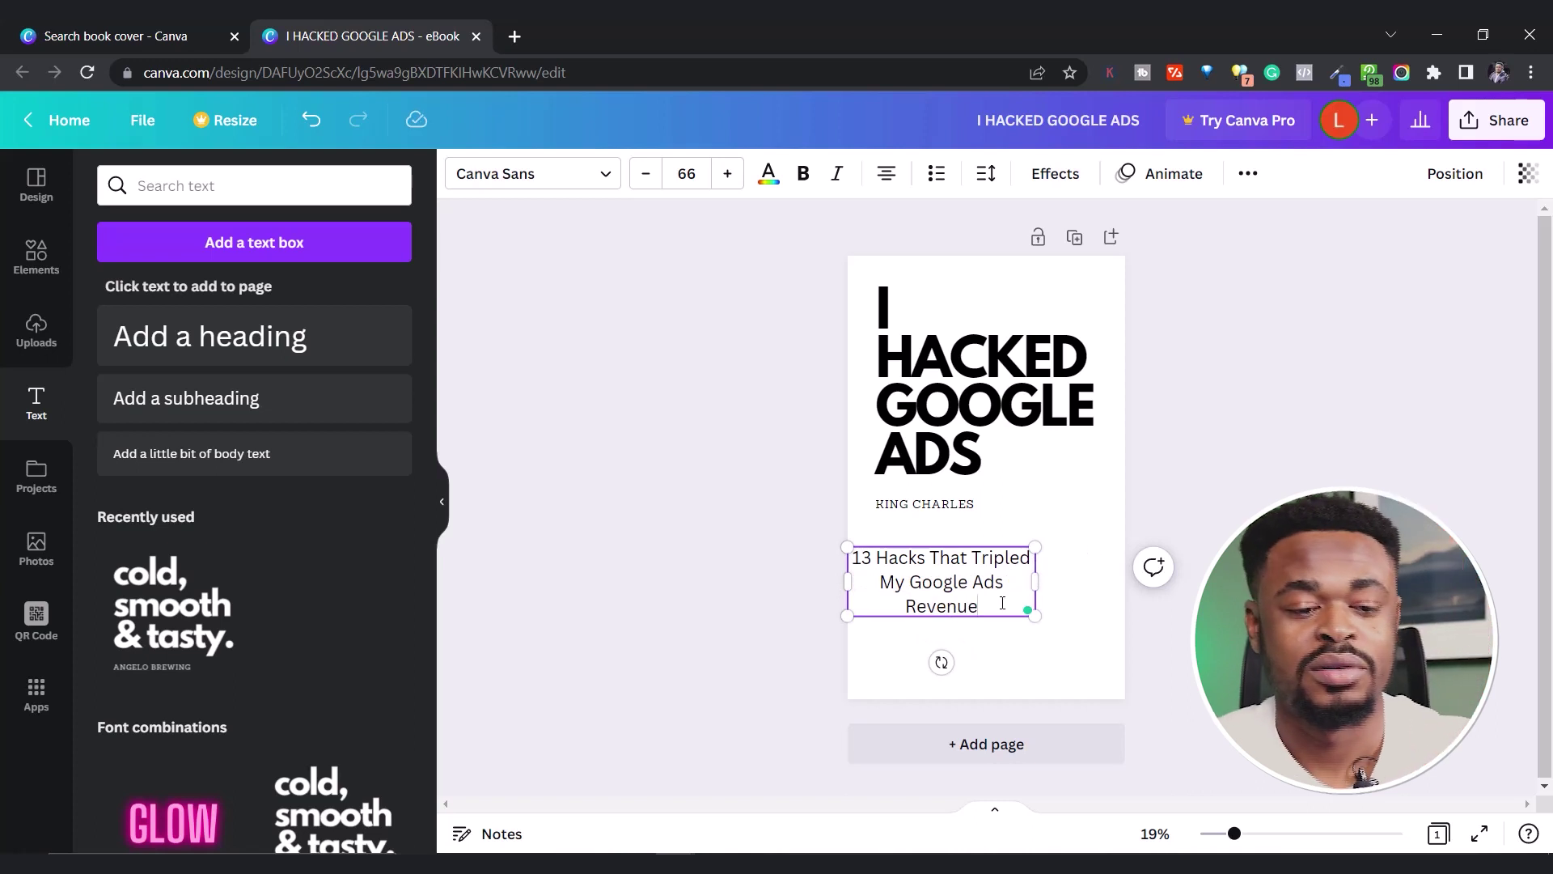
Step: Left-align the subtitle and set its font to Lato Bold
{"action": "key", "text": "ctrl+a"}
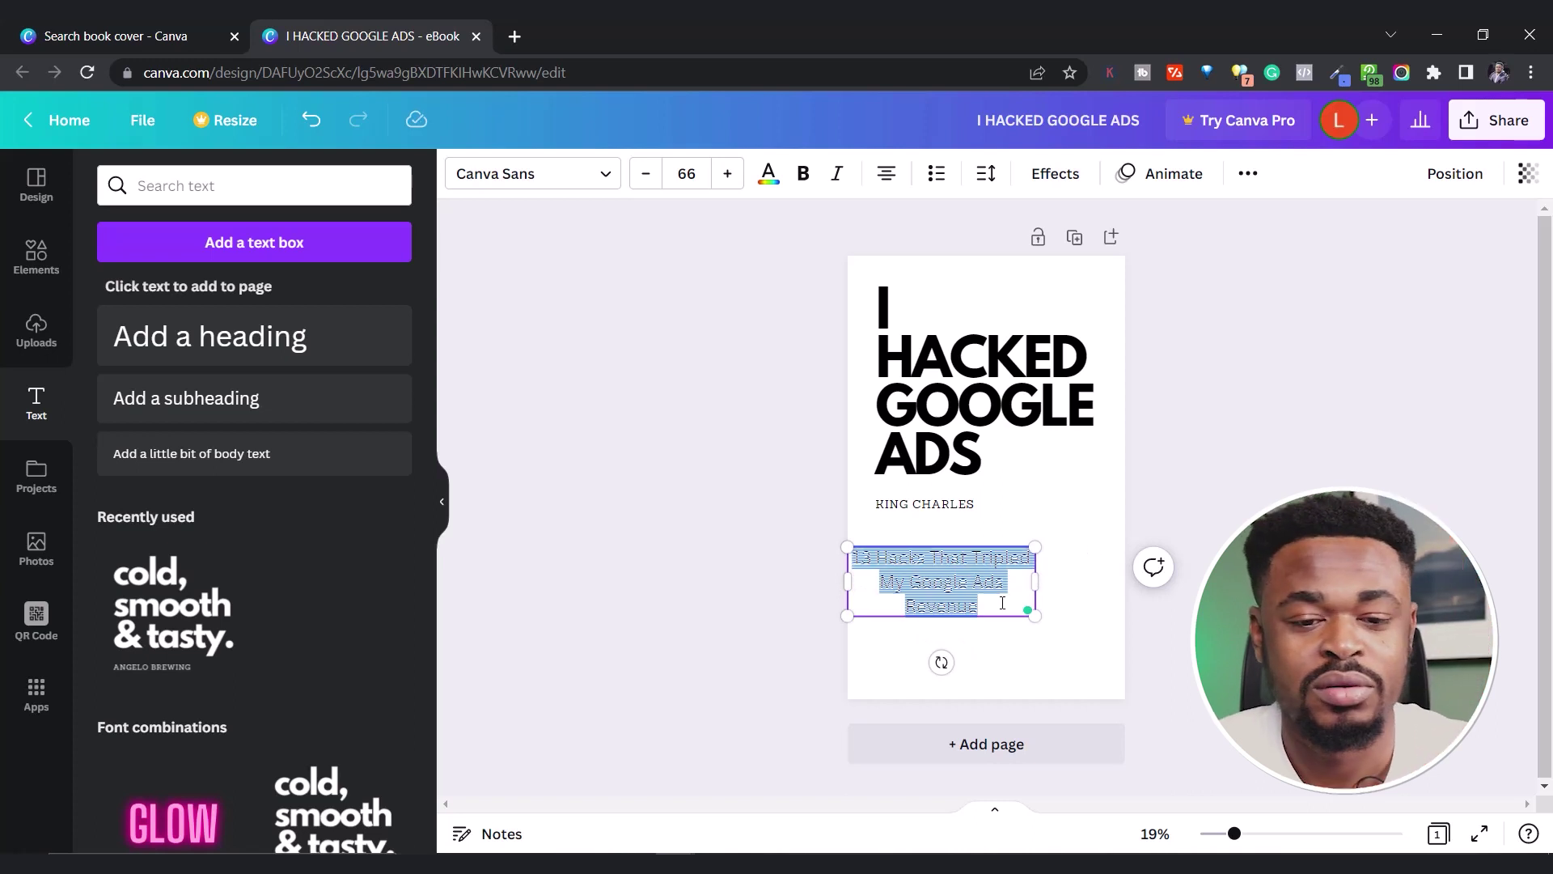
{"action": "left_click", "coordinate": [886, 175]}
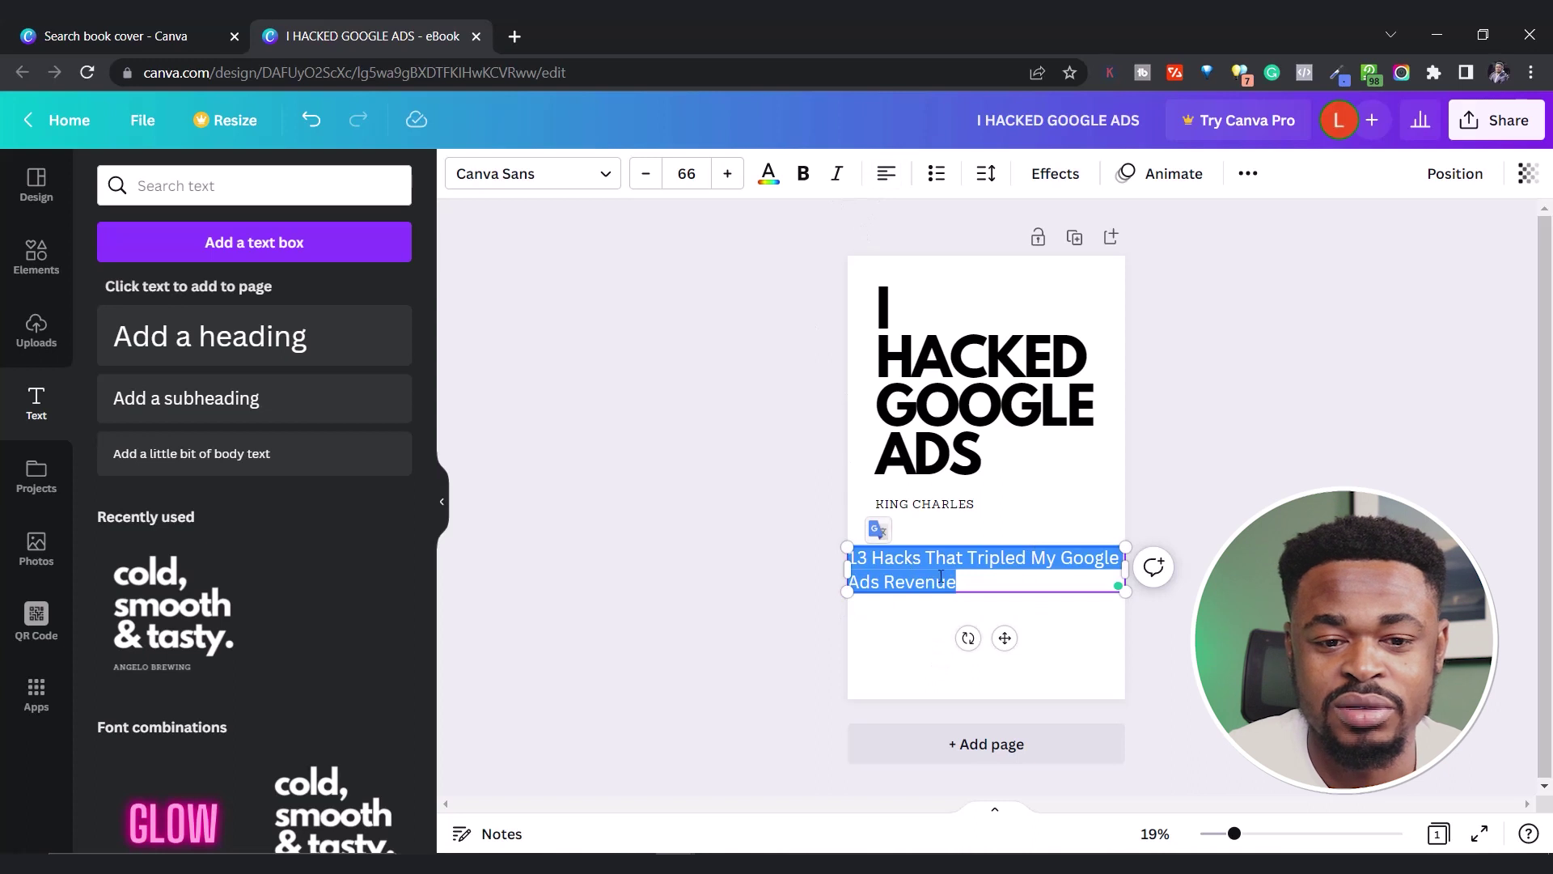
{"action": "left_click", "coordinate": [730, 179]}
{"action": "left_click", "coordinate": [734, 184]}
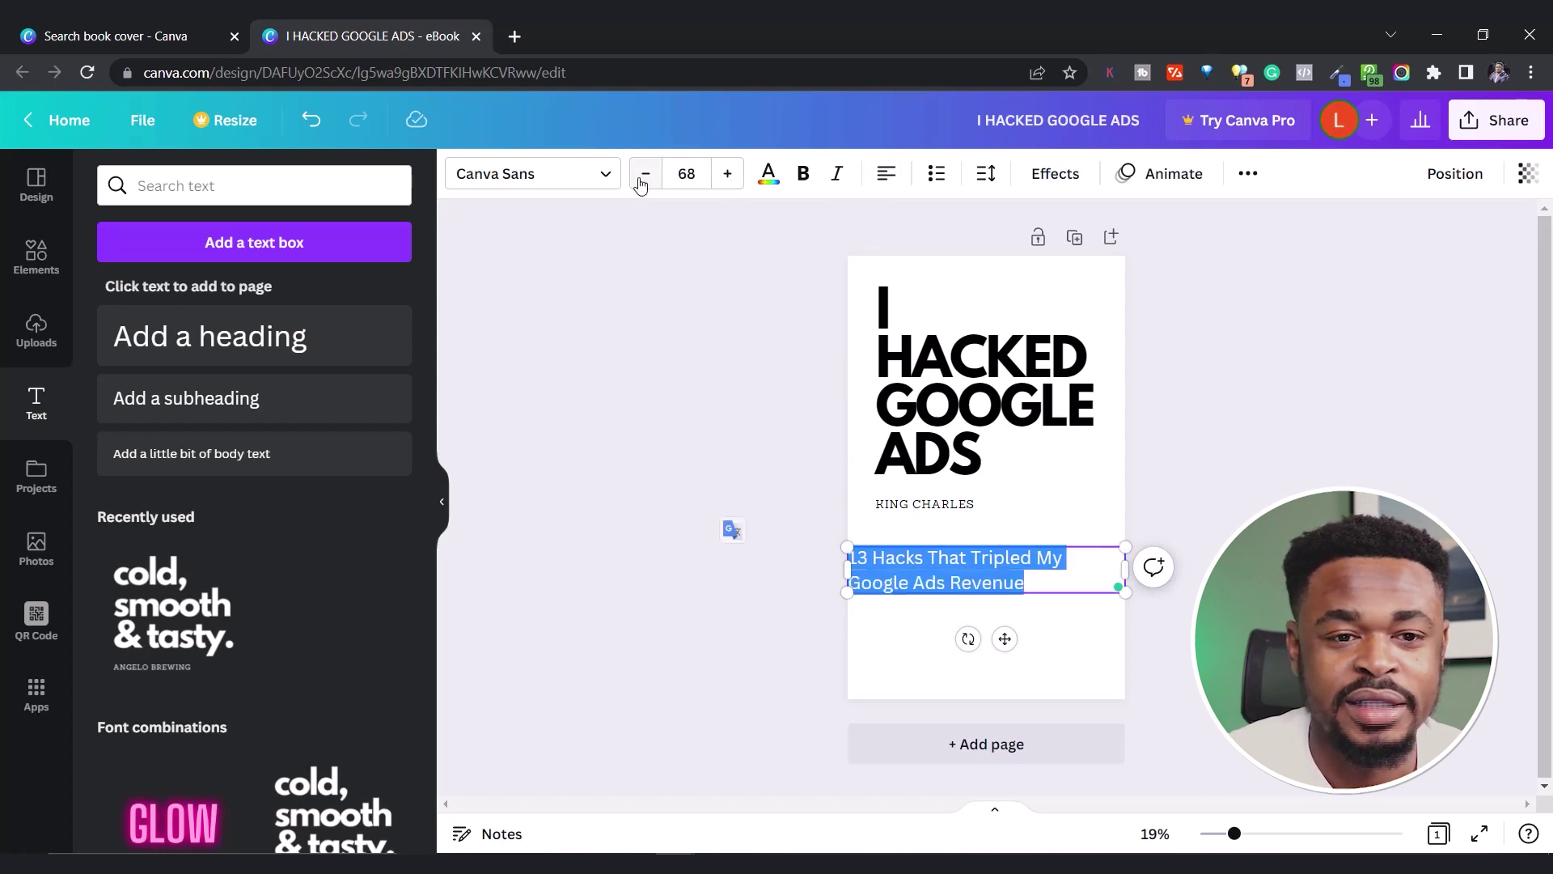
{"action": "left_click", "coordinate": [579, 181]}
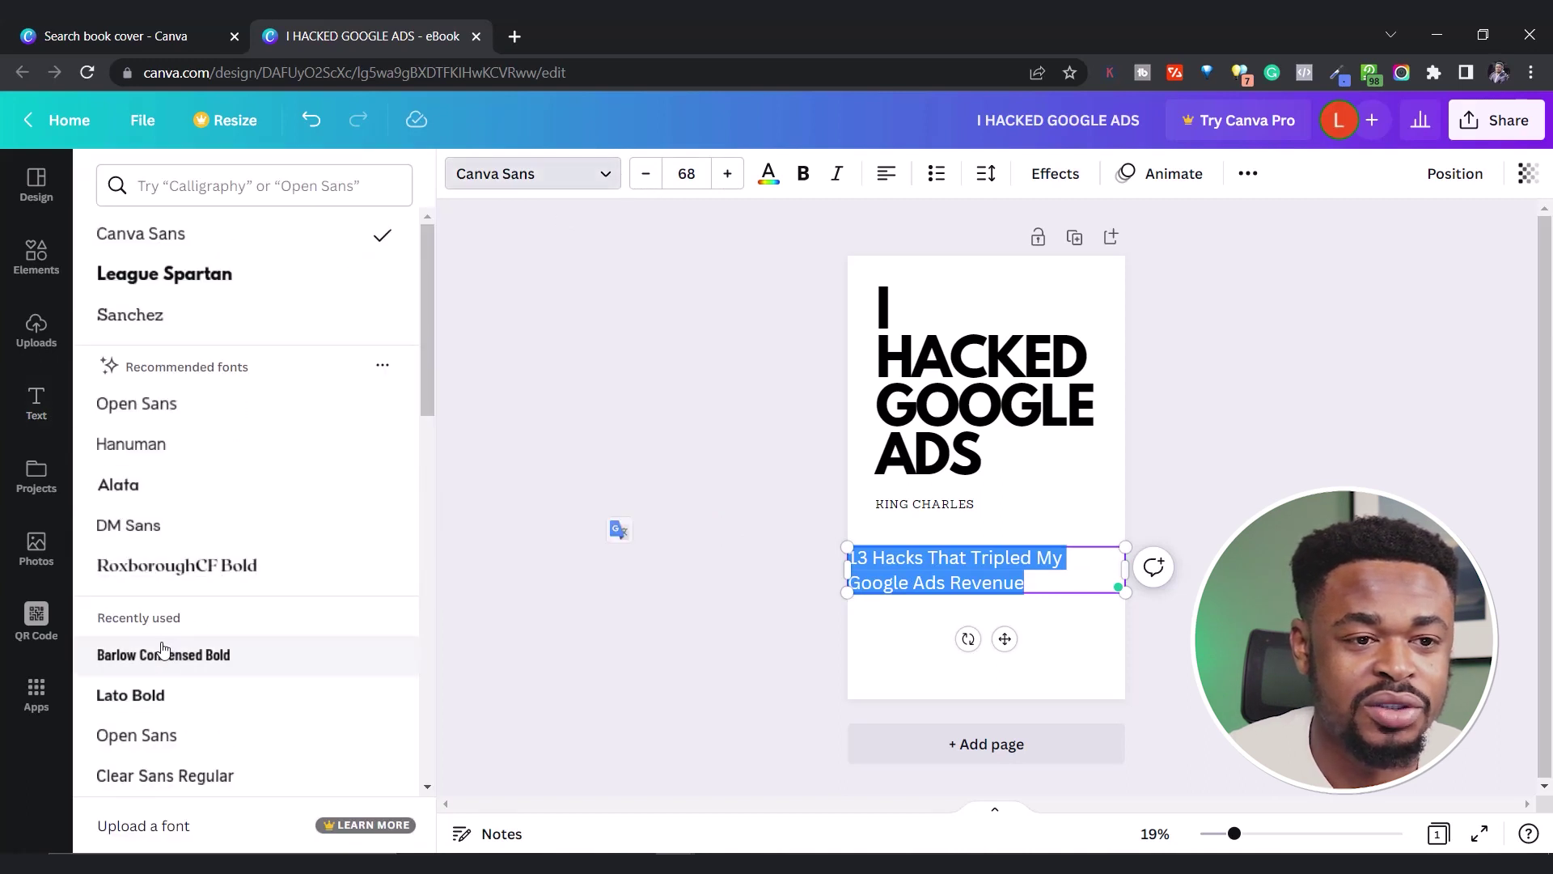
{"action": "scroll", "coordinate": [162, 634], "scroll_direction": "down", "scroll_amount": 3}
{"action": "scroll", "coordinate": [162, 634], "scroll_direction": "down", "scroll_amount": 3}
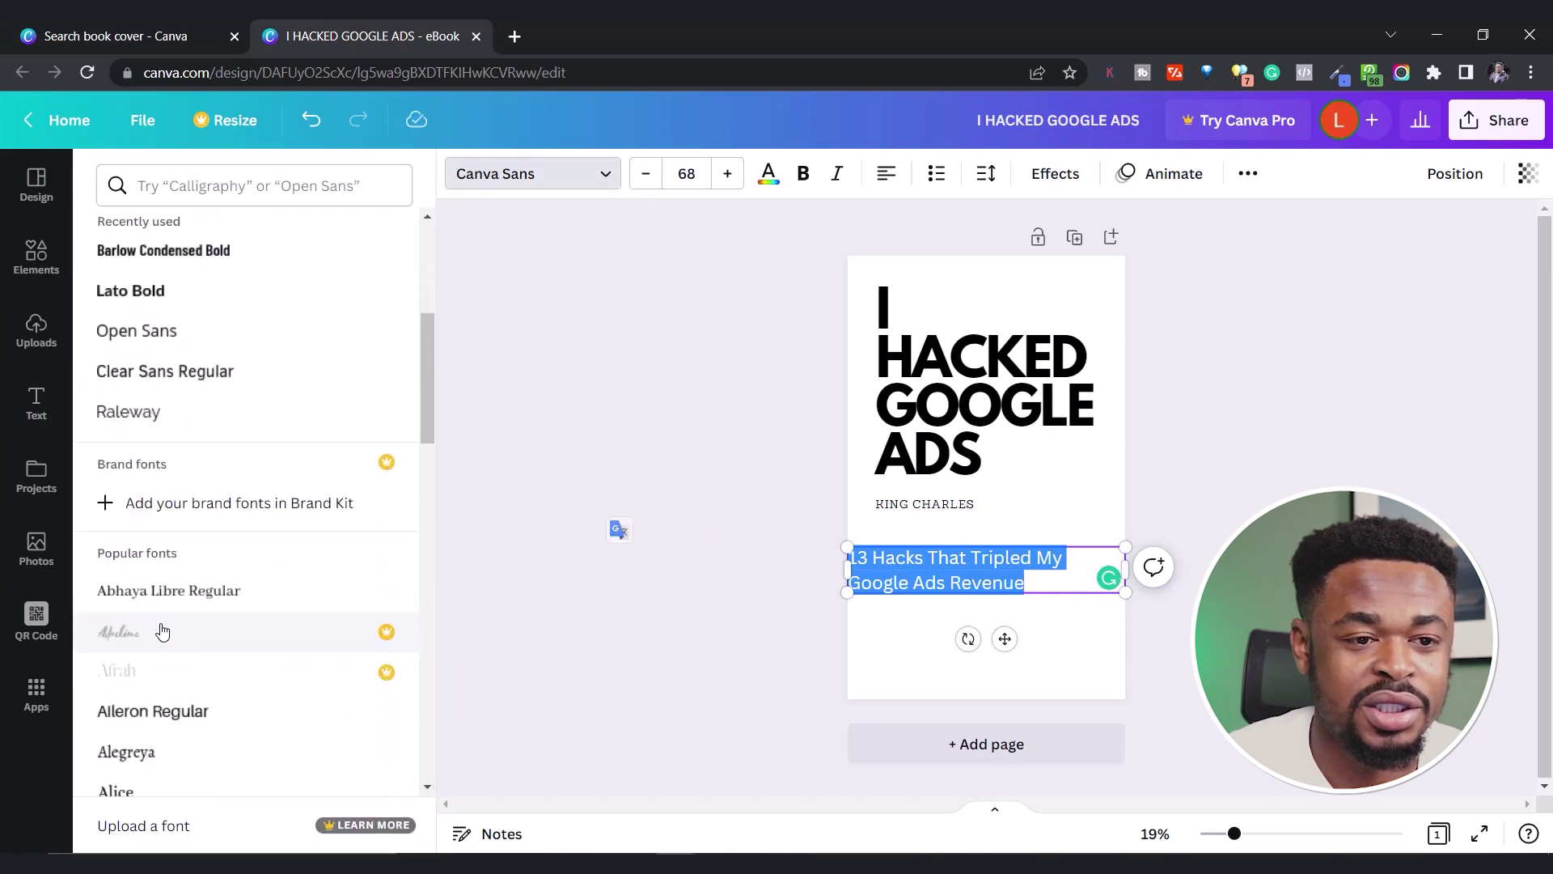
{"action": "left_click", "coordinate": [175, 372]}
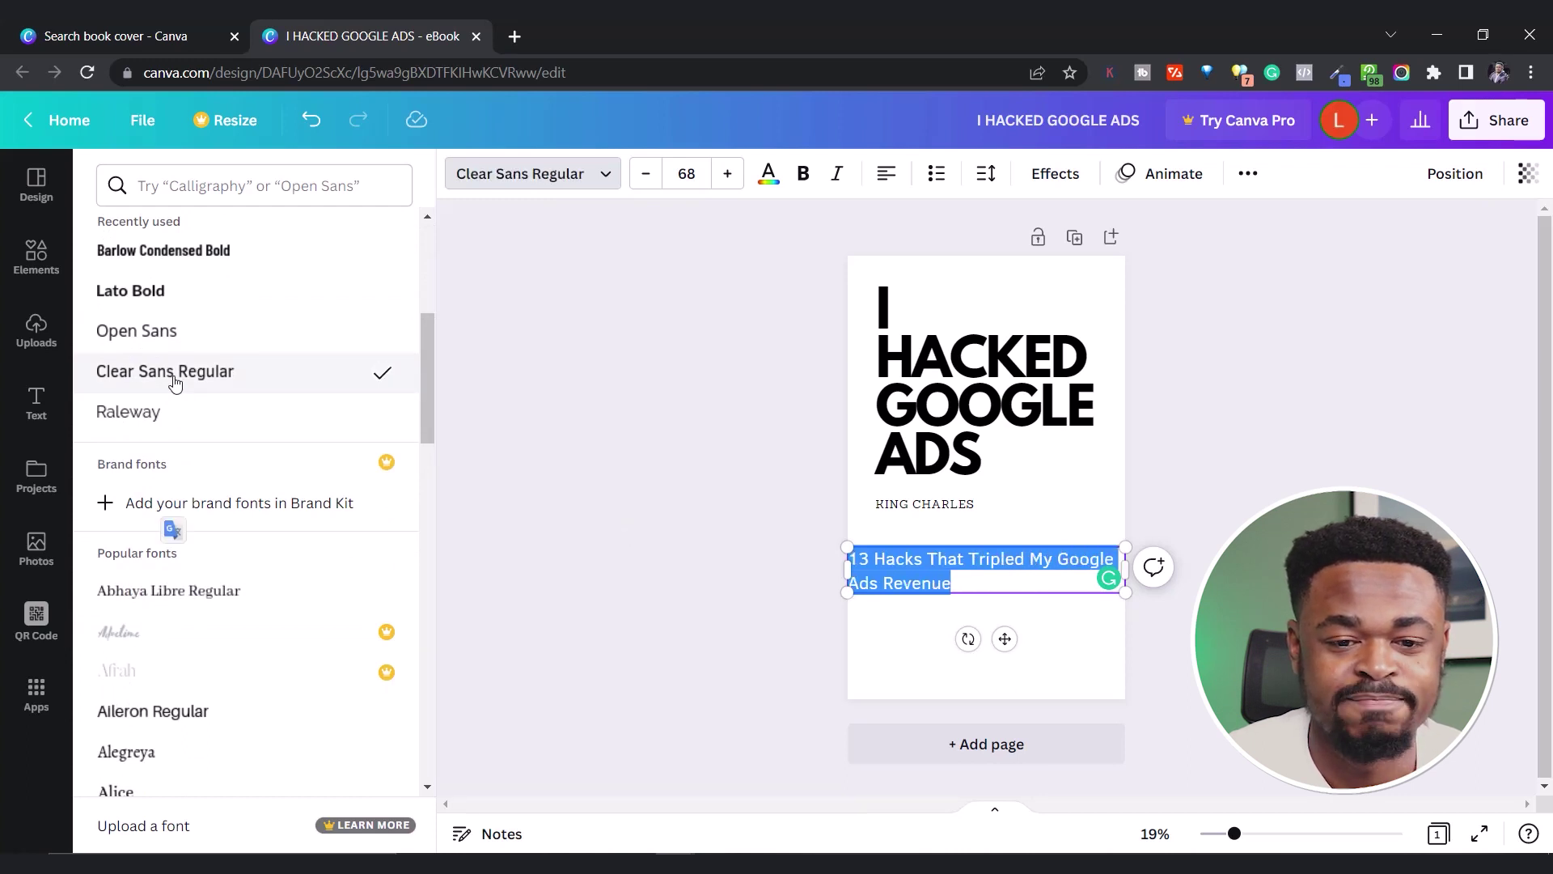
{"action": "left_click", "coordinate": [166, 296]}
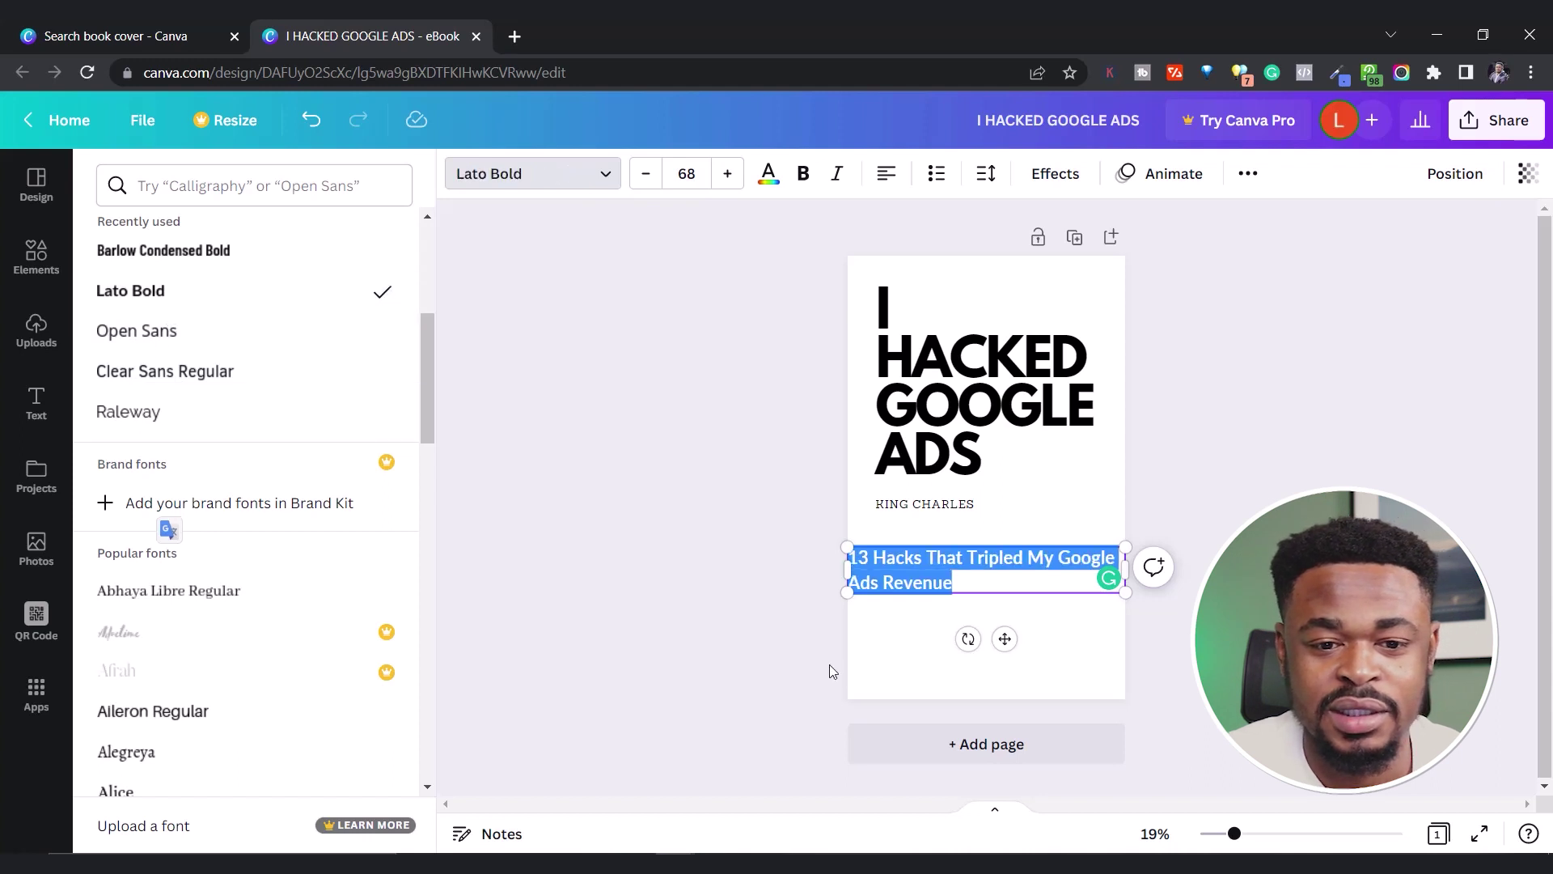
{"action": "left_click", "coordinate": [979, 587]}
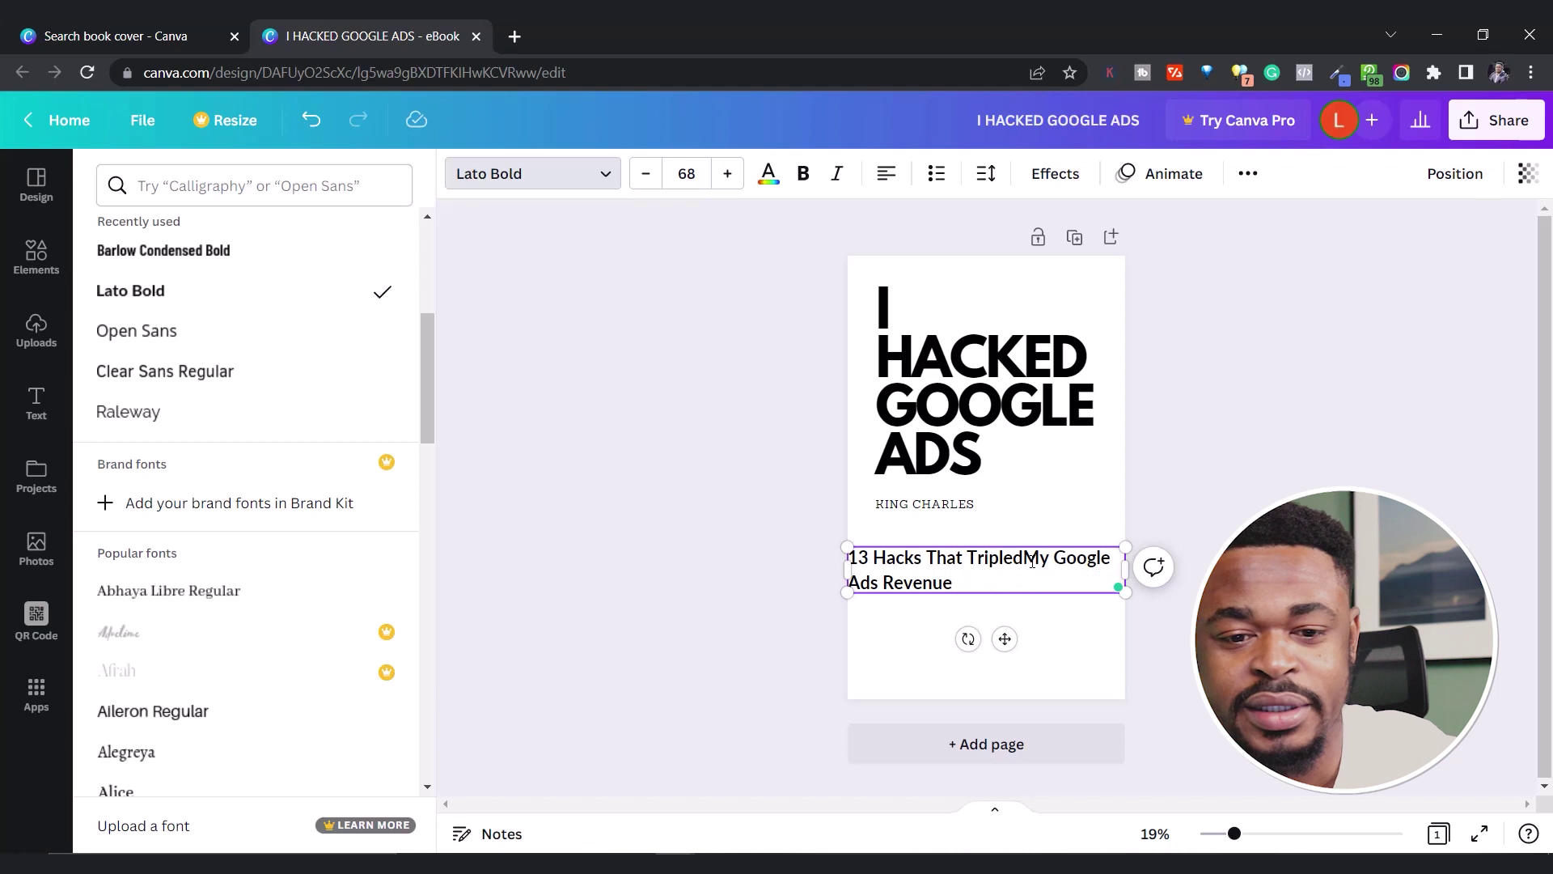
Step: Narrow the subtitle to two lines, shrink it to size 66, and align it under the heading
{"action": "left_click_drag", "start_coordinate": [1125, 570], "coordinate": [1045, 569]}
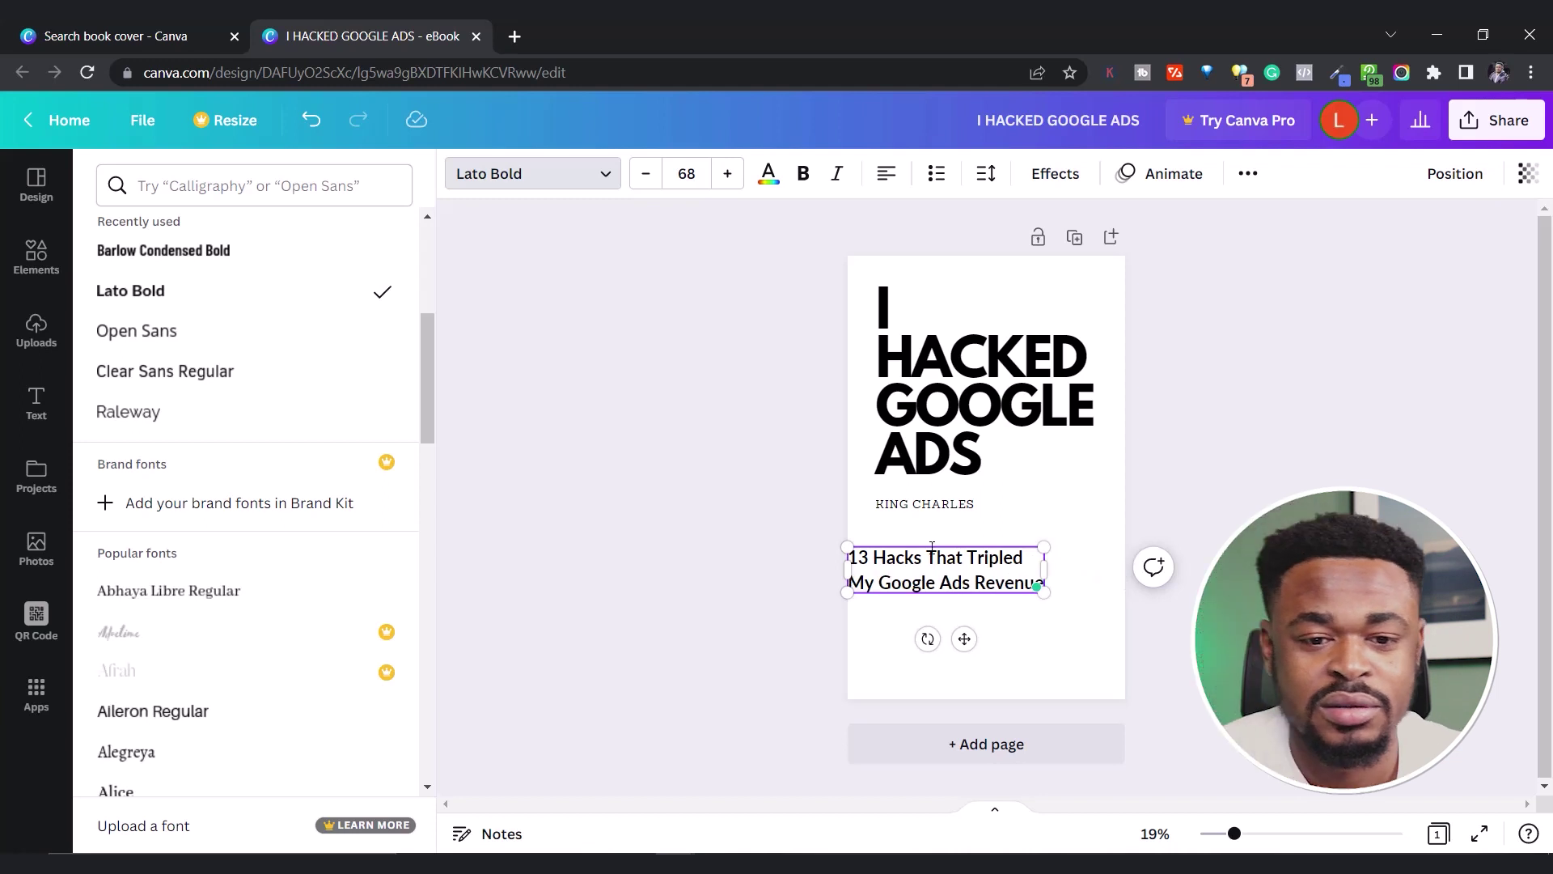
{"action": "triple_click", "coordinate": [989, 564]}
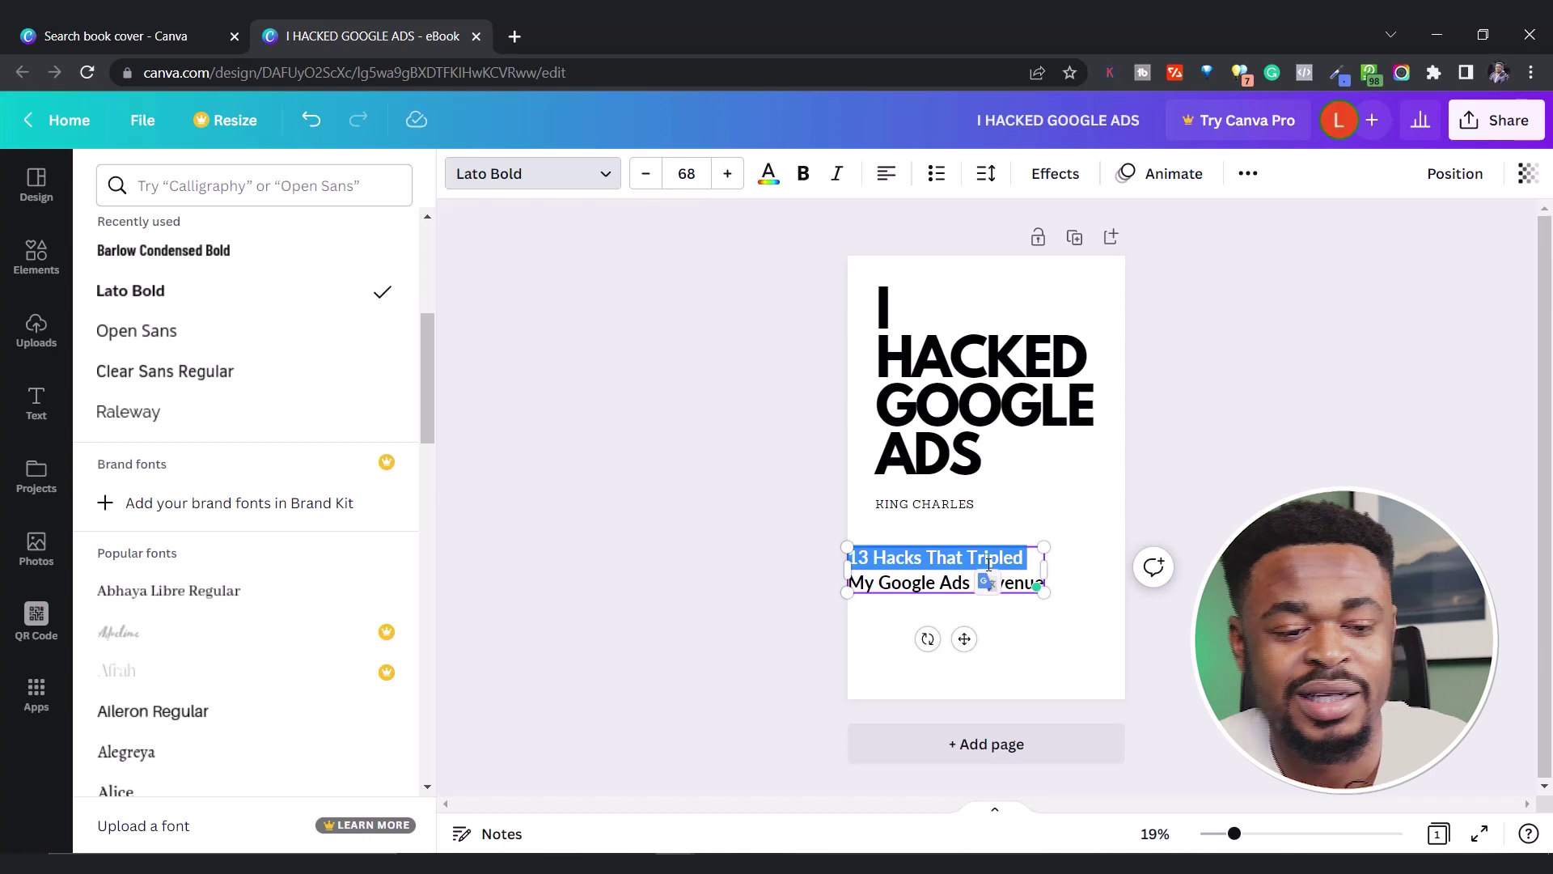
{"action": "key", "text": "ctrl+a"}
{"action": "left_click", "coordinate": [646, 173]}
{"action": "left_click", "coordinate": [646, 173]}
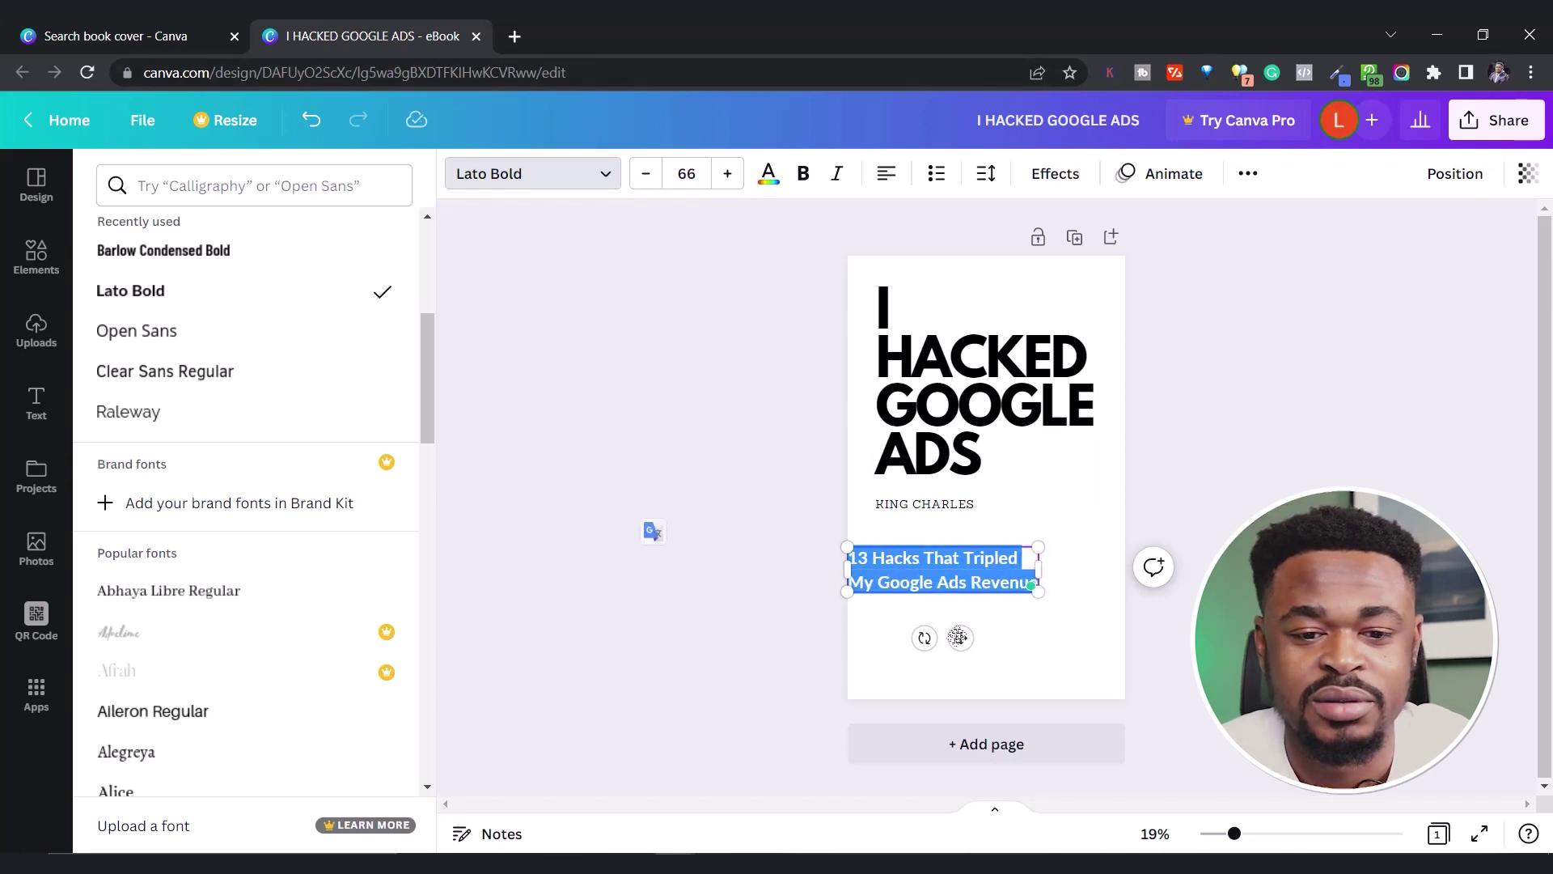
{"action": "left_click_drag", "start_coordinate": [961, 638], "coordinate": [987, 635]}
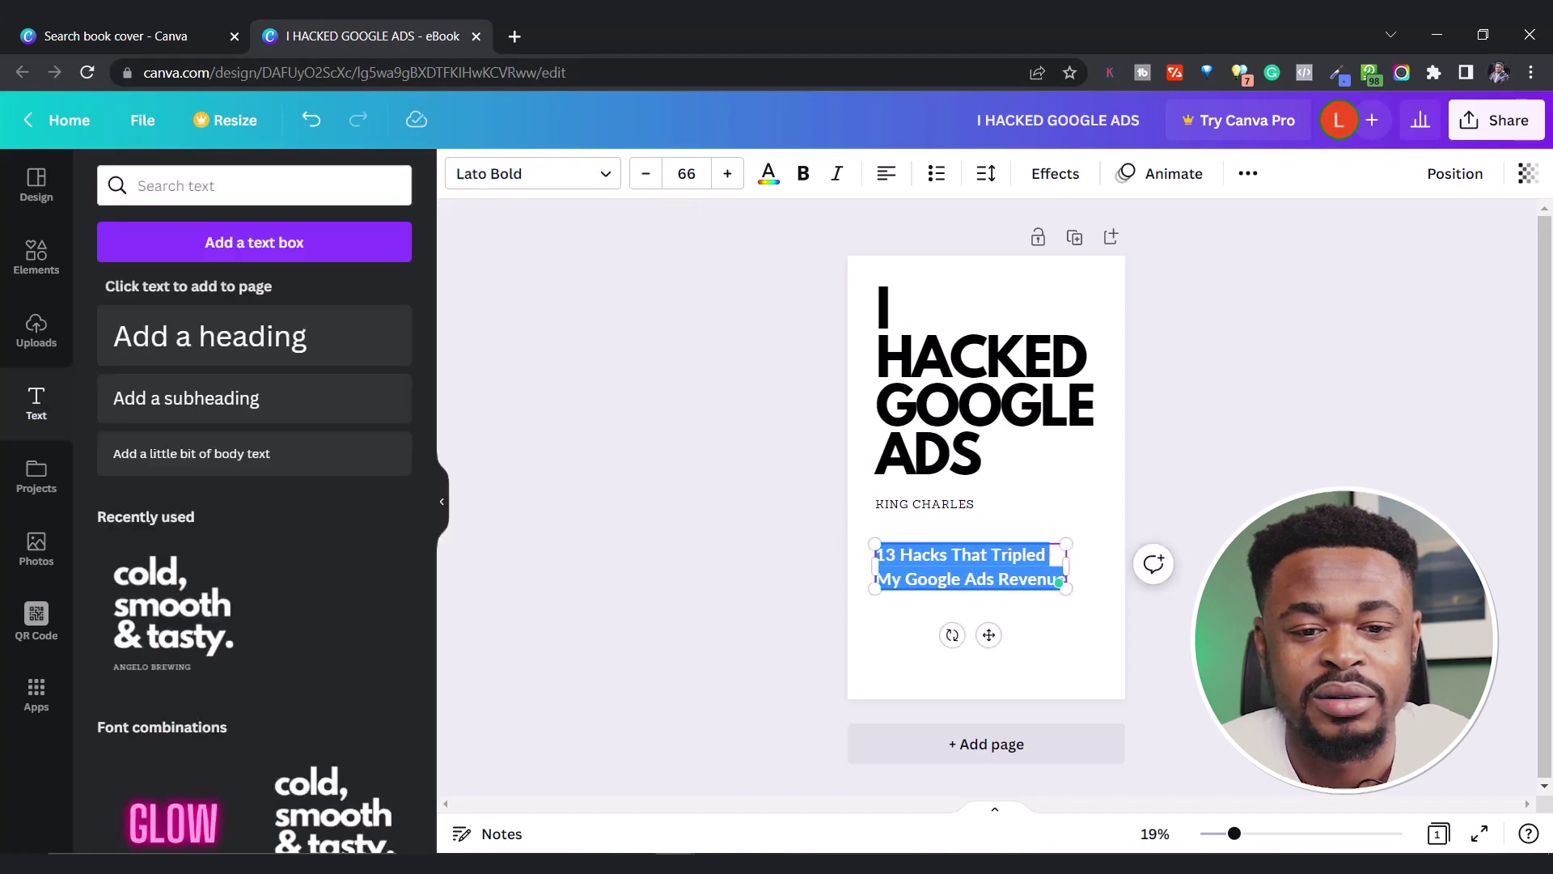
Step: Search the Photos library for 'growth' and browse the results
{"action": "left_click", "coordinate": [1178, 473]}
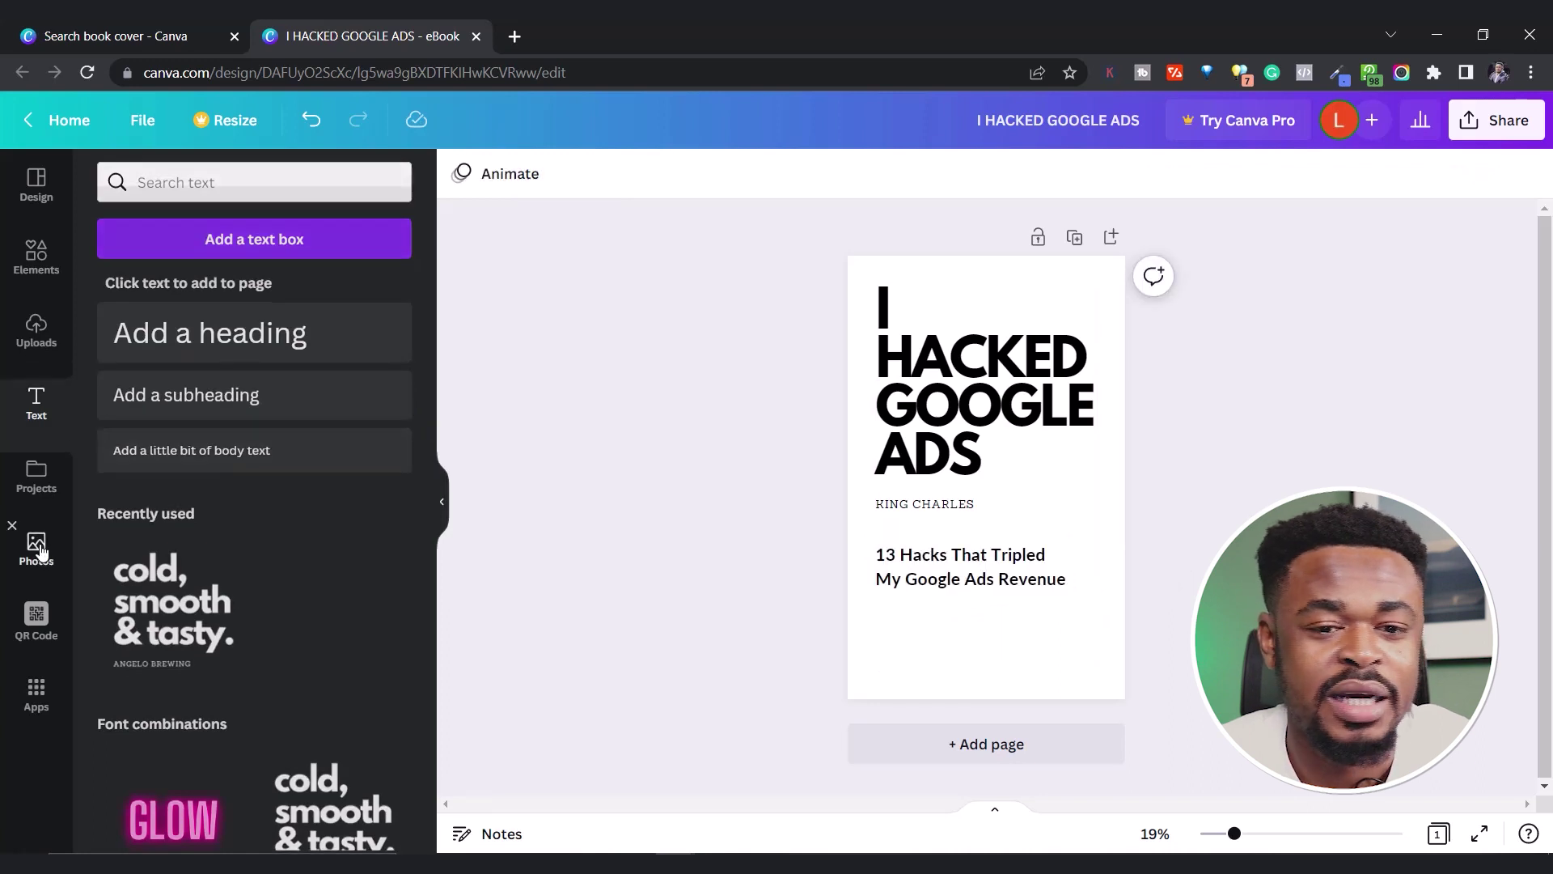
{"action": "left_click", "coordinate": [36, 548]}
{"action": "scroll", "coordinate": [170, 566], "scroll_direction": "down", "scroll_amount": 10}
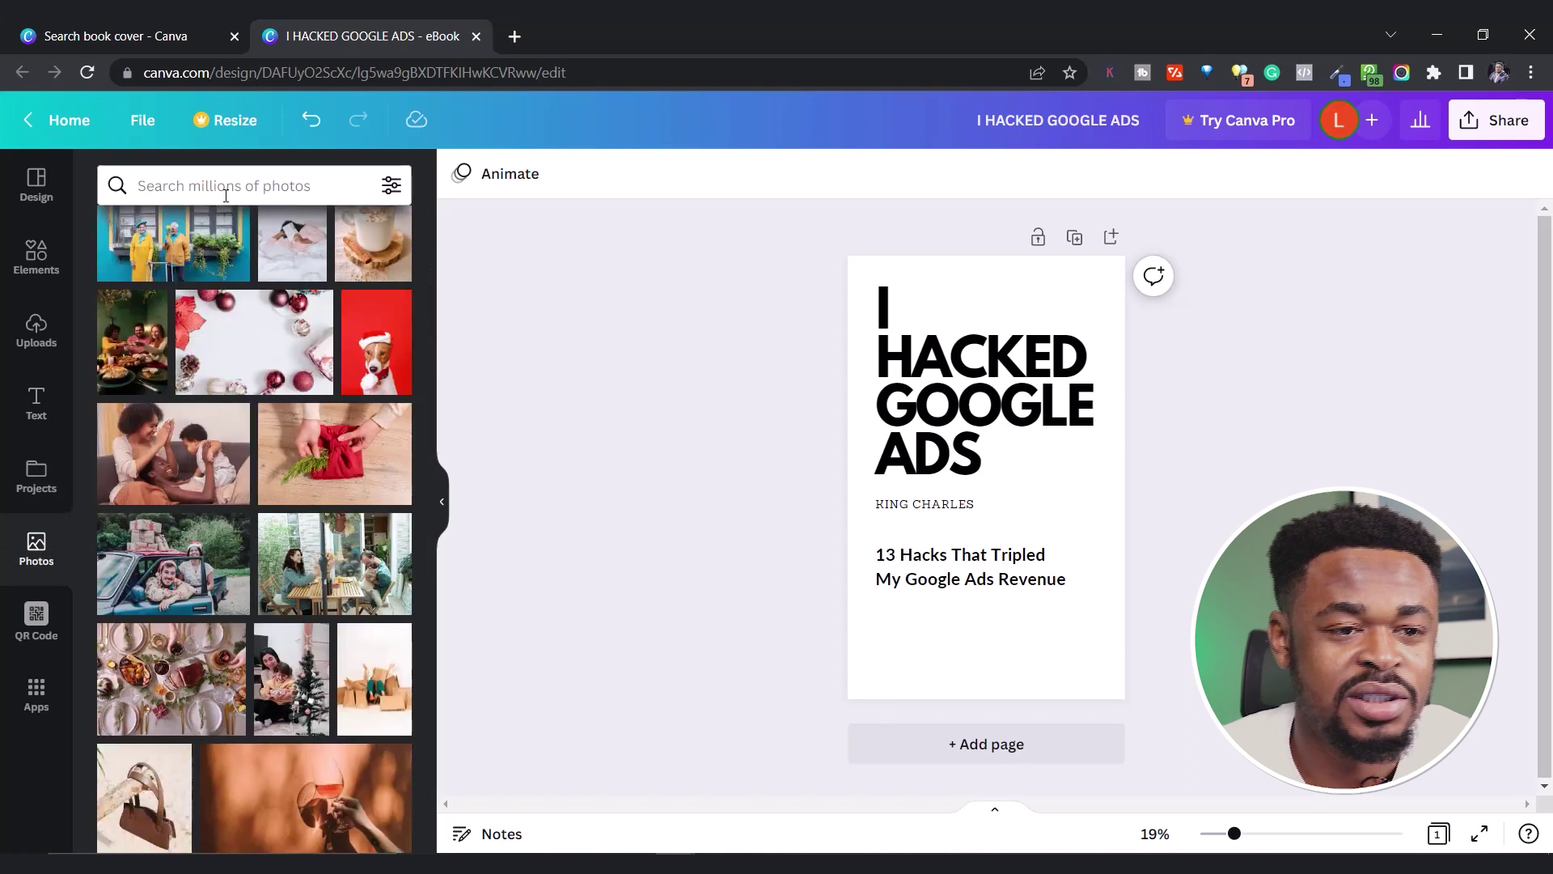
{"action": "left_click", "coordinate": [225, 195]}
{"action": "type", "text": "growth"}
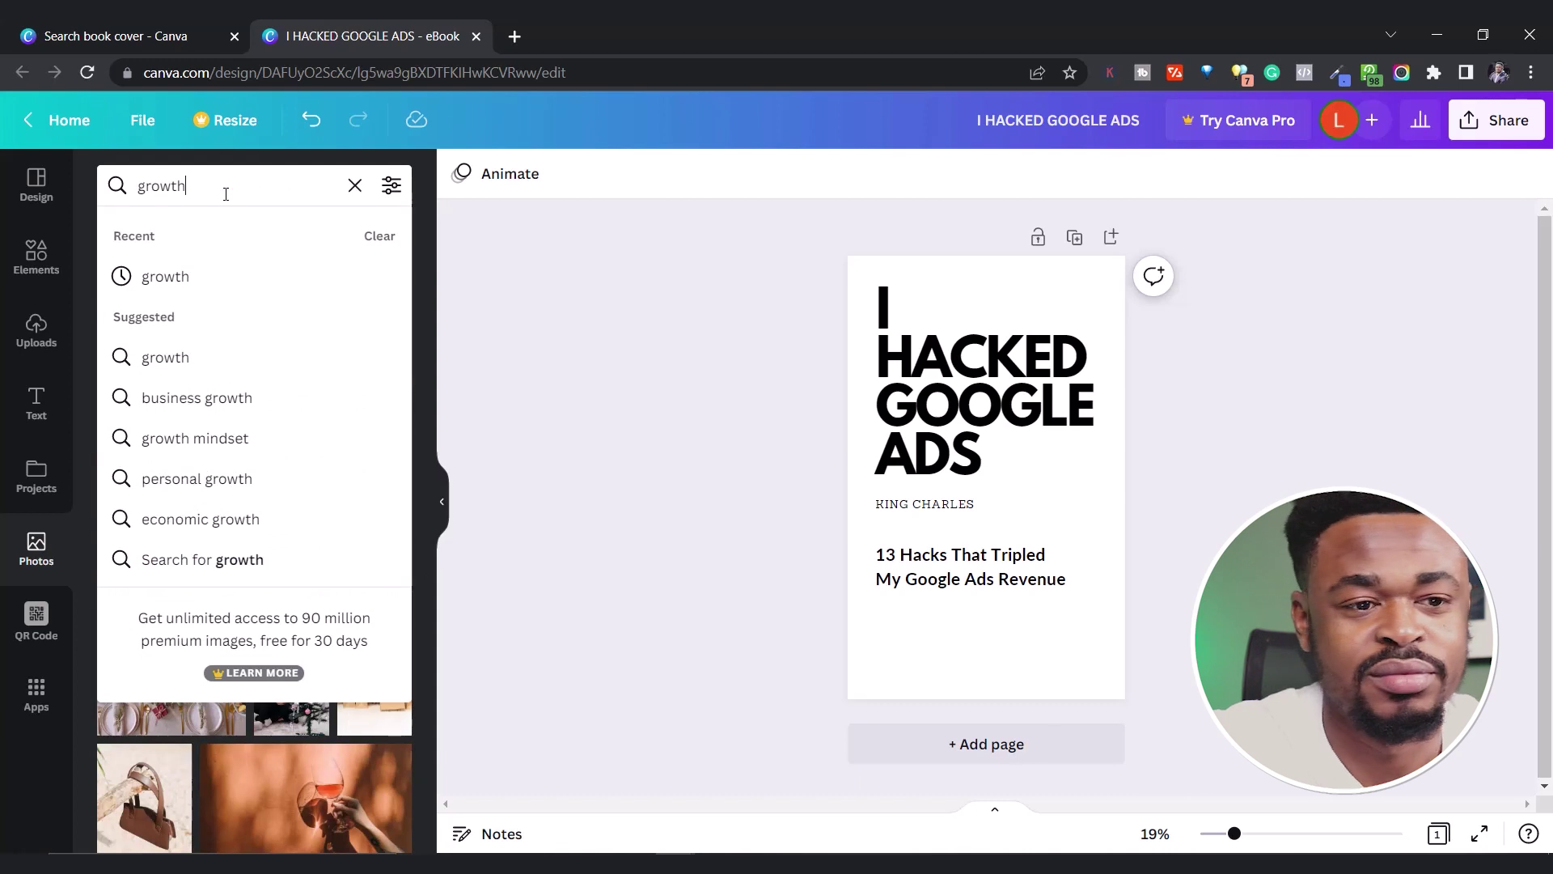
{"action": "key", "text": "Return"}
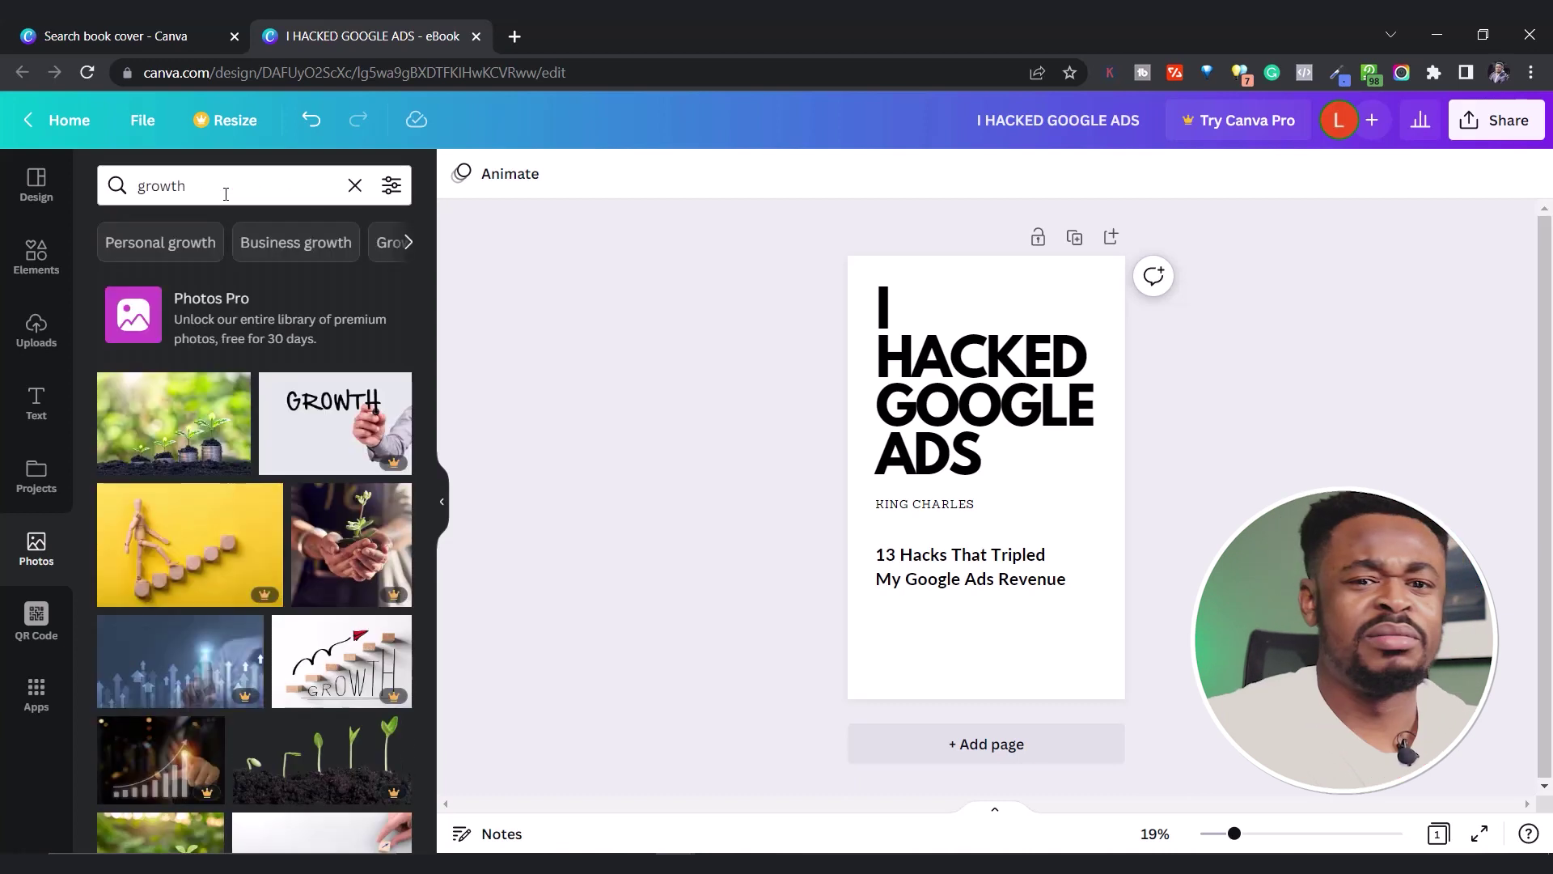
{"action": "scroll", "coordinate": [263, 441], "scroll_direction": "down", "scroll_amount": 8}
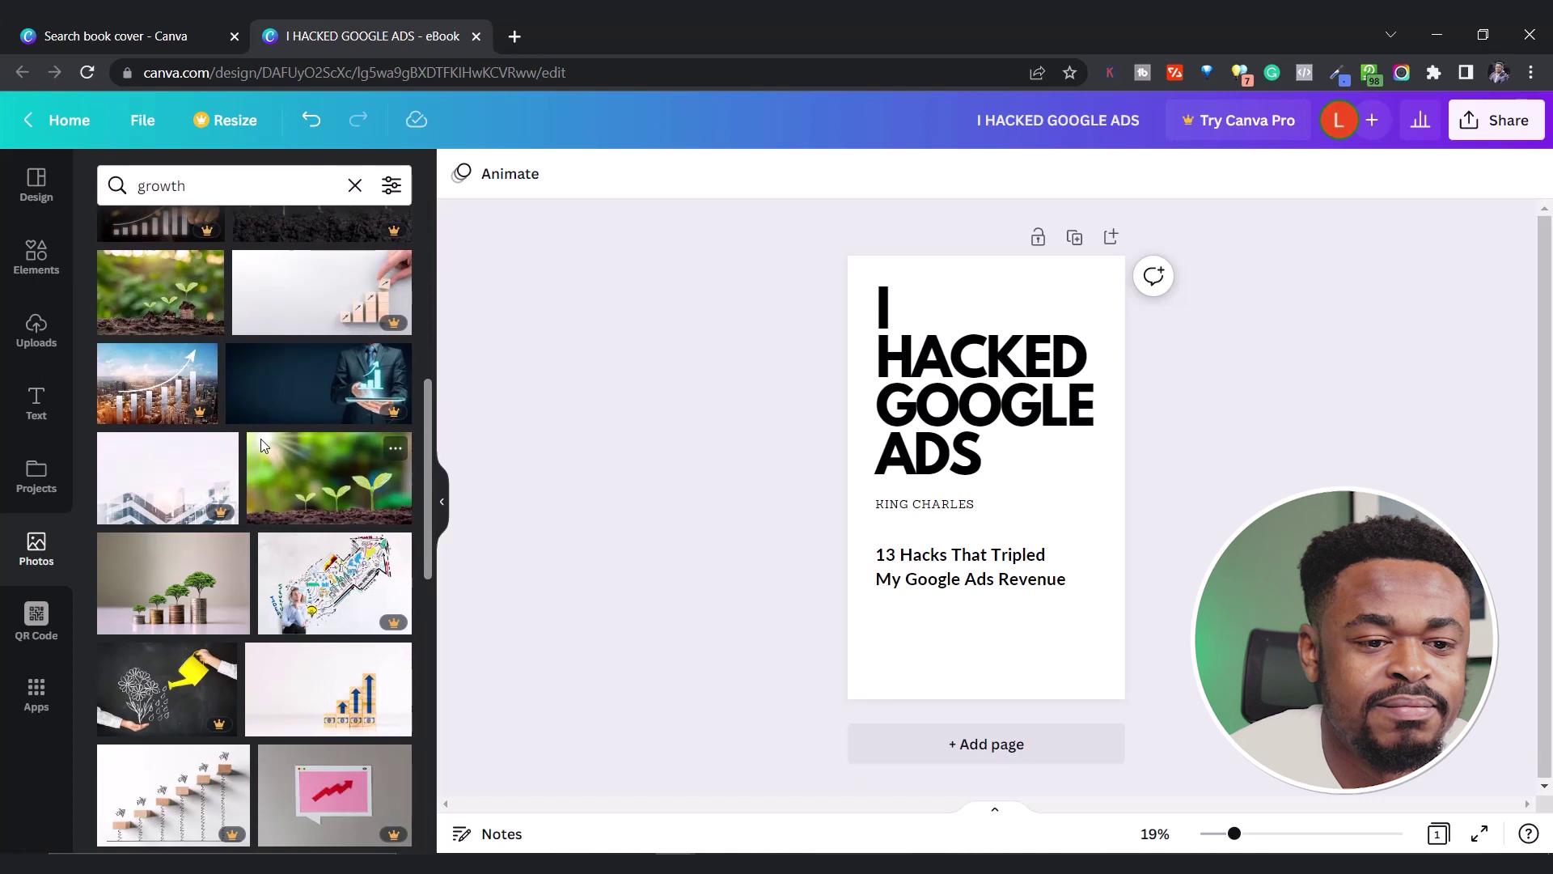
{"action": "scroll", "coordinate": [260, 439], "scroll_direction": "down", "scroll_amount": 3}
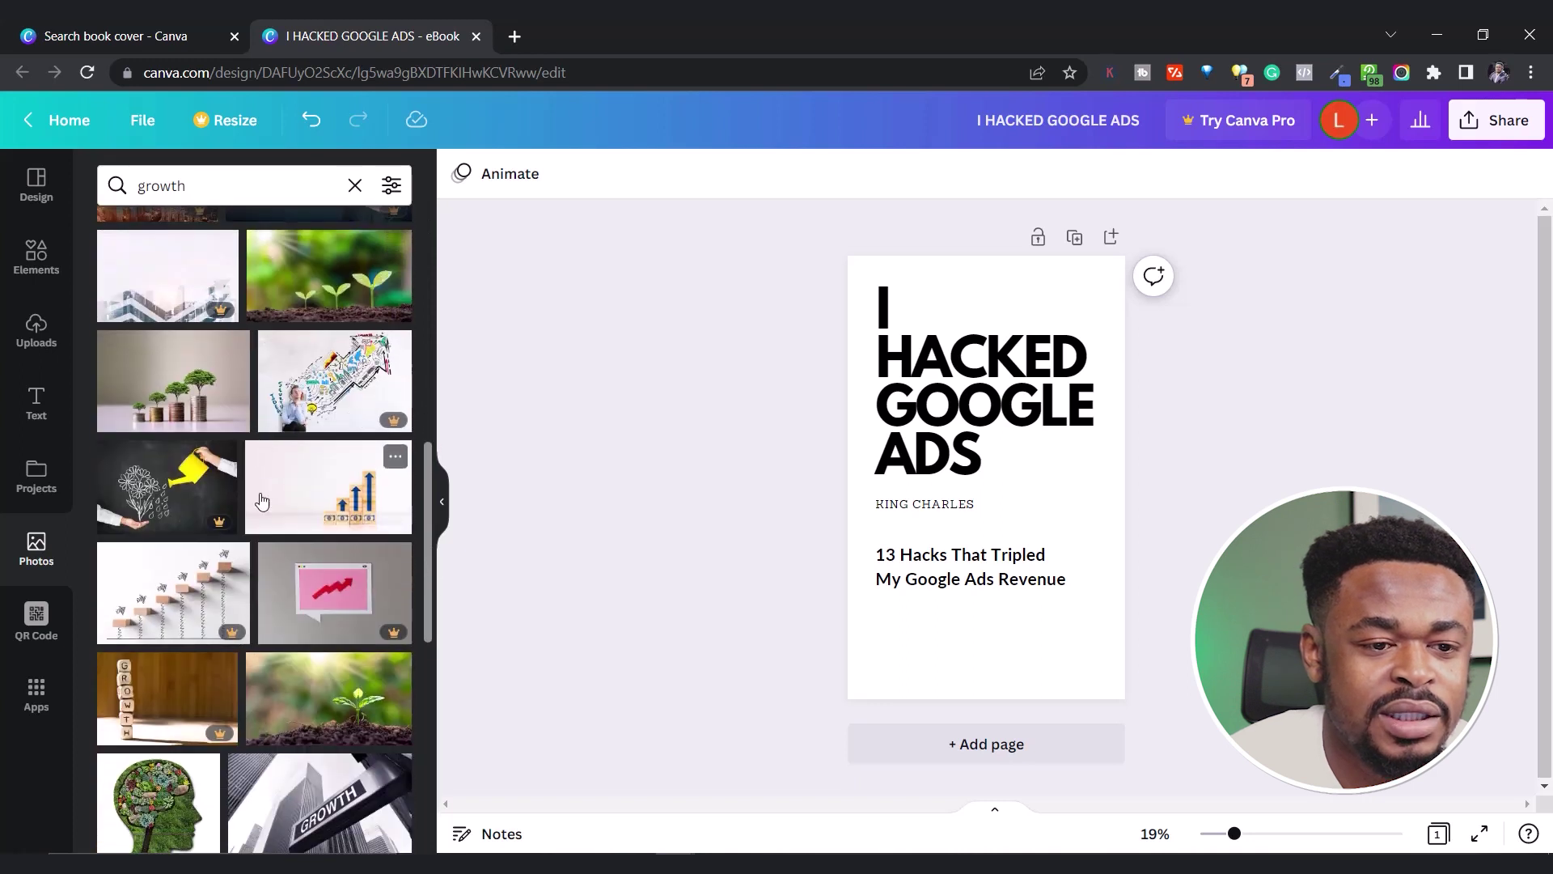
Step: Place the wooden-blocks growth-chart photo on the cover, stretch it to fill the page, and centre it
{"action": "left_click_drag", "start_coordinate": [284, 510], "coordinate": [938, 602]}
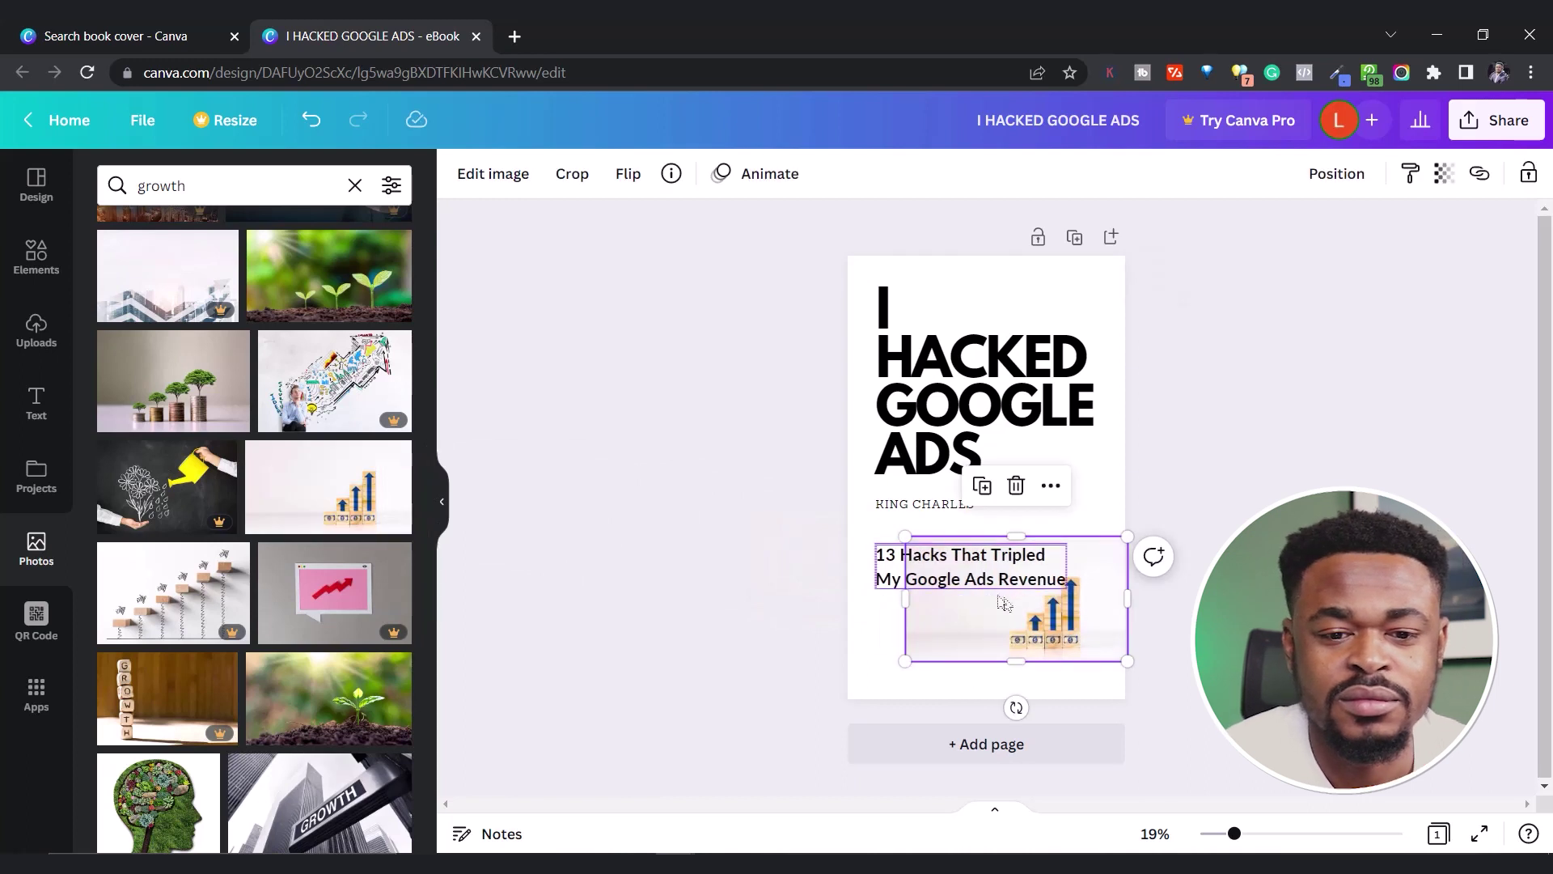
{"action": "left_click_drag", "start_coordinate": [1024, 537], "coordinate": [995, 263]}
{"action": "left_click_drag", "start_coordinate": [1014, 692], "coordinate": [1016, 700]}
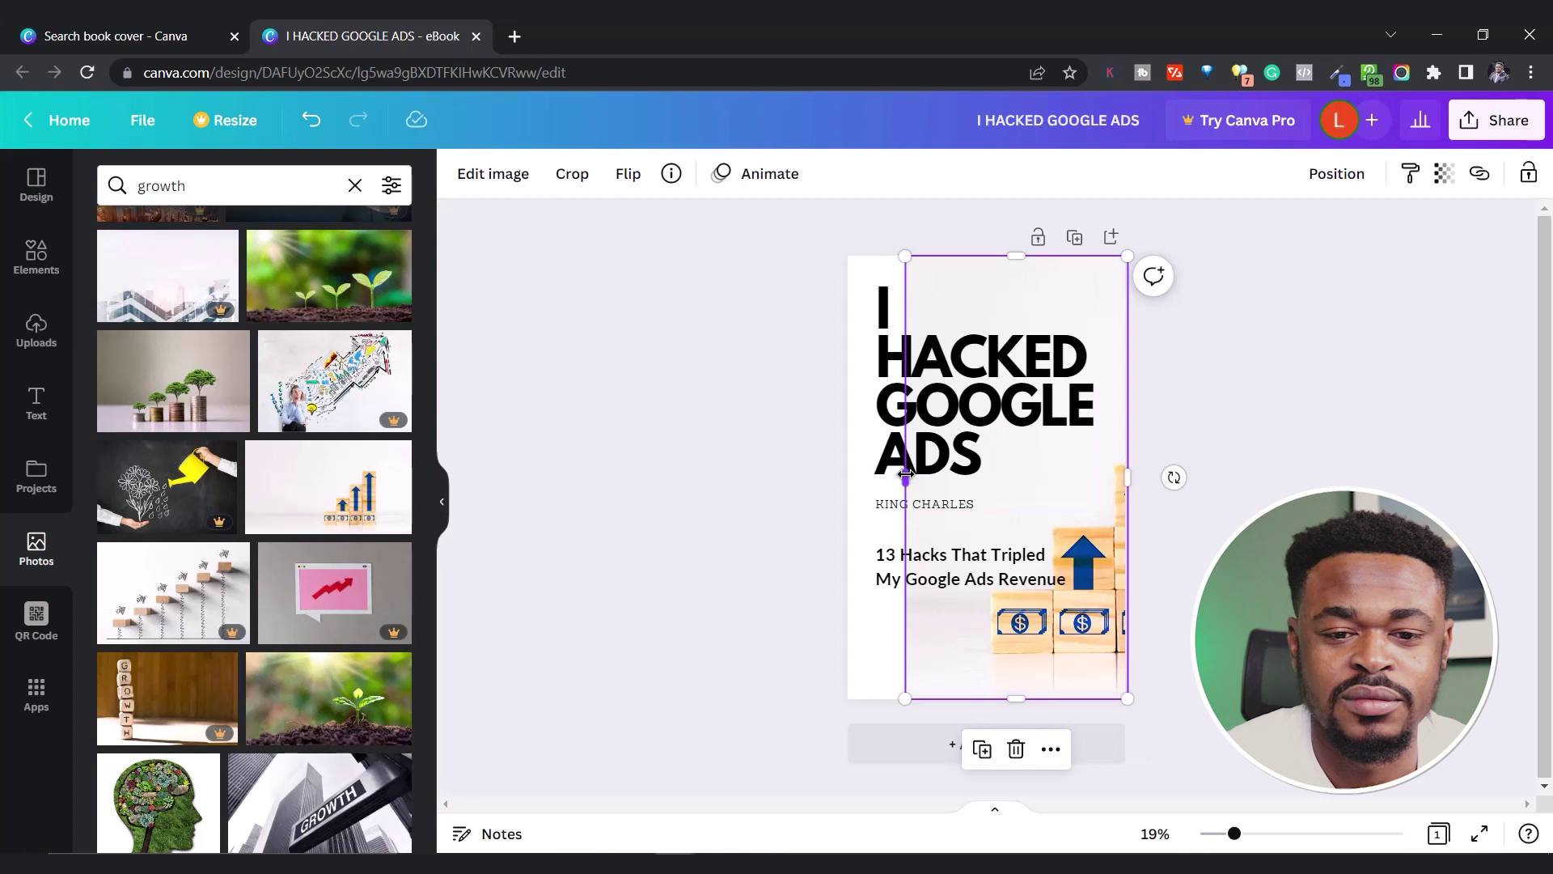
{"action": "left_click_drag", "start_coordinate": [907, 475], "coordinate": [847, 475]}
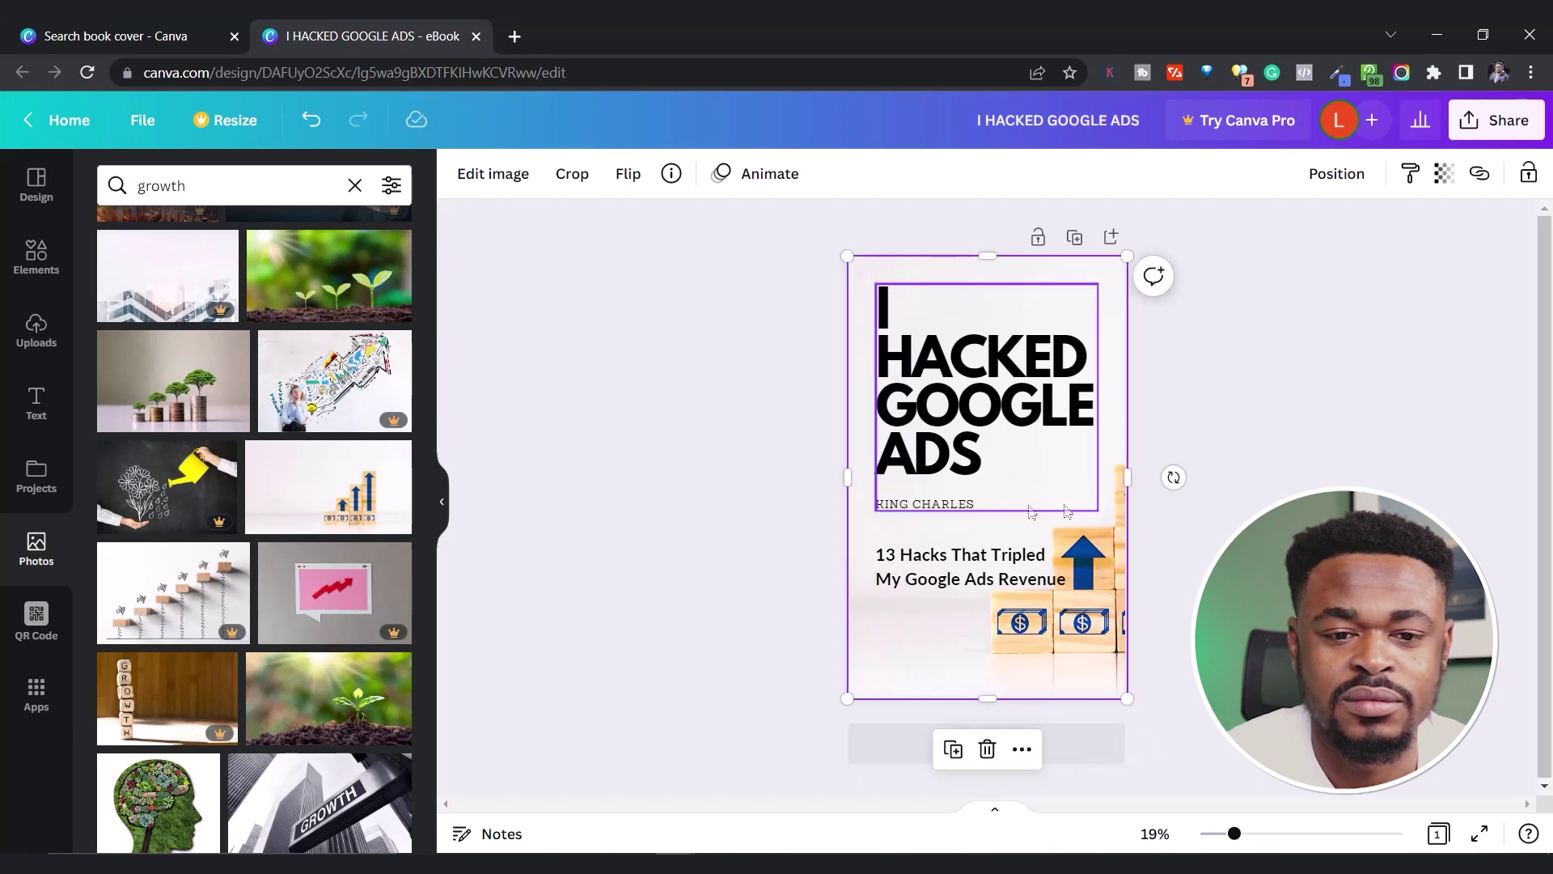
{"action": "left_click_drag", "start_coordinate": [847, 475], "coordinate": [805, 475]}
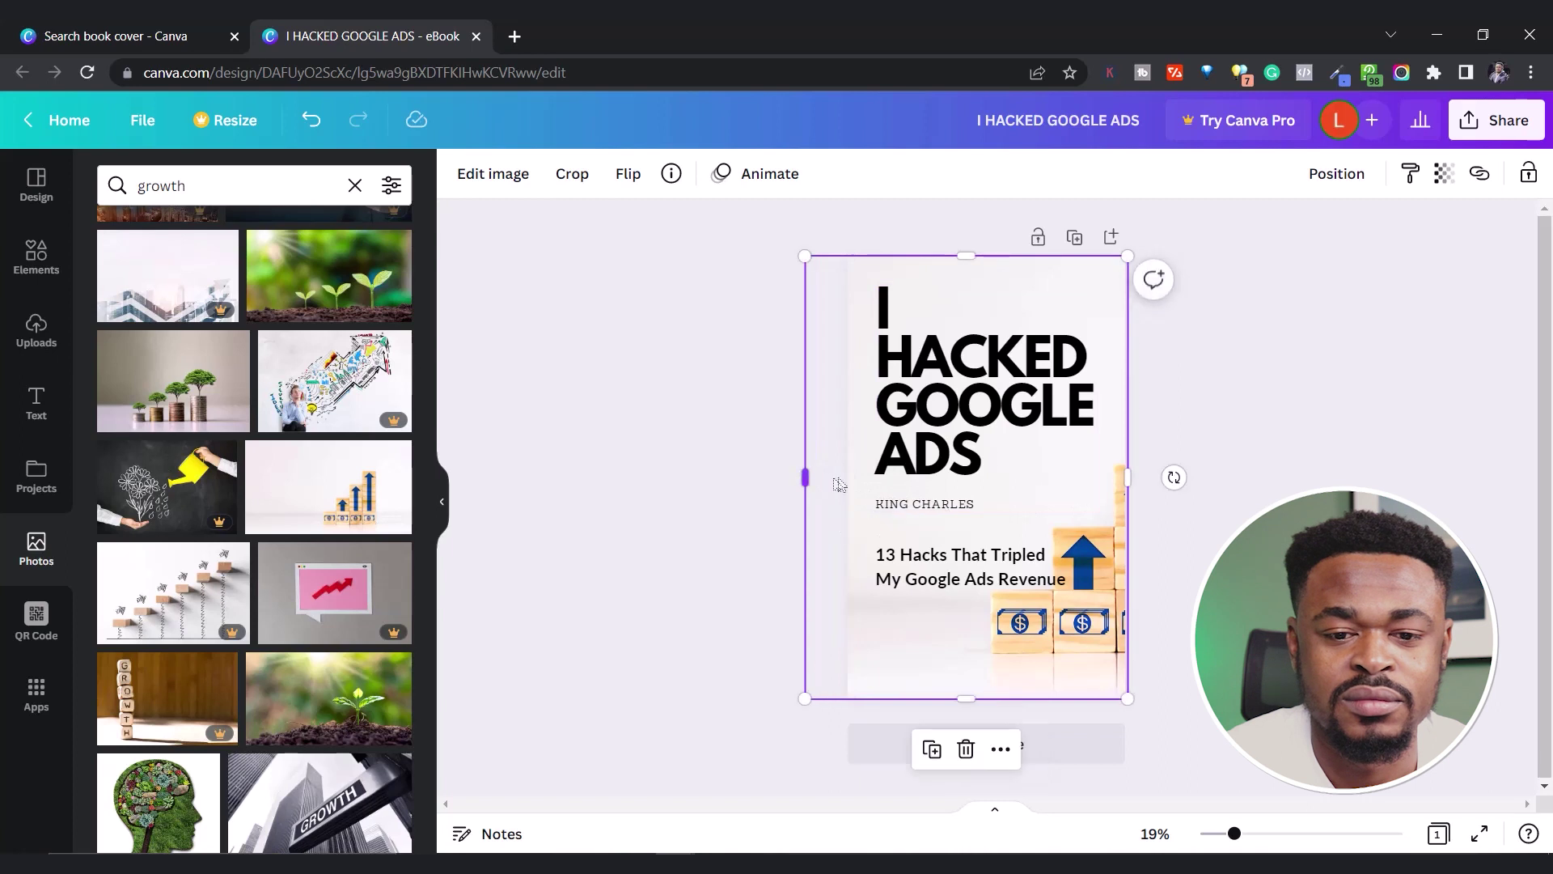
{"action": "mouse_move", "coordinate": [1094, 526]}
{"action": "left_mouse_down"}
{"action": "mouse_move", "coordinate": [1054, 522]}
{"action": "mouse_move", "coordinate": [1092, 524]}
{"action": "left_mouse_up"}
Step: Scroll through the growth photo results, then clear the search box
{"action": "scroll", "coordinate": [336, 624], "scroll_direction": "down", "scroll_amount": 7}
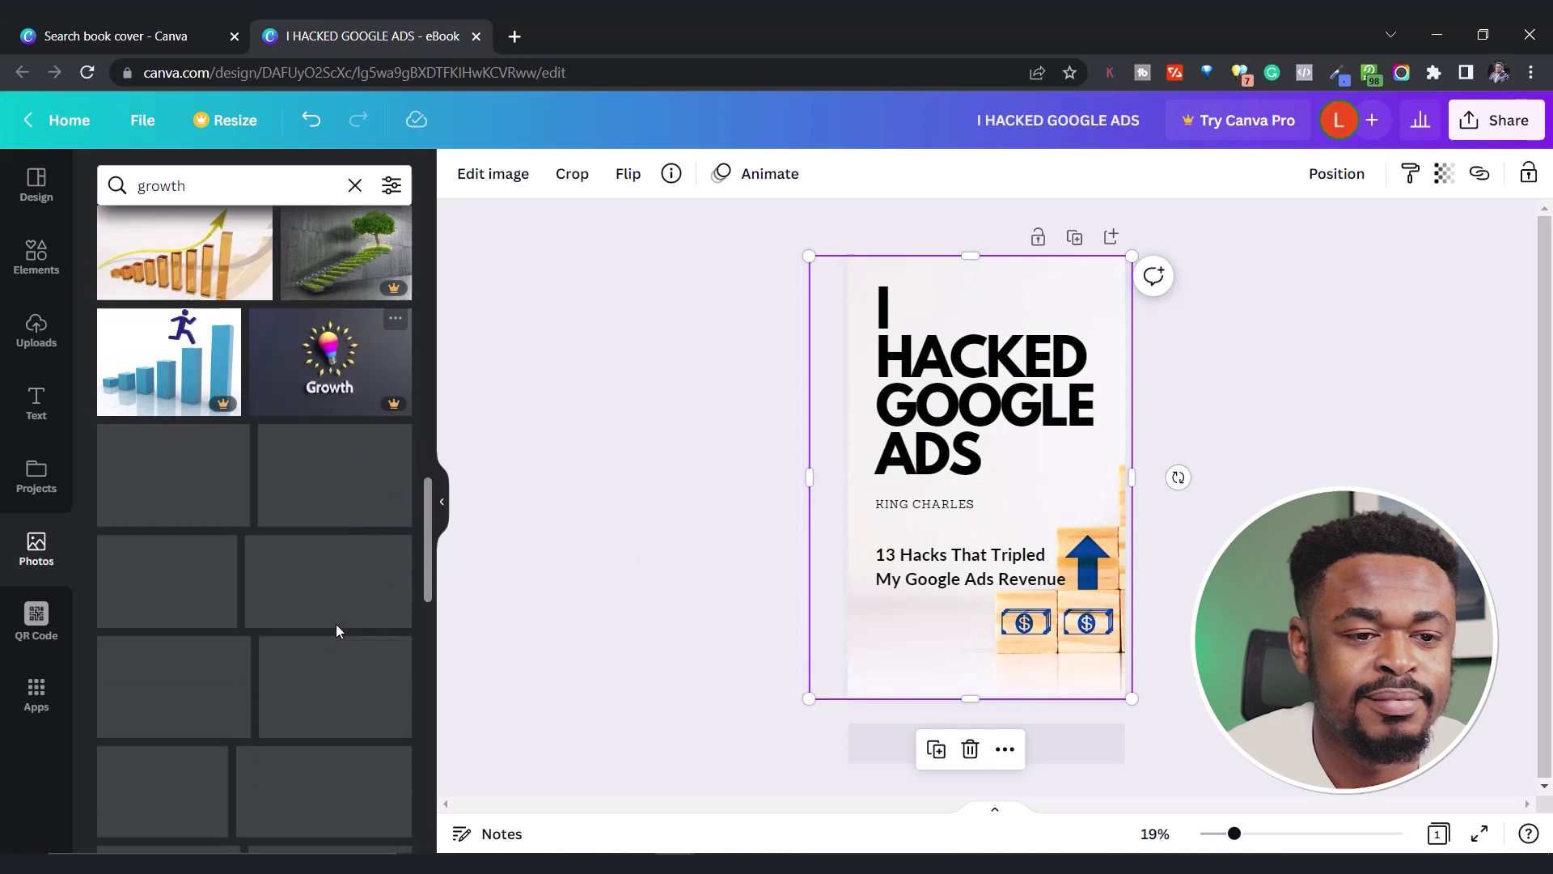
{"action": "scroll", "coordinate": [337, 624], "scroll_direction": "down", "scroll_amount": 1}
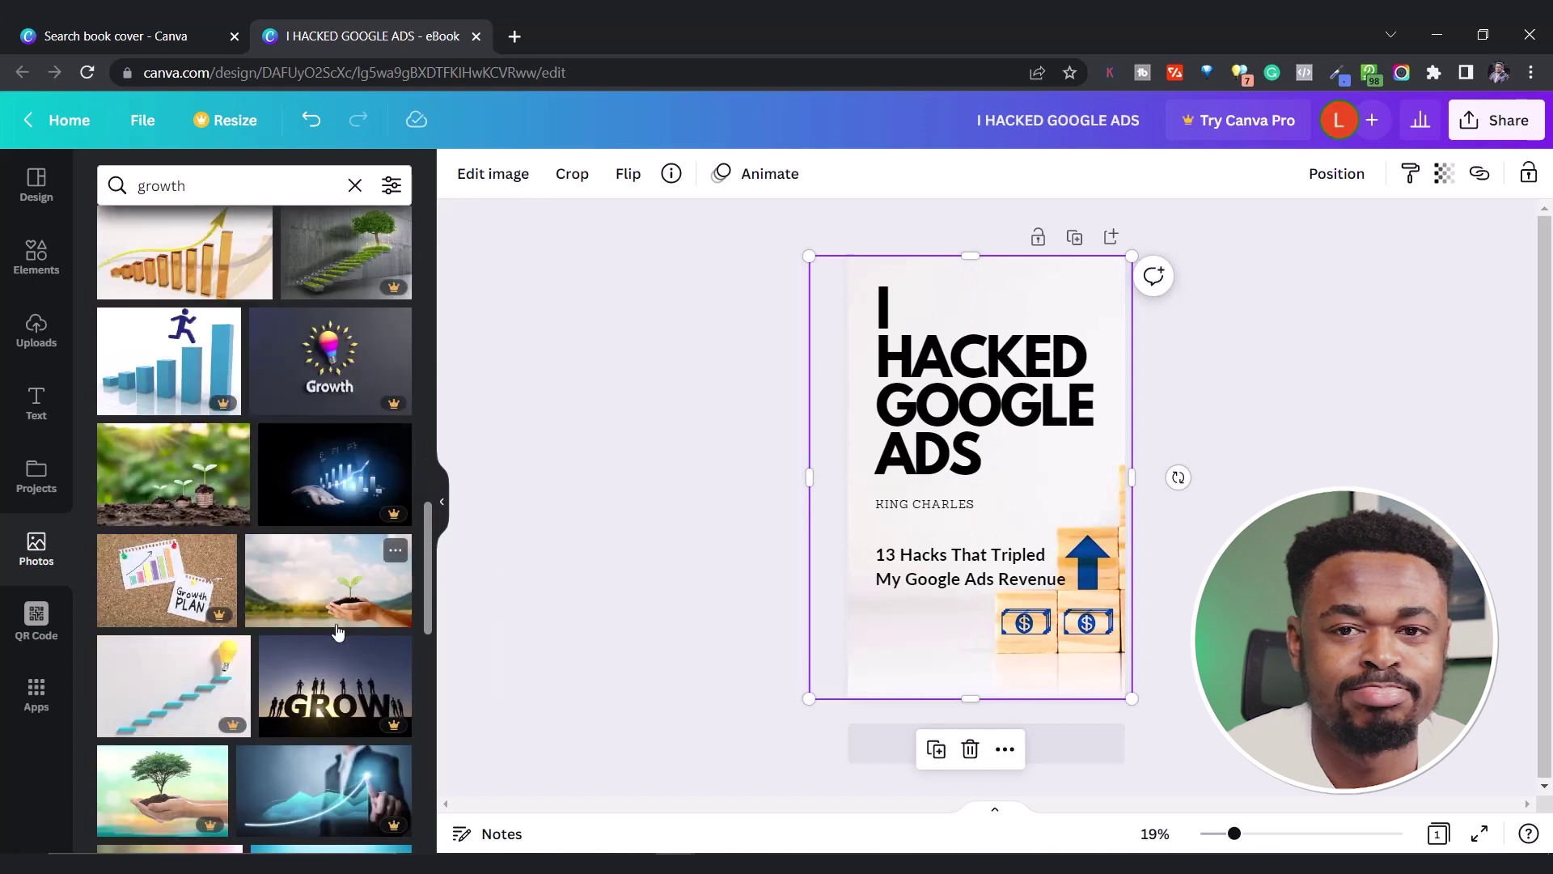
{"action": "scroll", "coordinate": [339, 632], "scroll_direction": "down", "scroll_amount": 2}
{"action": "scroll", "coordinate": [338, 632], "scroll_direction": "down", "scroll_amount": 5}
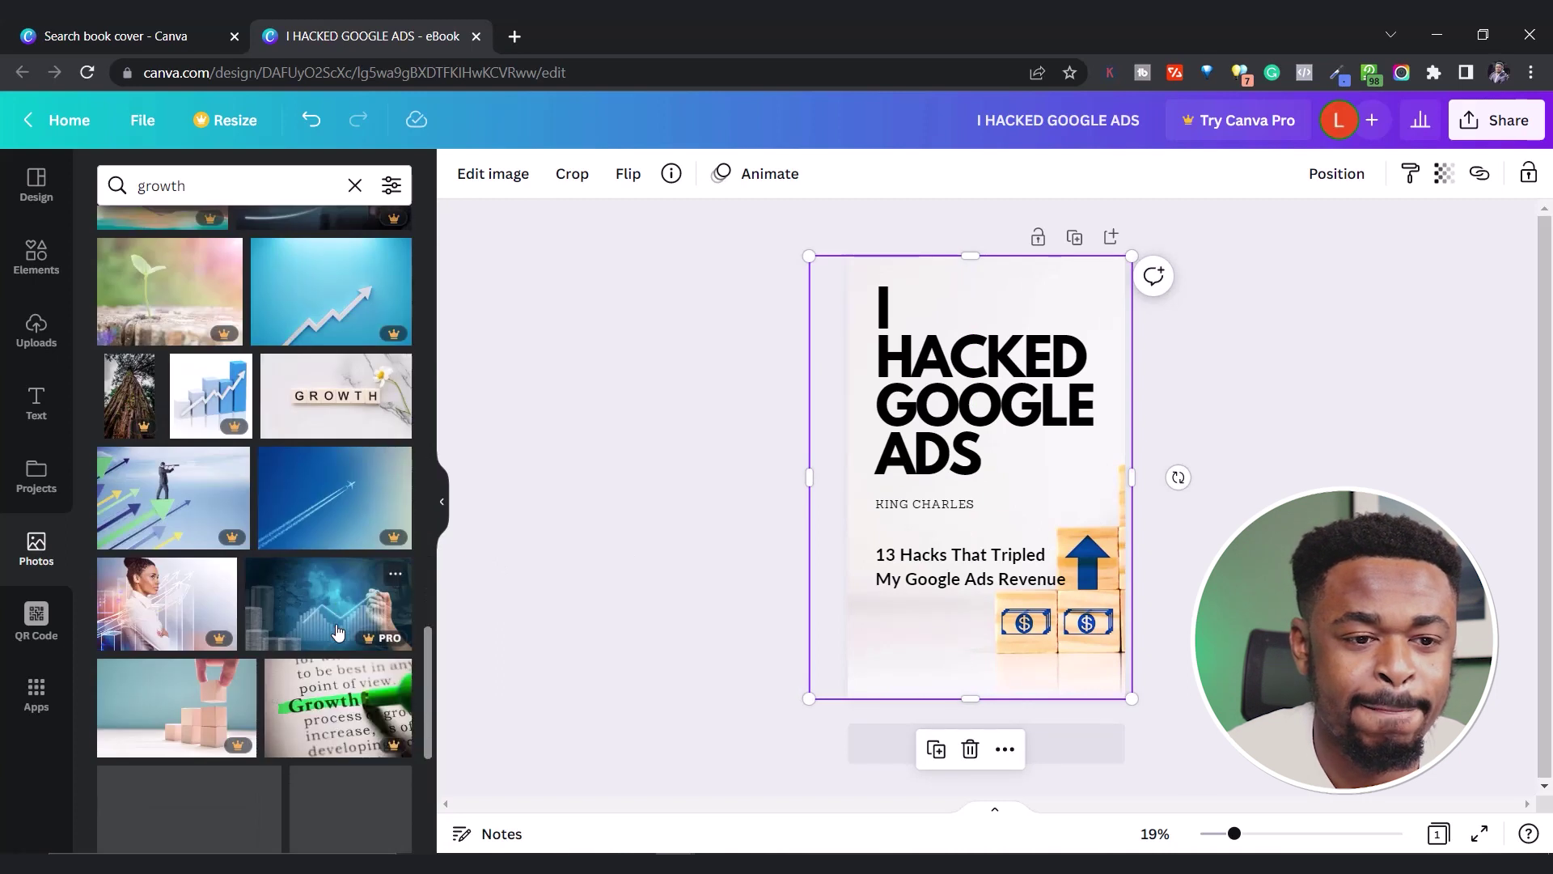
{"action": "scroll", "coordinate": [338, 631], "scroll_direction": "down", "scroll_amount": 5}
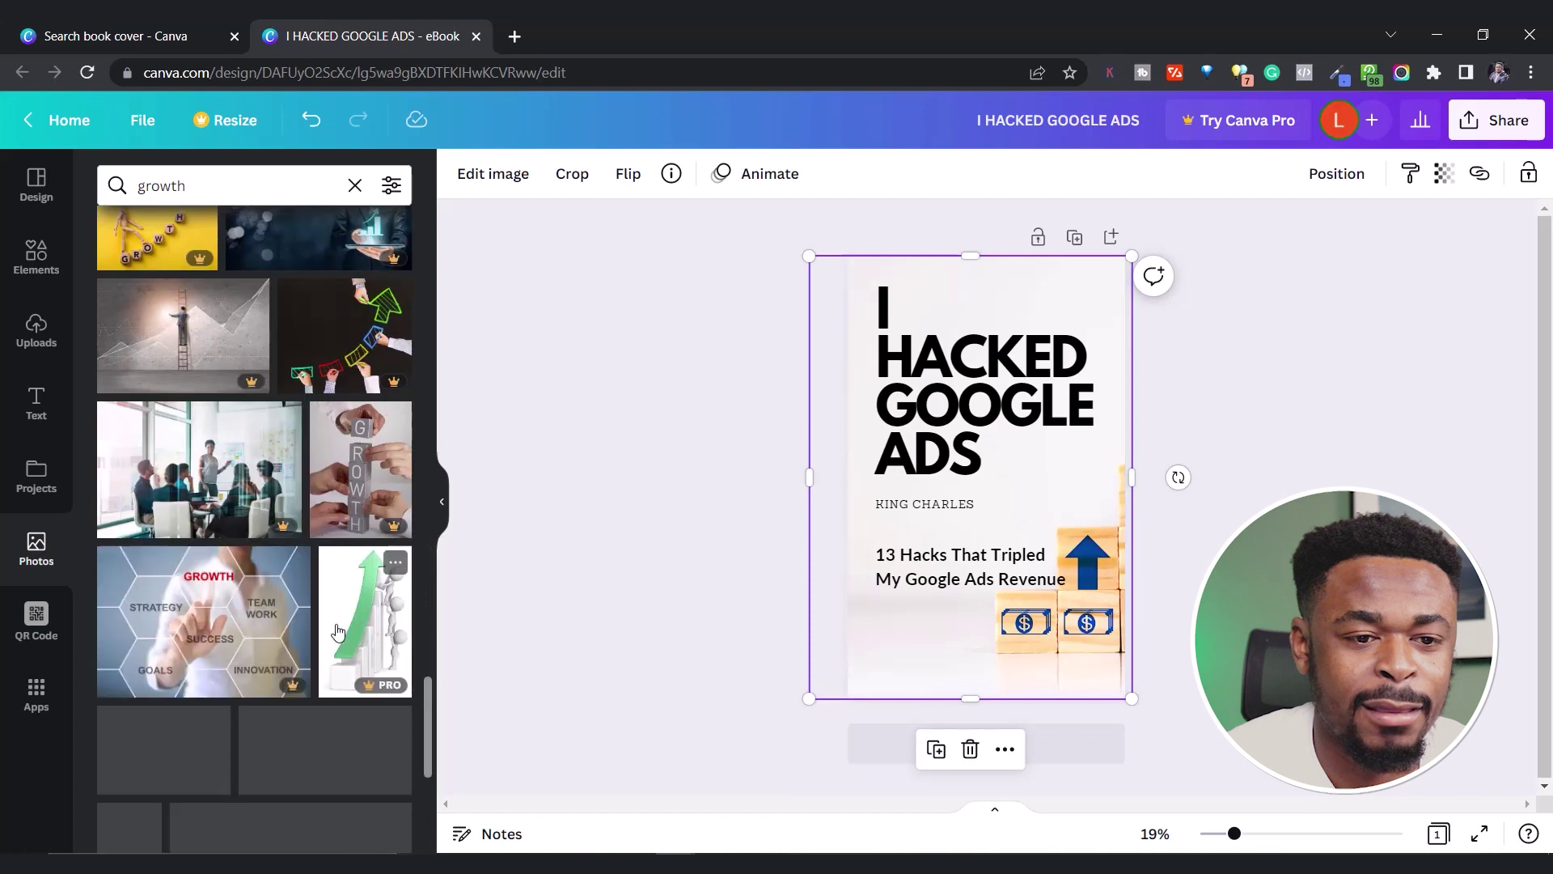
{"action": "scroll", "coordinate": [338, 632], "scroll_direction": "up", "scroll_amount": 2}
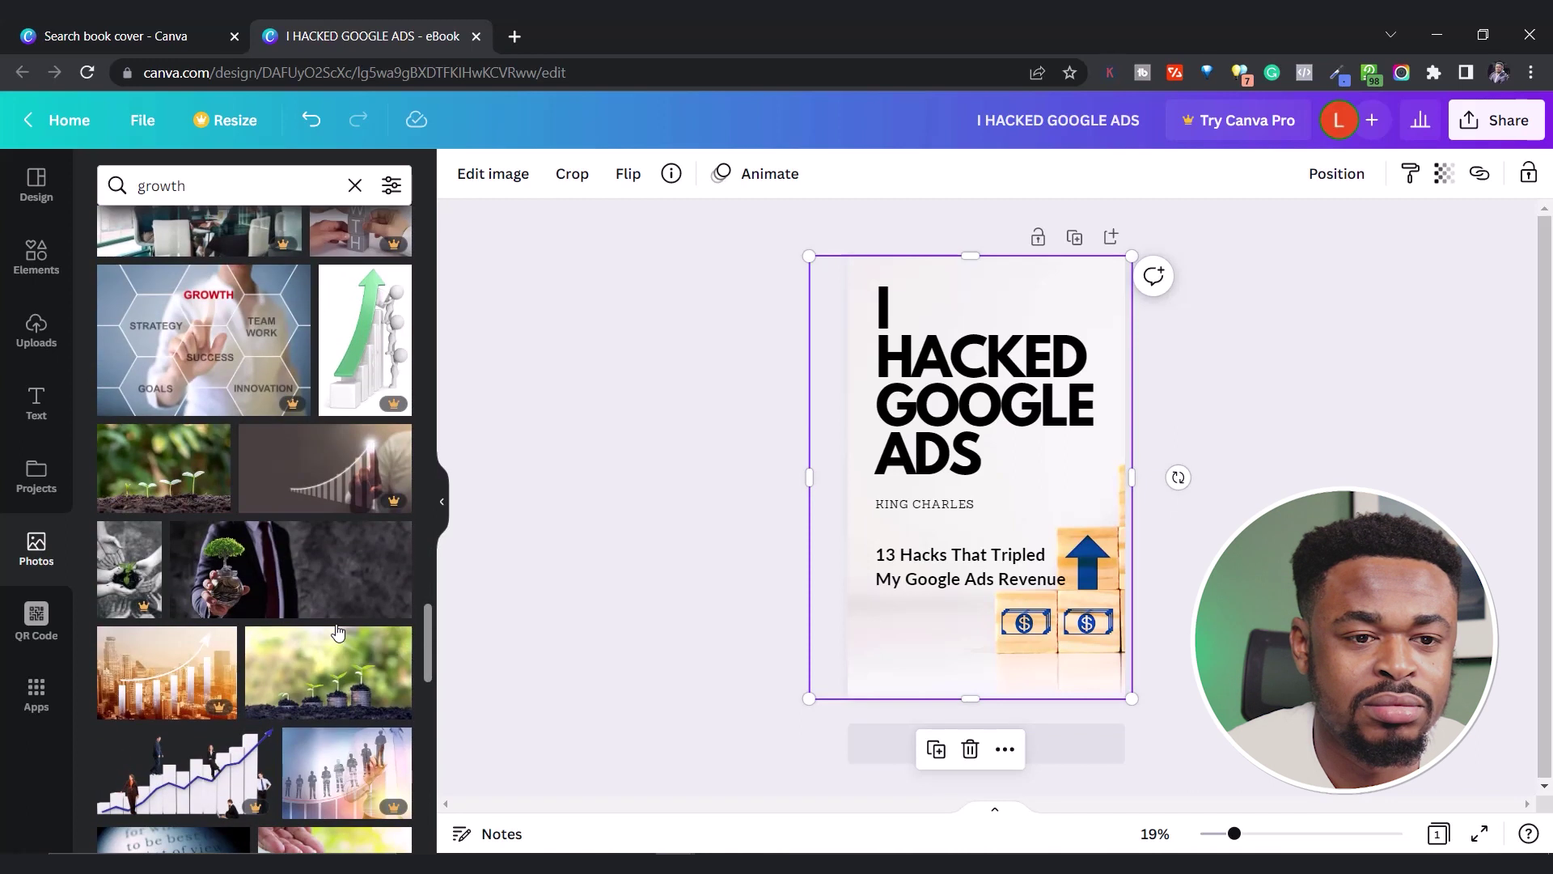
{"action": "scroll", "coordinate": [337, 632], "scroll_direction": "down", "scroll_amount": 5}
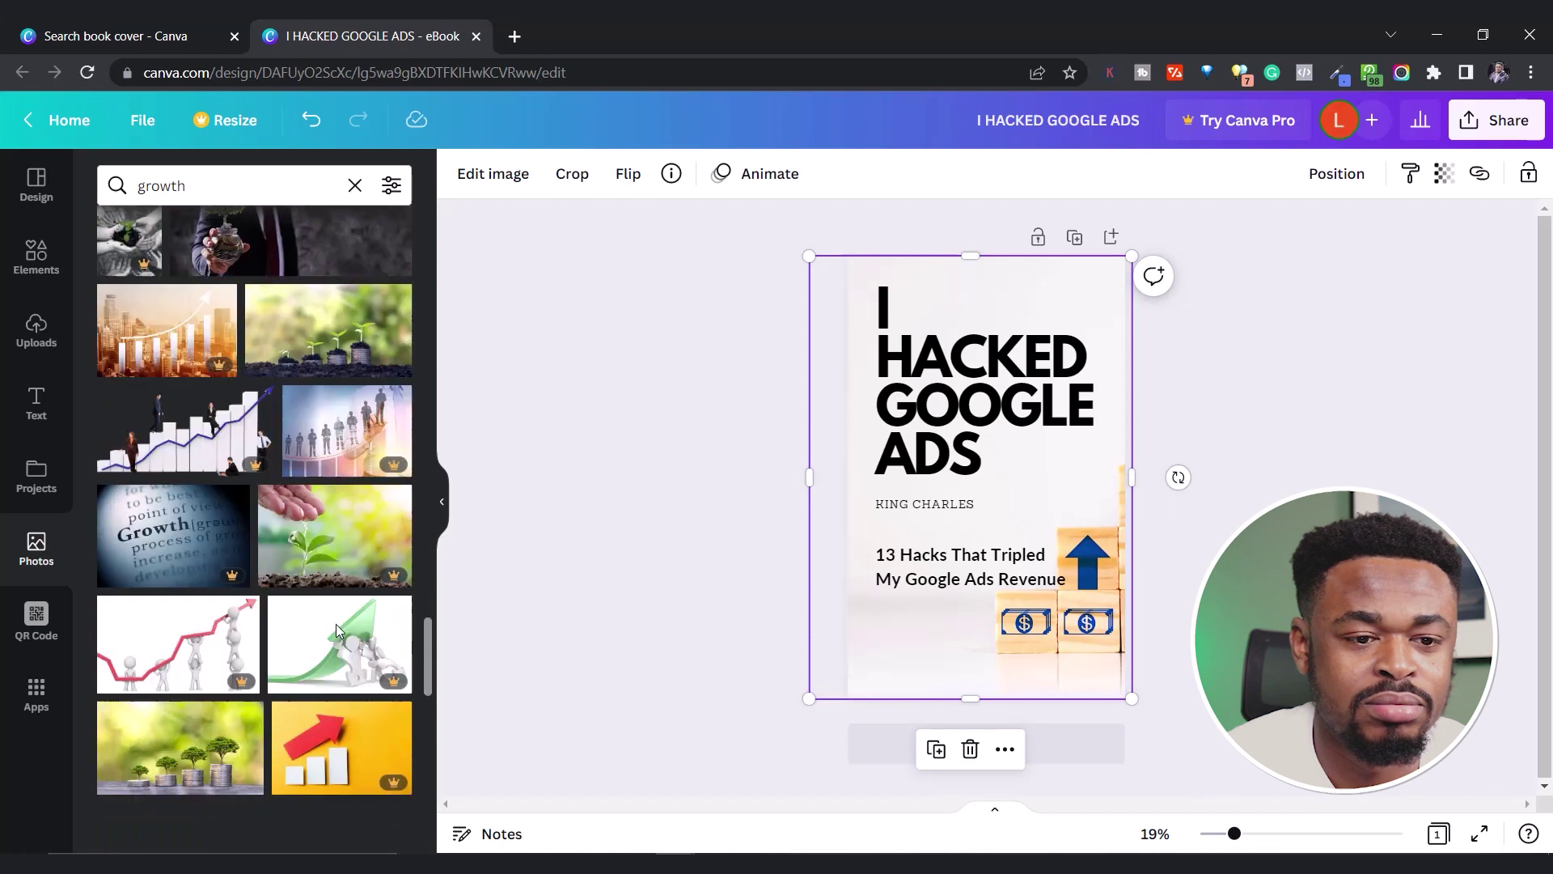
{"action": "scroll", "coordinate": [337, 632], "scroll_direction": "down", "scroll_amount": 4}
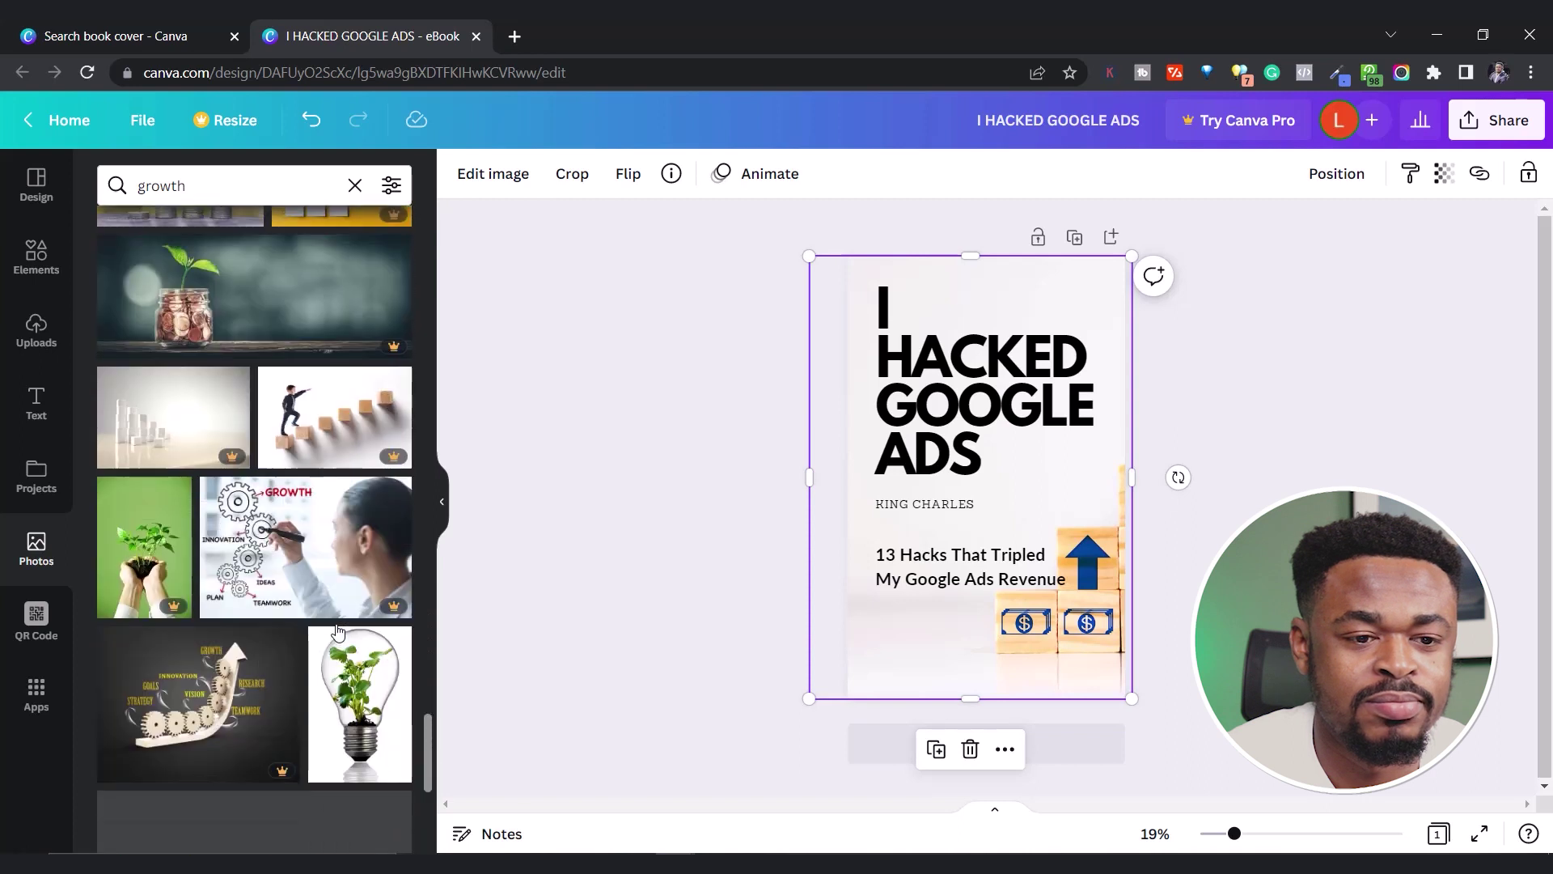
{"action": "scroll", "coordinate": [338, 631], "scroll_direction": "down", "scroll_amount": 8}
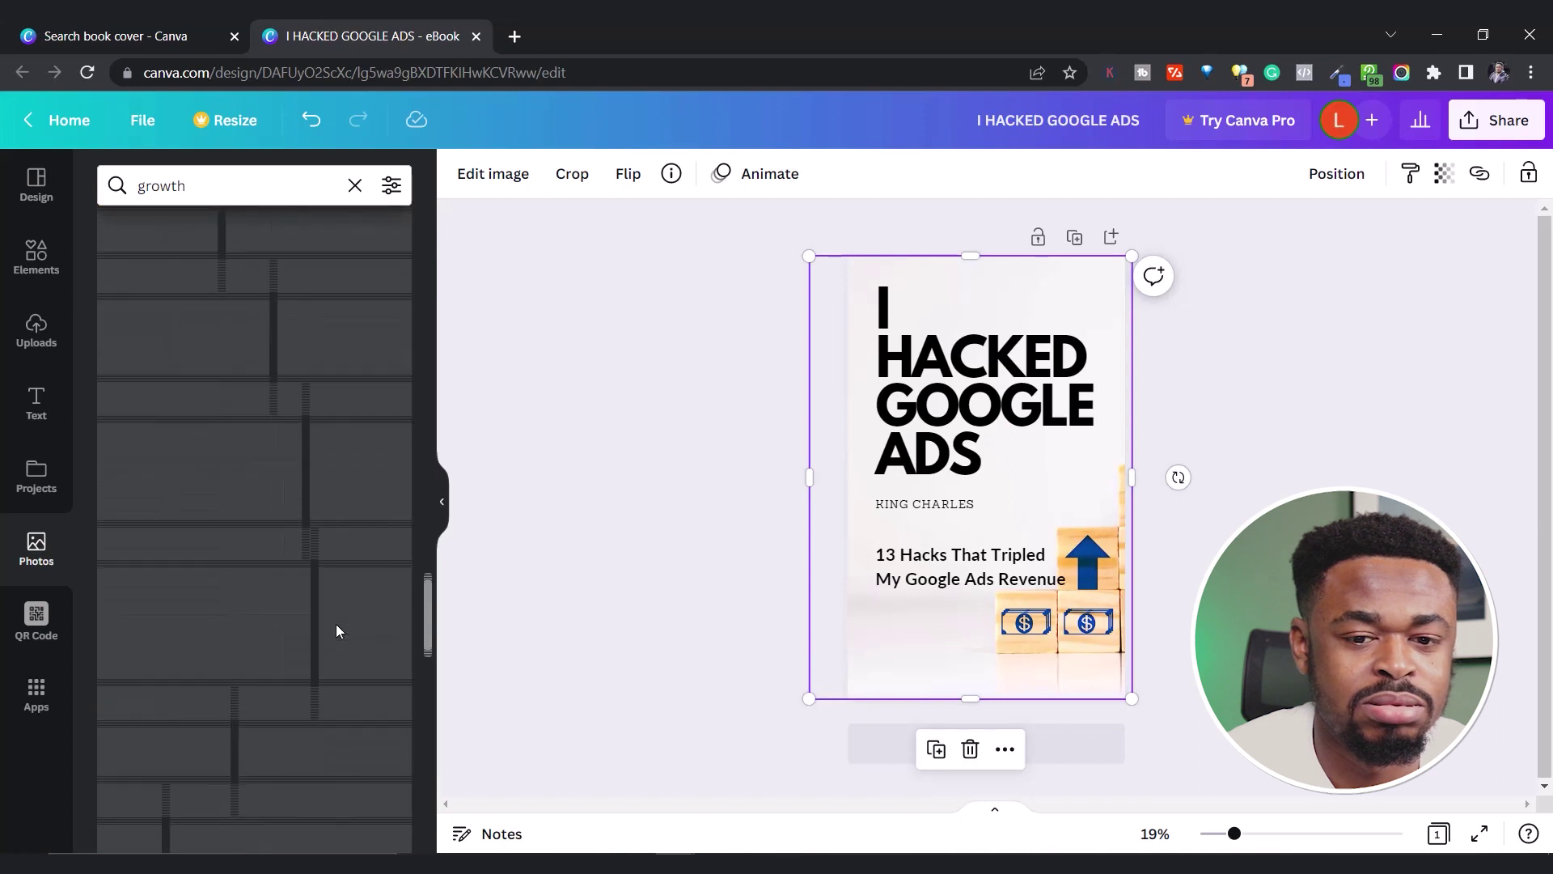
{"action": "scroll", "coordinate": [337, 631], "scroll_direction": "up", "scroll_amount": 20}
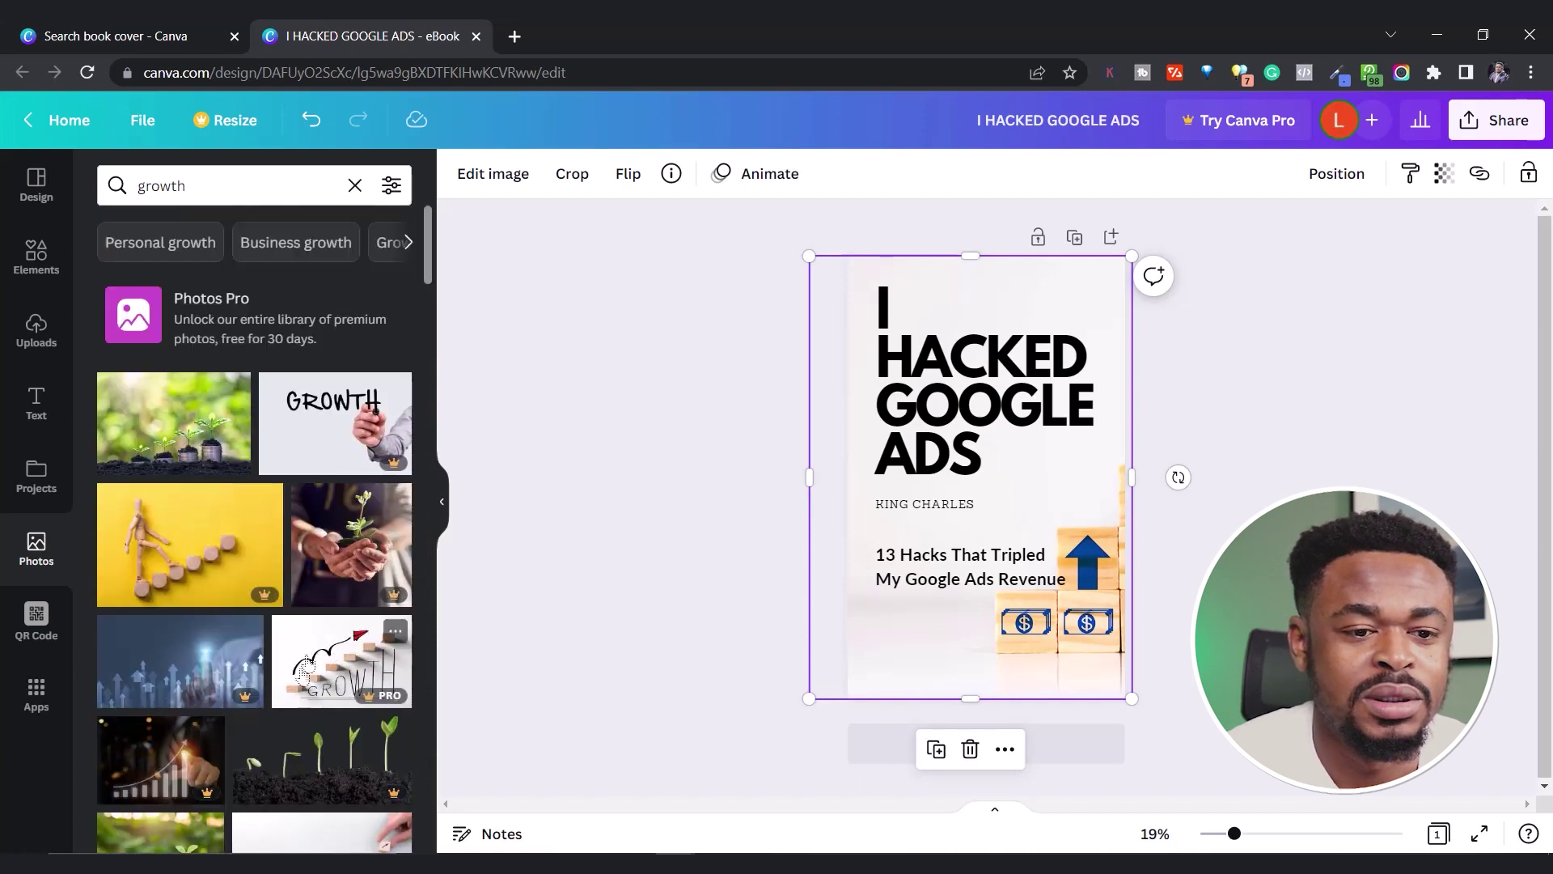
{"action": "scroll", "coordinate": [175, 477], "scroll_direction": "down", "scroll_amount": 1}
{"action": "scroll", "coordinate": [175, 478], "scroll_direction": "up", "scroll_amount": 1}
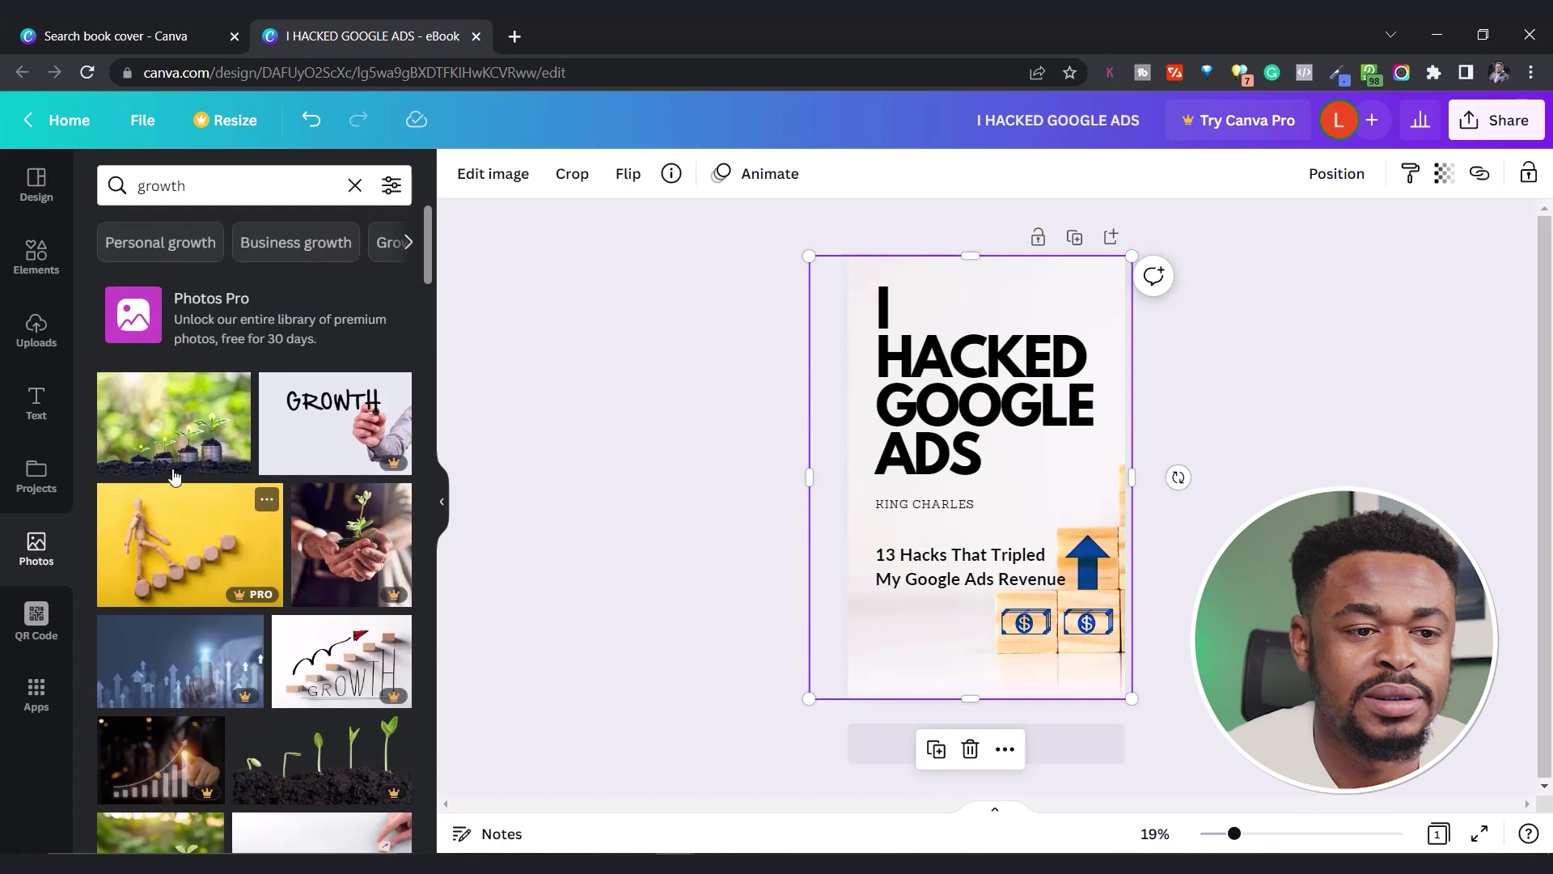
{"action": "left_click", "coordinate": [35, 559]}
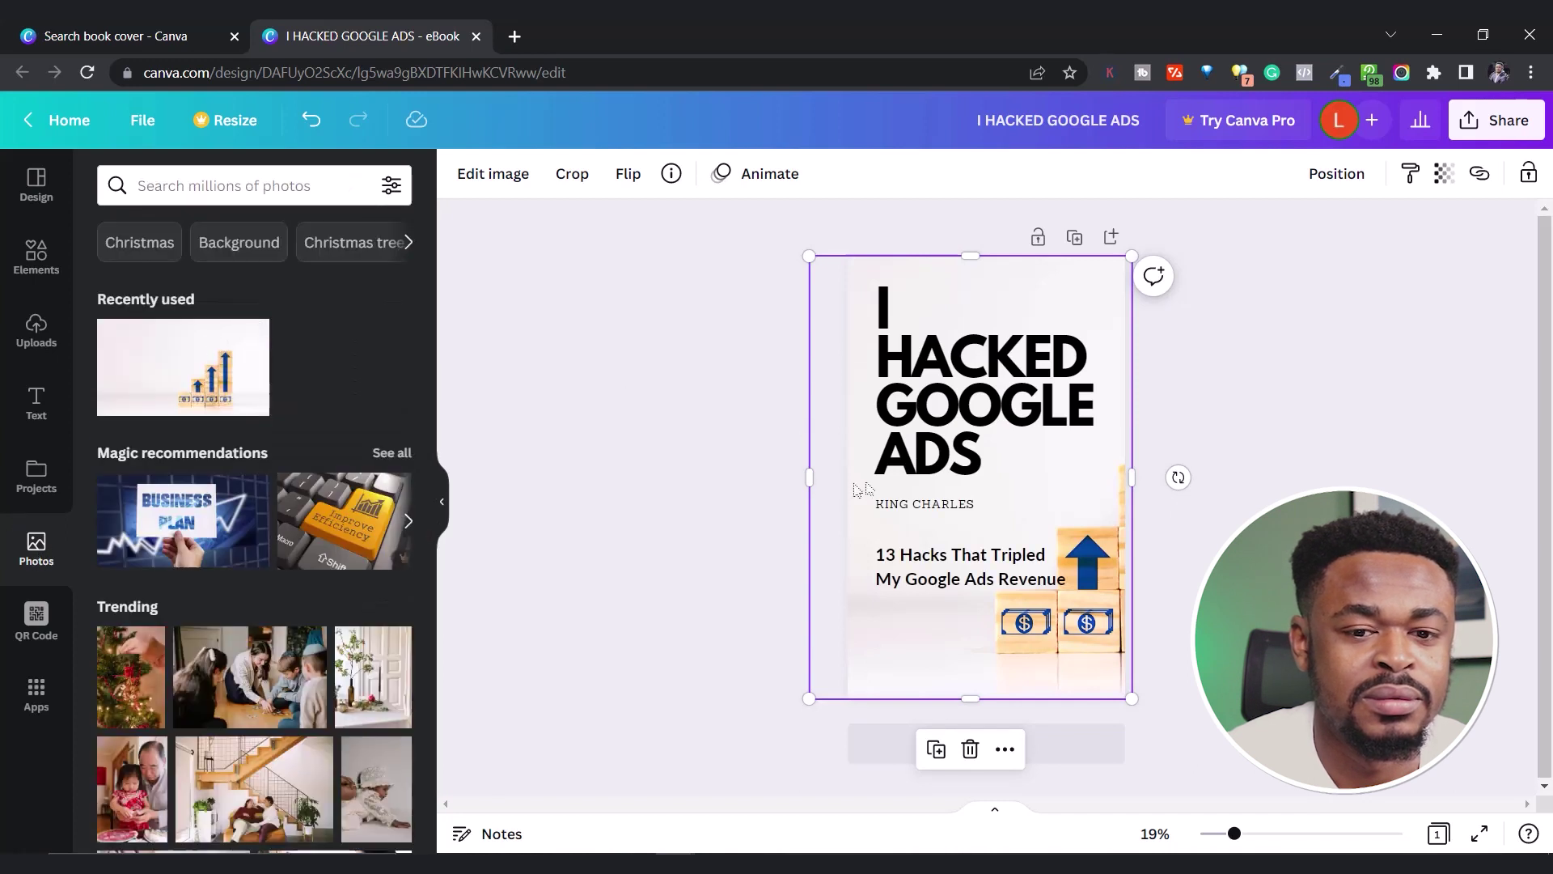
Step: Delete the old background and stretch the recently used growth-chart photo across the whole cover
{"action": "left_click_drag", "start_coordinate": [1072, 542], "coordinate": [963, 541]}
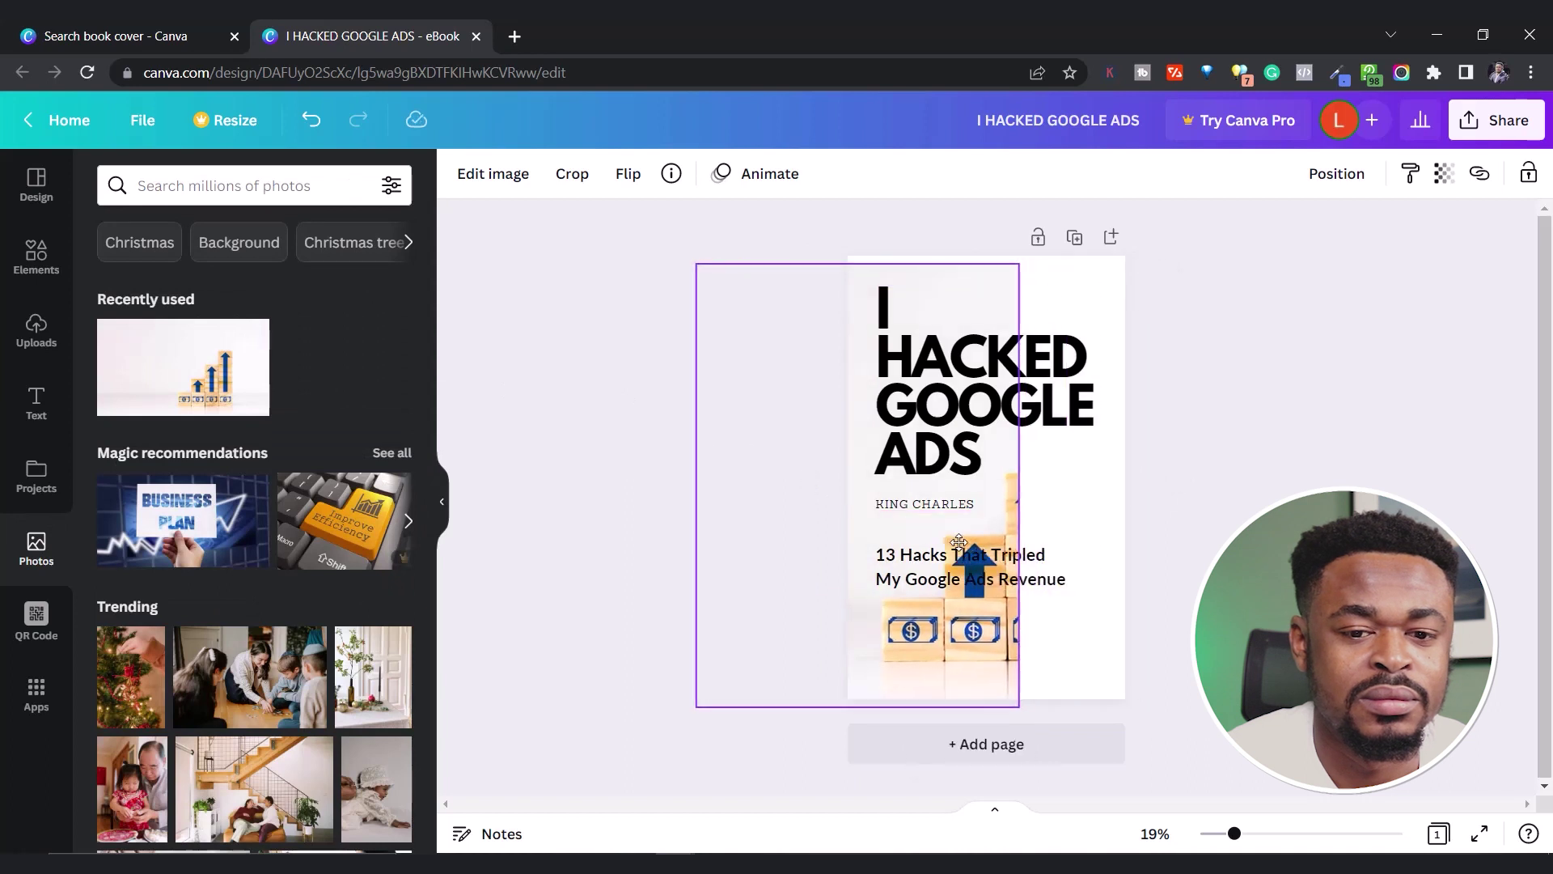
{"action": "key", "text": "Delete"}
{"action": "left_click_drag", "start_coordinate": [183, 367], "coordinate": [1000, 628]}
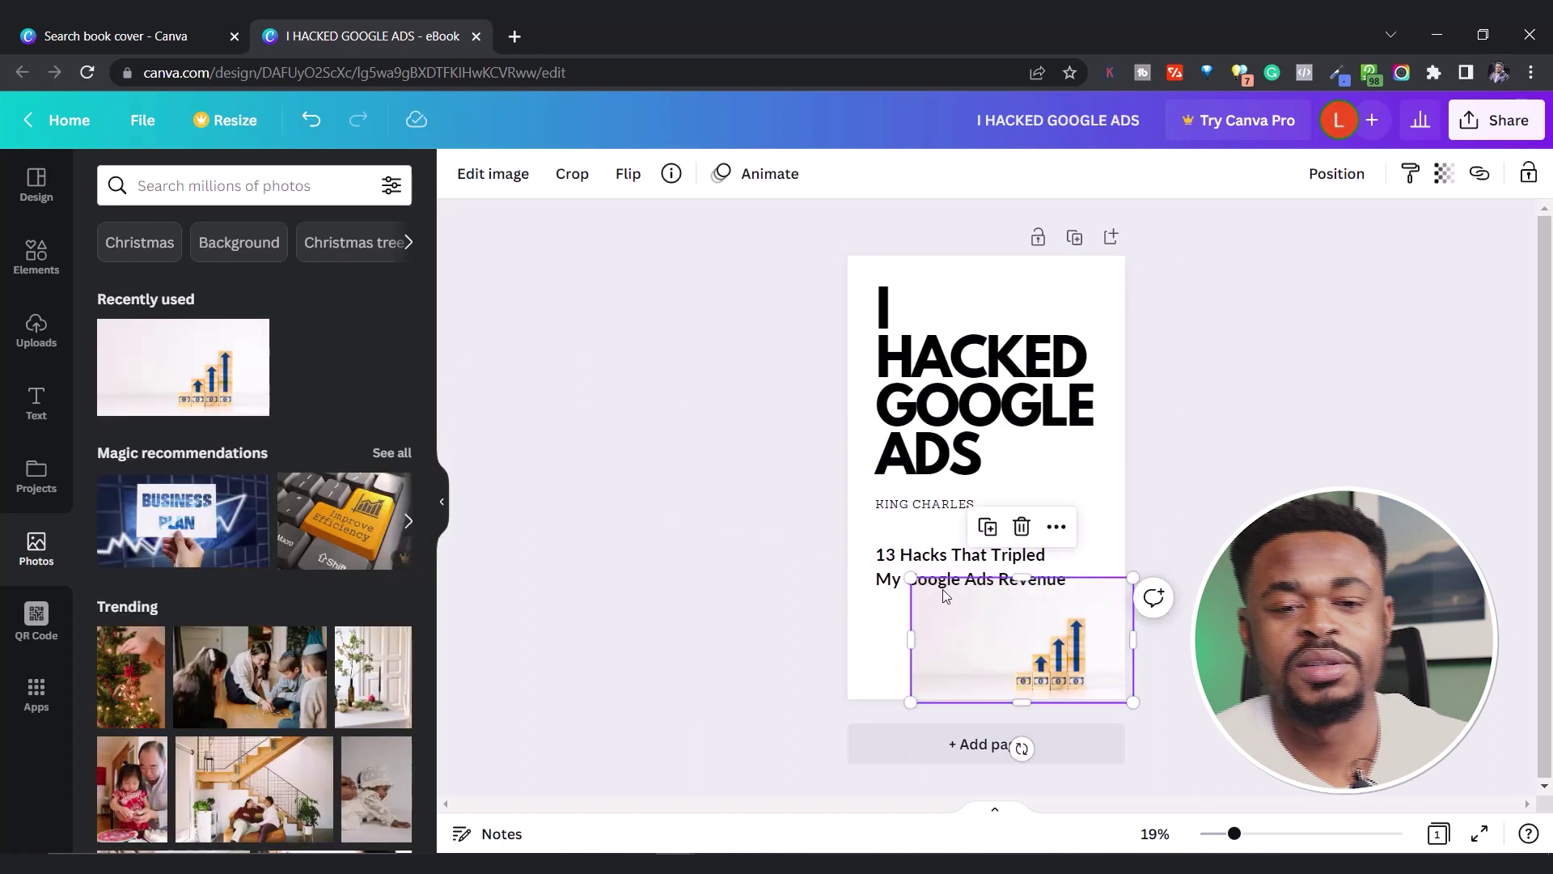
{"action": "left_click_drag", "start_coordinate": [911, 578], "coordinate": [853, 529]}
{"action": "left_click_drag", "start_coordinate": [994, 532], "coordinate": [975, 249]}
{"action": "mouse_move", "coordinate": [1092, 503]}
{"action": "left_mouse_down"}
{"action": "mouse_move", "coordinate": [1067, 502]}
{"action": "mouse_move", "coordinate": [1116, 503]}
{"action": "mouse_move", "coordinate": [1103, 504]}
{"action": "left_mouse_up"}
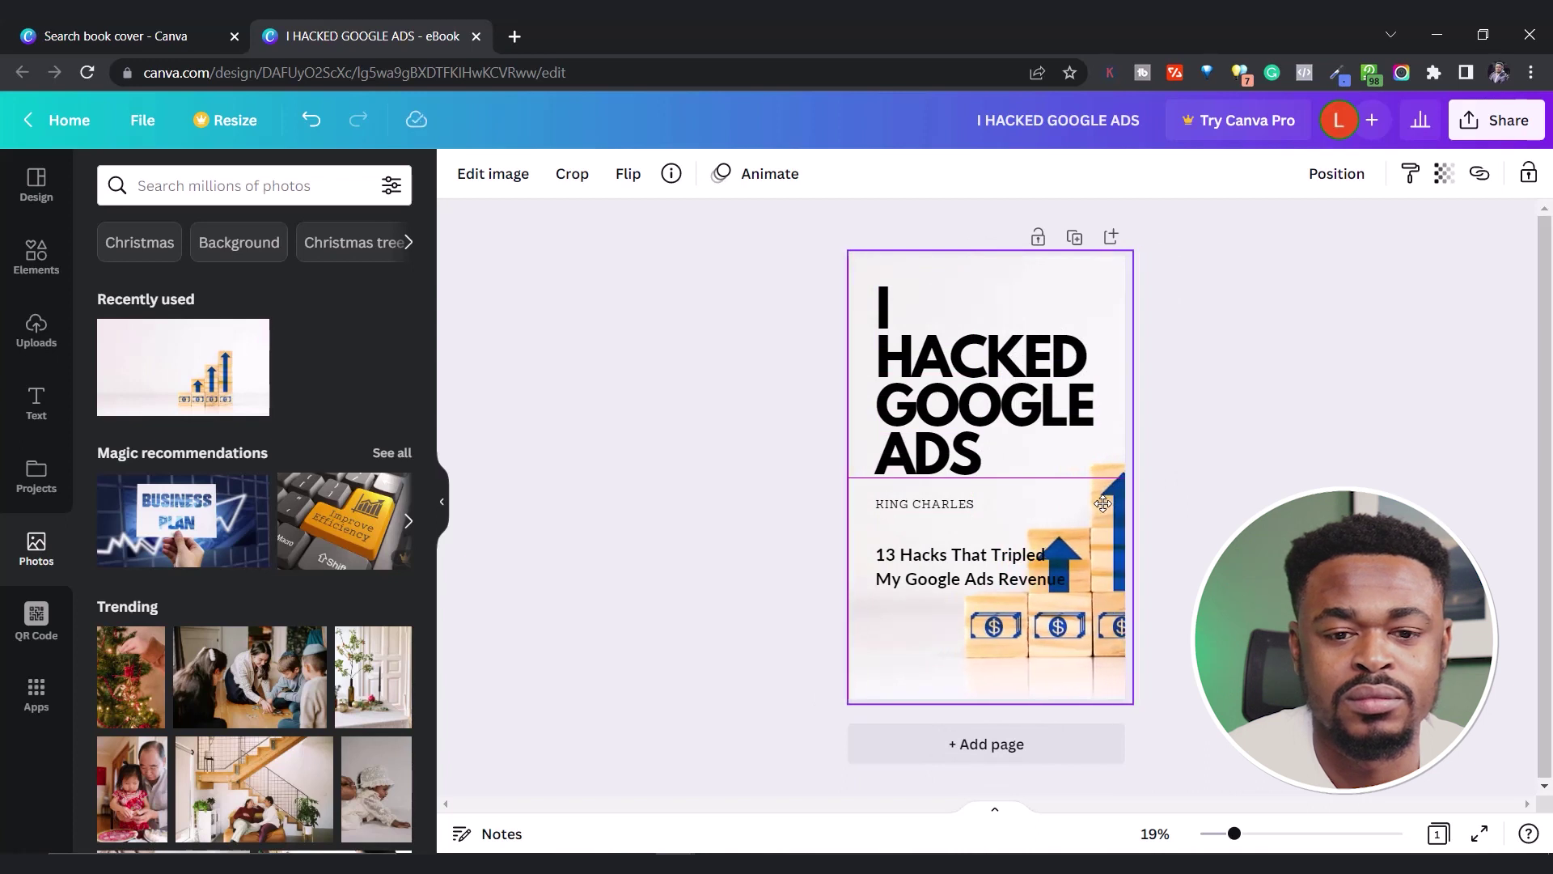
Step: Nudge the subtitle slightly left and reduce its text size by seven steps
{"action": "left_click_drag", "start_coordinate": [1103, 505], "coordinate": [1103, 504]}
{"action": "left_click", "coordinate": [965, 554]}
{"action": "left_click_drag", "start_coordinate": [965, 555], "coordinate": [958, 537]}
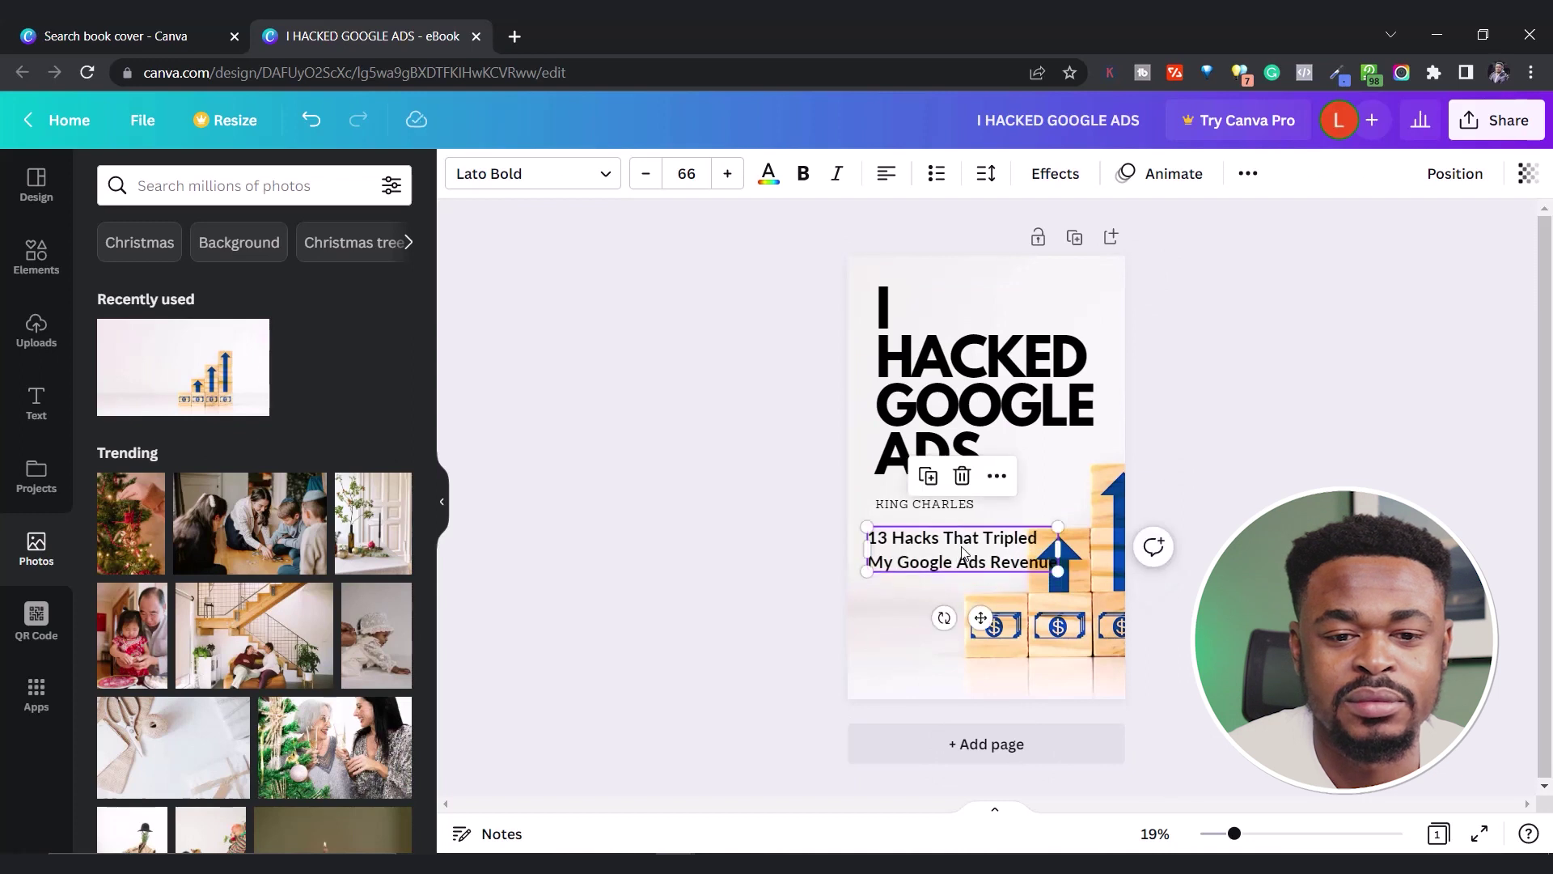
{"action": "left_click", "coordinate": [962, 553]}
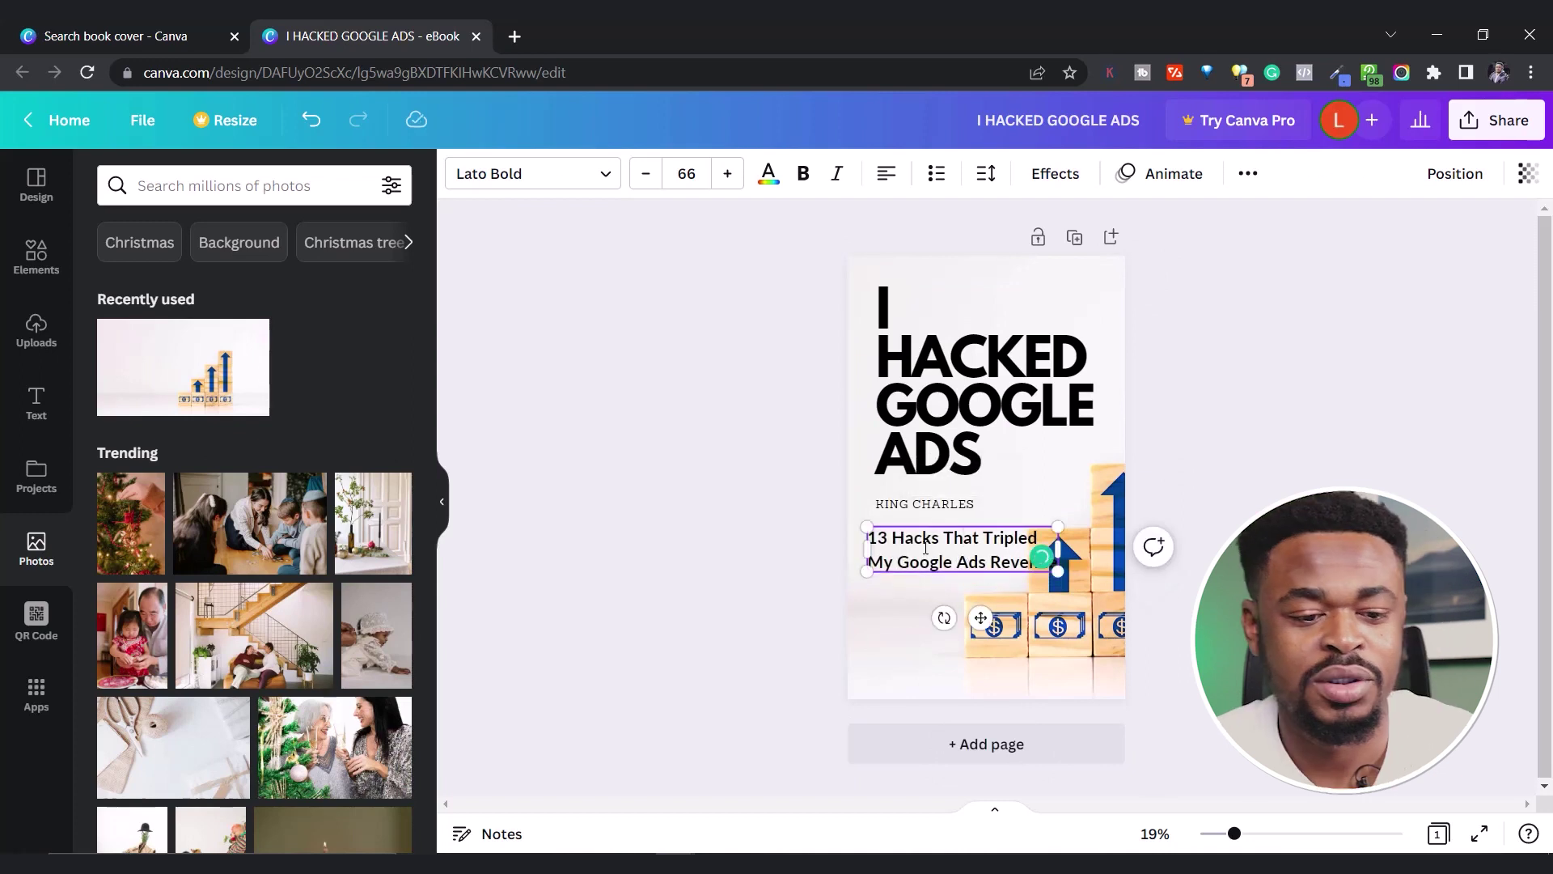
{"action": "triple_click", "coordinate": [926, 548]}
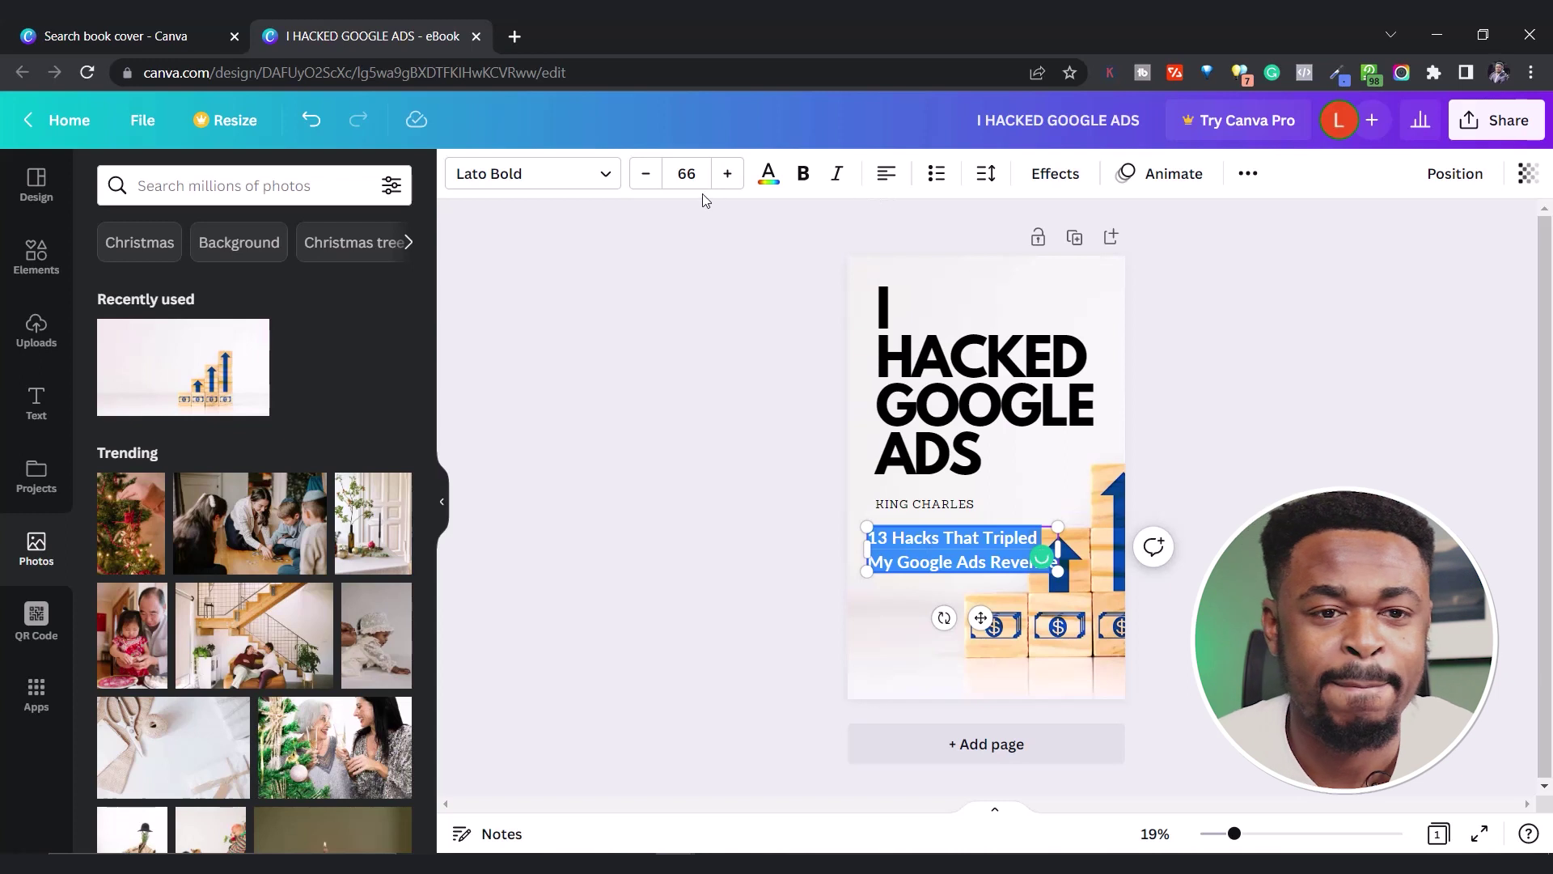
{"action": "left_click", "coordinate": [647, 175]}
{"action": "left_click", "coordinate": [646, 174]}
{"action": "left_click", "coordinate": [647, 175]}
{"action": "left_click", "coordinate": [647, 175]}
{"action": "left_click", "coordinate": [646, 175]}
{"action": "left_click", "coordinate": [646, 175]}
{"action": "left_click", "coordinate": [647, 174]}
{"action": "left_click", "coordinate": [647, 174]}
{"action": "left_click", "coordinate": [646, 174]}
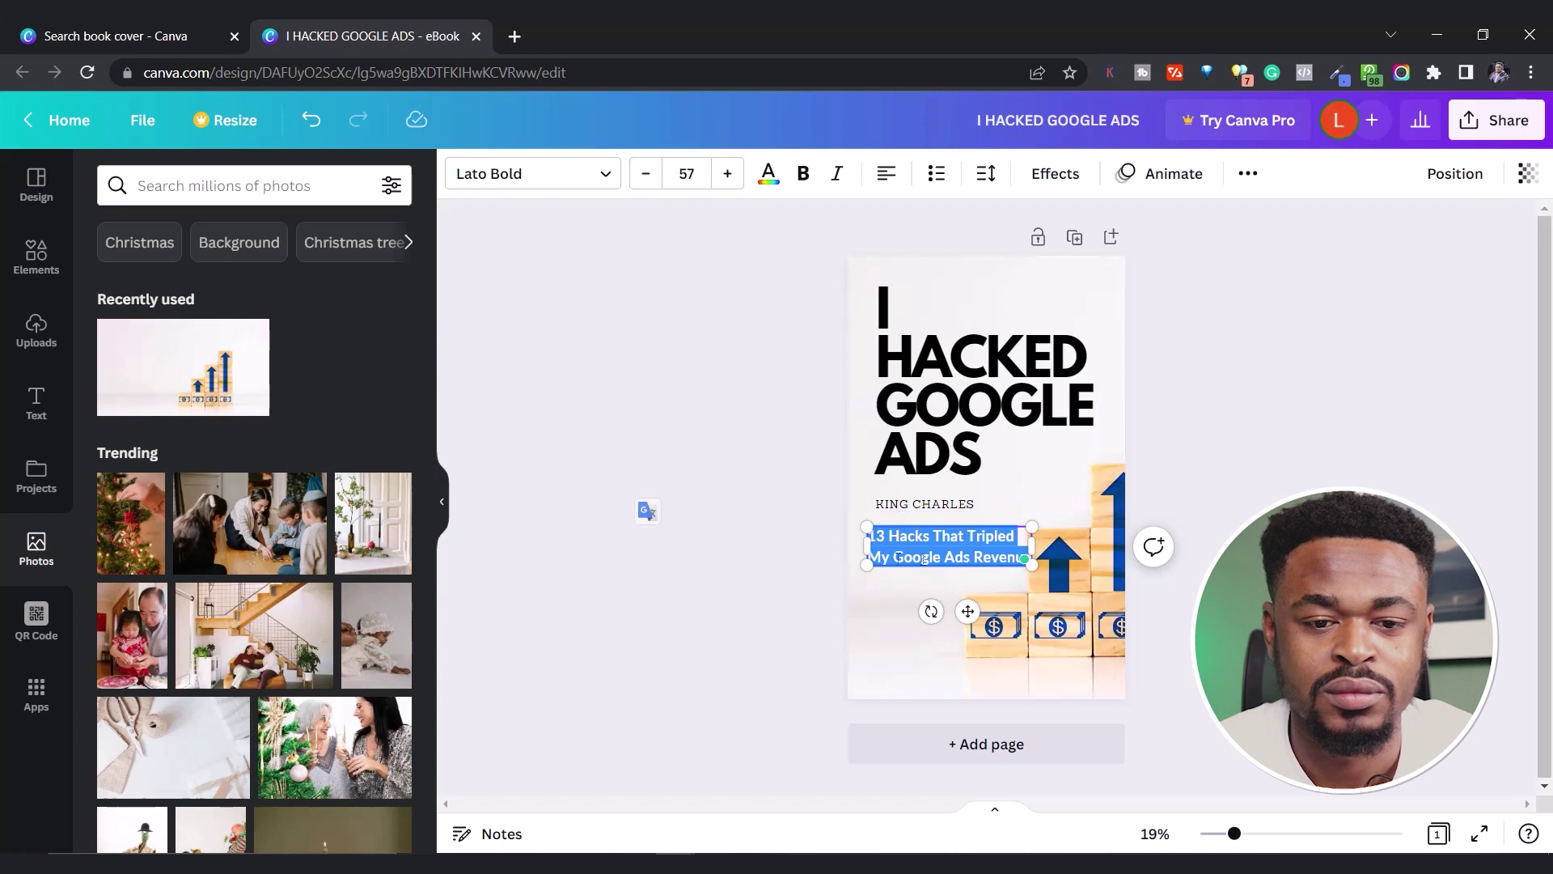
{"action": "left_click", "coordinate": [1094, 555]}
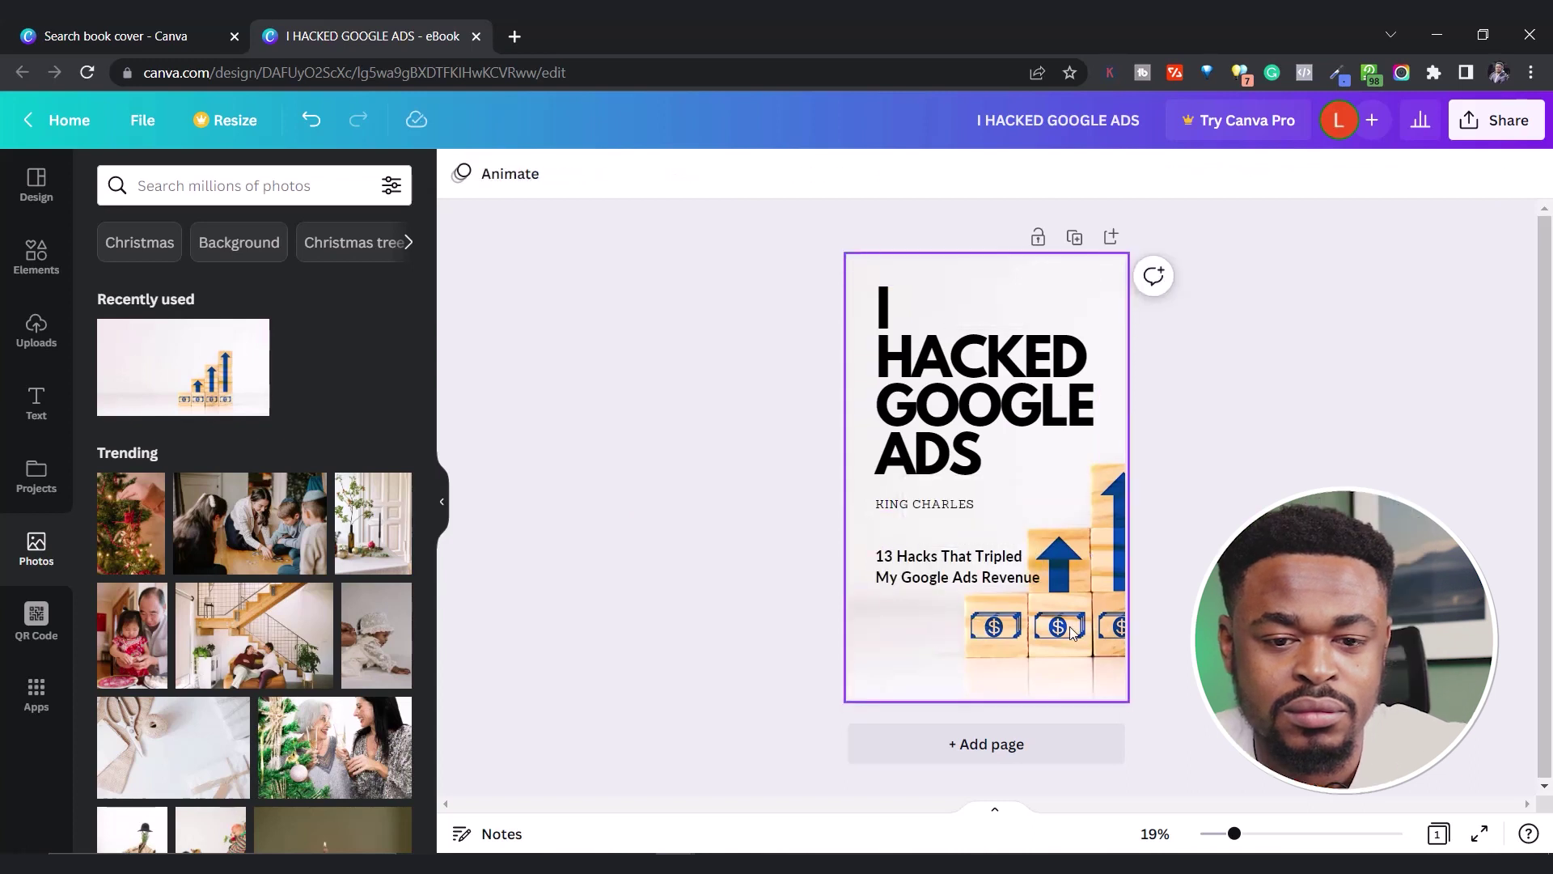
Step: Switch the subtitle font to Barlow Condensed Bold and set its size to 65
{"action": "left_click", "coordinate": [1044, 662]}
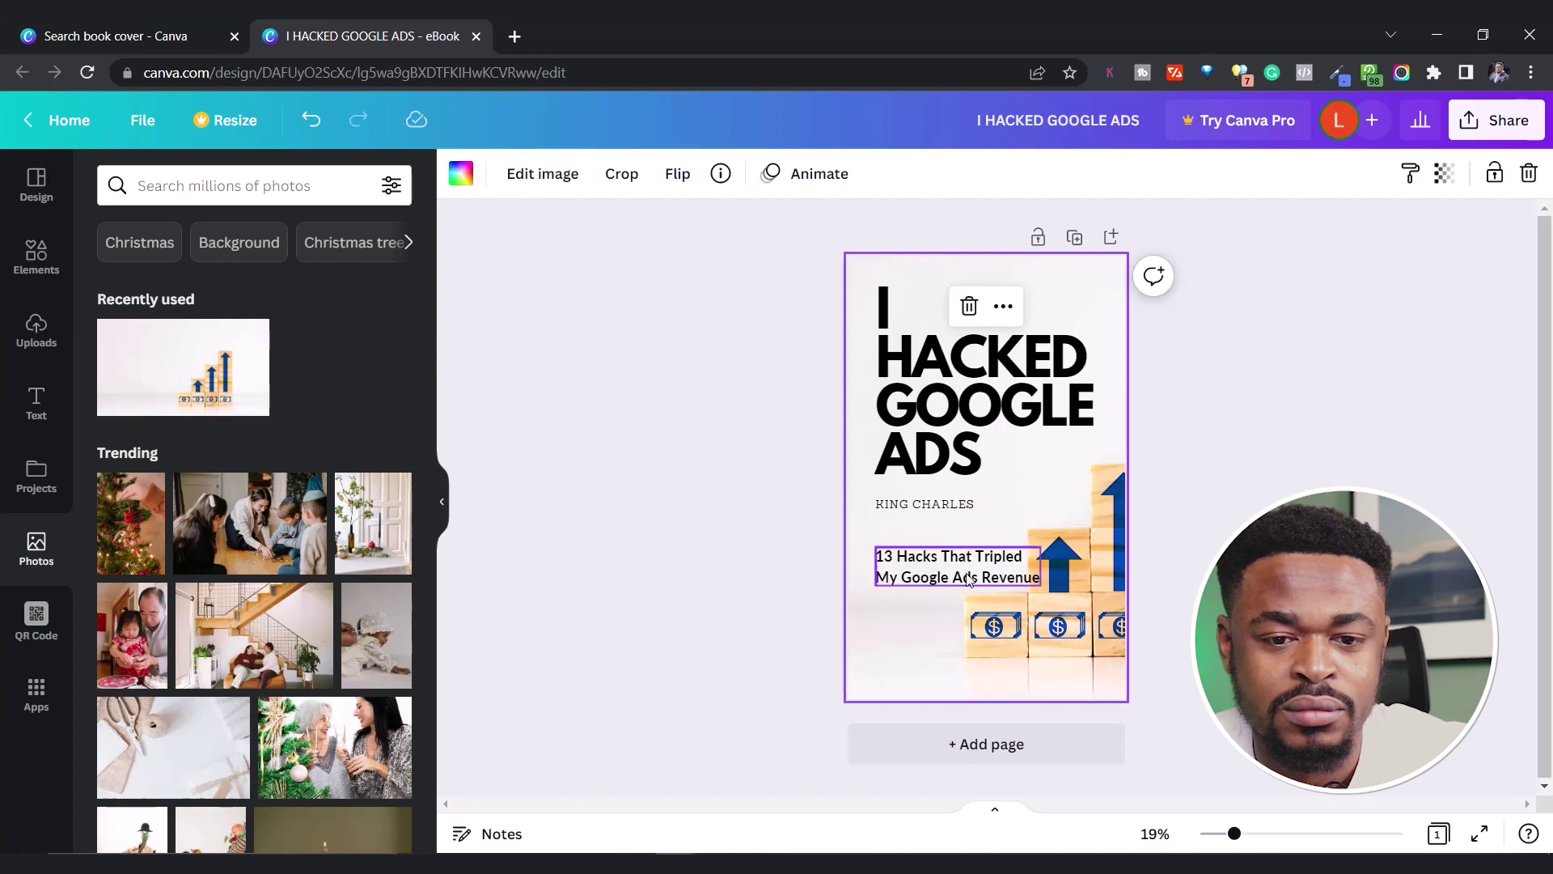
{"action": "left_click", "coordinate": [991, 581]}
{"action": "double_click", "coordinate": [1017, 580]}
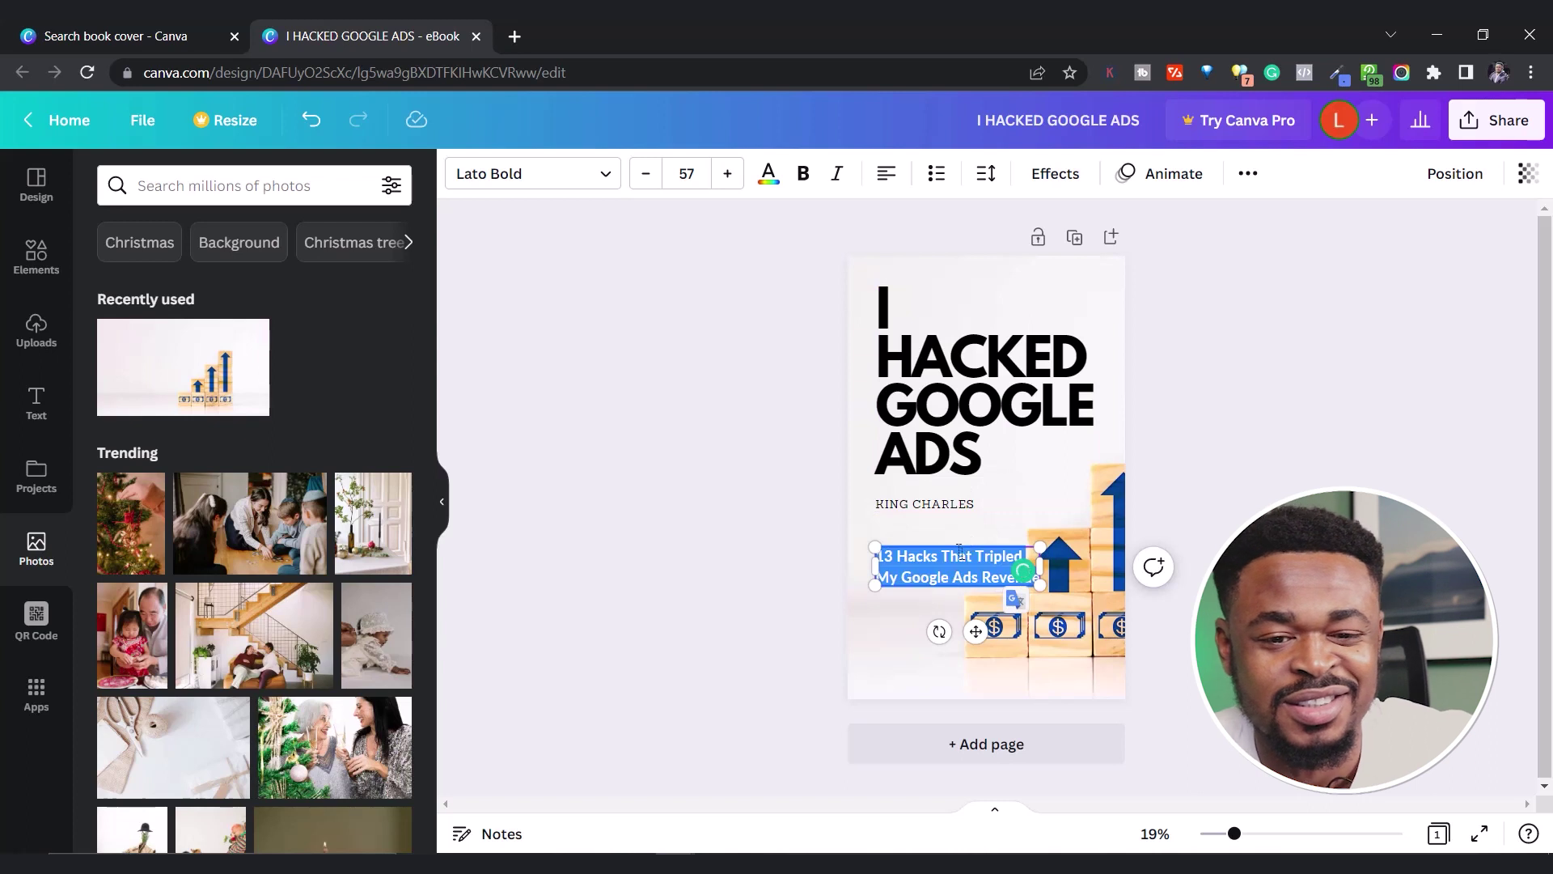
{"action": "left_click", "coordinate": [599, 176]}
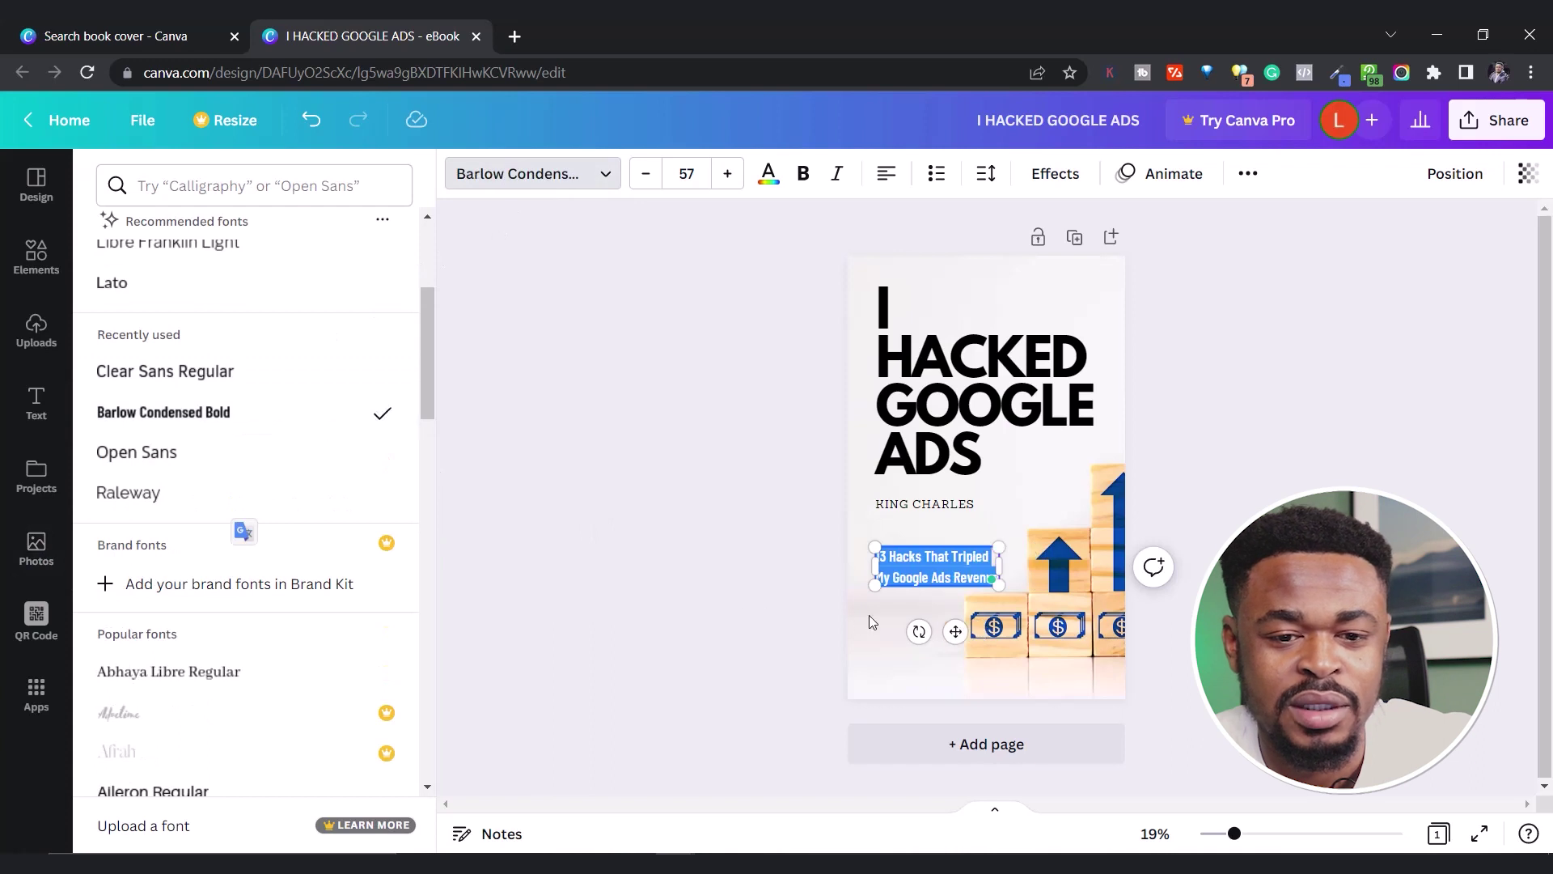
{"action": "left_click", "coordinate": [726, 178]}
{"action": "left_click", "coordinate": [726, 178]}
{"action": "left_click", "coordinate": [726, 178]}
{"action": "left_click", "coordinate": [725, 178]}
{"action": "left_click", "coordinate": [726, 178]}
{"action": "left_click", "coordinate": [725, 178]}
{"action": "left_click", "coordinate": [725, 178]}
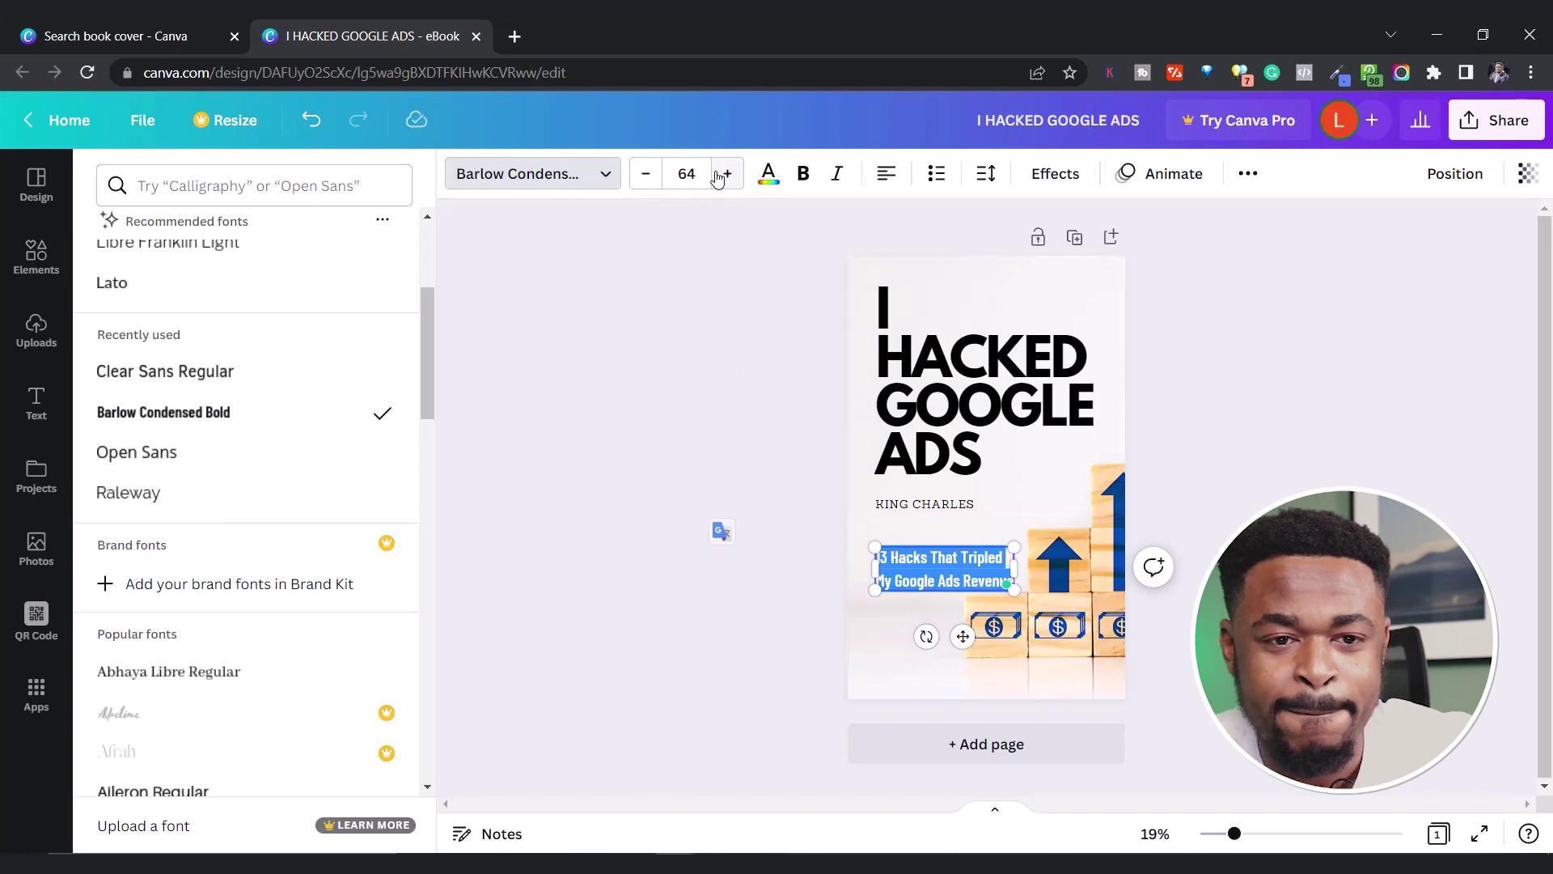
{"action": "left_click", "coordinate": [721, 176]}
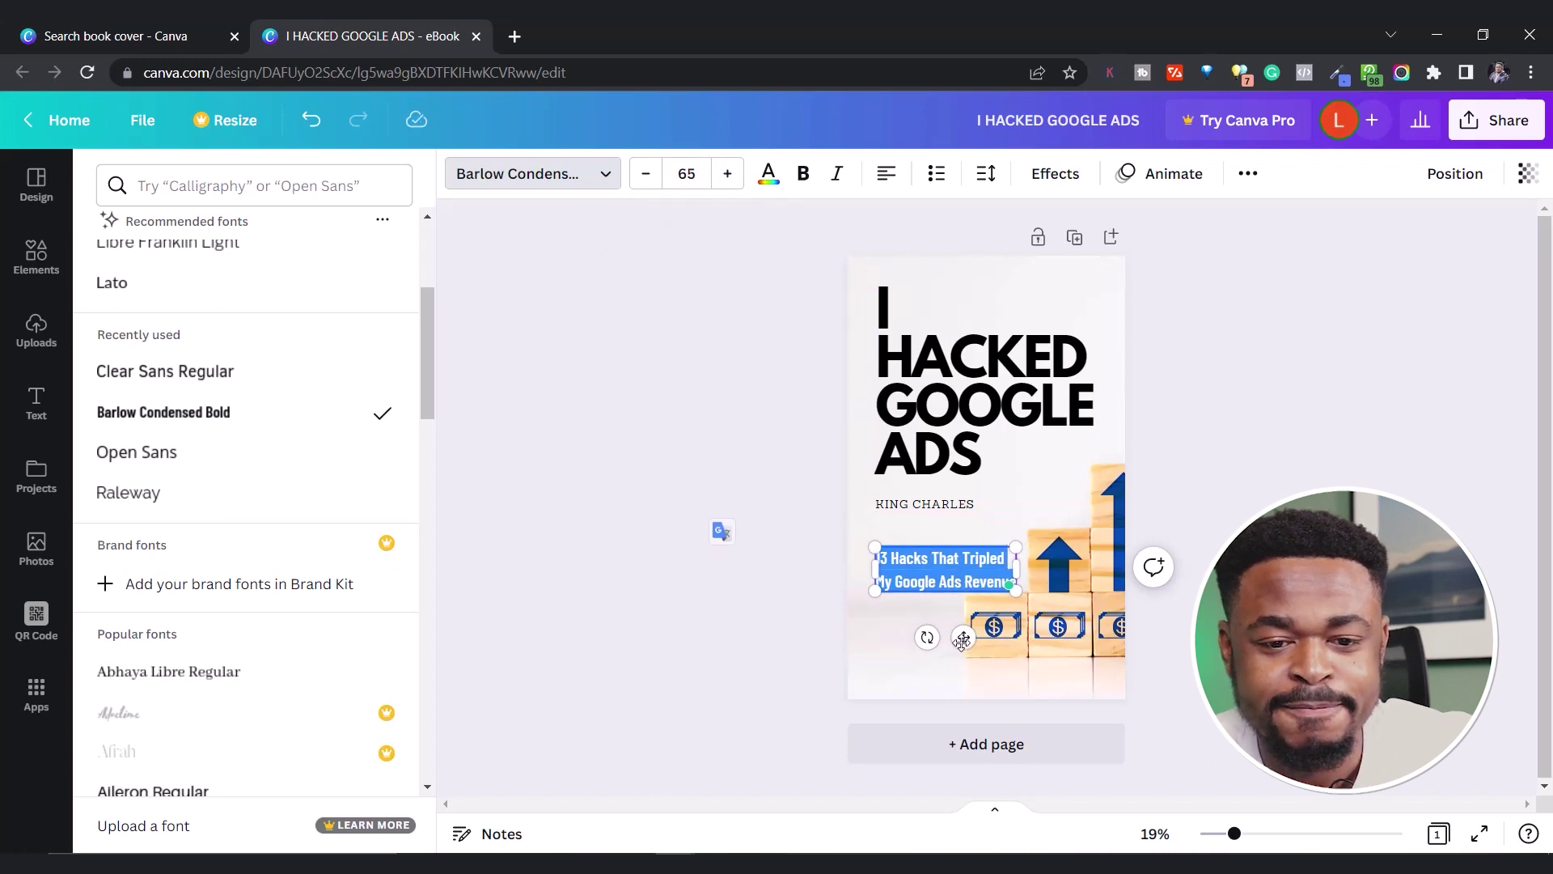
Step: Align the subtitle's left edge with the title and preview the finished cover
{"action": "left_click_drag", "start_coordinate": [962, 637], "coordinate": [963, 631]}
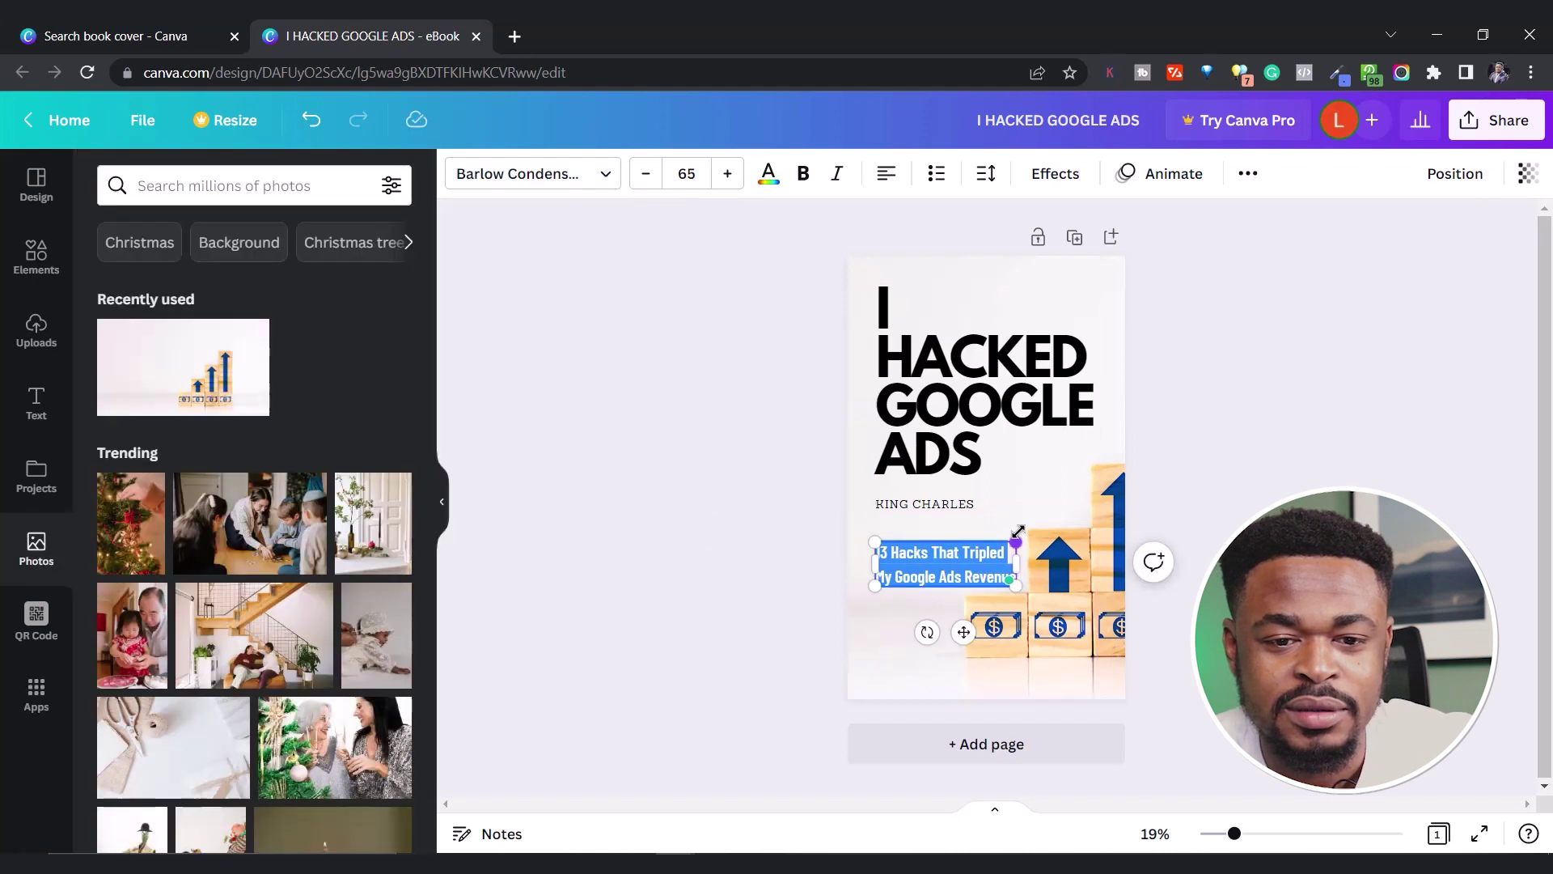
{"action": "left_click", "coordinate": [1068, 489]}
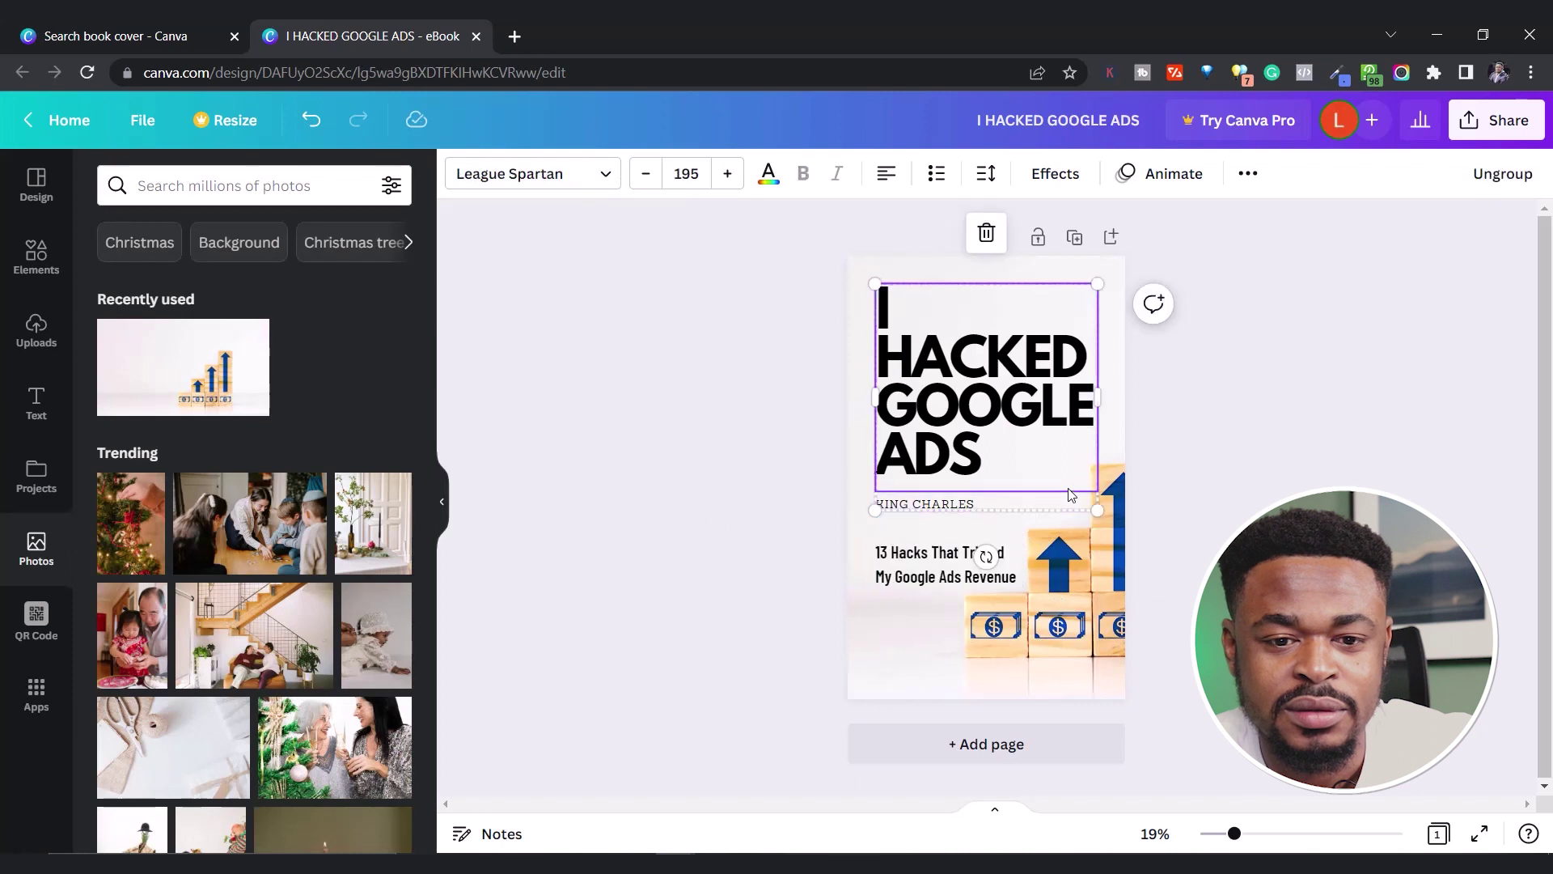
{"action": "left_click", "coordinate": [1270, 475]}
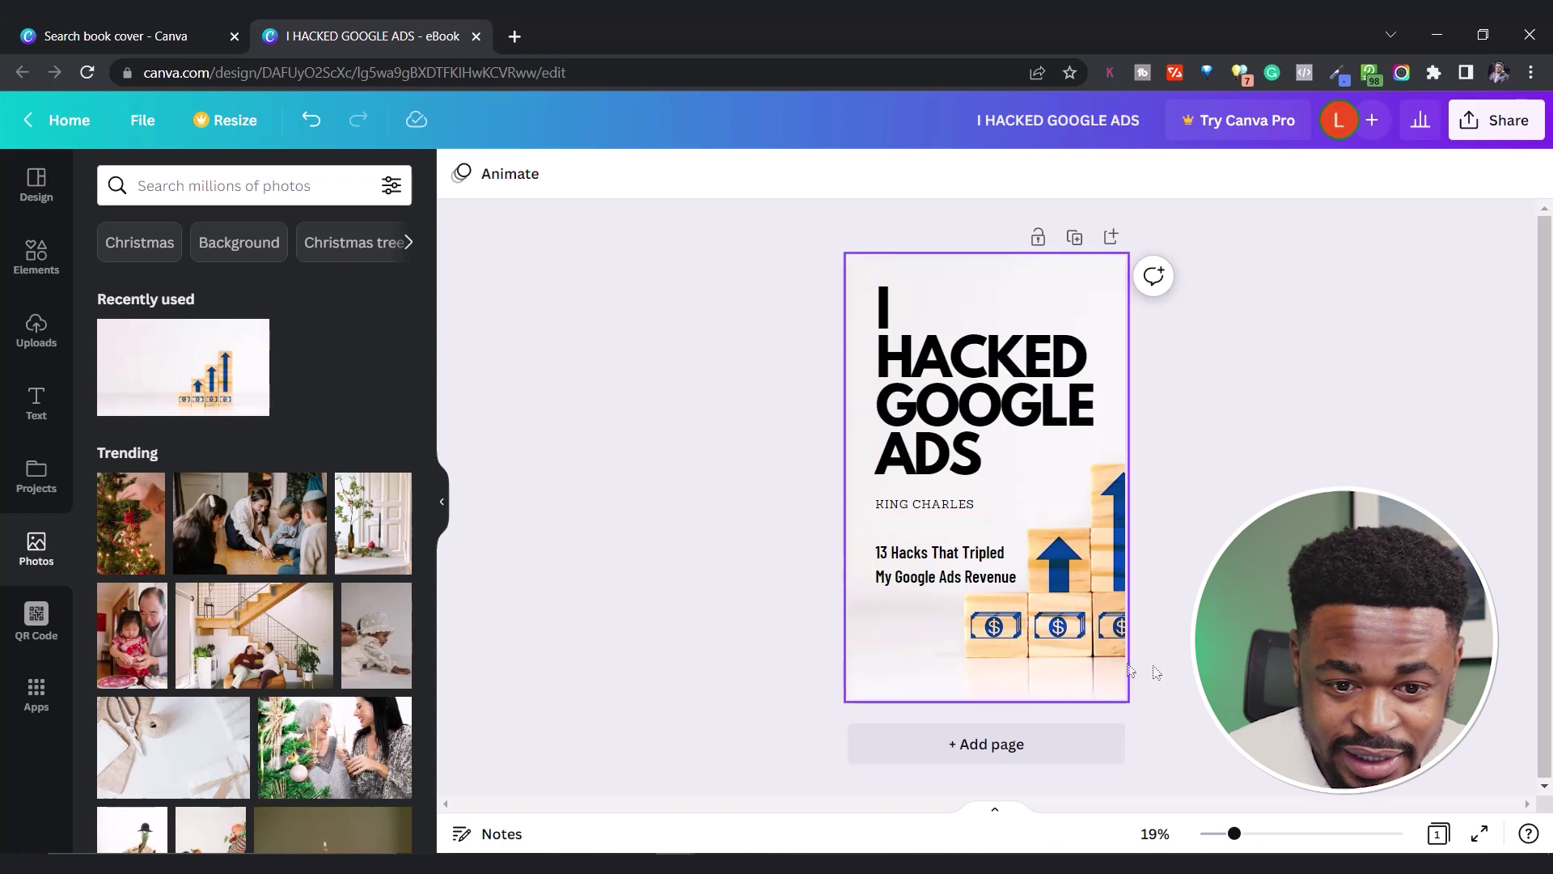
Step: Add a second page and place a heading reading INTRODUCTION on it
{"action": "left_click", "coordinate": [961, 743]}
{"action": "scroll", "coordinate": [1186, 682], "scroll_direction": "up", "scroll_amount": 1}
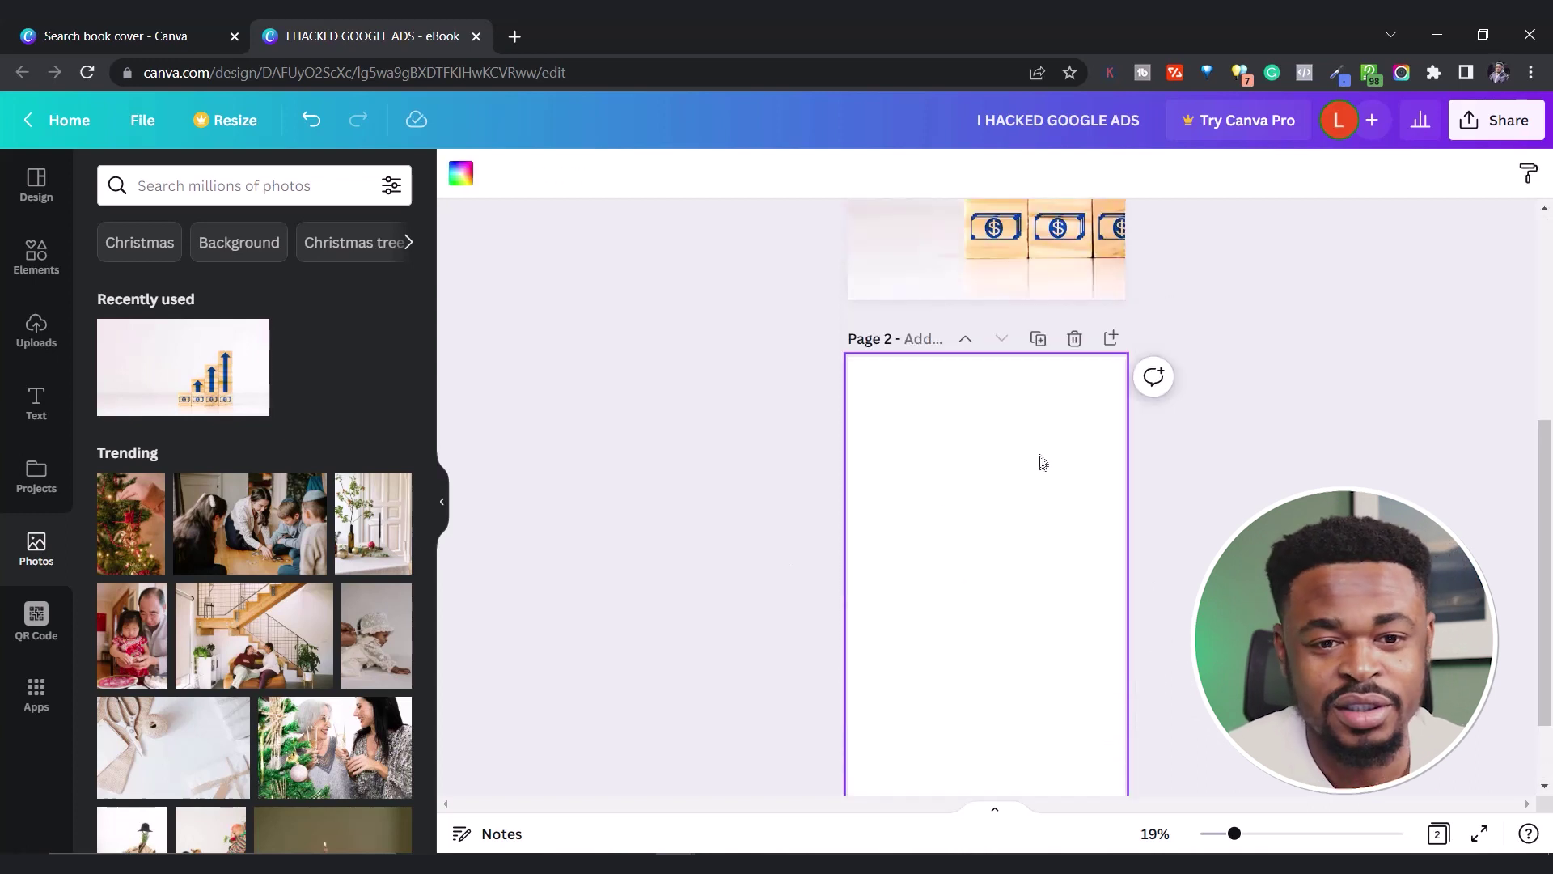
{"action": "left_click", "coordinate": [37, 398]}
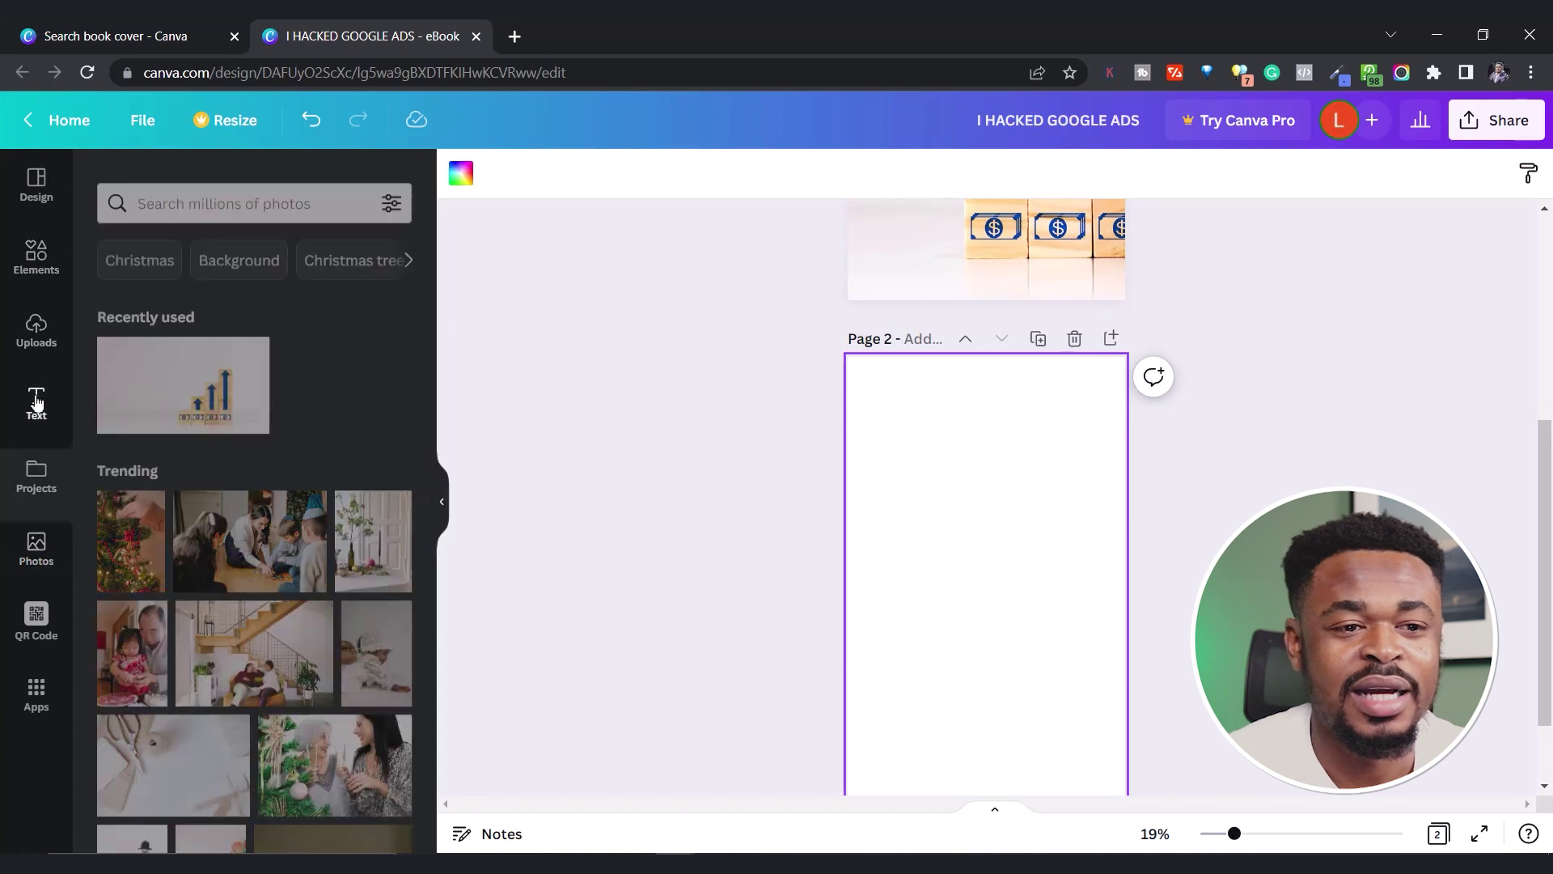
{"action": "left_click_drag", "start_coordinate": [153, 350], "coordinate": [937, 458]}
{"action": "double_click", "coordinate": [935, 446]}
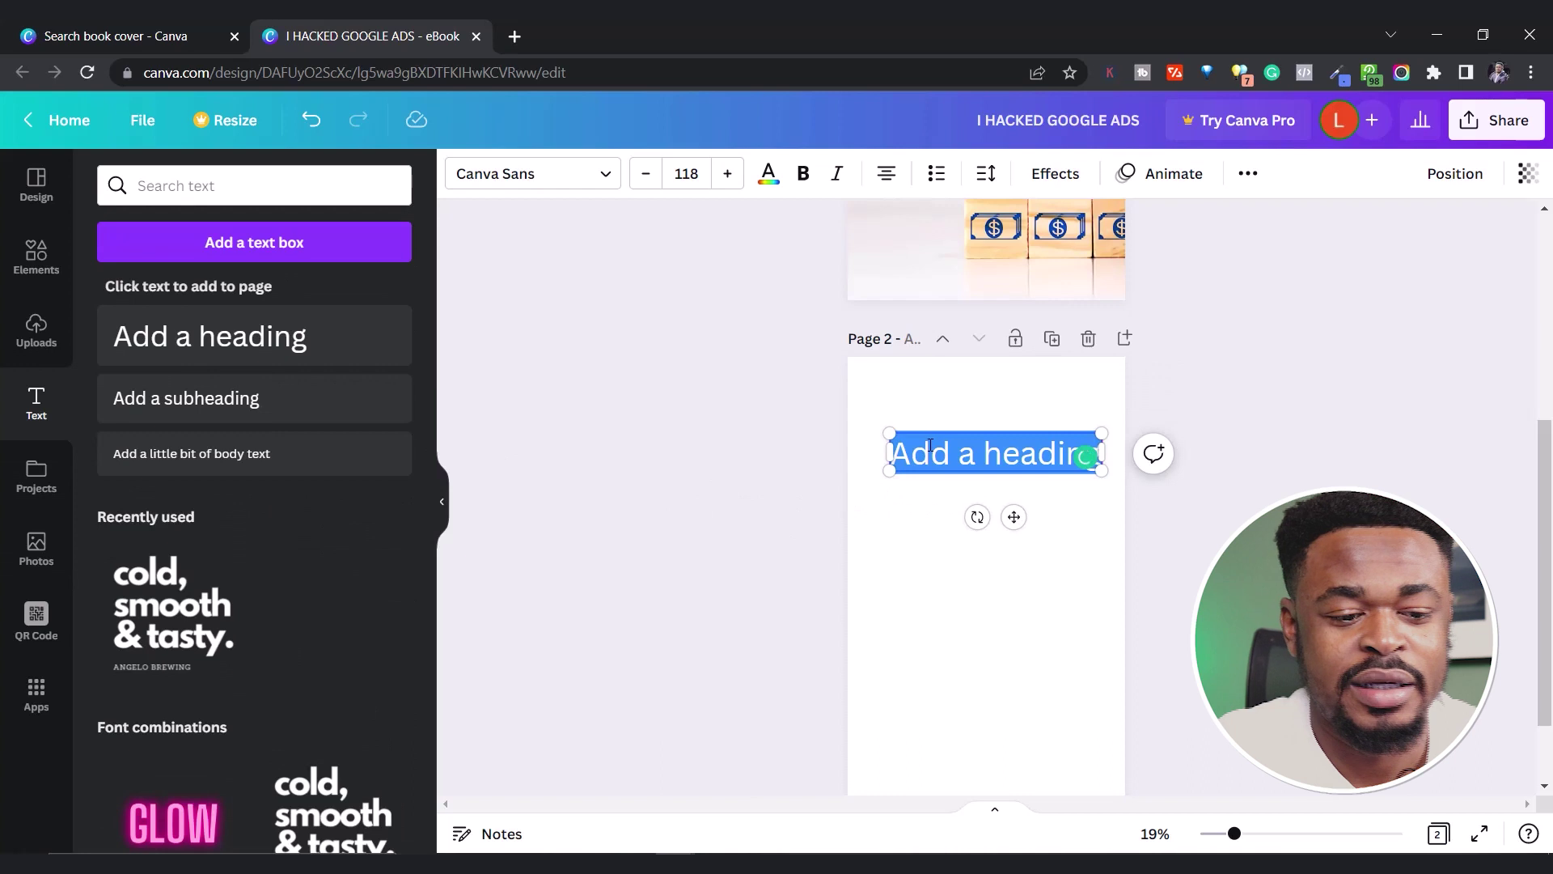
{"action": "type", "text": "IN"}
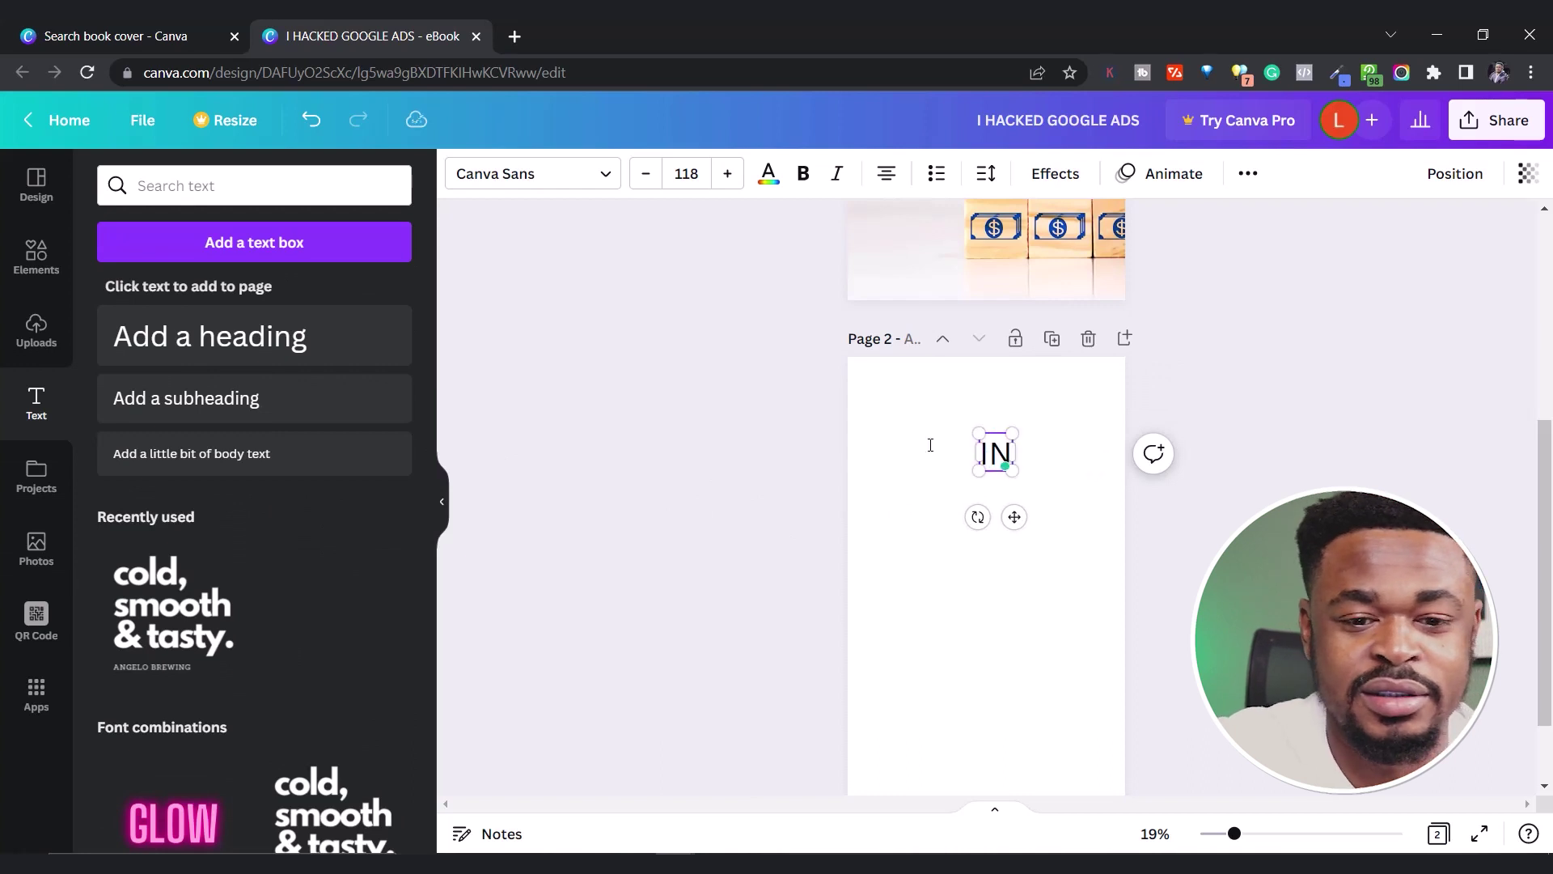
{"action": "type", "text": "TRODUCTION"}
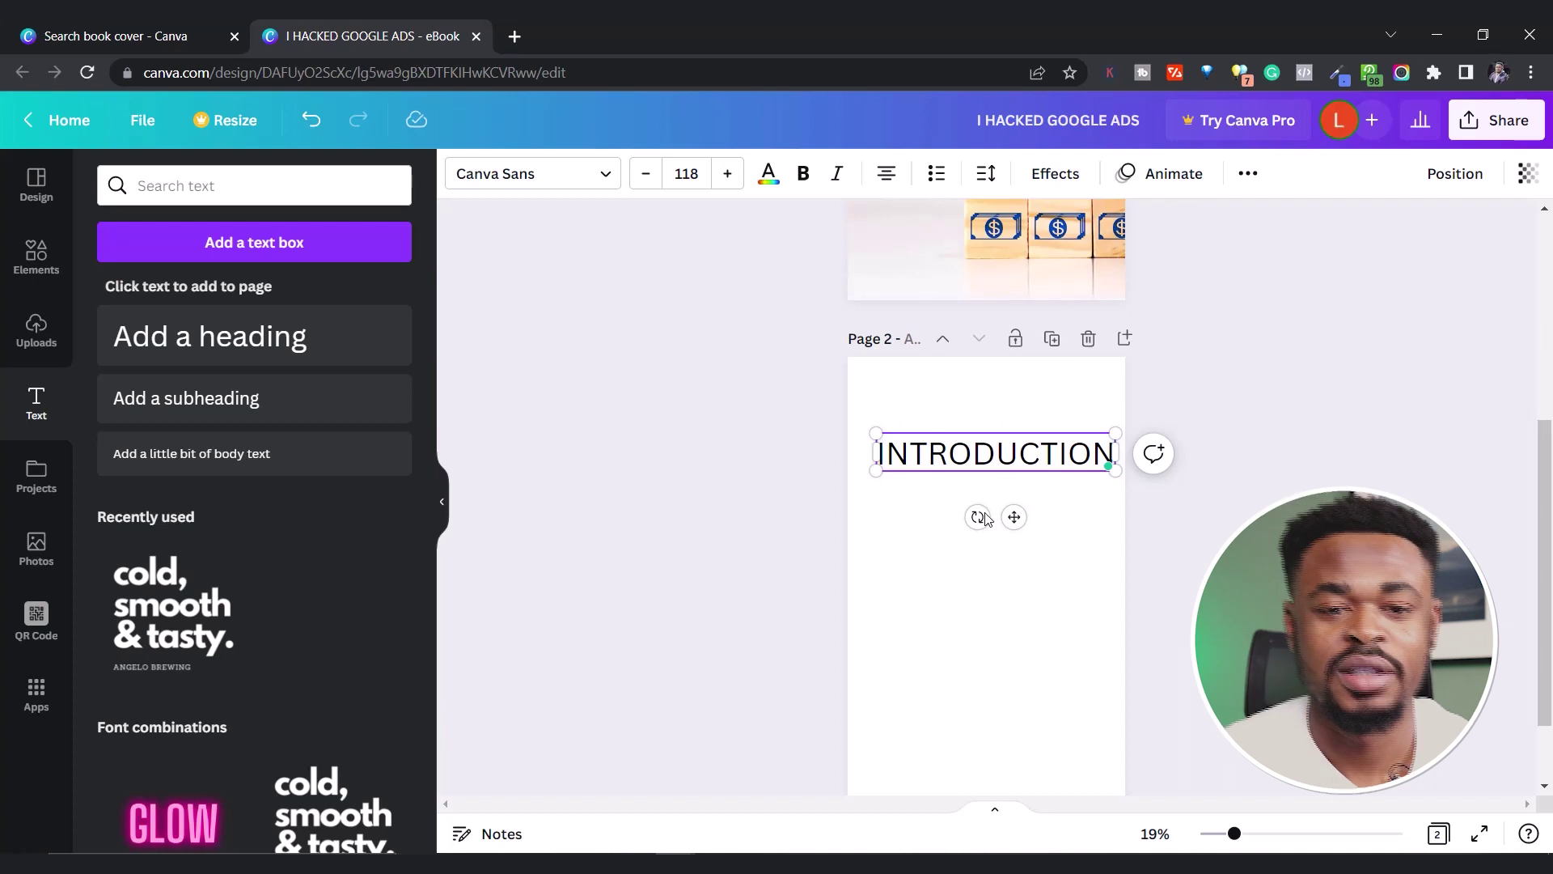
Step: Shrink the INTRODUCTION heading to size 93 and centre it at the top of page 2
{"action": "left_click_drag", "start_coordinate": [1016, 519], "coordinate": [1007, 485]}
{"action": "double_click", "coordinate": [1000, 421]}
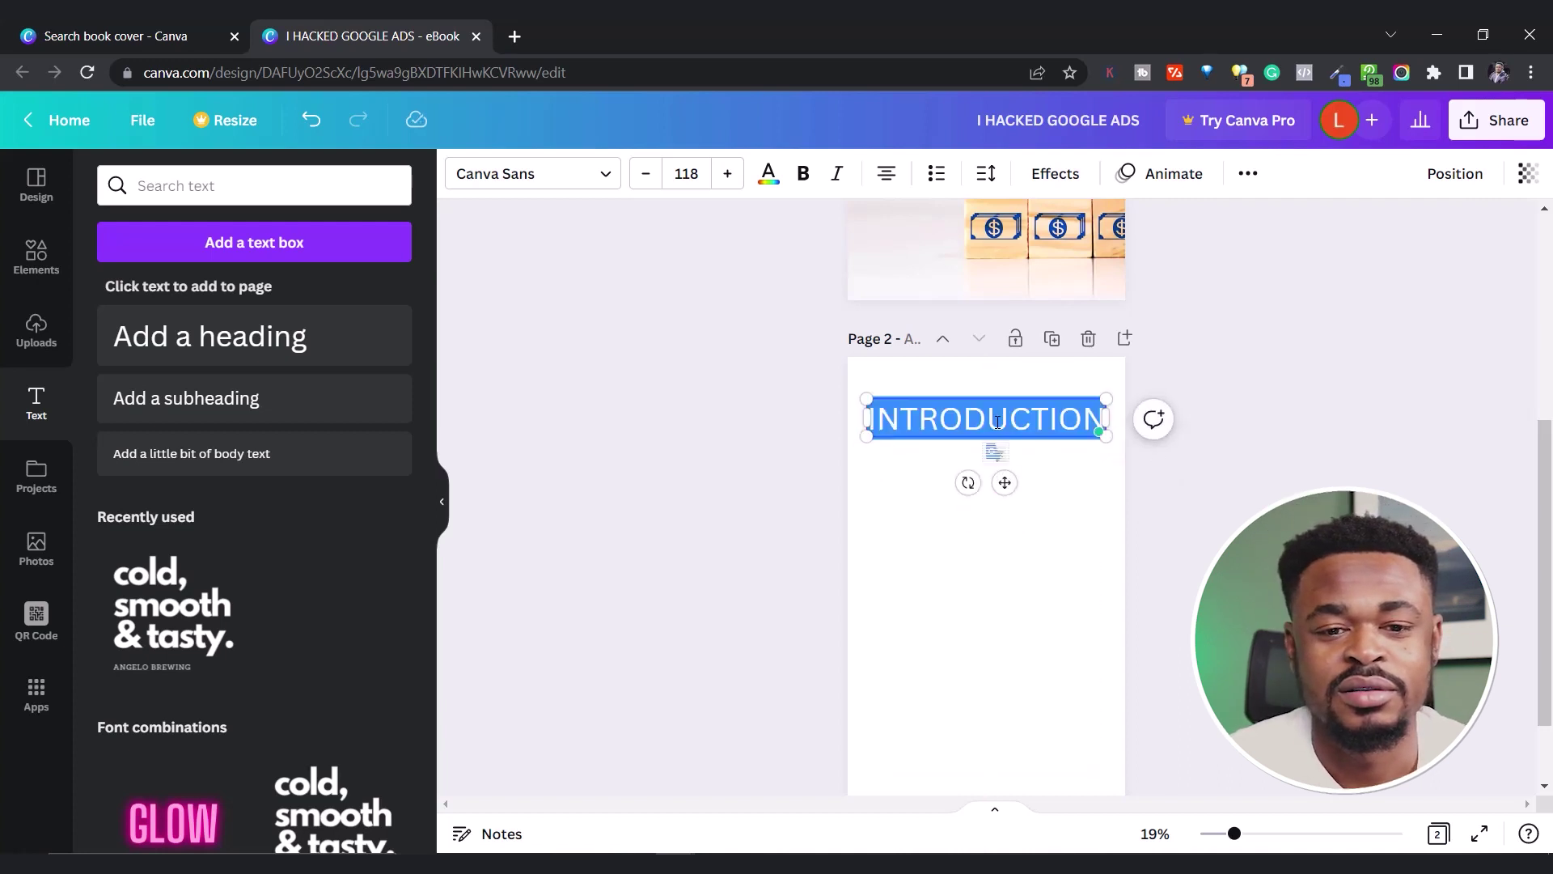
{"action": "left_click", "coordinate": [655, 186]}
{"action": "left_click", "coordinate": [656, 186]}
{"action": "left_click", "coordinate": [655, 186]}
{"action": "left_click", "coordinate": [655, 186]}
{"action": "left_click", "coordinate": [656, 186]}
{"action": "left_click", "coordinate": [655, 186]}
{"action": "left_click", "coordinate": [656, 186]}
{"action": "left_click", "coordinate": [655, 186]}
{"action": "left_click", "coordinate": [655, 186]}
{"action": "left_click", "coordinate": [655, 187]}
{"action": "left_click", "coordinate": [656, 186]}
{"action": "left_click", "coordinate": [656, 186]}
{"action": "left_click", "coordinate": [655, 186]}
{"action": "left_click", "coordinate": [655, 187]}
{"action": "left_click", "coordinate": [656, 186]}
{"action": "left_click", "coordinate": [655, 186]}
{"action": "left_click", "coordinate": [656, 186]}
{"action": "left_click", "coordinate": [656, 186]}
{"action": "left_click", "coordinate": [656, 186]}
{"action": "left_click", "coordinate": [655, 186]}
{"action": "left_click", "coordinate": [656, 186]}
{"action": "left_click", "coordinate": [655, 186]}
{"action": "left_click", "coordinate": [1104, 448]}
{"action": "mouse_move", "coordinate": [980, 416]}
{"action": "left_mouse_down"}
{"action": "mouse_move", "coordinate": [972, 404]}
{"action": "mouse_move", "coordinate": [988, 715]}
{"action": "mouse_move", "coordinate": [971, 403]}
{"action": "mouse_move", "coordinate": [985, 408]}
{"action": "left_mouse_up"}
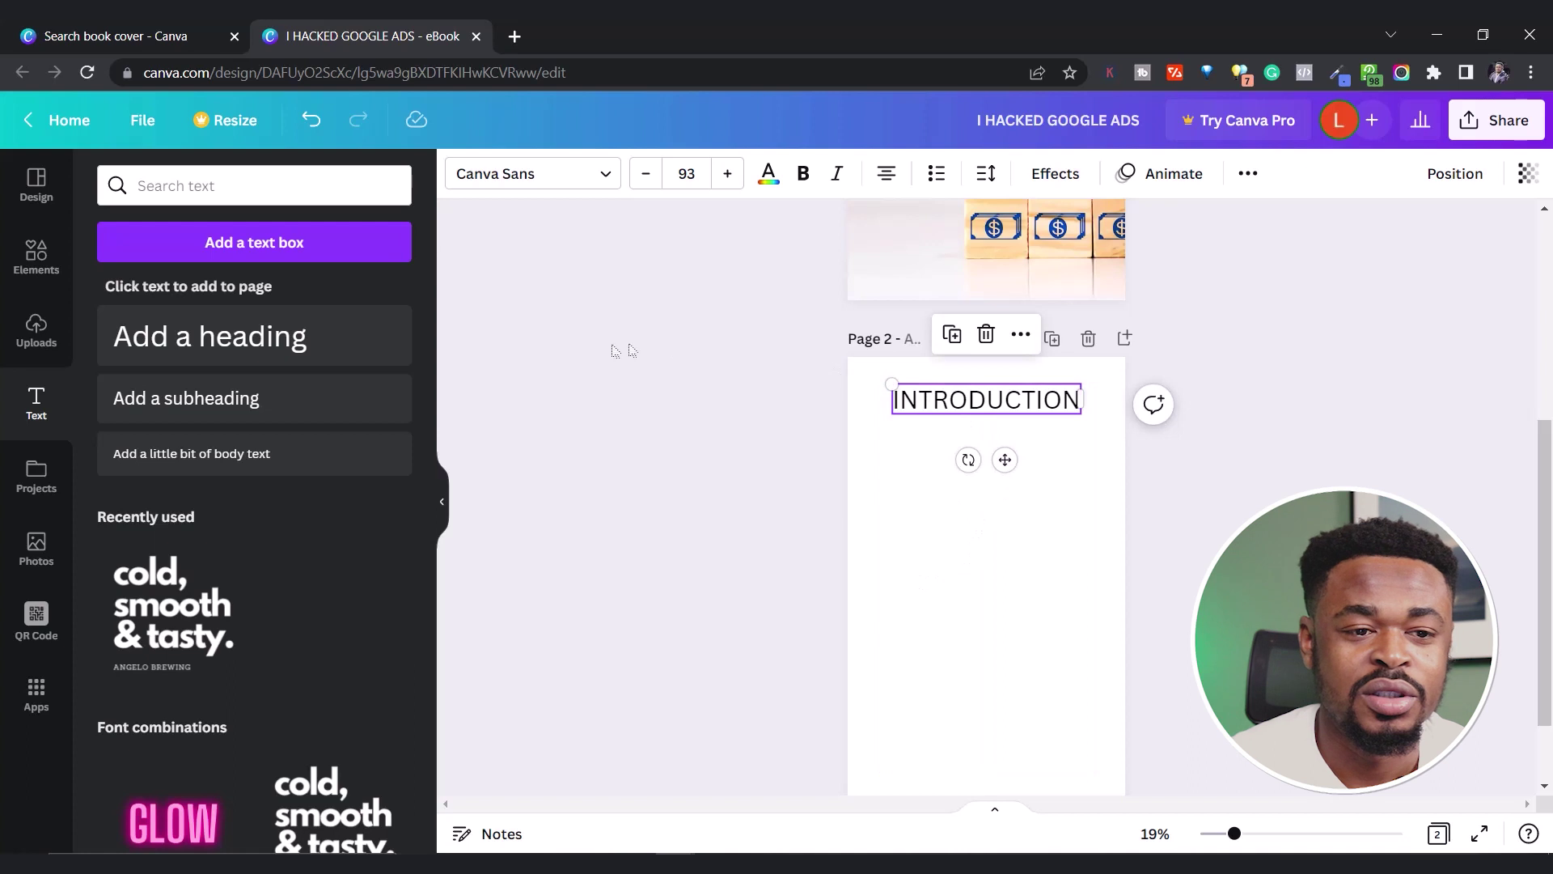
Step: Add a size-44 body paragraph under INTRODUCTION describing the 2021 Google Ads campaign
{"action": "left_click", "coordinate": [185, 457]}
{"action": "left_click_drag", "start_coordinate": [203, 455], "coordinate": [303, 469]}
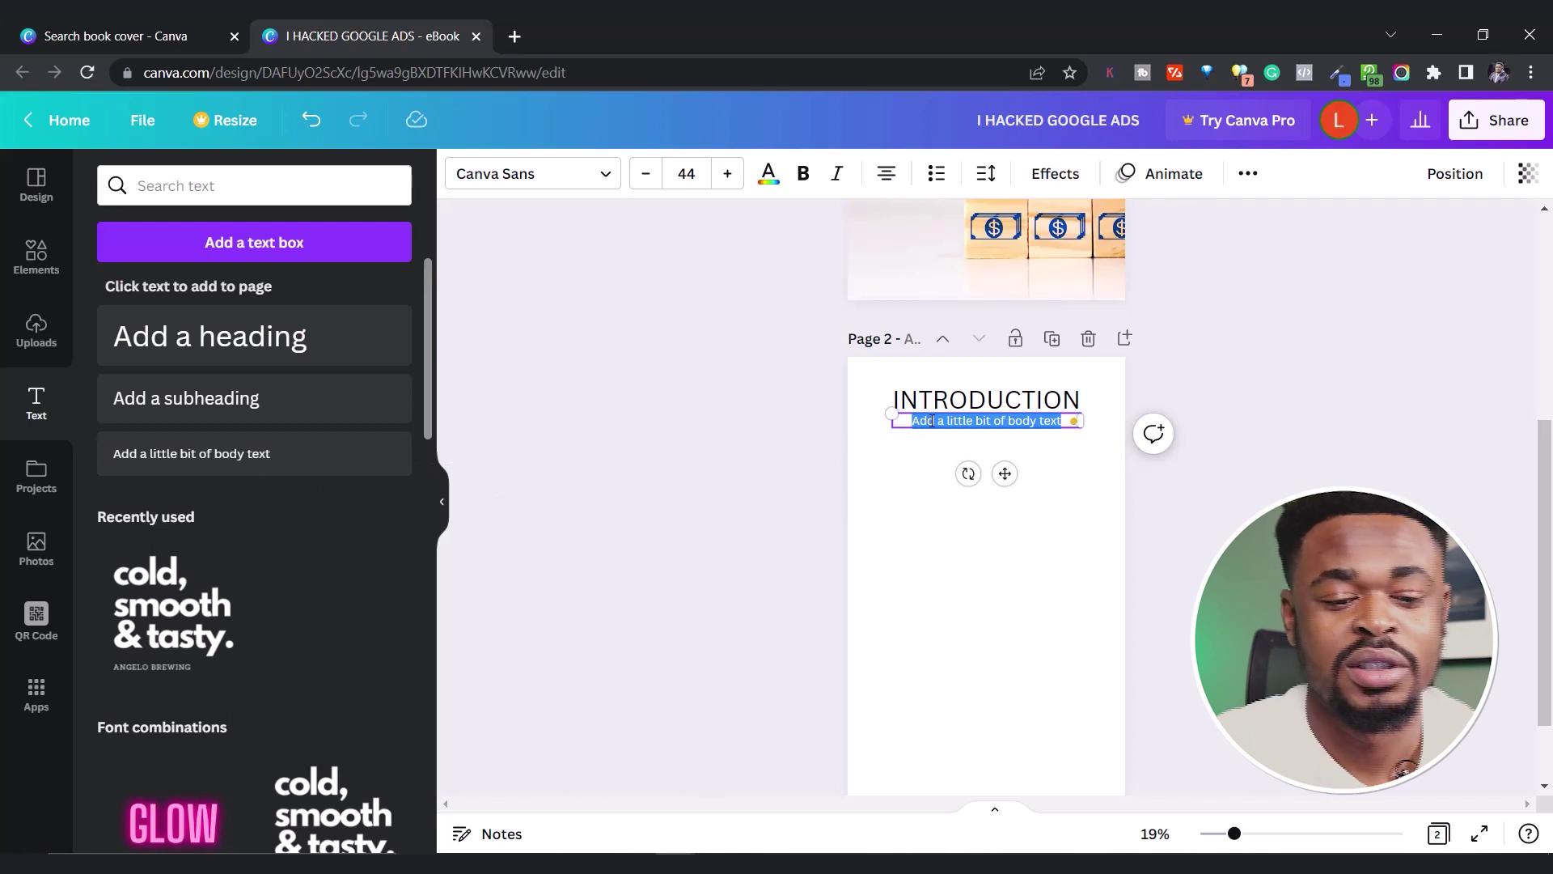
{"action": "key", "text": "End"}
{"action": "key", "text": "Return"}
{"action": "type", "text": "B"}
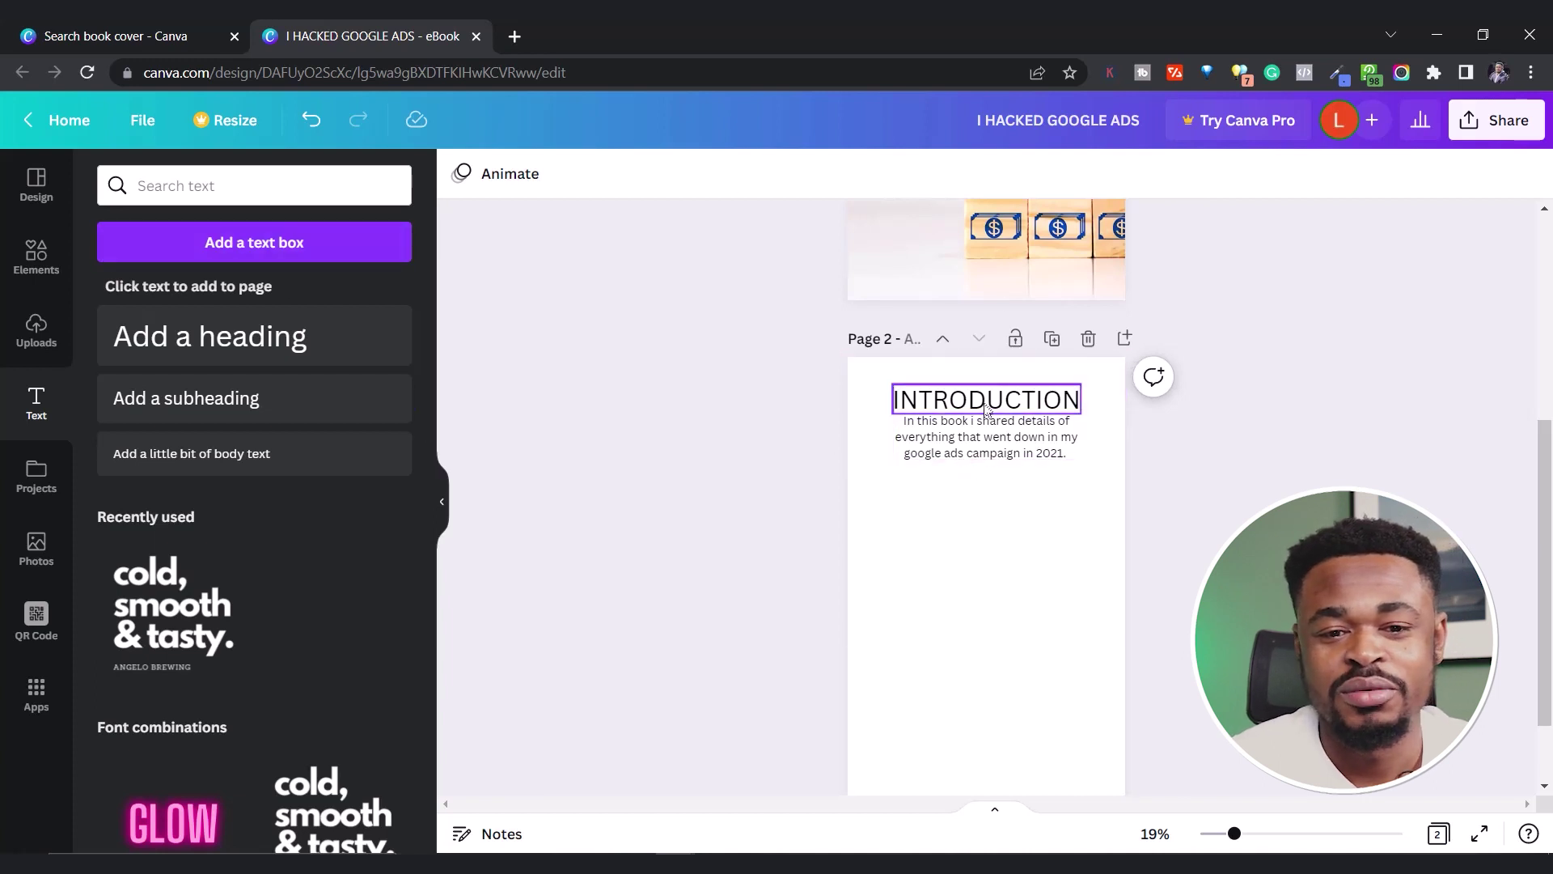
{"action": "left_click", "coordinate": [977, 451]}
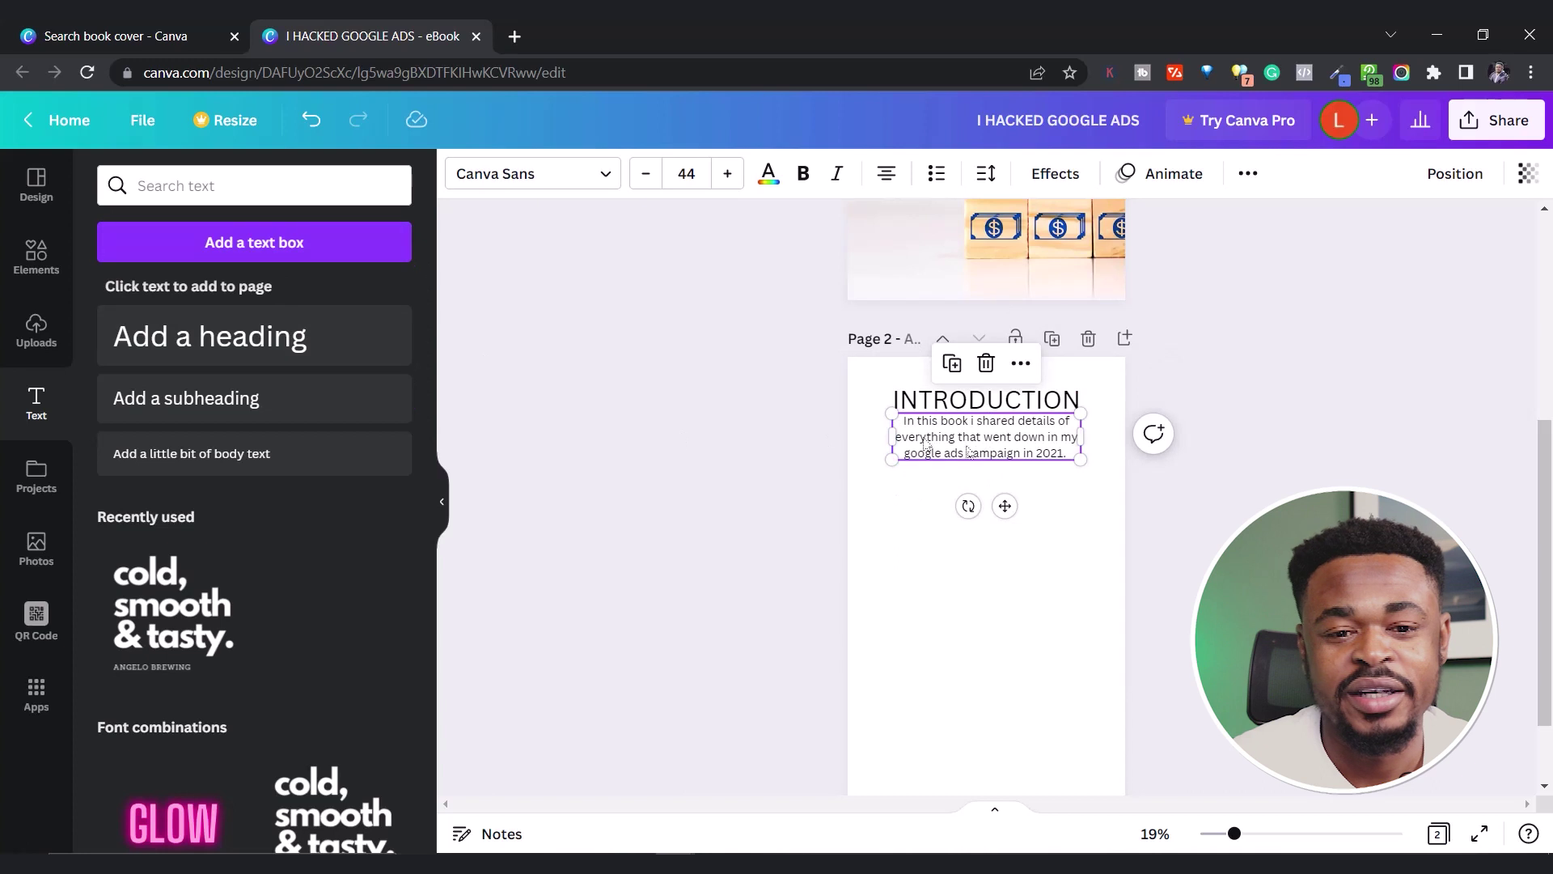
{"action": "left_click", "coordinate": [963, 448]}
{"action": "scroll", "coordinate": [1245, 500], "scroll_direction": "down", "scroll_amount": 1}
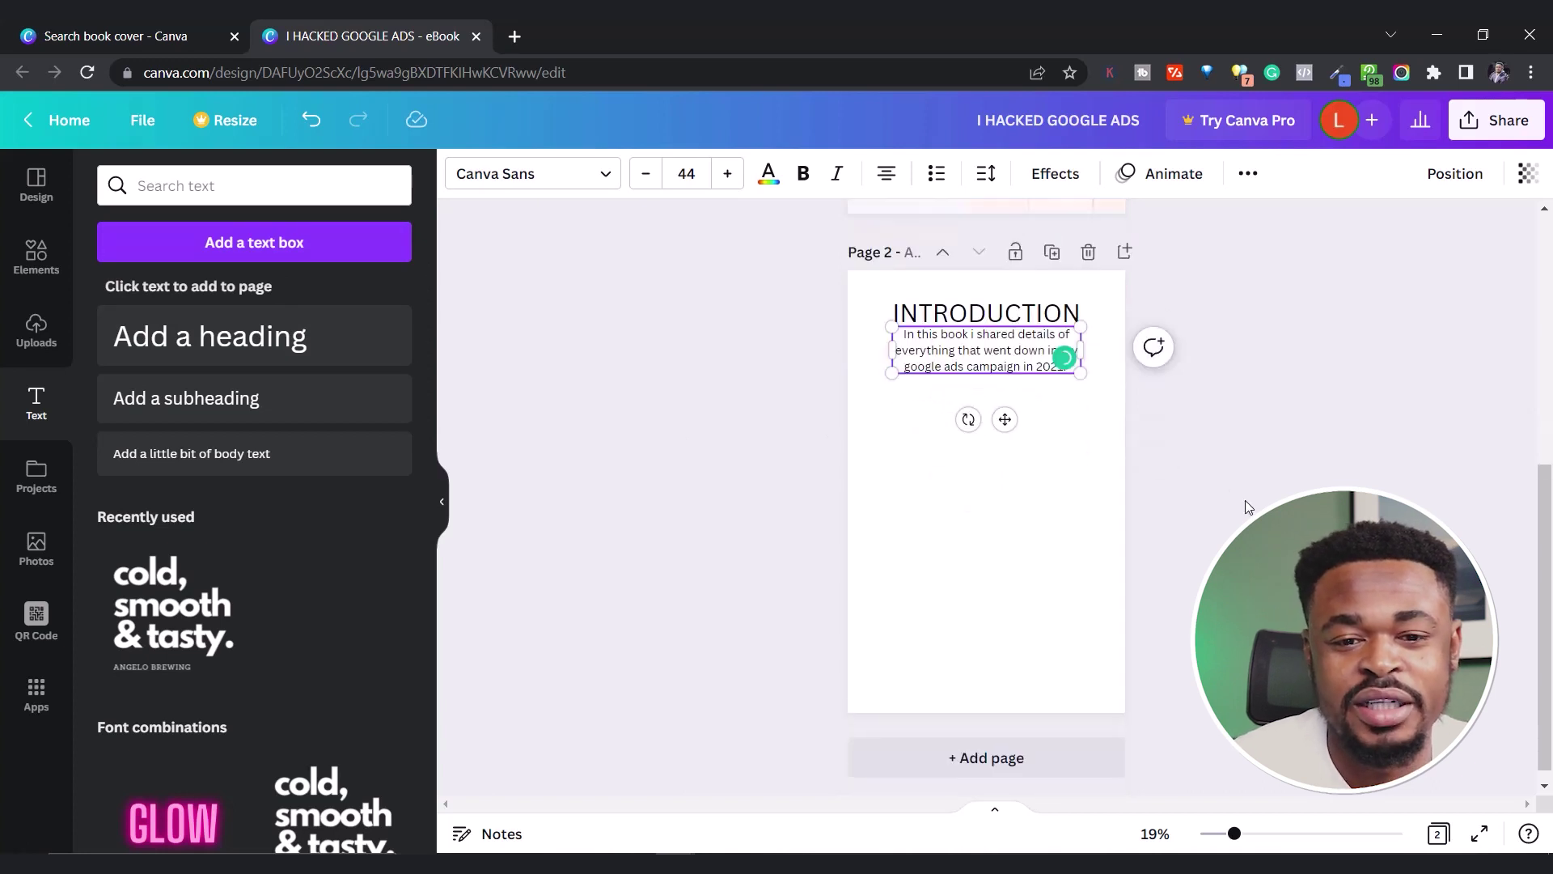
Step: Add page 3 and move the INTRODUCTION heading and its paragraph onto it
{"action": "left_click", "coordinate": [993, 744]}
{"action": "scroll", "coordinate": [1144, 643], "scroll_direction": "up", "scroll_amount": 6}
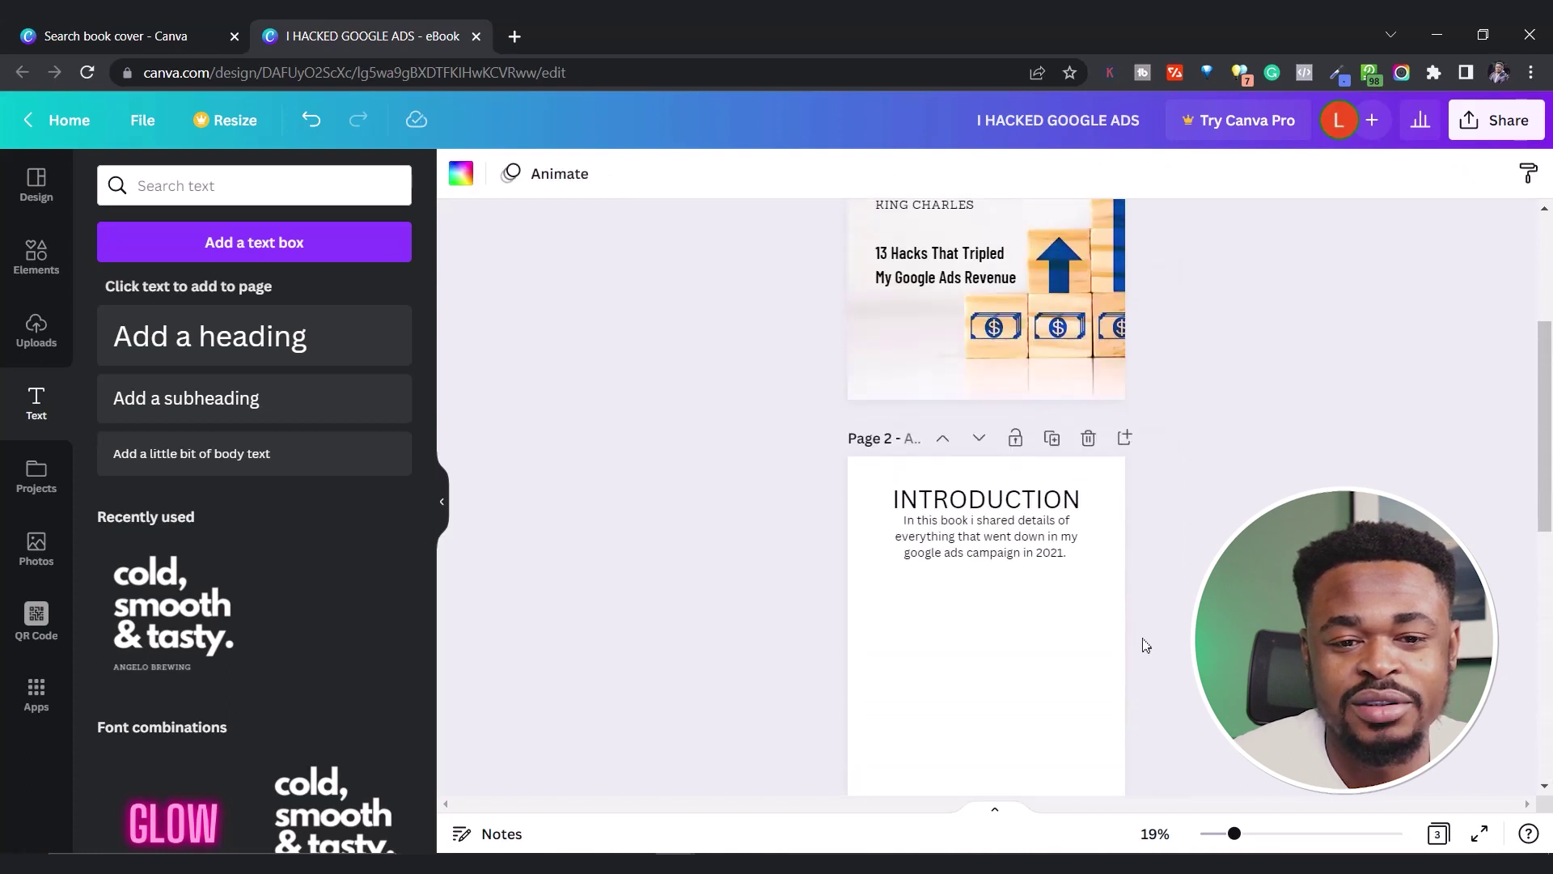
{"action": "scroll", "coordinate": [1051, 566], "scroll_direction": "down", "scroll_amount": 3}
{"action": "scroll", "coordinate": [999, 461], "scroll_direction": "up", "scroll_amount": 2}
{"action": "left_click", "coordinate": [989, 441]}
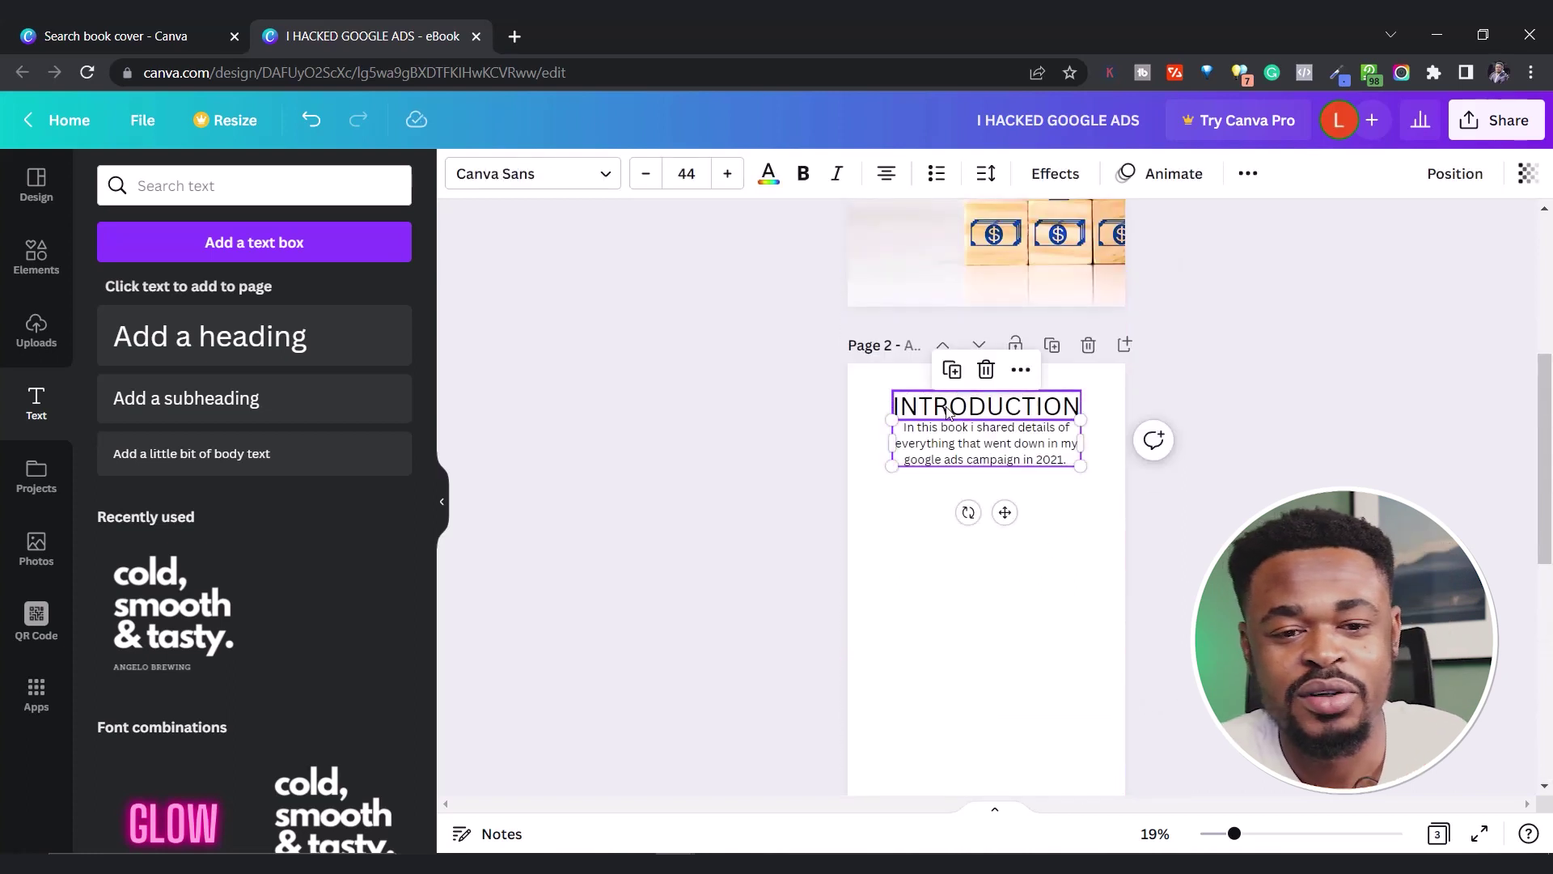
{"action": "left_click", "coordinate": [948, 411]}
{"action": "left_click", "coordinate": [987, 443]}
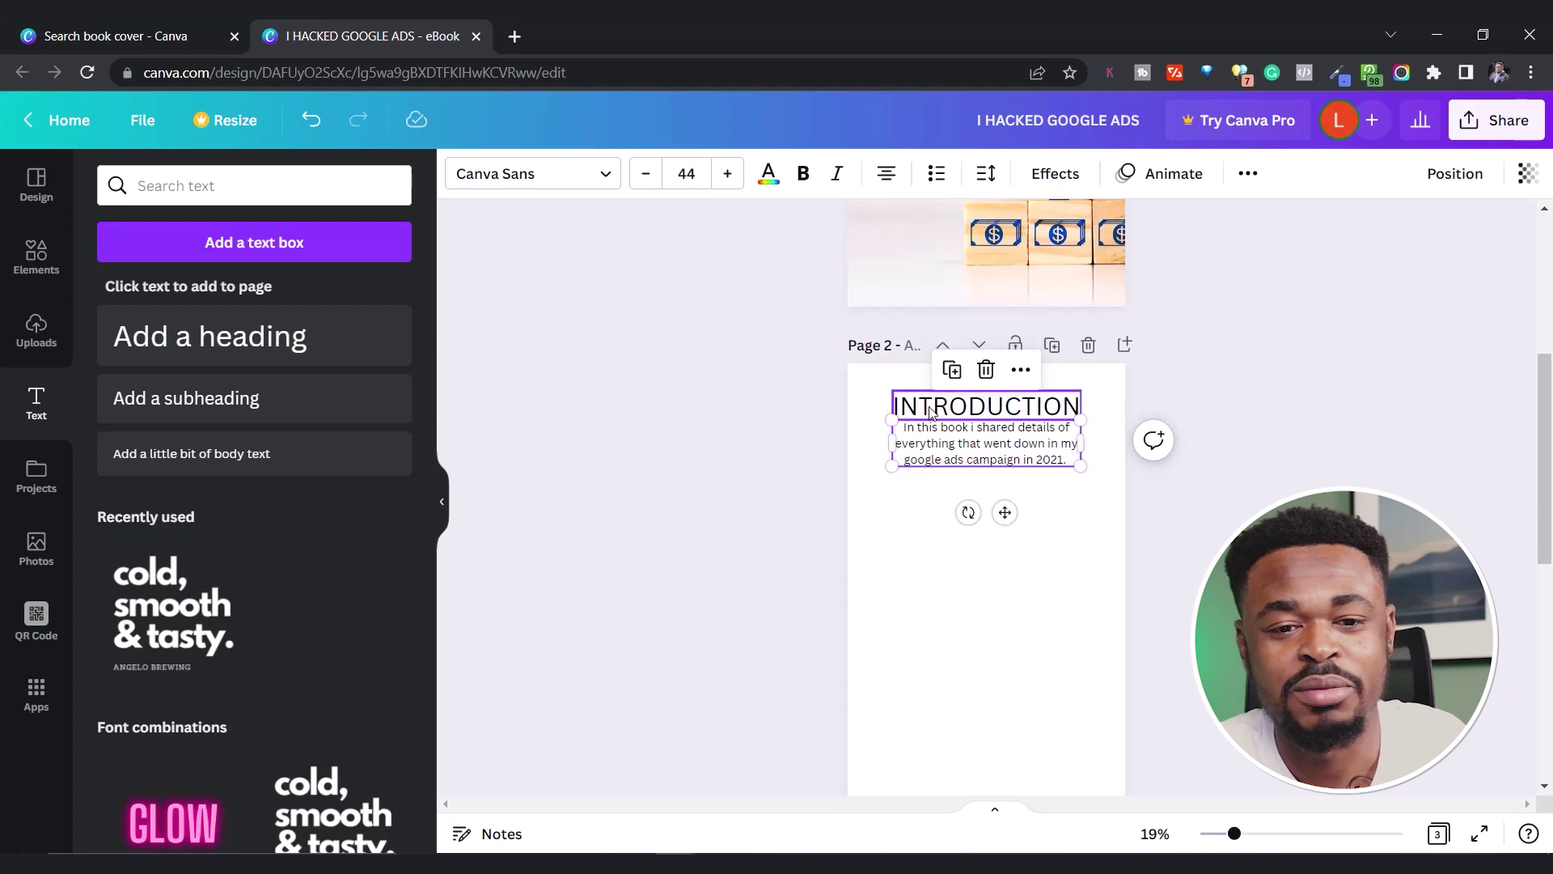
{"action": "left_click", "coordinate": [932, 411]}
{"action": "left_click", "coordinate": [935, 447], "text": "shift"}
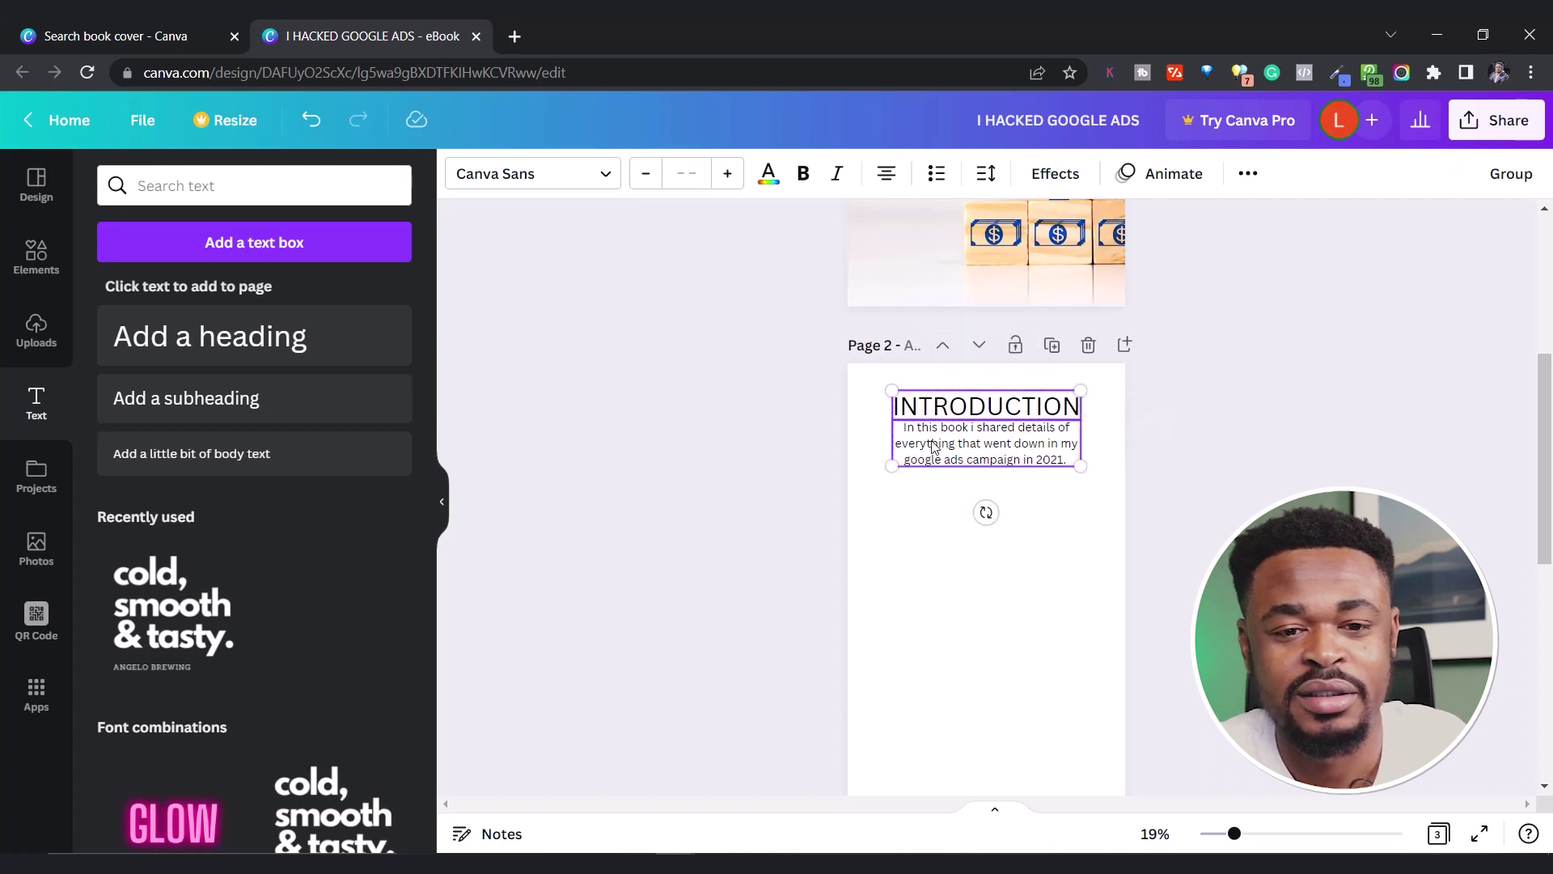
{"action": "key", "text": "ctrl+x"}
{"action": "scroll", "coordinate": [1103, 549], "scroll_direction": "down", "scroll_amount": 5}
{"action": "key", "text": "ctrl+v"}
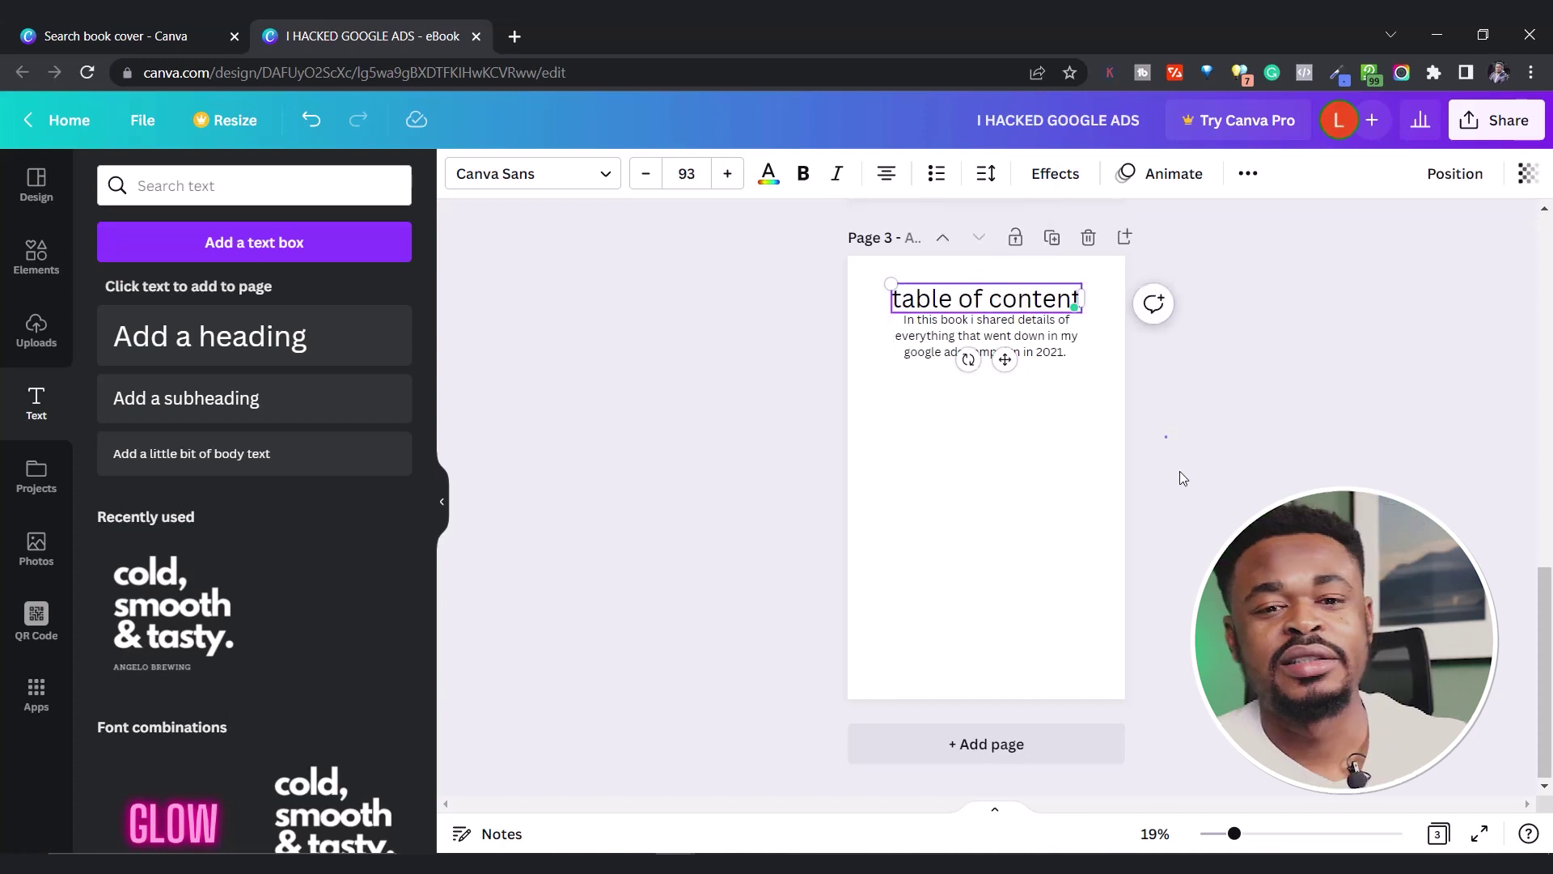
Step: Keep page 3 headed 'table of content', then add page 4 with the copied layout headed 'CHapter 1'
{"action": "left_click", "coordinate": [1194, 511]}
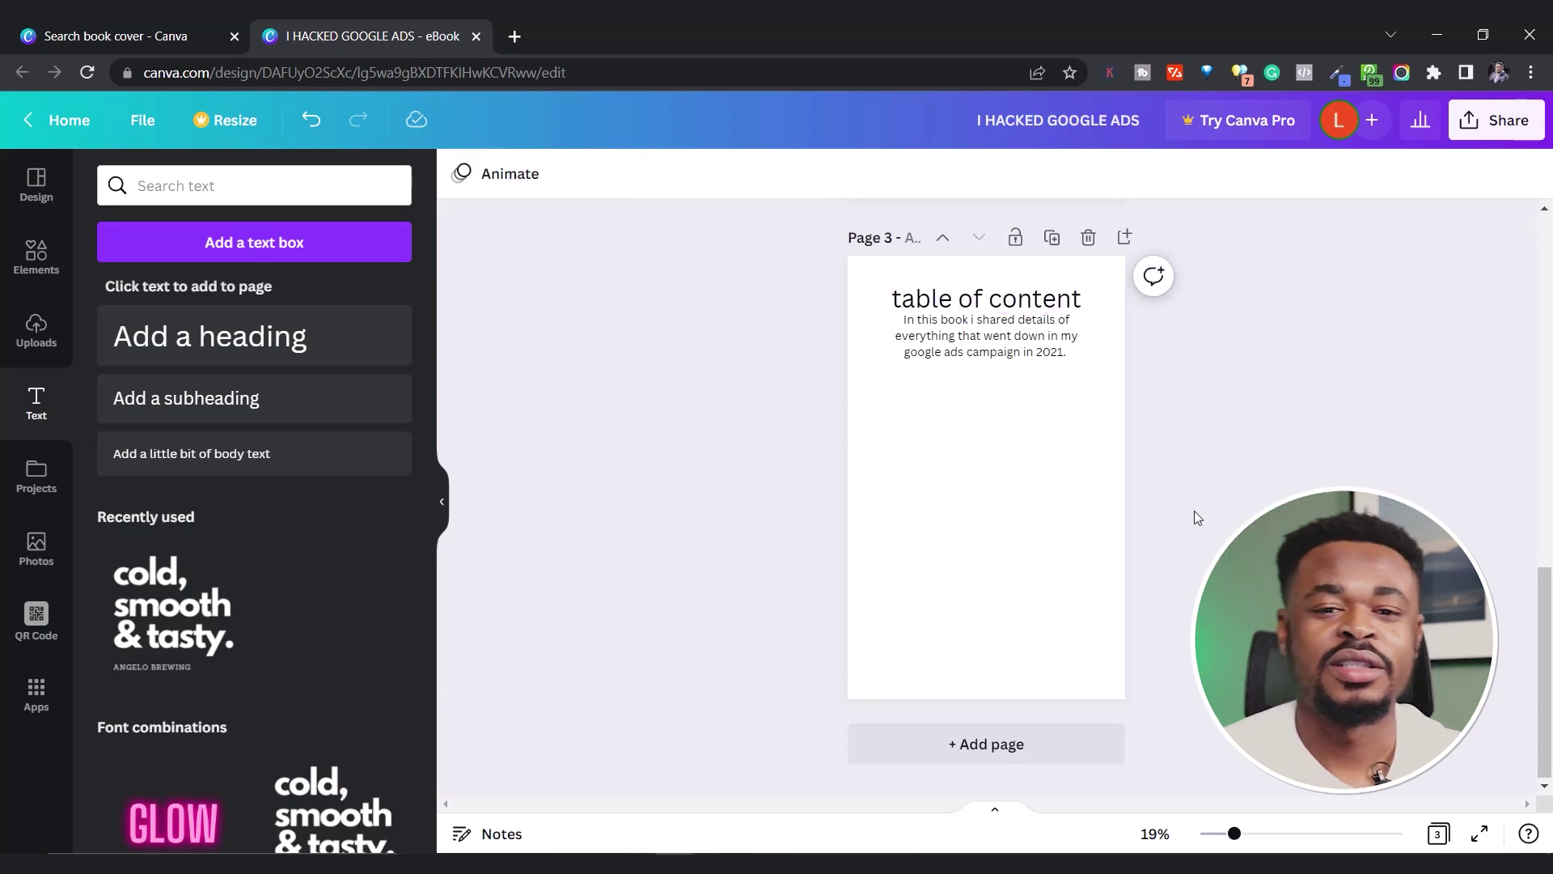
{"action": "left_click", "coordinate": [1005, 741]}
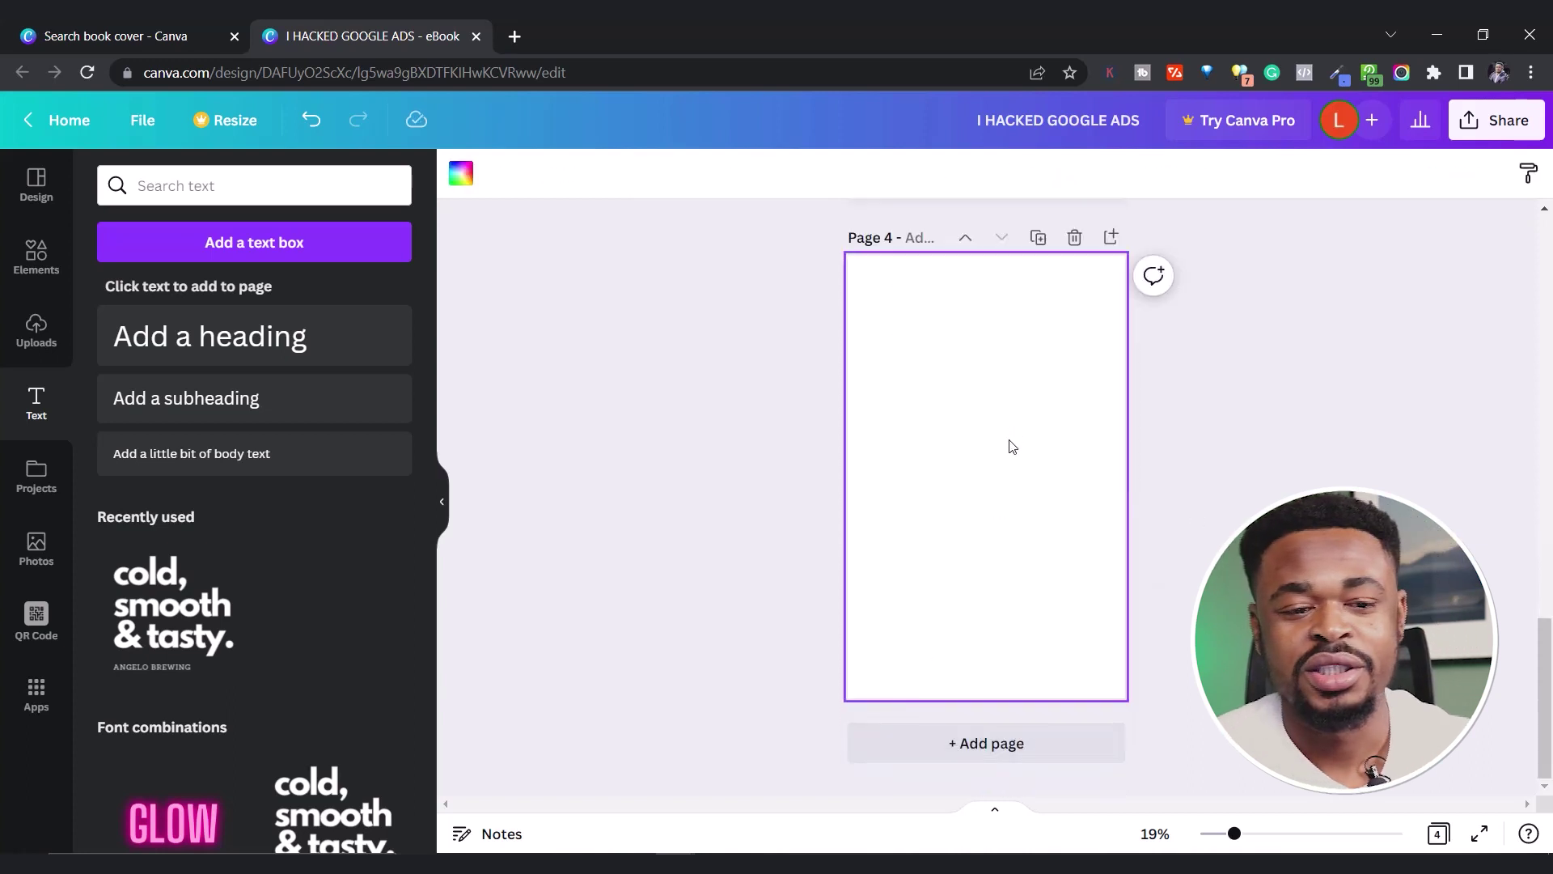
{"action": "key", "text": "ctrl+v"}
{"action": "left_click", "coordinate": [959, 277]}
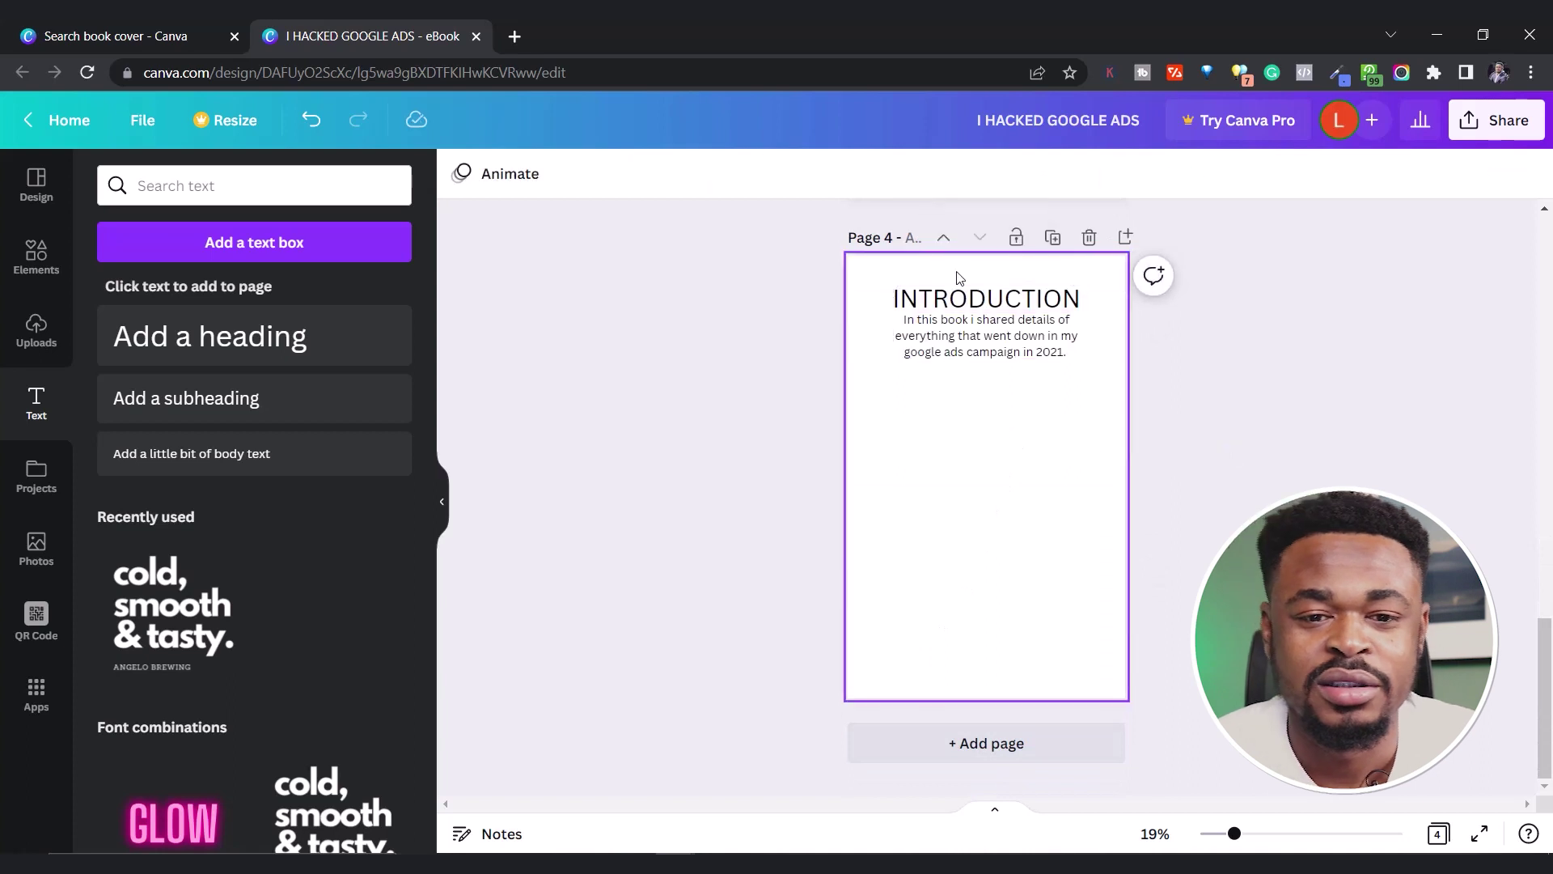
{"action": "left_click", "coordinate": [959, 279]}
{"action": "double_click", "coordinate": [960, 293]}
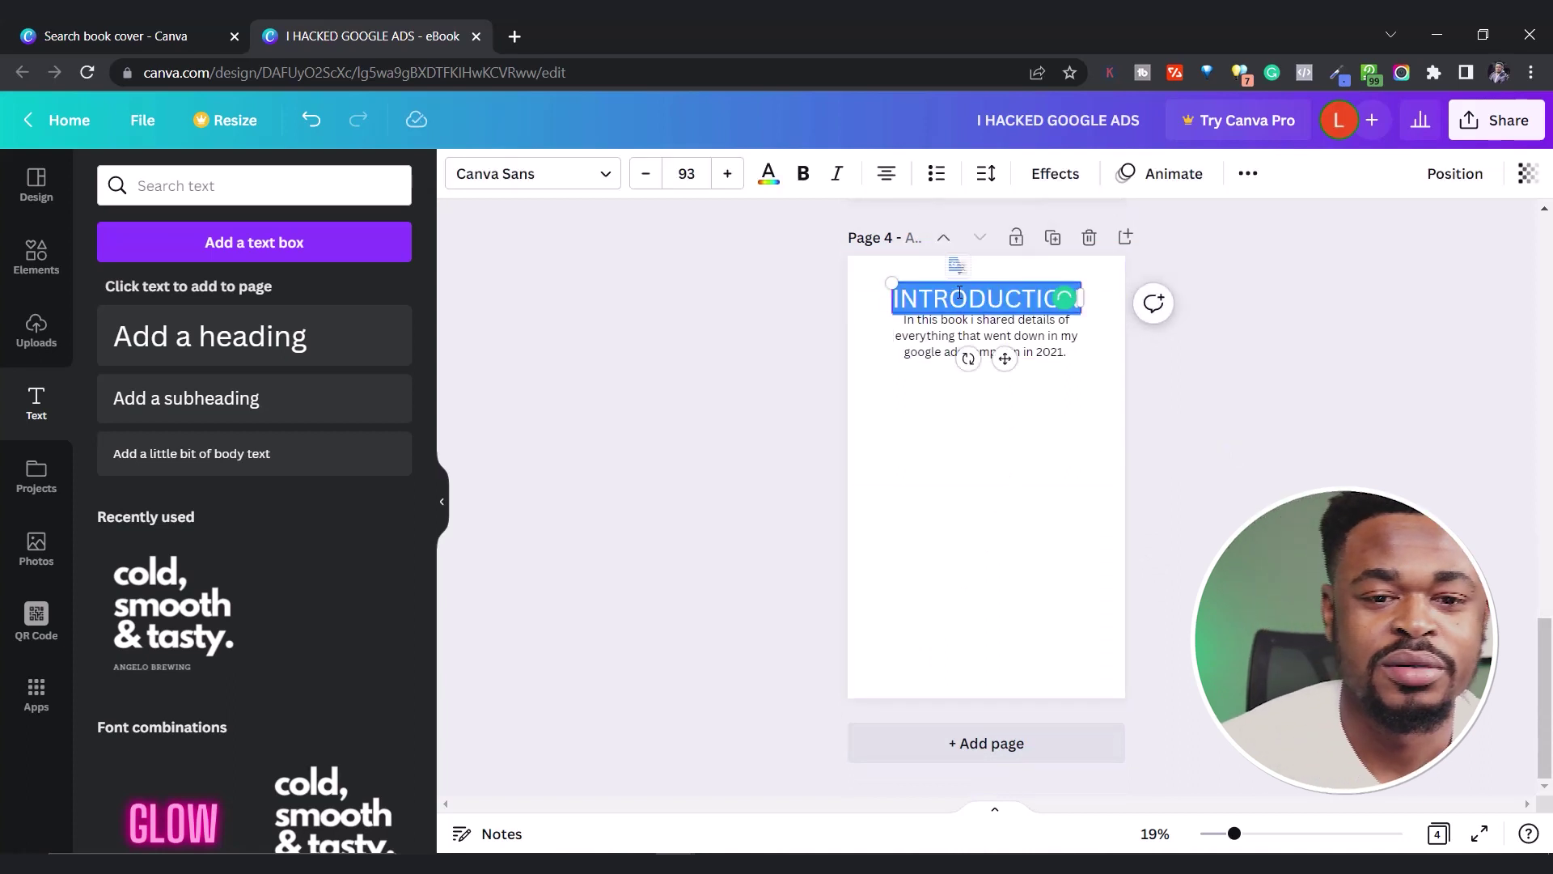
{"action": "type", "text": "CHapter 1"}
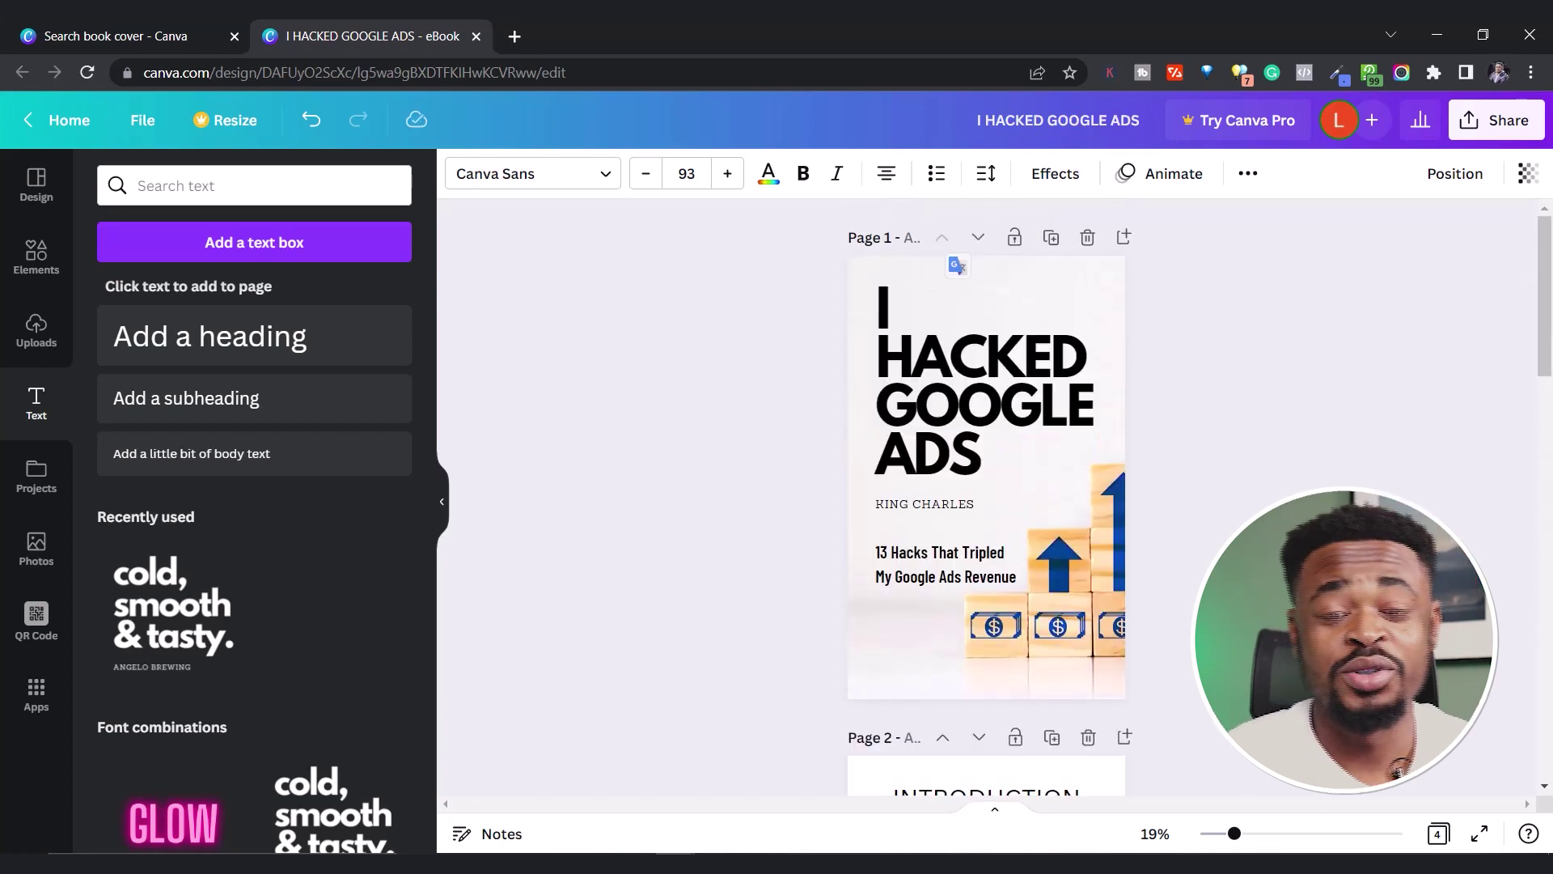
{"action": "scroll", "coordinate": [986, 497], "scroll_direction": "down", "scroll_amount": 15}
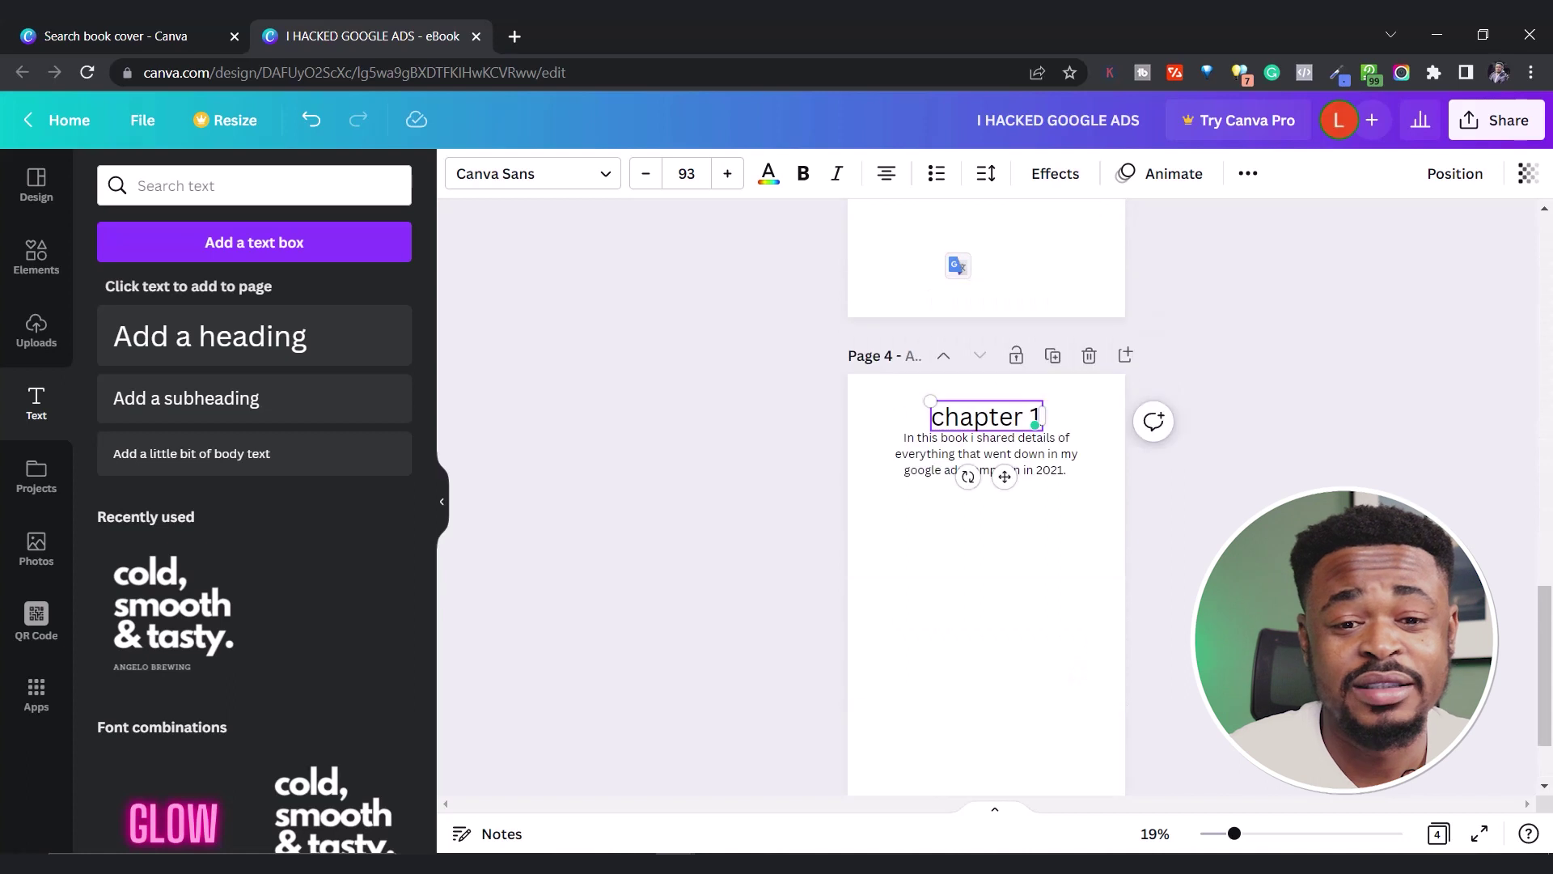
{"action": "scroll", "coordinate": [1047, 440], "scroll_direction": "up", "scroll_amount": 4}
{"action": "scroll", "coordinate": [949, 561], "scroll_direction": "up", "scroll_amount": 4}
{"action": "left_click", "coordinate": [952, 564]}
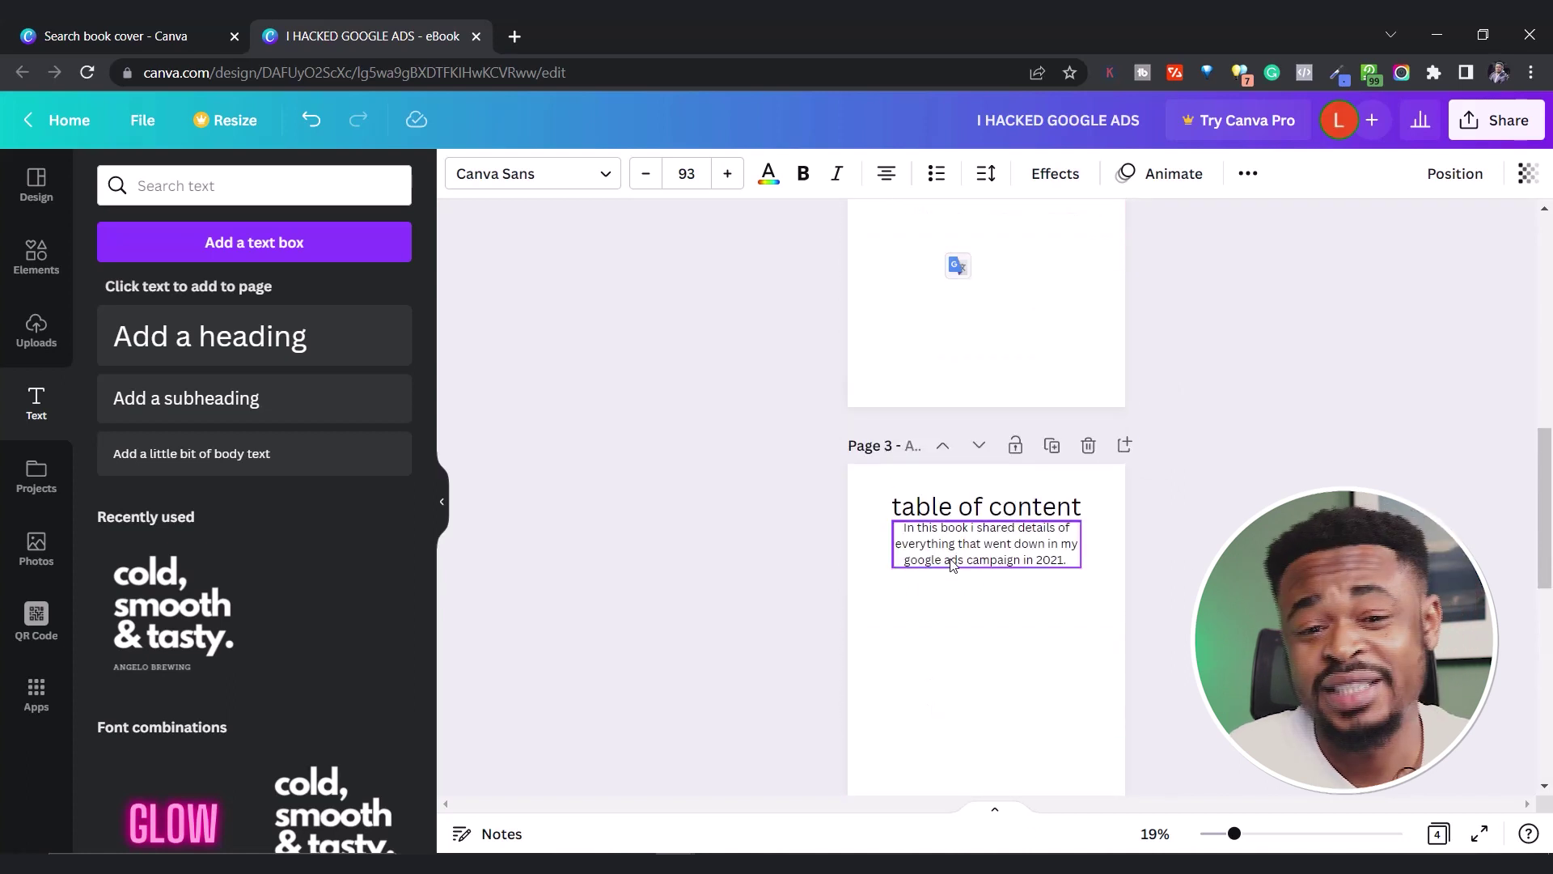
{"action": "scroll", "coordinate": [992, 579], "scroll_direction": "down", "scroll_amount": 2}
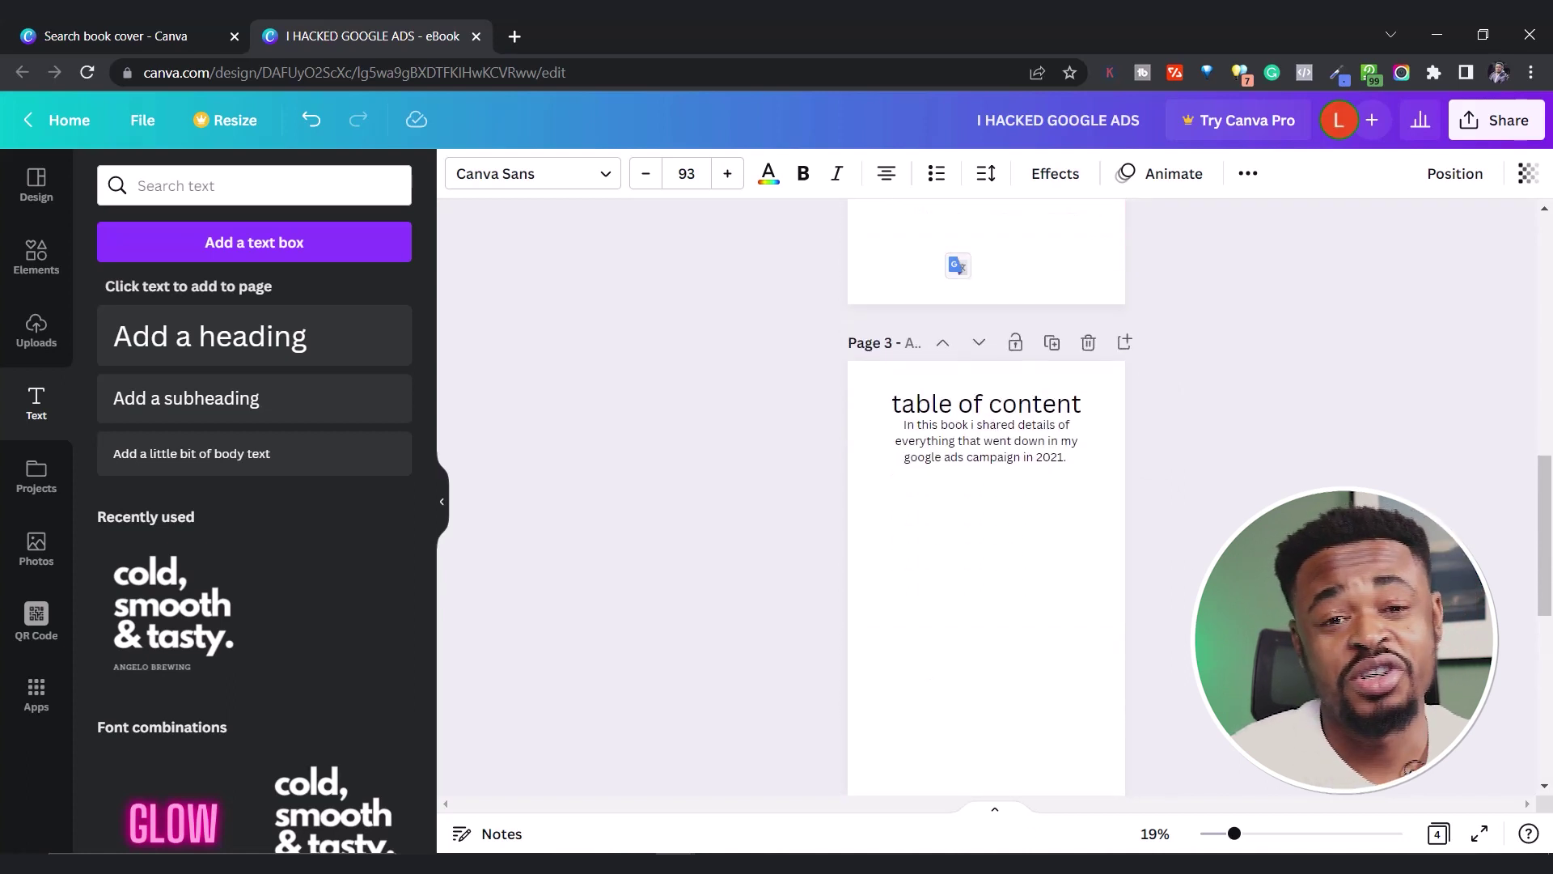
{"action": "scroll", "coordinate": [986, 497], "scroll_direction": "down", "scroll_amount": 4}
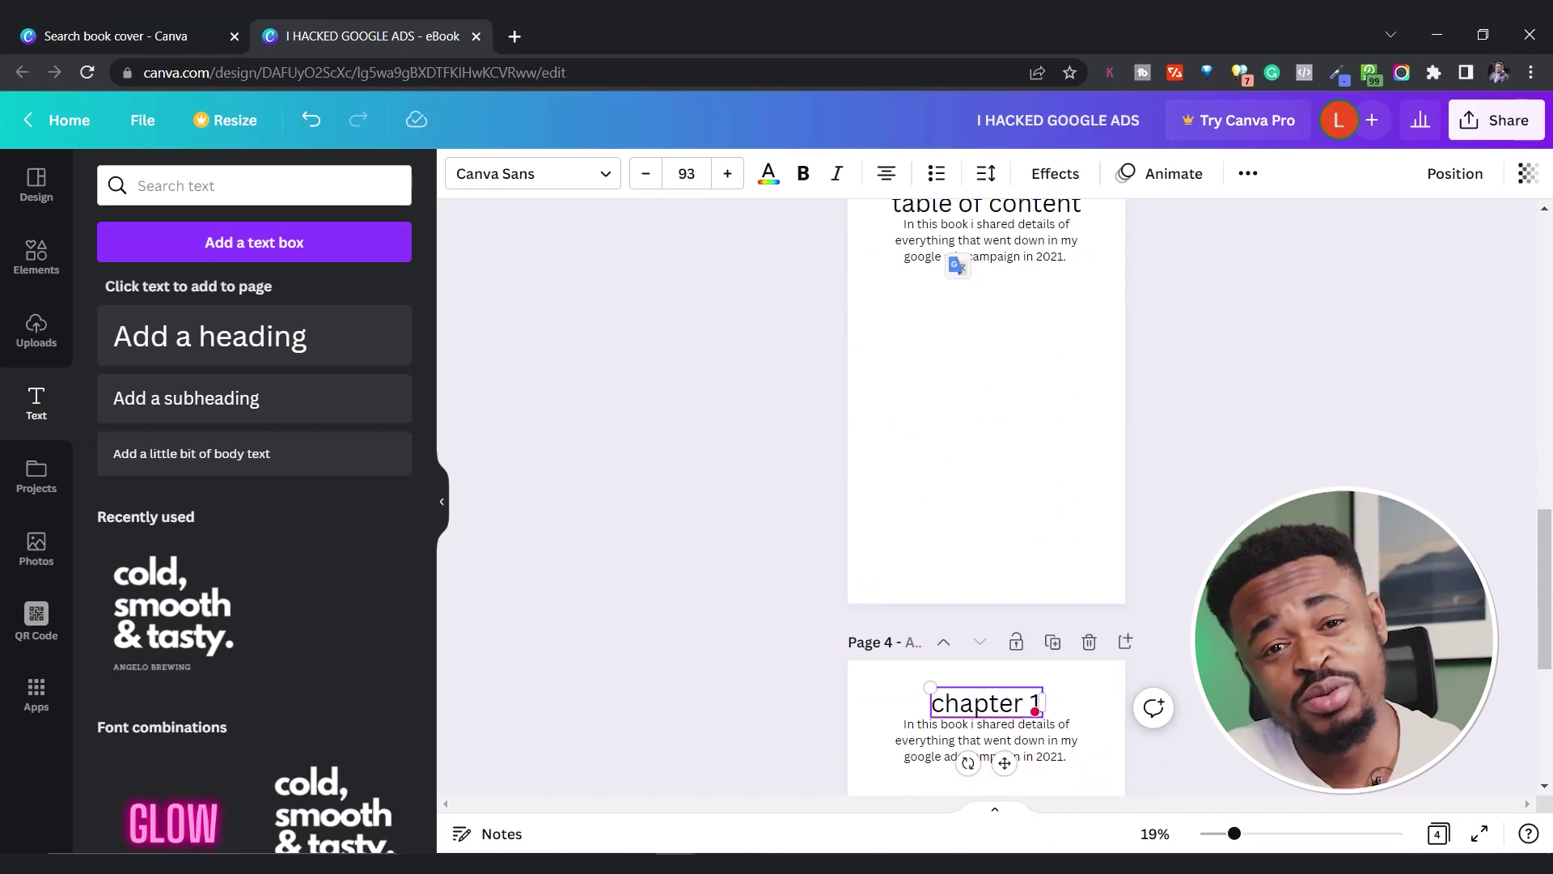
{"action": "scroll", "coordinate": [1078, 741], "scroll_direction": "down", "scroll_amount": 5}
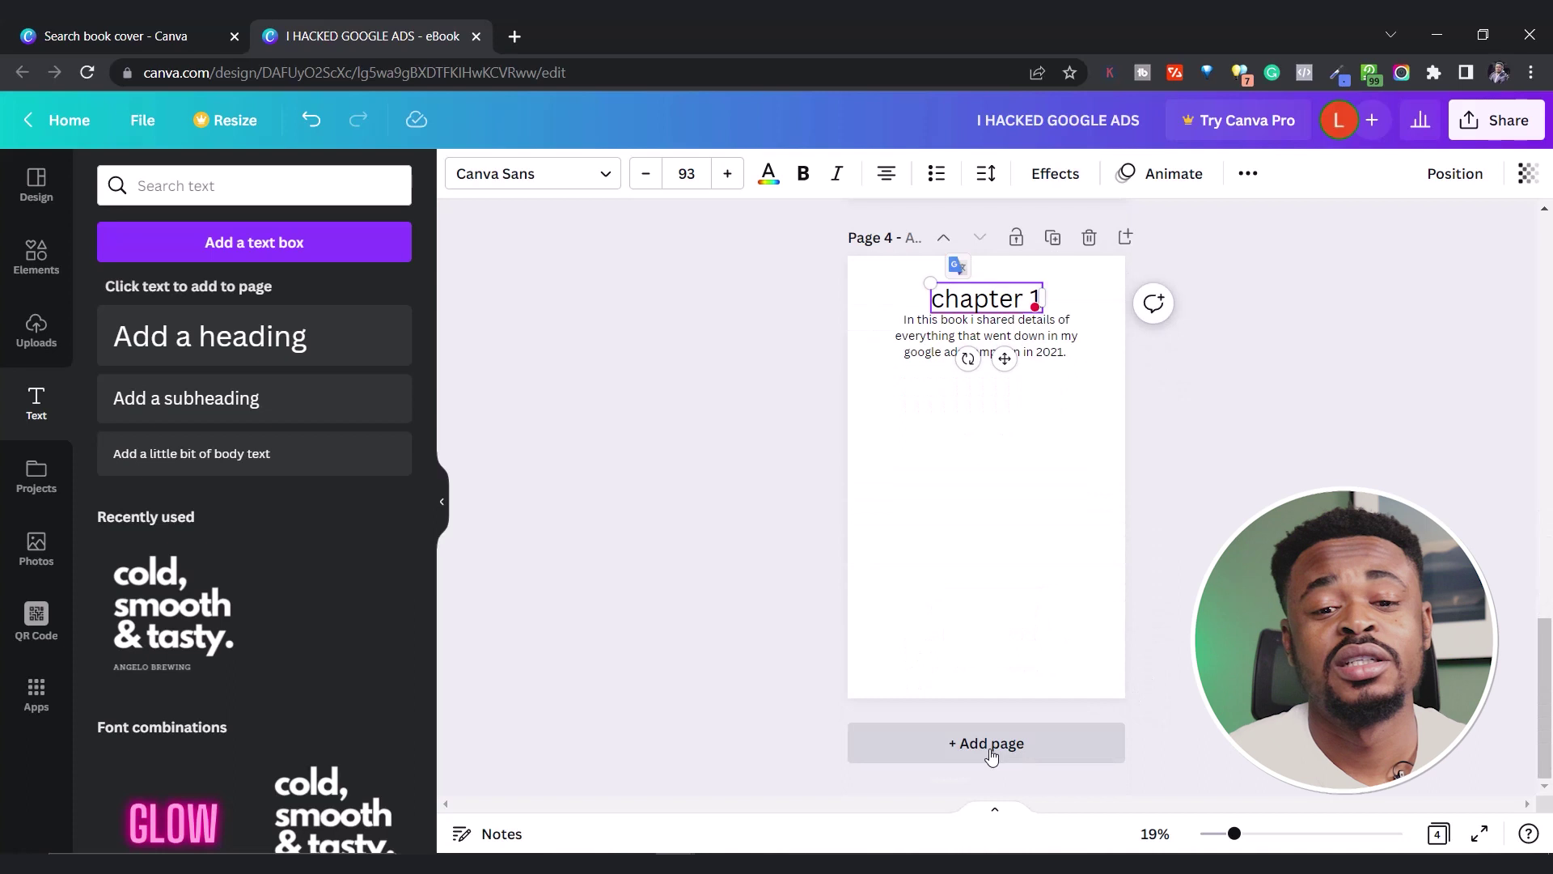
{"action": "scroll", "coordinate": [1167, 683], "scroll_direction": "up", "scroll_amount": 15}
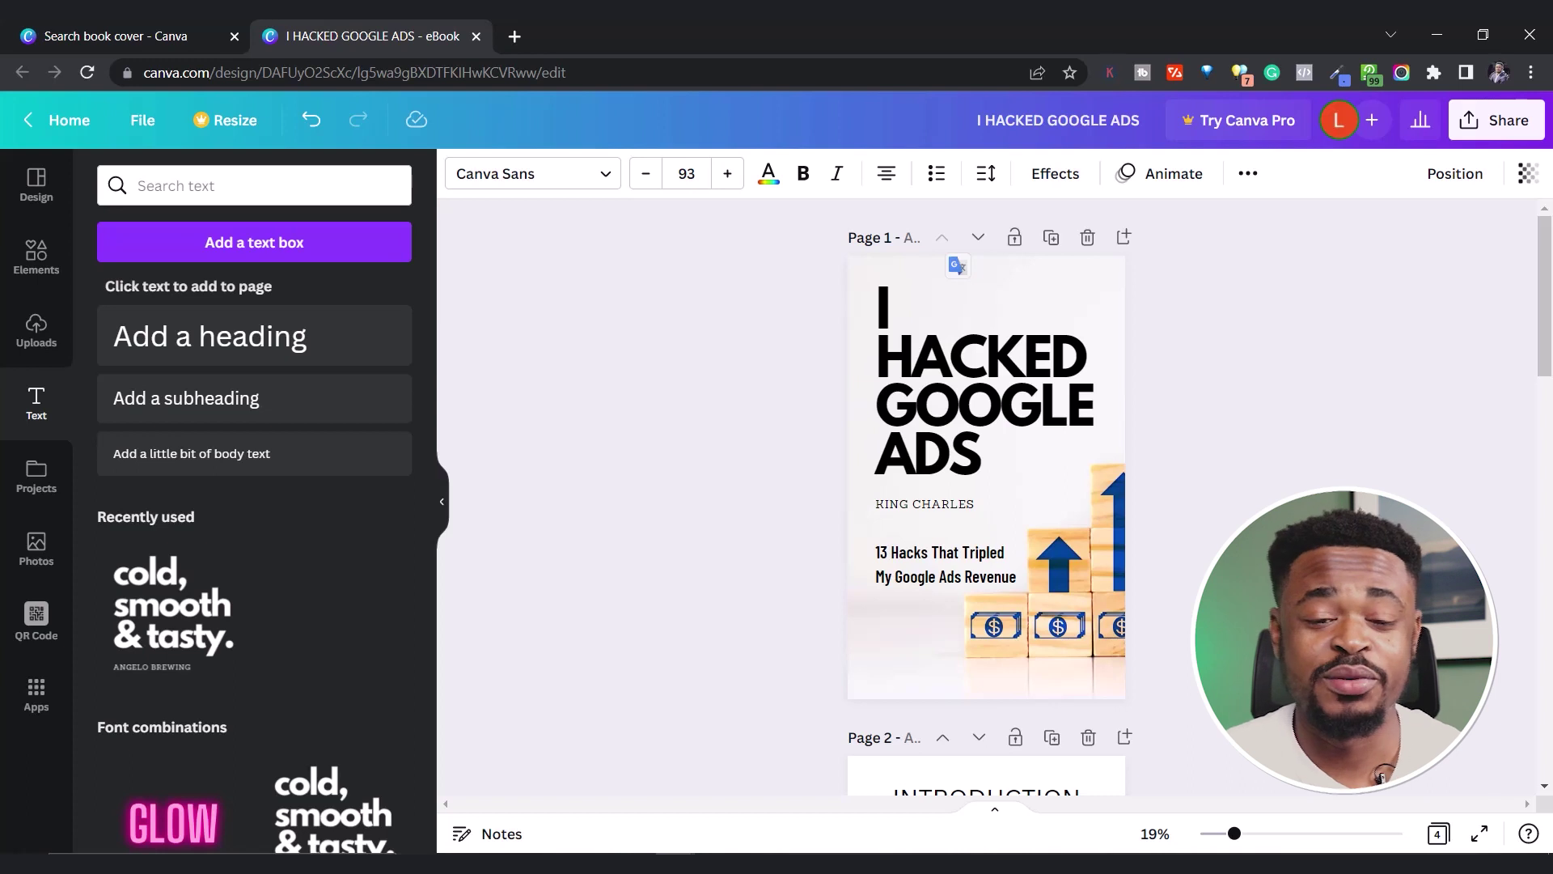
{"action": "scroll", "coordinate": [987, 485], "scroll_direction": "down", "scroll_amount": 18}
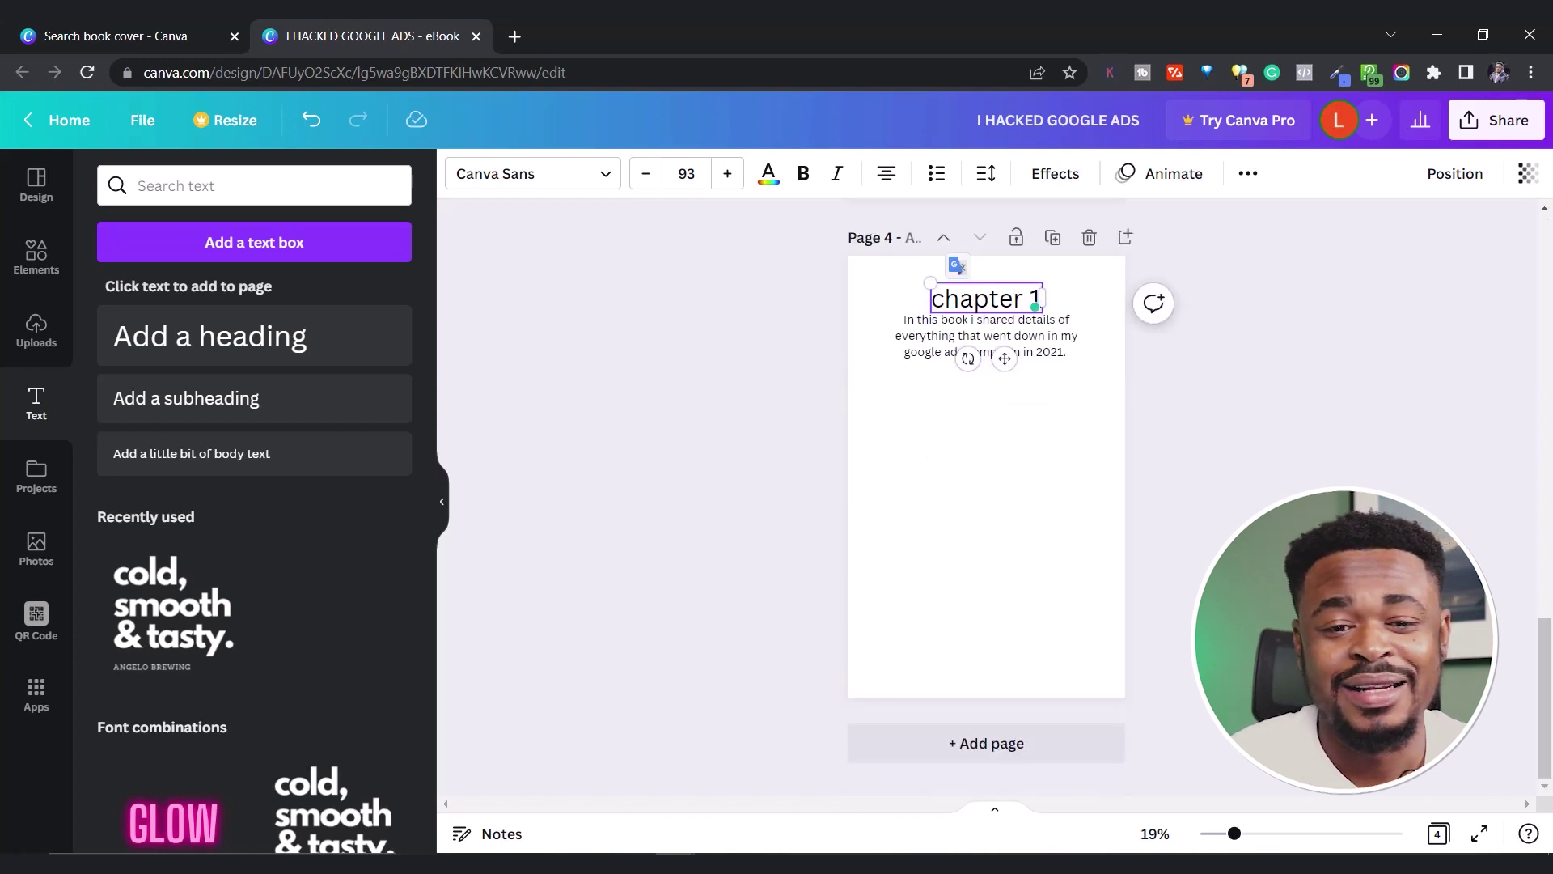
Step: Check the QR Code panel, look over the pages, then open the Photos stock library
{"action": "left_click", "coordinate": [36, 617]}
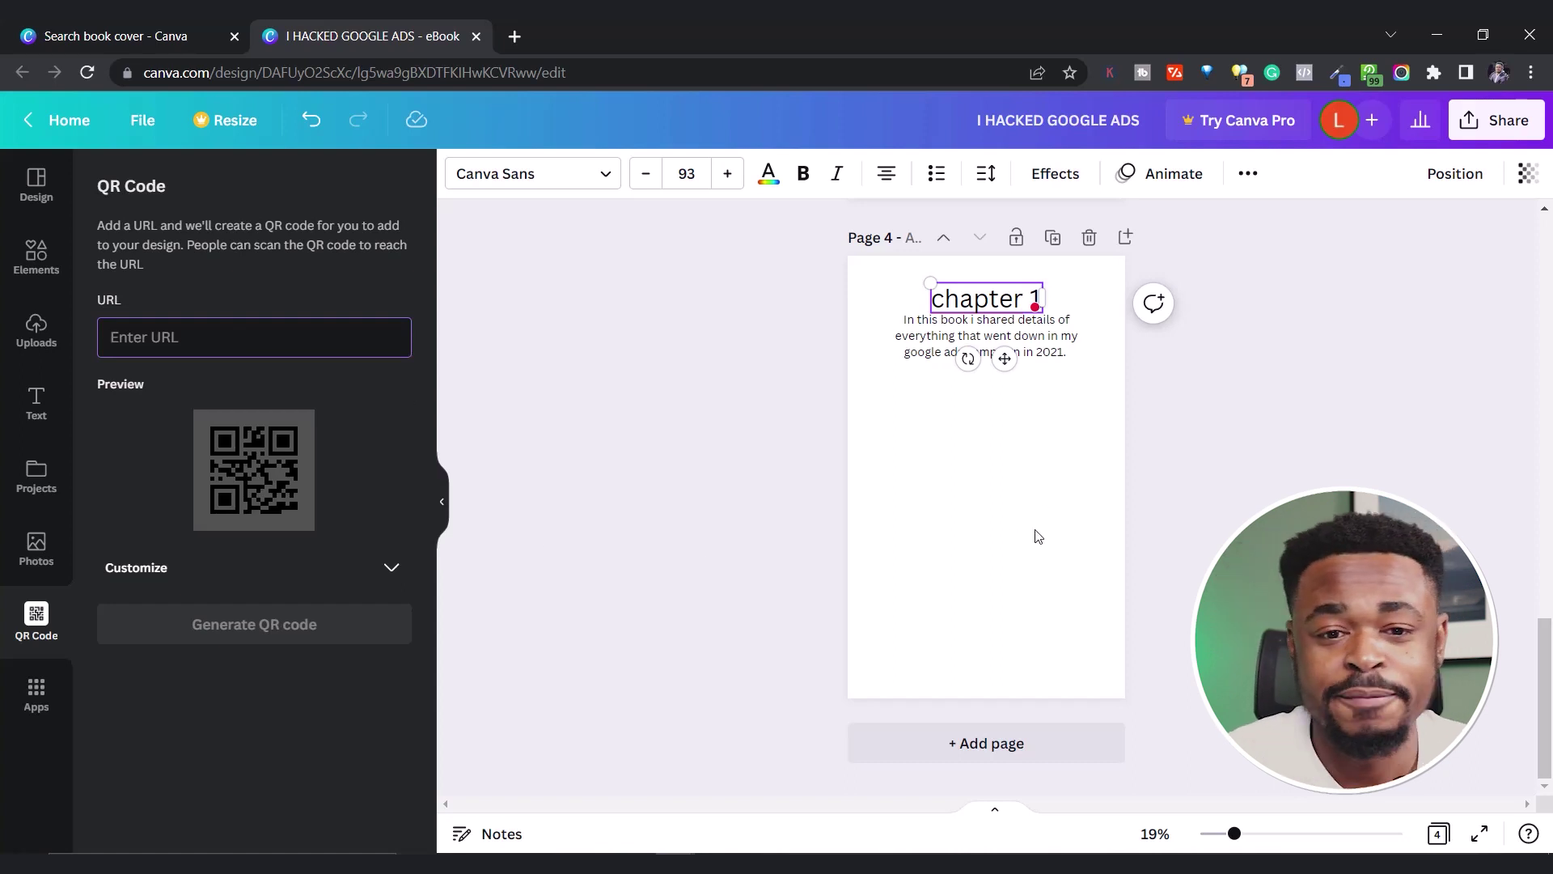
{"action": "scroll", "coordinate": [1036, 550], "scroll_direction": "up", "scroll_amount": 15}
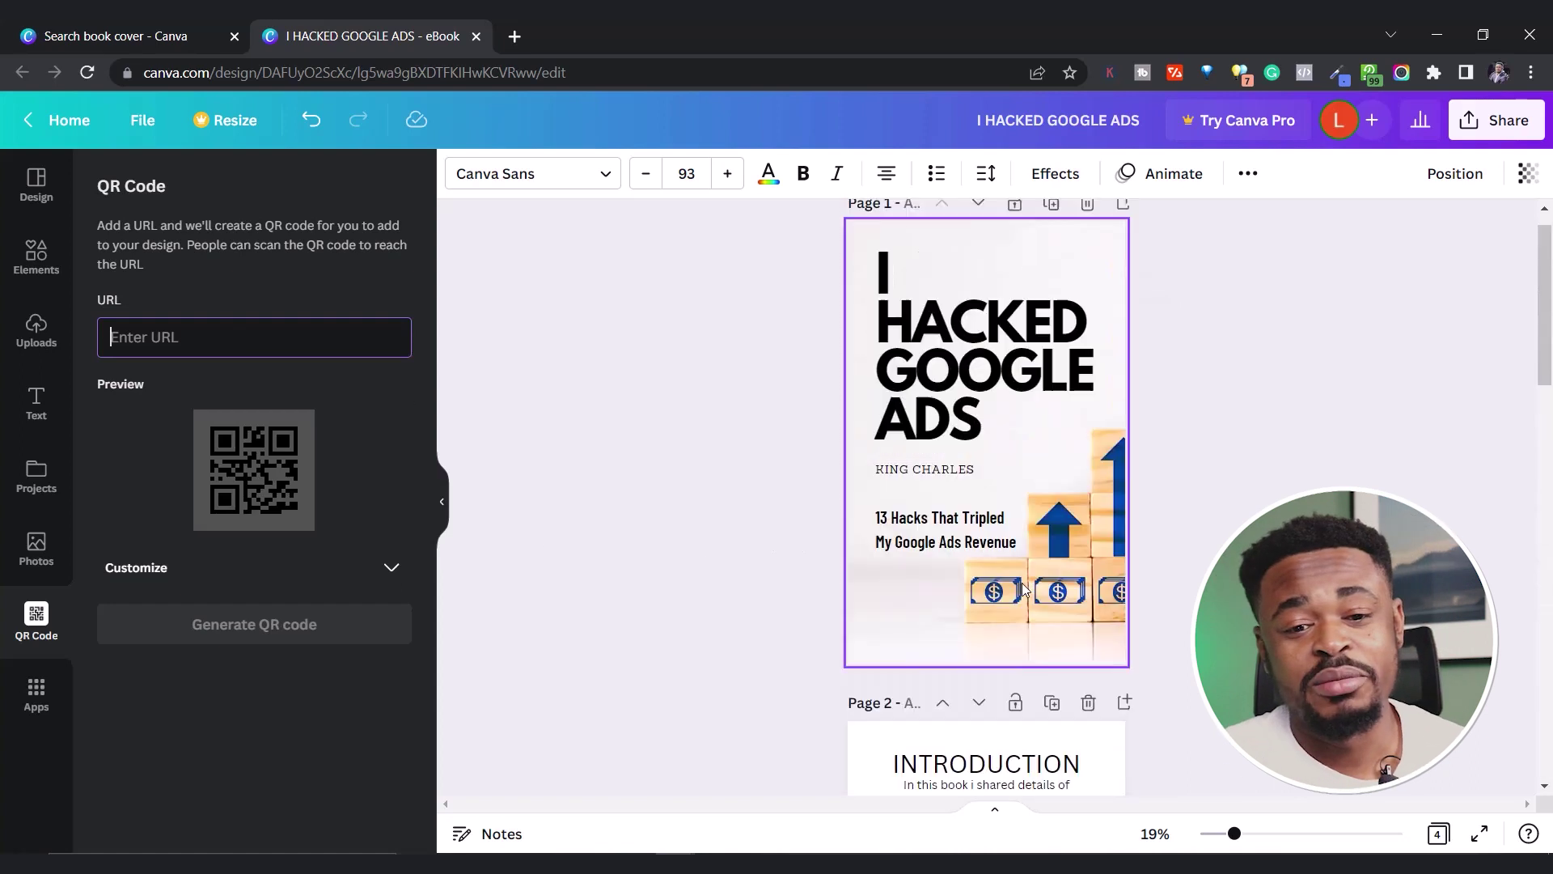
{"action": "scroll", "coordinate": [1024, 588], "scroll_direction": "up", "scroll_amount": 1}
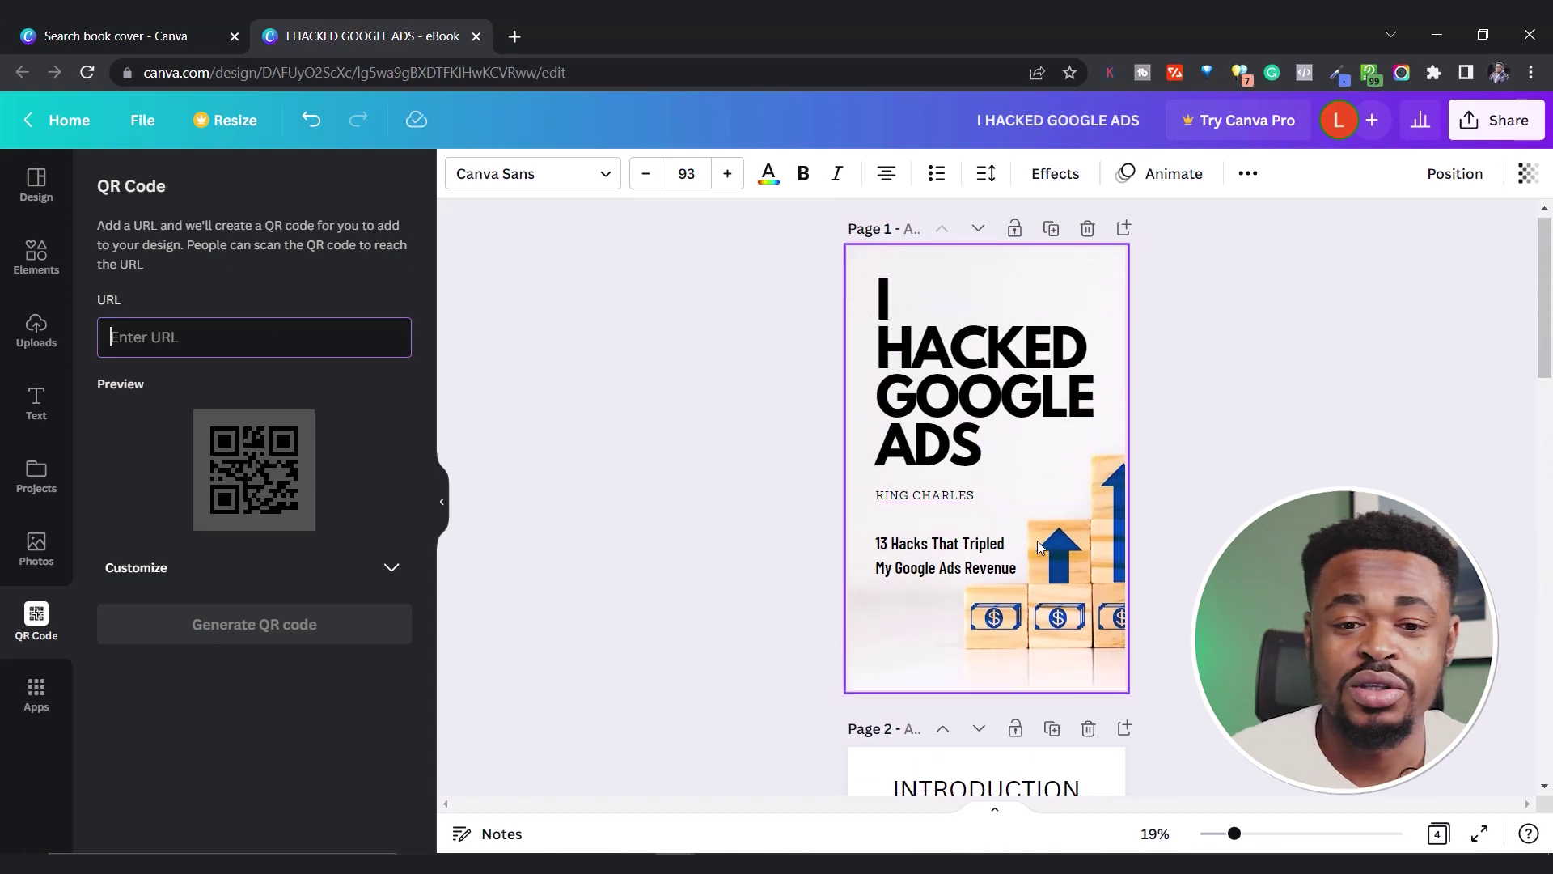
{"action": "scroll", "coordinate": [1037, 540], "scroll_direction": "down", "scroll_amount": 15}
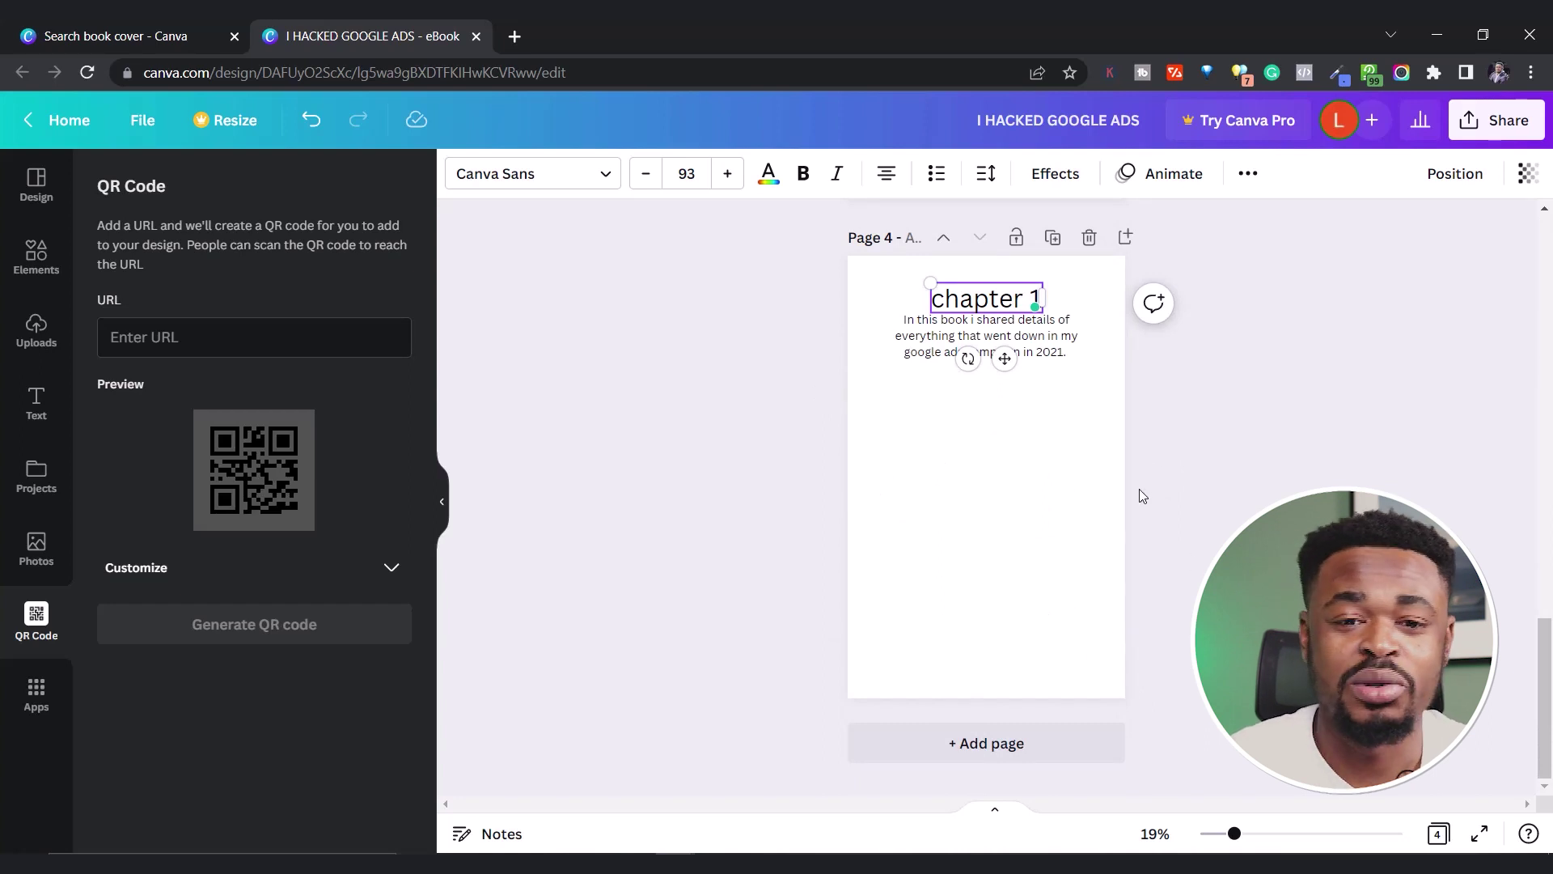
{"action": "scroll", "coordinate": [1142, 495], "scroll_direction": "up", "scroll_amount": 10}
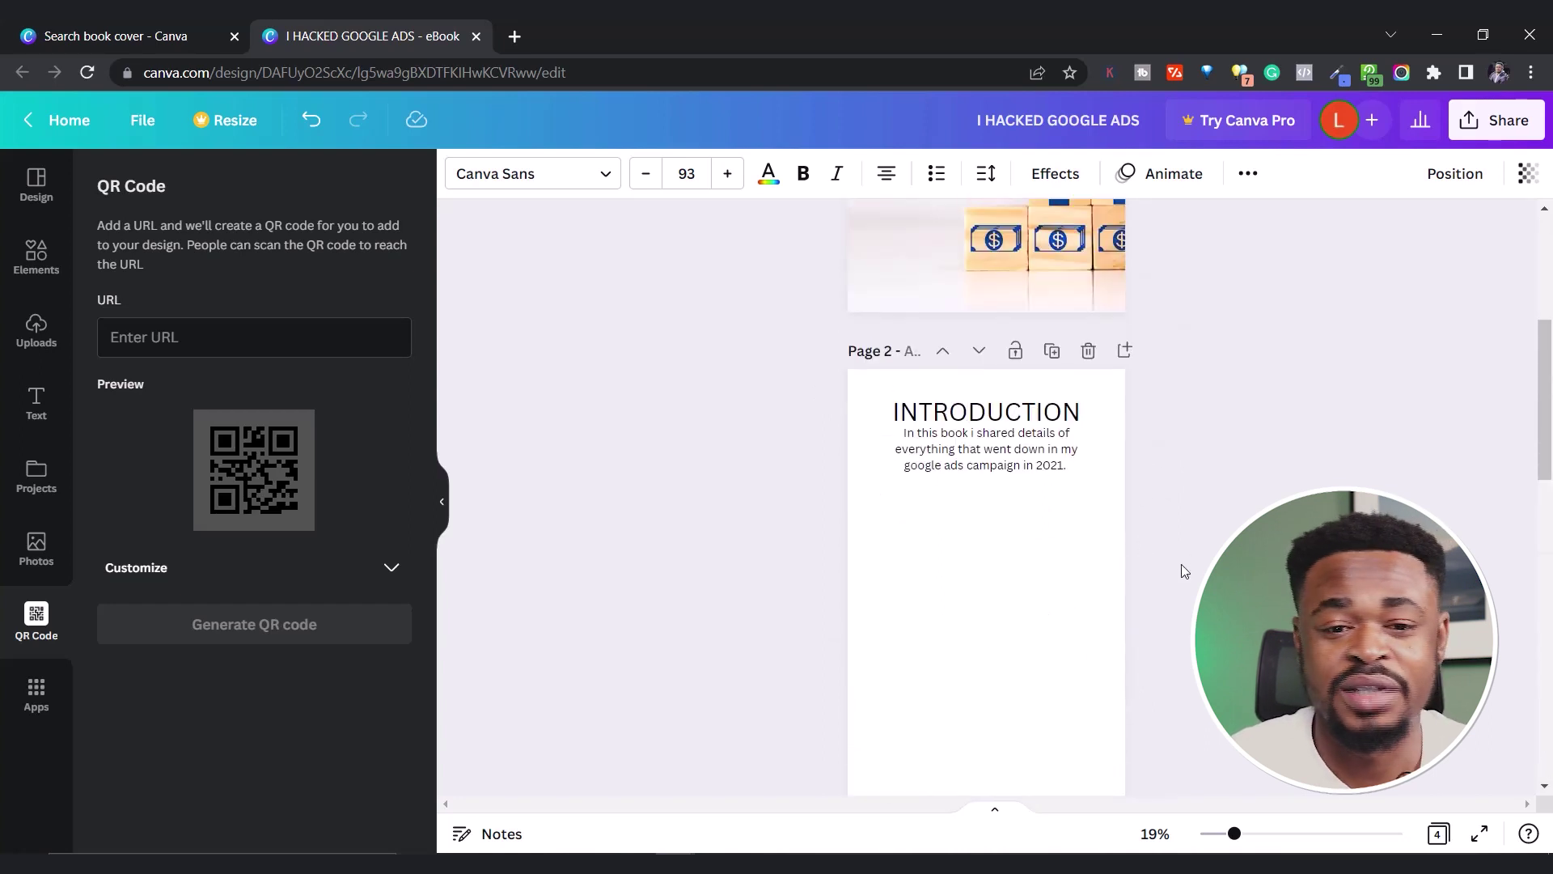
{"action": "scroll", "coordinate": [1182, 564], "scroll_direction": "down", "scroll_amount": 10}
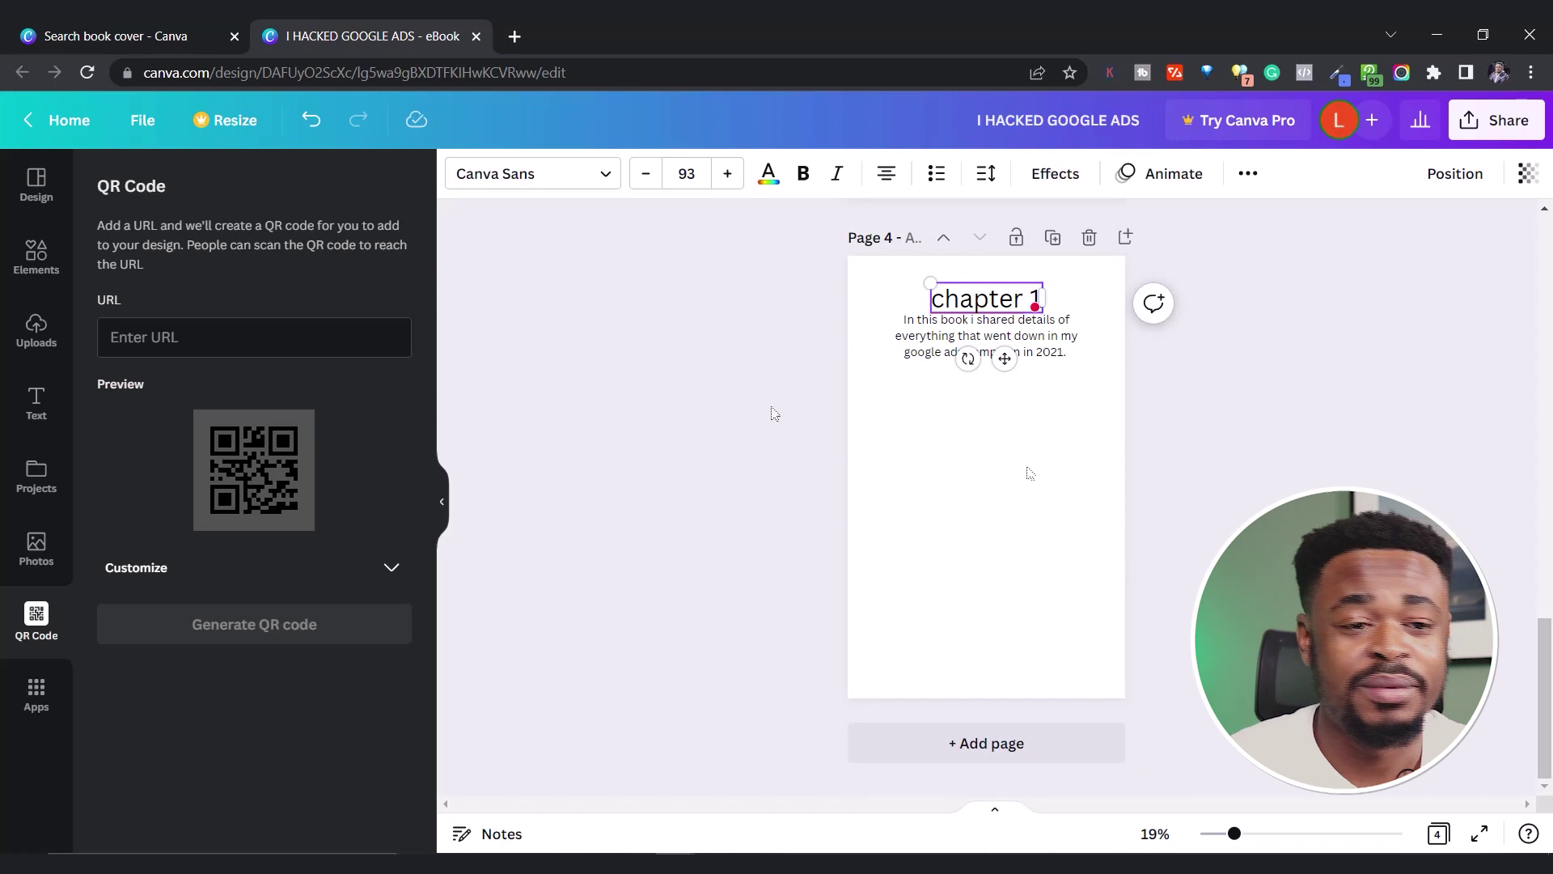
{"action": "left_click", "coordinate": [42, 548]}
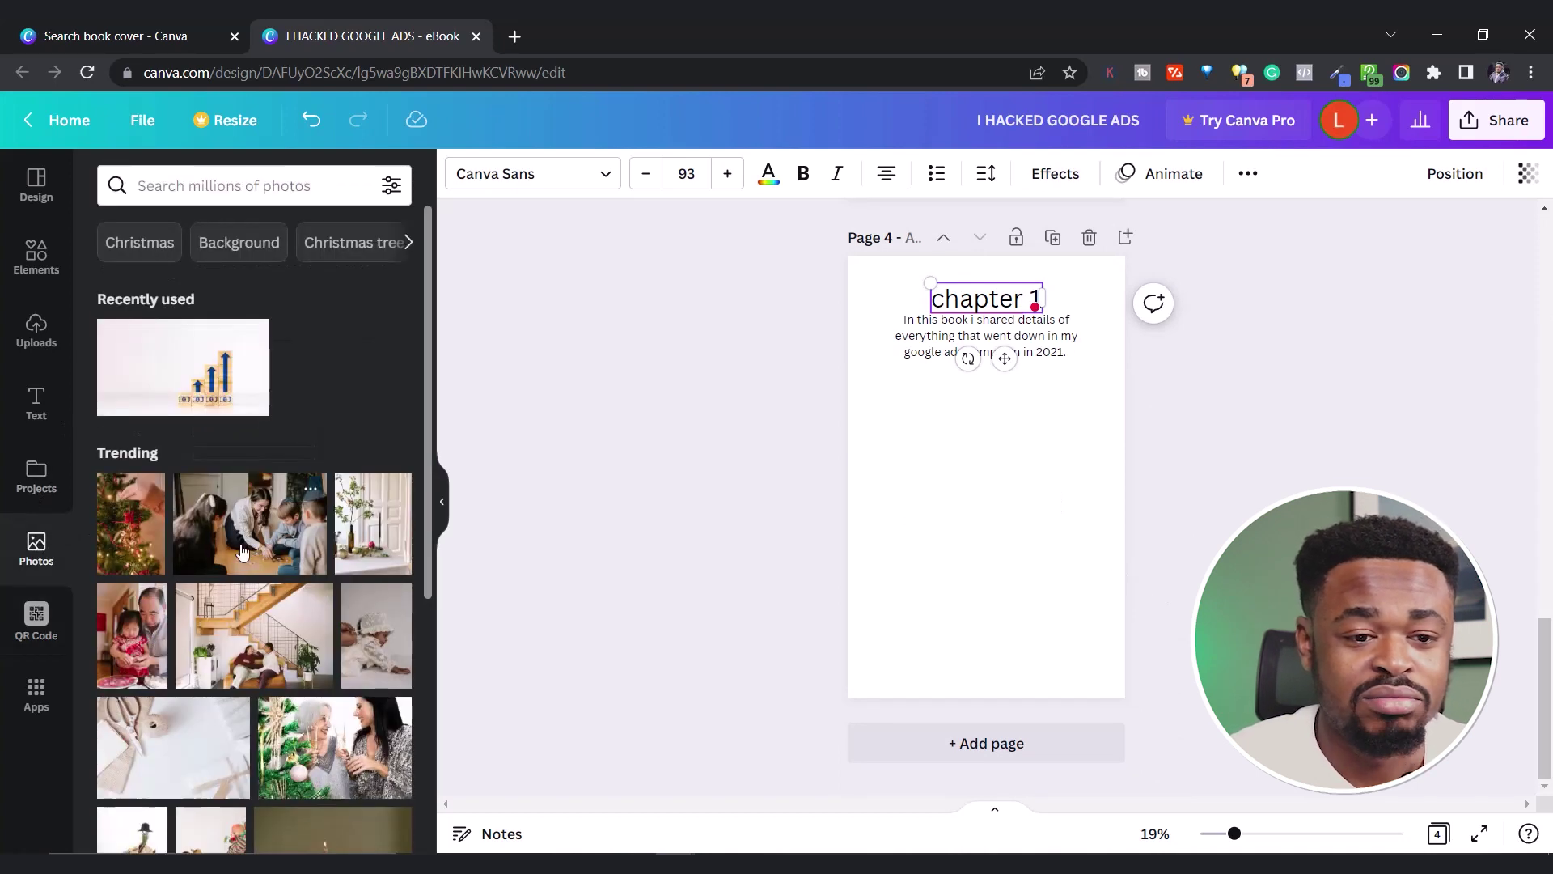
Step: Drag the staircase living-room photo onto page 4 beneath the chapter 1 paragraph
{"action": "left_click", "coordinate": [224, 193]}
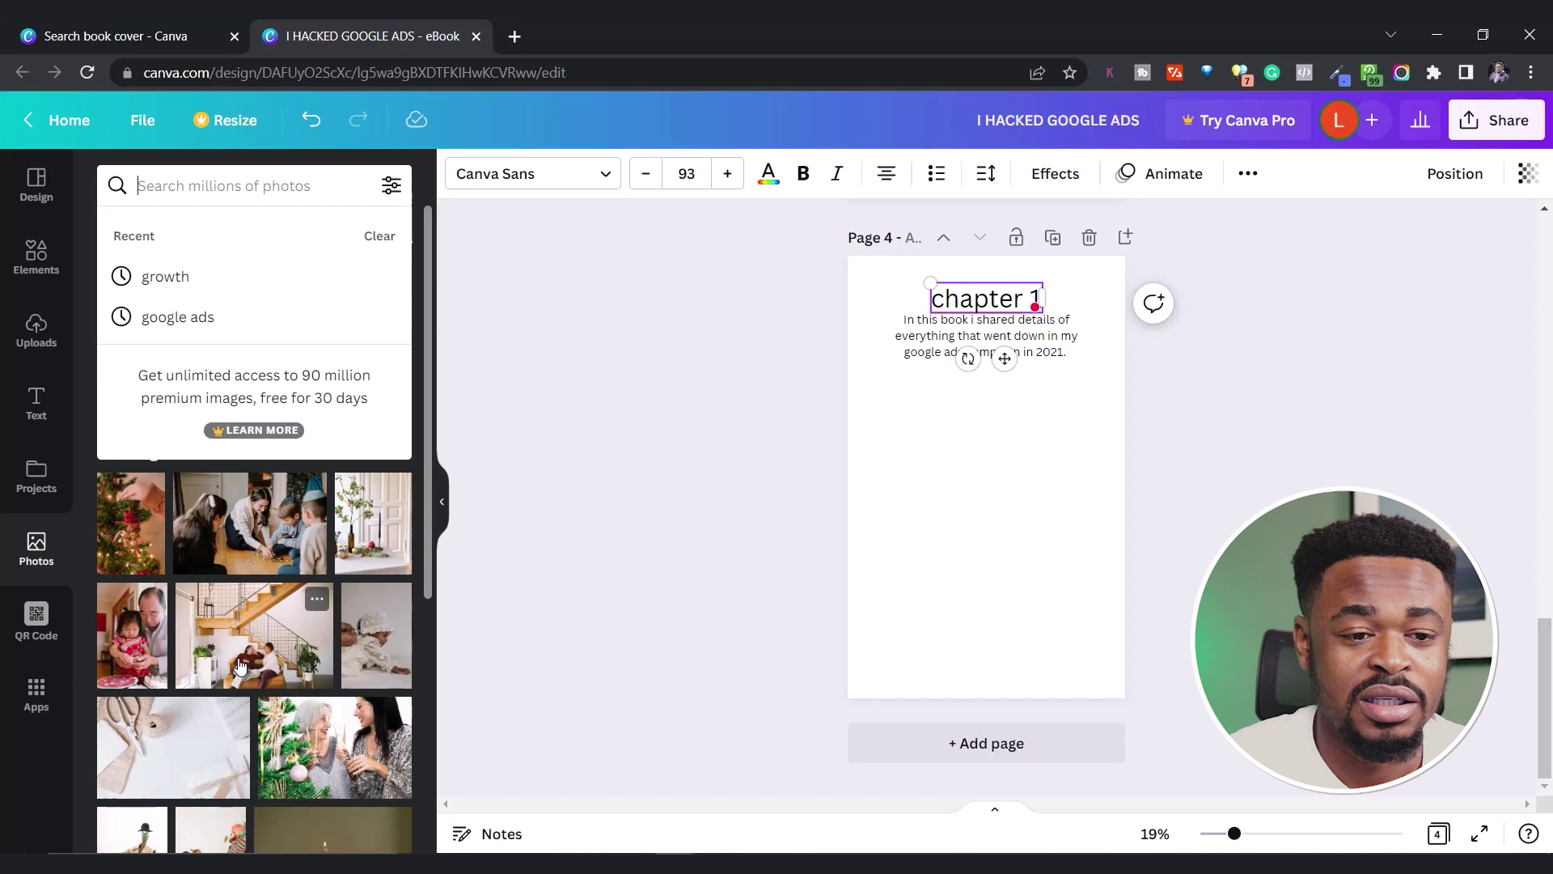
{"action": "left_click_drag", "start_coordinate": [239, 665], "coordinate": [936, 516]}
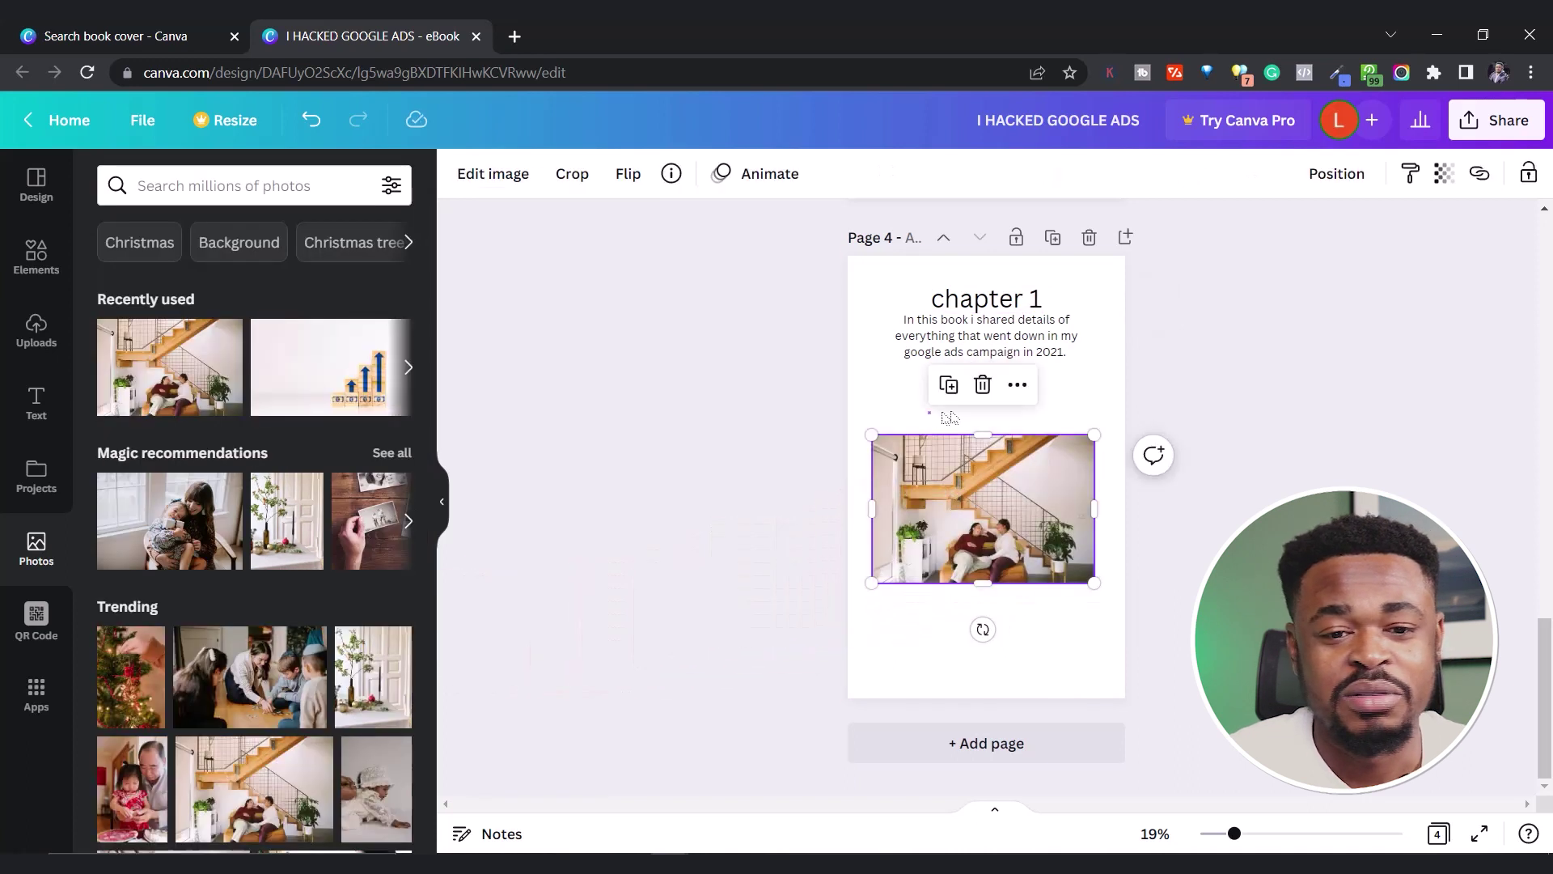
{"action": "left_click", "coordinate": [934, 417]}
{"action": "scroll", "coordinate": [1117, 607], "scroll_direction": "up", "scroll_amount": 2}
{"action": "scroll", "coordinate": [1117, 606], "scroll_direction": "up", "scroll_amount": 4}
{"action": "scroll", "coordinate": [1117, 606], "scroll_direction": "down", "scroll_amount": 5}
{"action": "scroll", "coordinate": [988, 485], "scroll_direction": "up", "scroll_amount": 3}
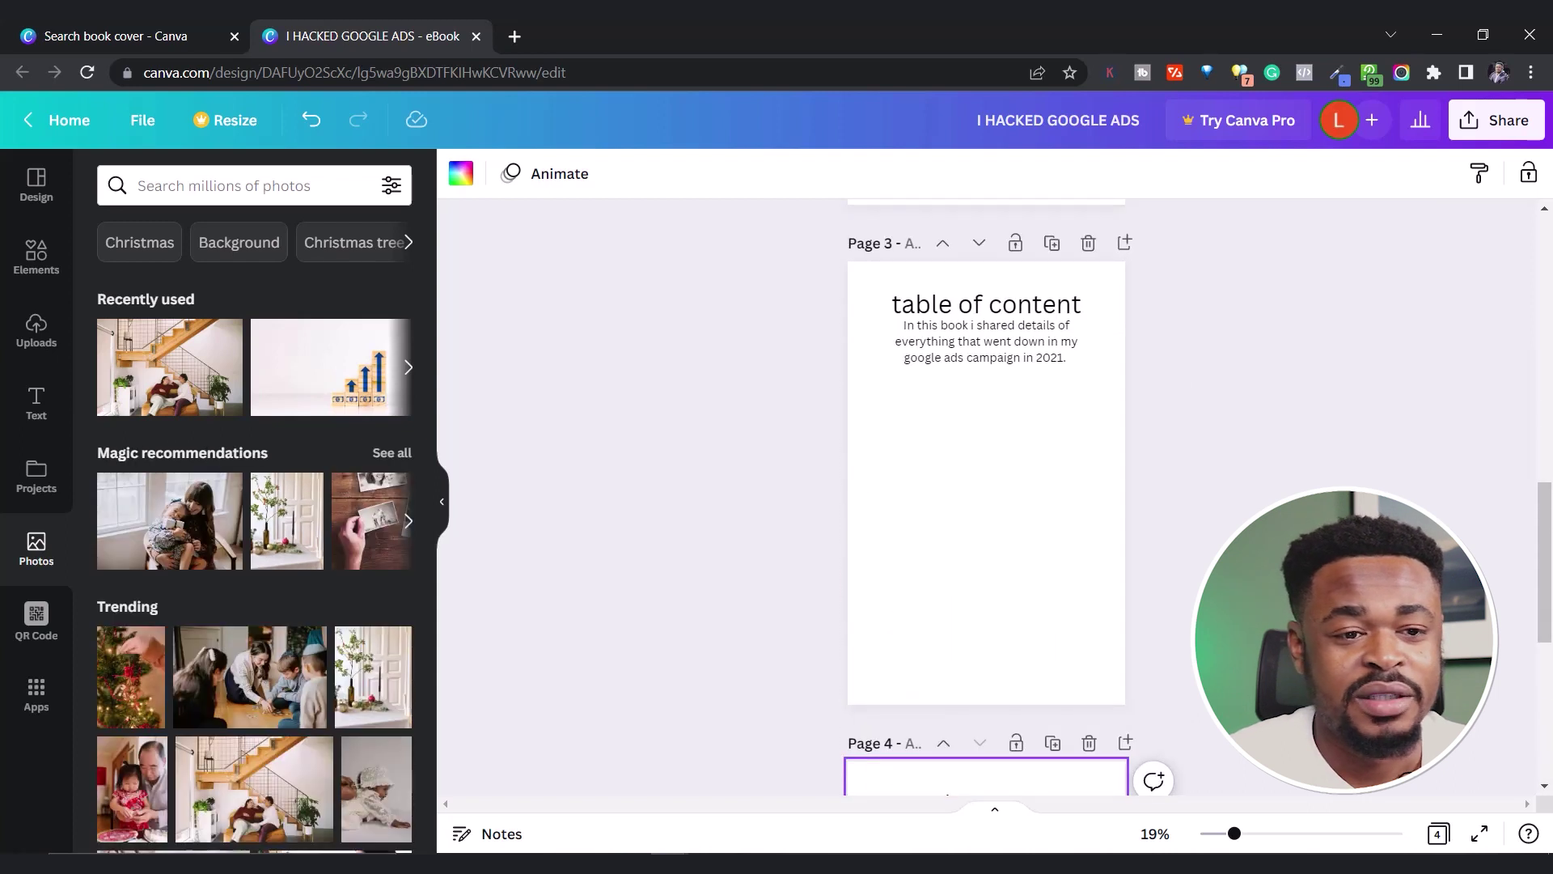
{"action": "scroll", "coordinate": [987, 486], "scroll_direction": "up", "scroll_amount": 6}
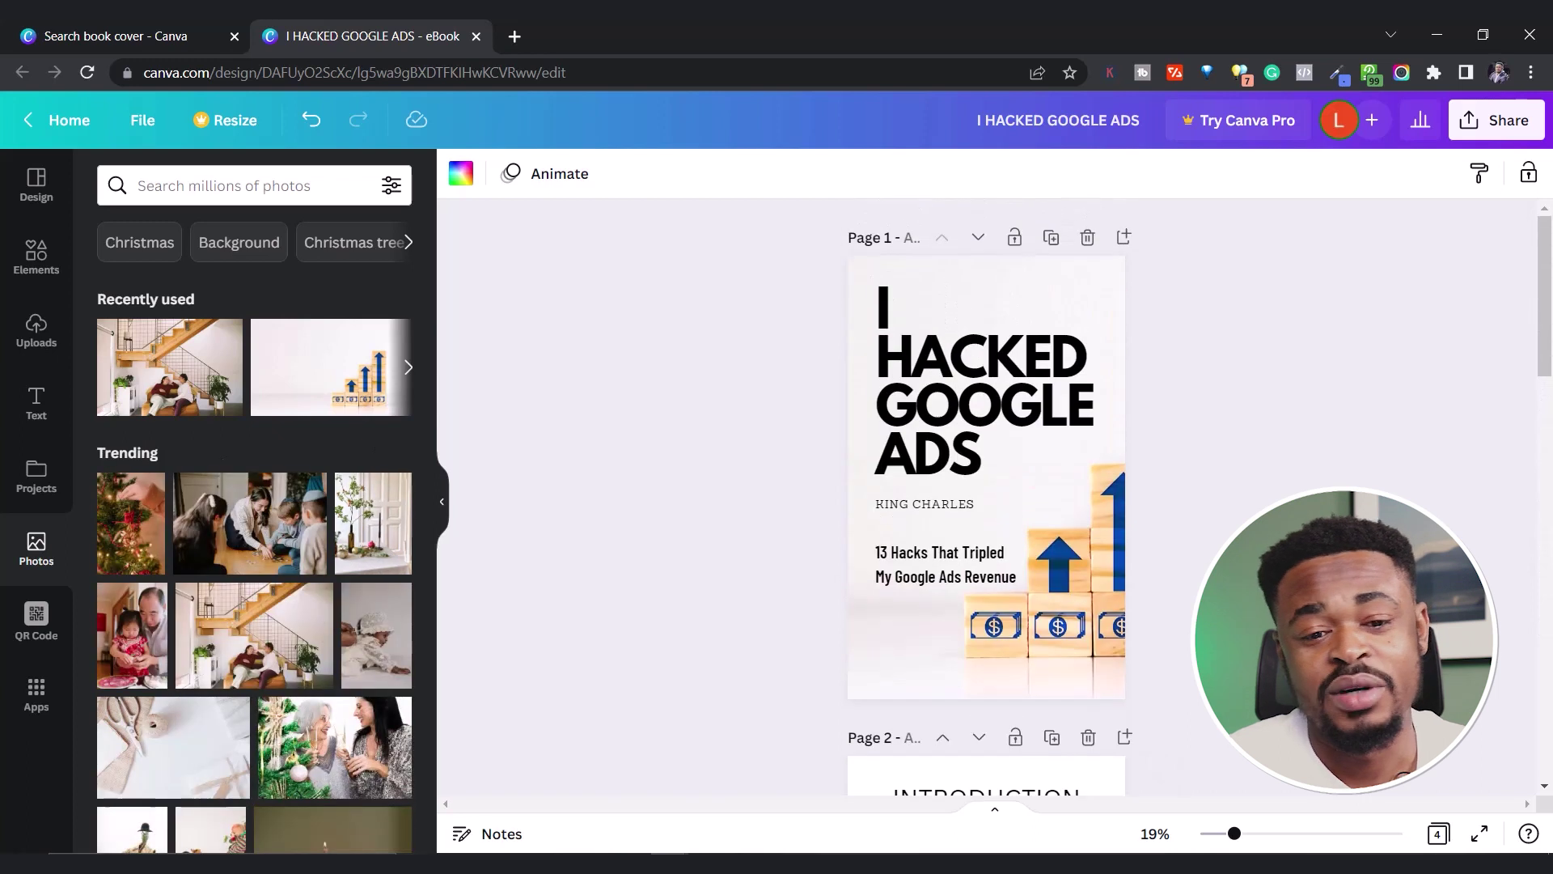
{"action": "scroll", "coordinate": [987, 486], "scroll_direction": "down", "scroll_amount": 5}
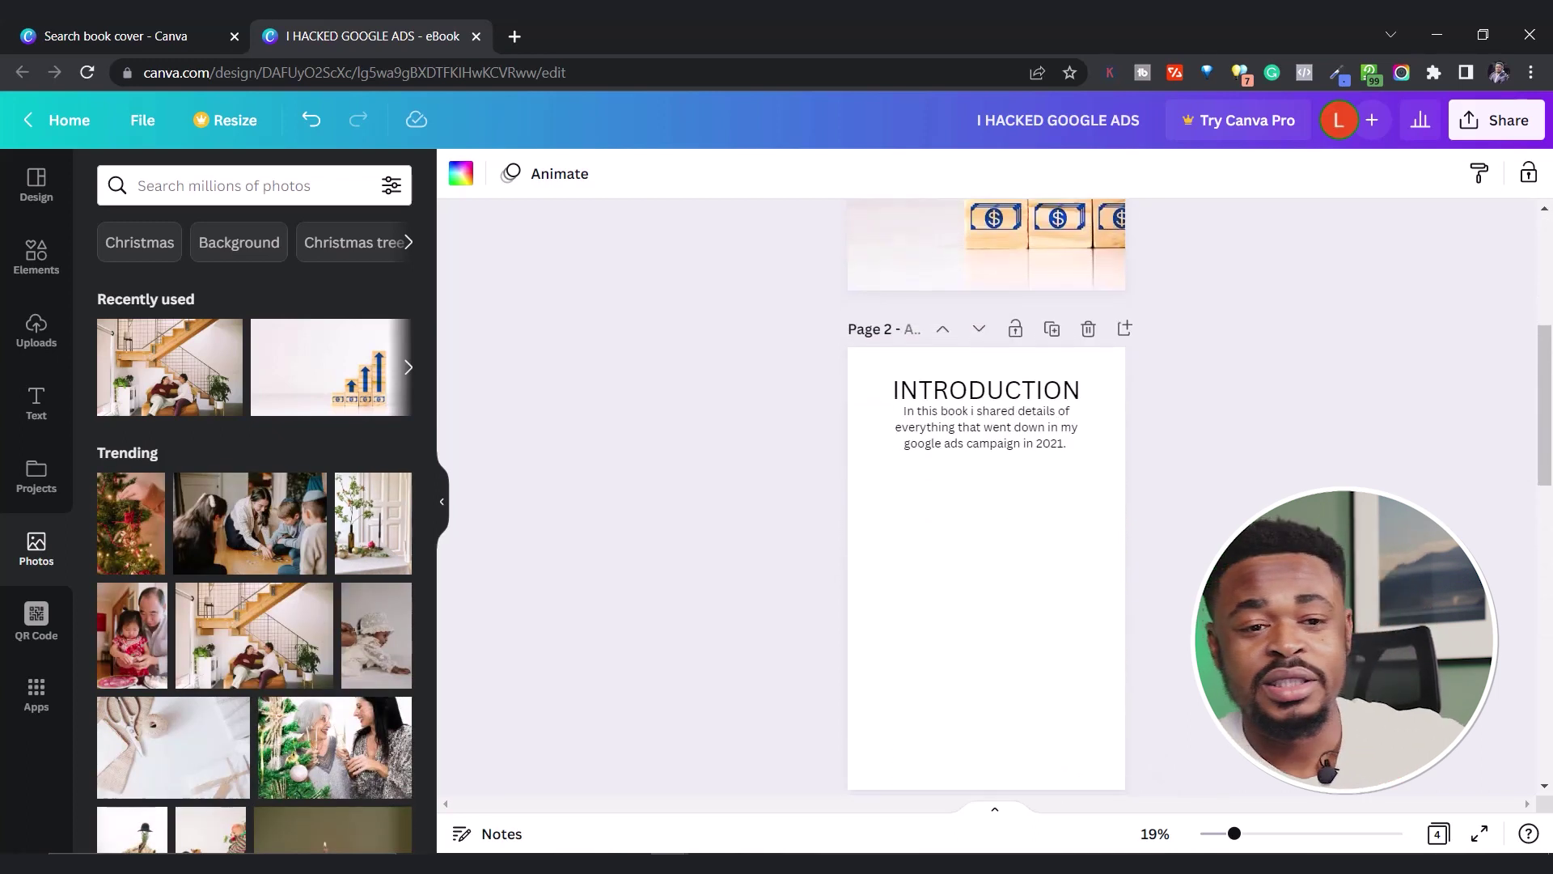
{"action": "scroll", "coordinate": [1458, 211], "scroll_direction": "down", "scroll_amount": 8}
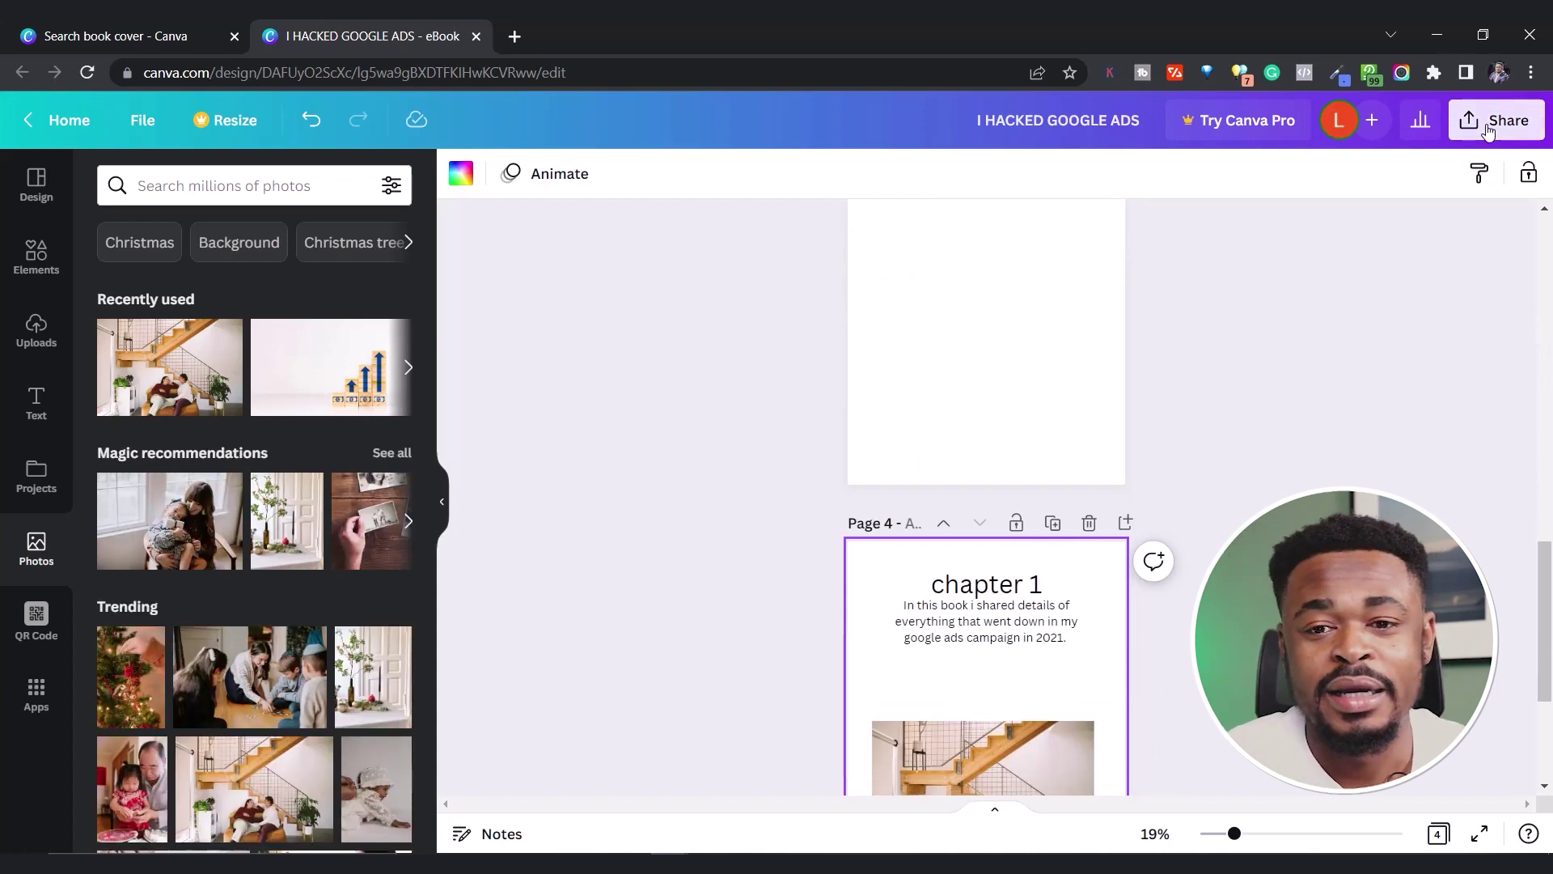
Step: Download all four eBook pages as a PDF Standard file
{"action": "left_click", "coordinate": [1494, 122]}
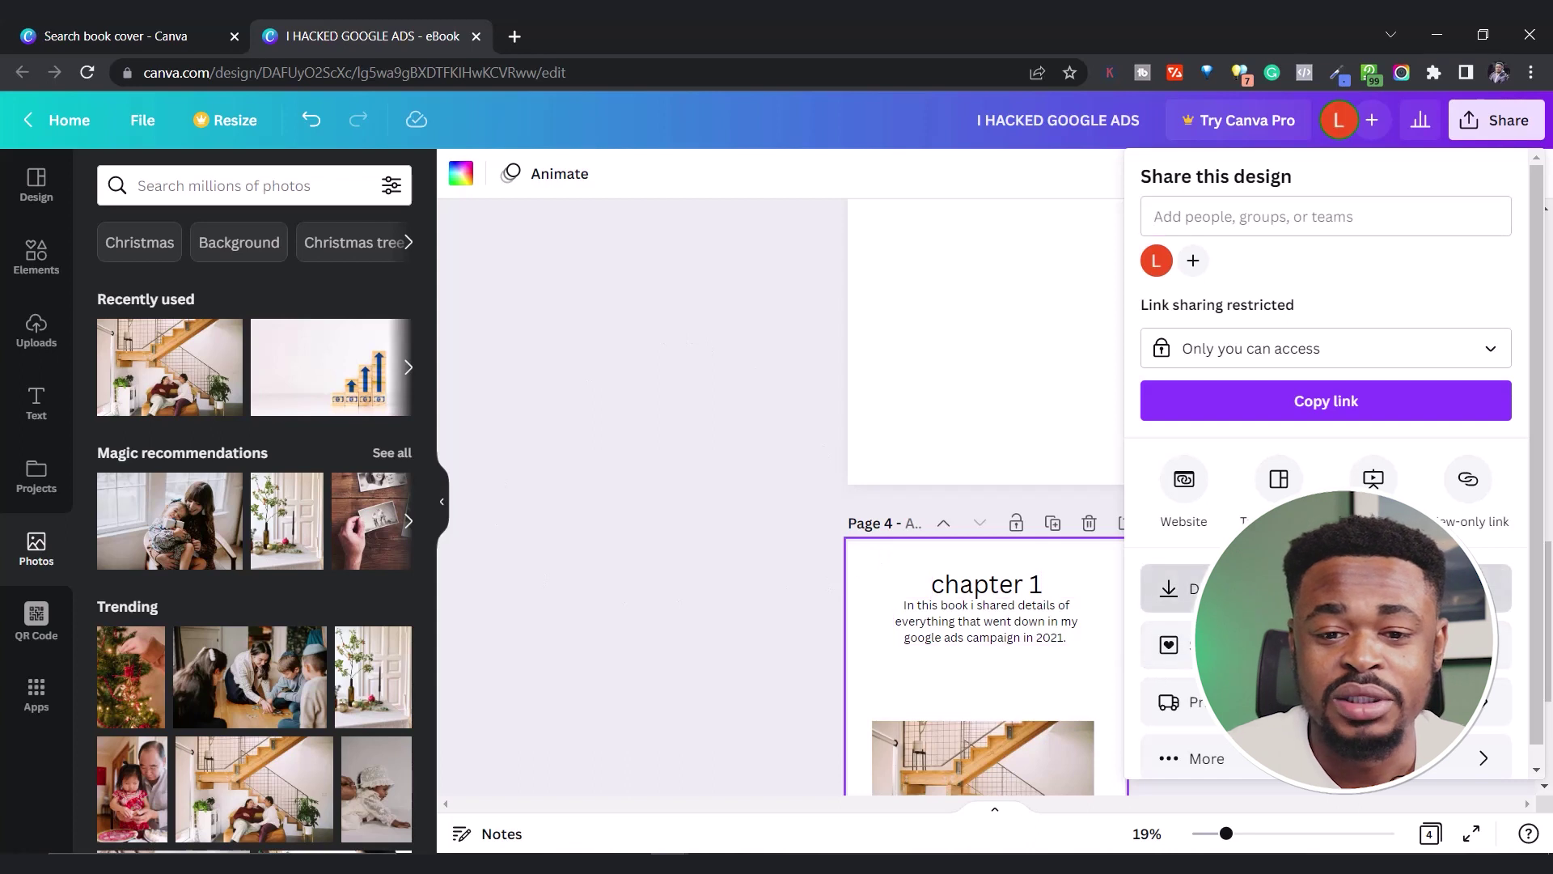
{"action": "left_click", "coordinate": [1173, 589]}
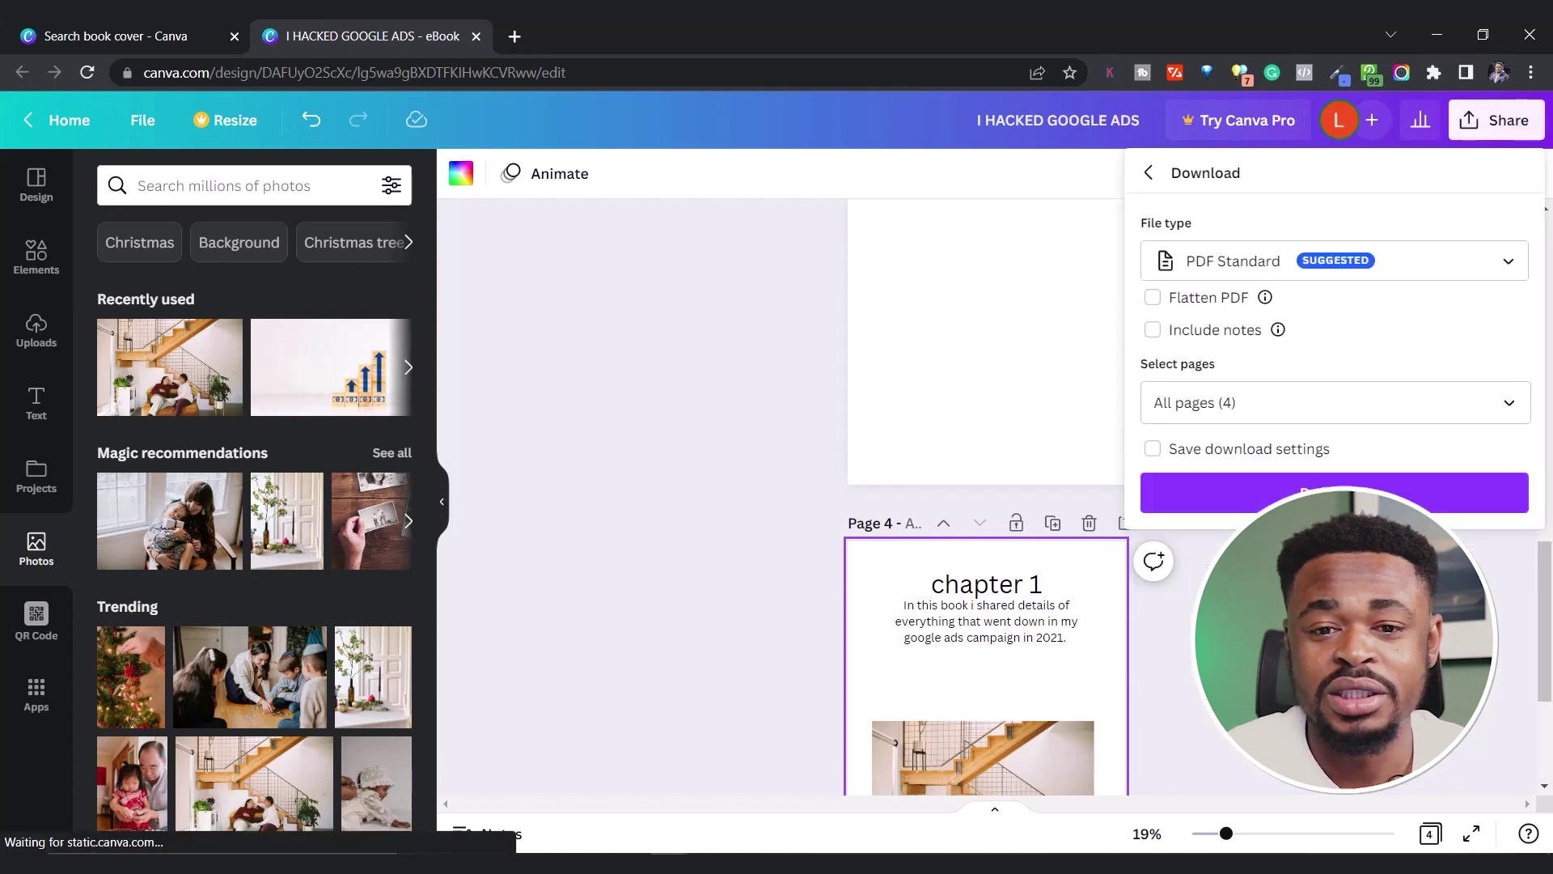
{"action": "left_click", "coordinate": [1258, 507]}
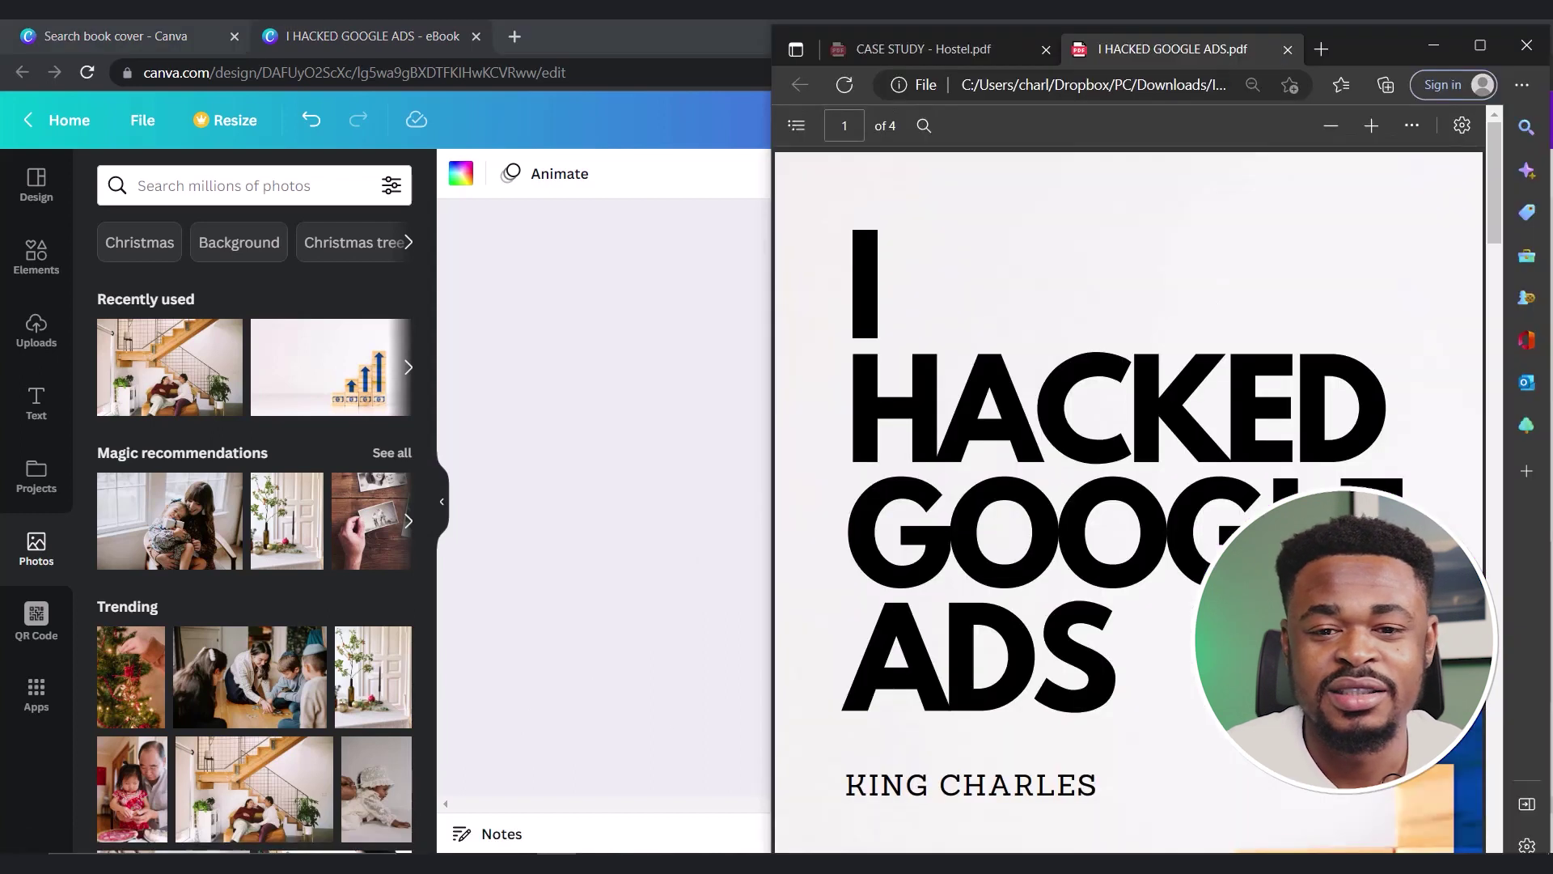
Step: Zoom out in Edge, scroll the exported PDF back to its cover, and return to Canva
{"action": "left_click", "coordinate": [1330, 126]}
{"action": "left_click", "coordinate": [1330, 126]}
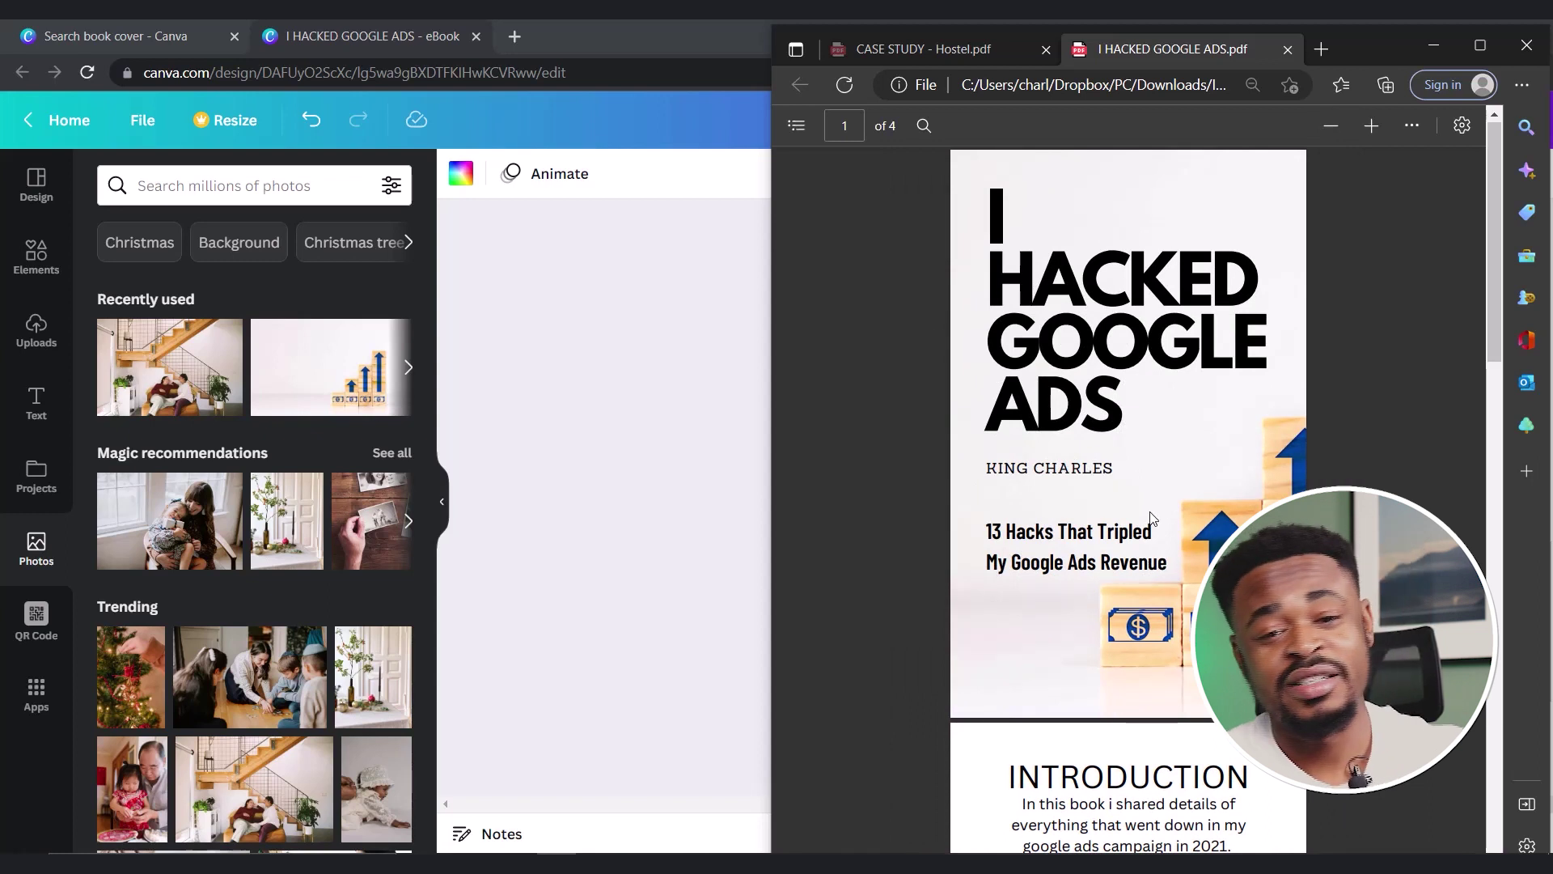
{"action": "scroll", "coordinate": [1152, 516], "scroll_direction": "down", "scroll_amount": 10}
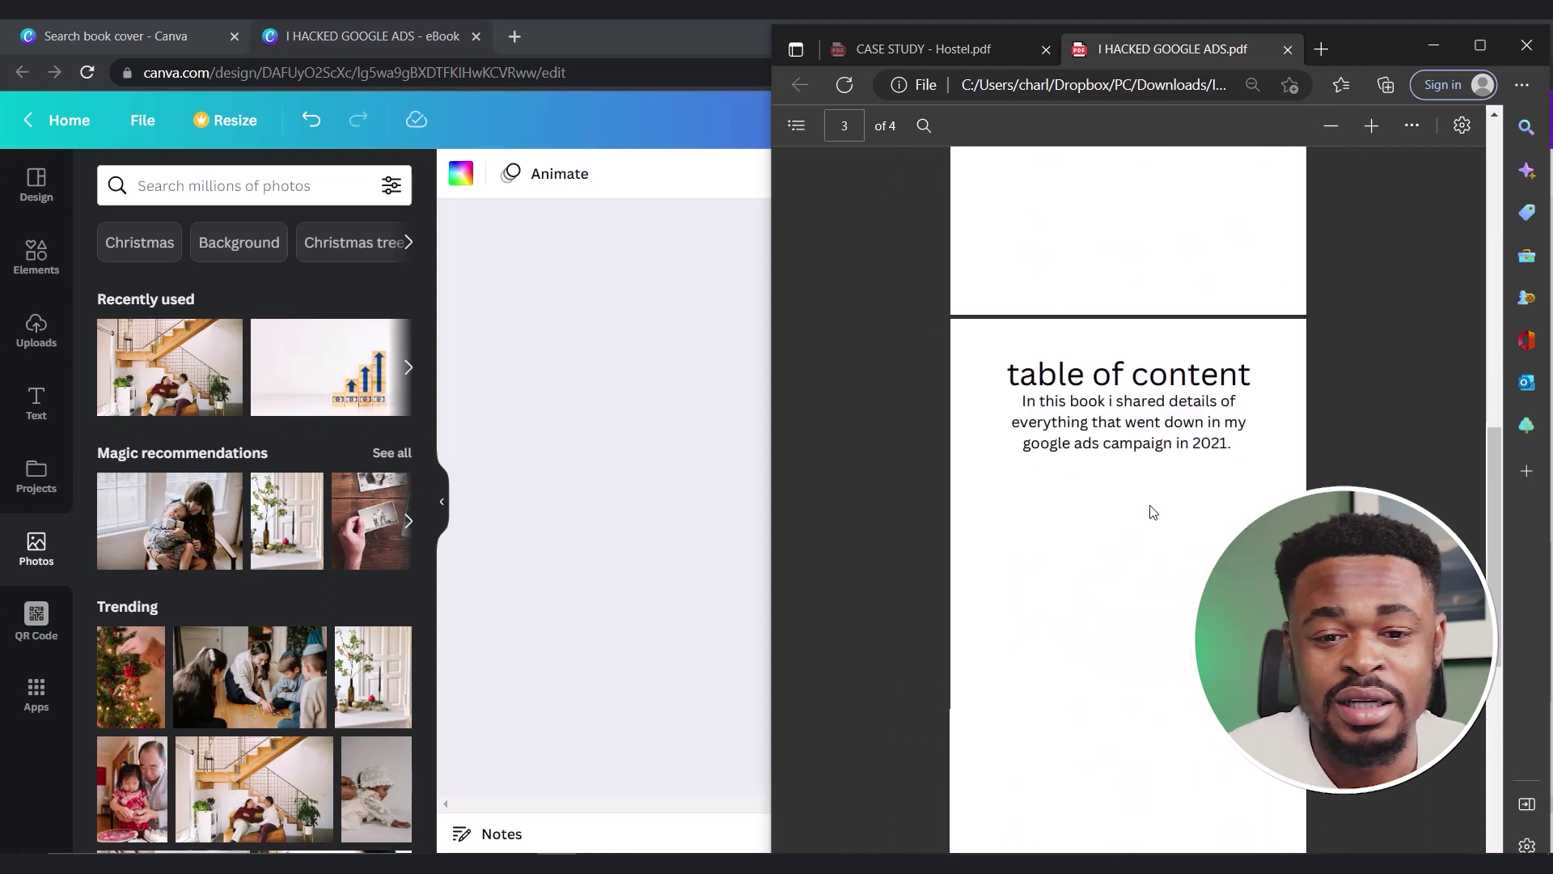
{"action": "scroll", "coordinate": [1153, 512], "scroll_direction": "down", "scroll_amount": 5}
{"action": "scroll", "coordinate": [1153, 510], "scroll_direction": "up", "scroll_amount": 2}
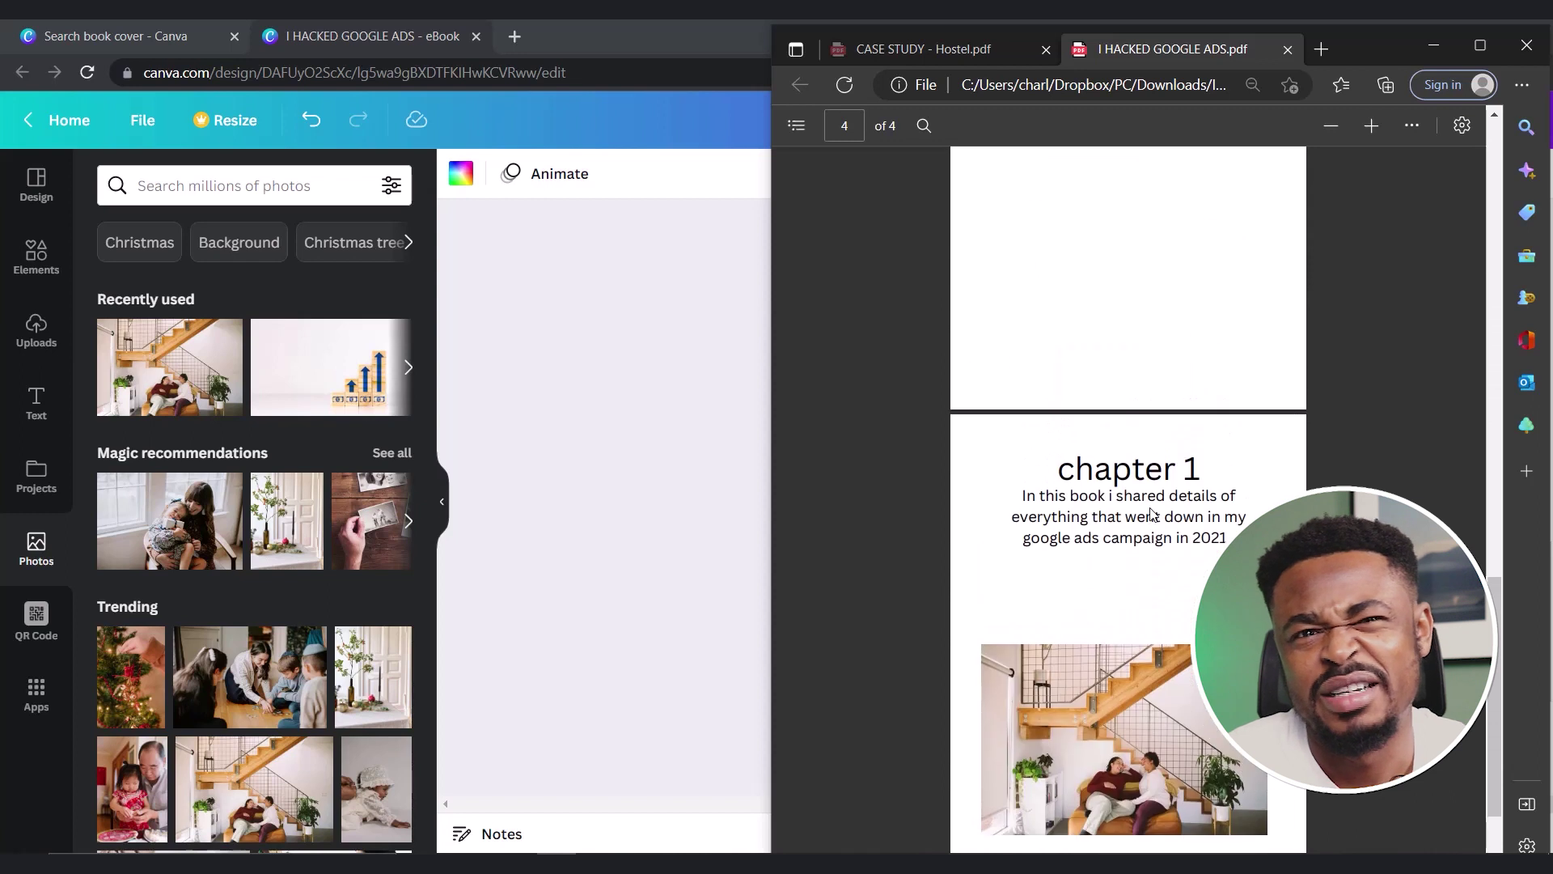
{"action": "scroll", "coordinate": [1151, 515], "scroll_direction": "up", "scroll_amount": 12}
{"action": "scroll", "coordinate": [1151, 515], "scroll_direction": "down", "scroll_amount": 12}
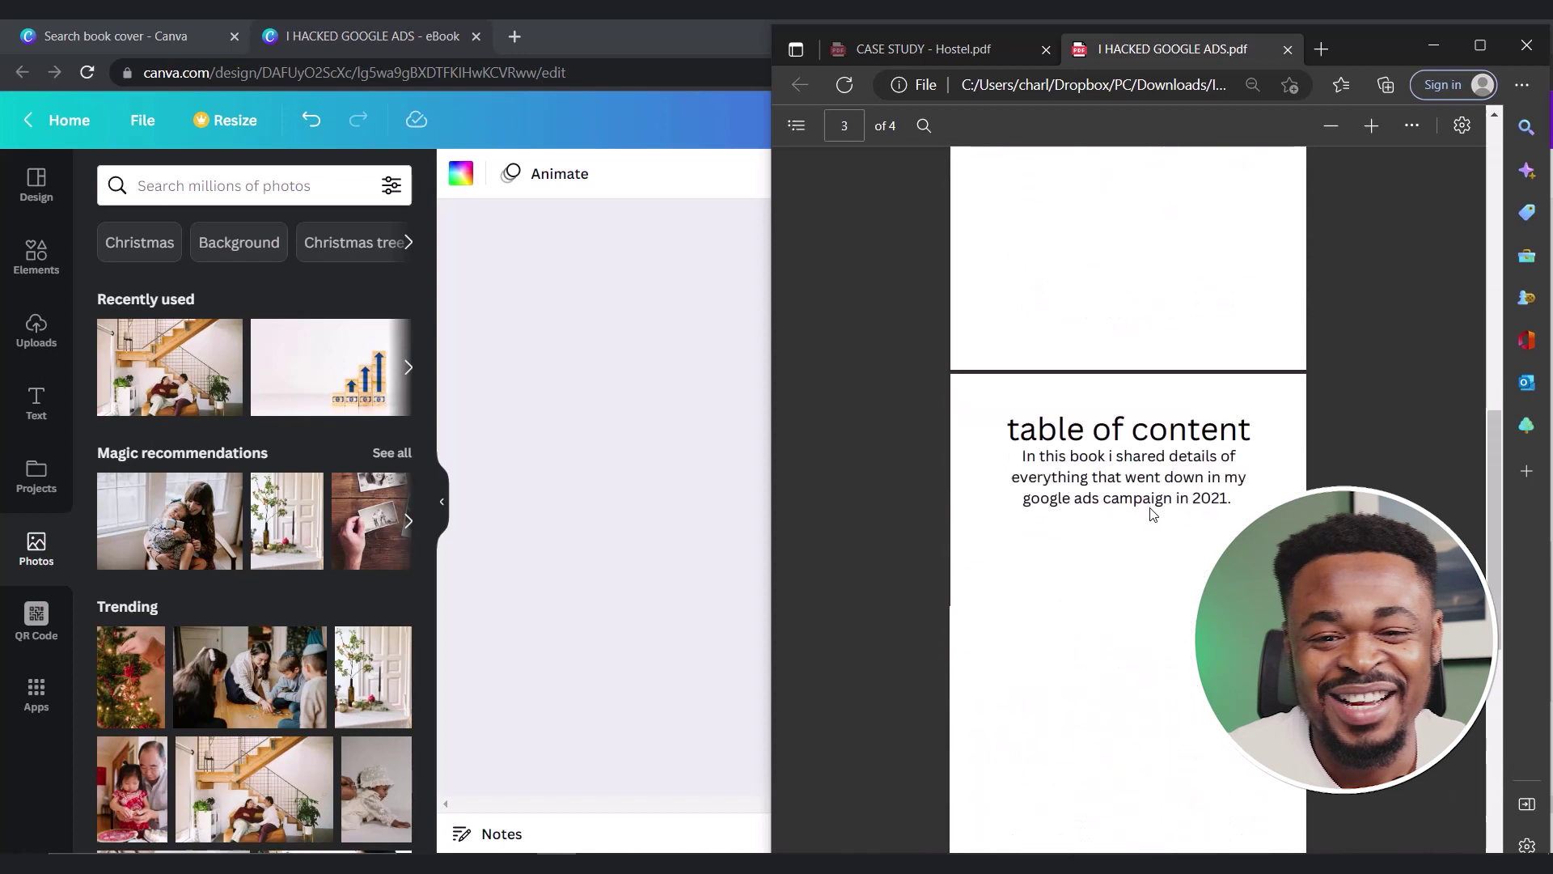
{"action": "scroll", "coordinate": [1152, 512], "scroll_direction": "up", "scroll_amount": 12}
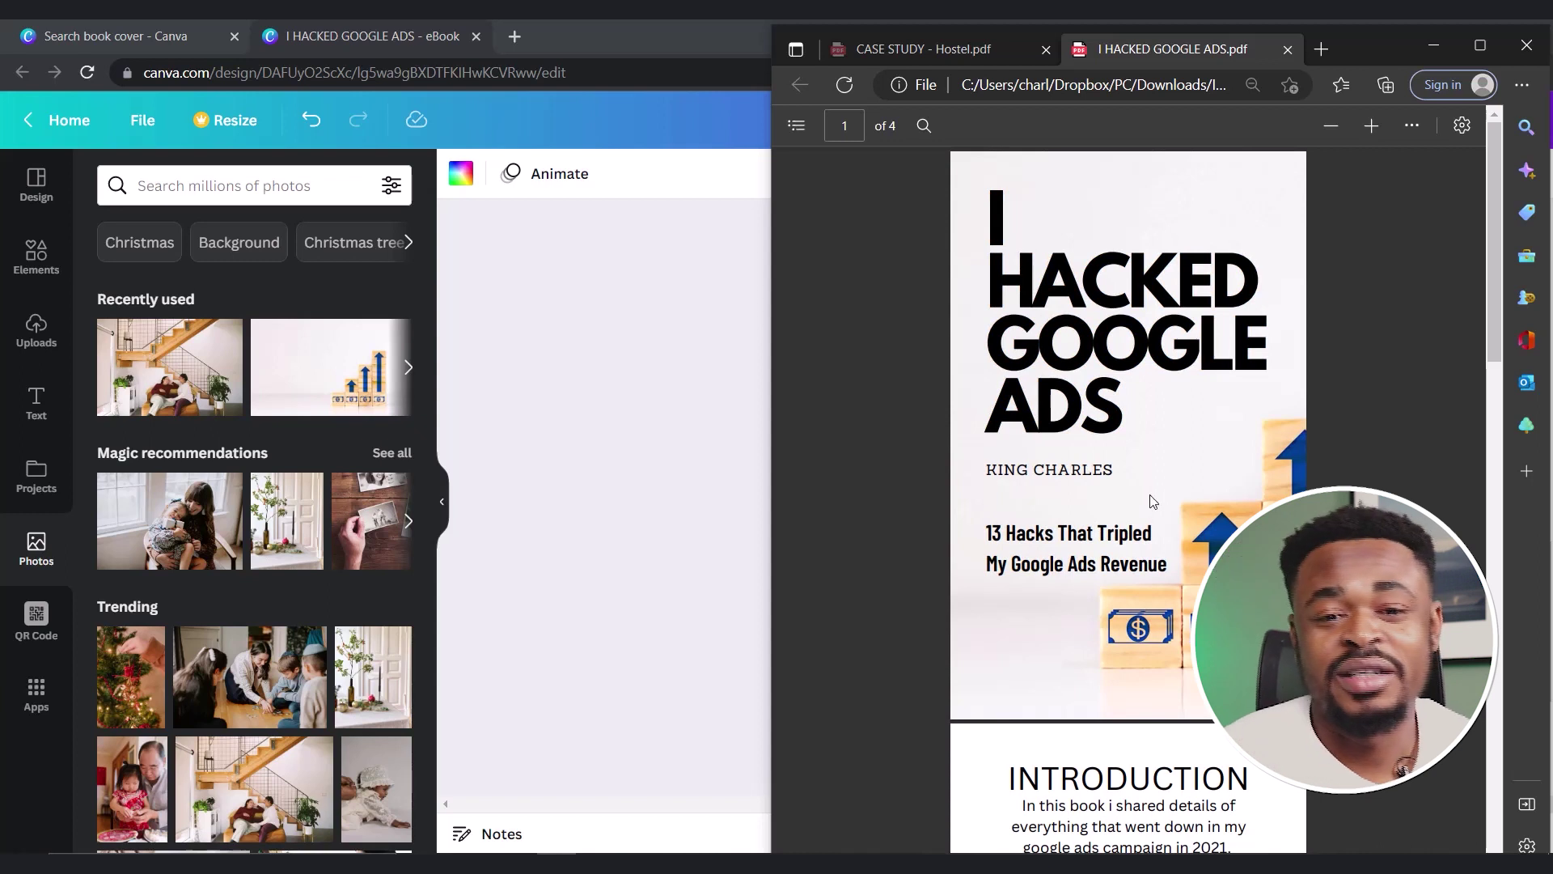
{"action": "left_click", "coordinate": [729, 445]}
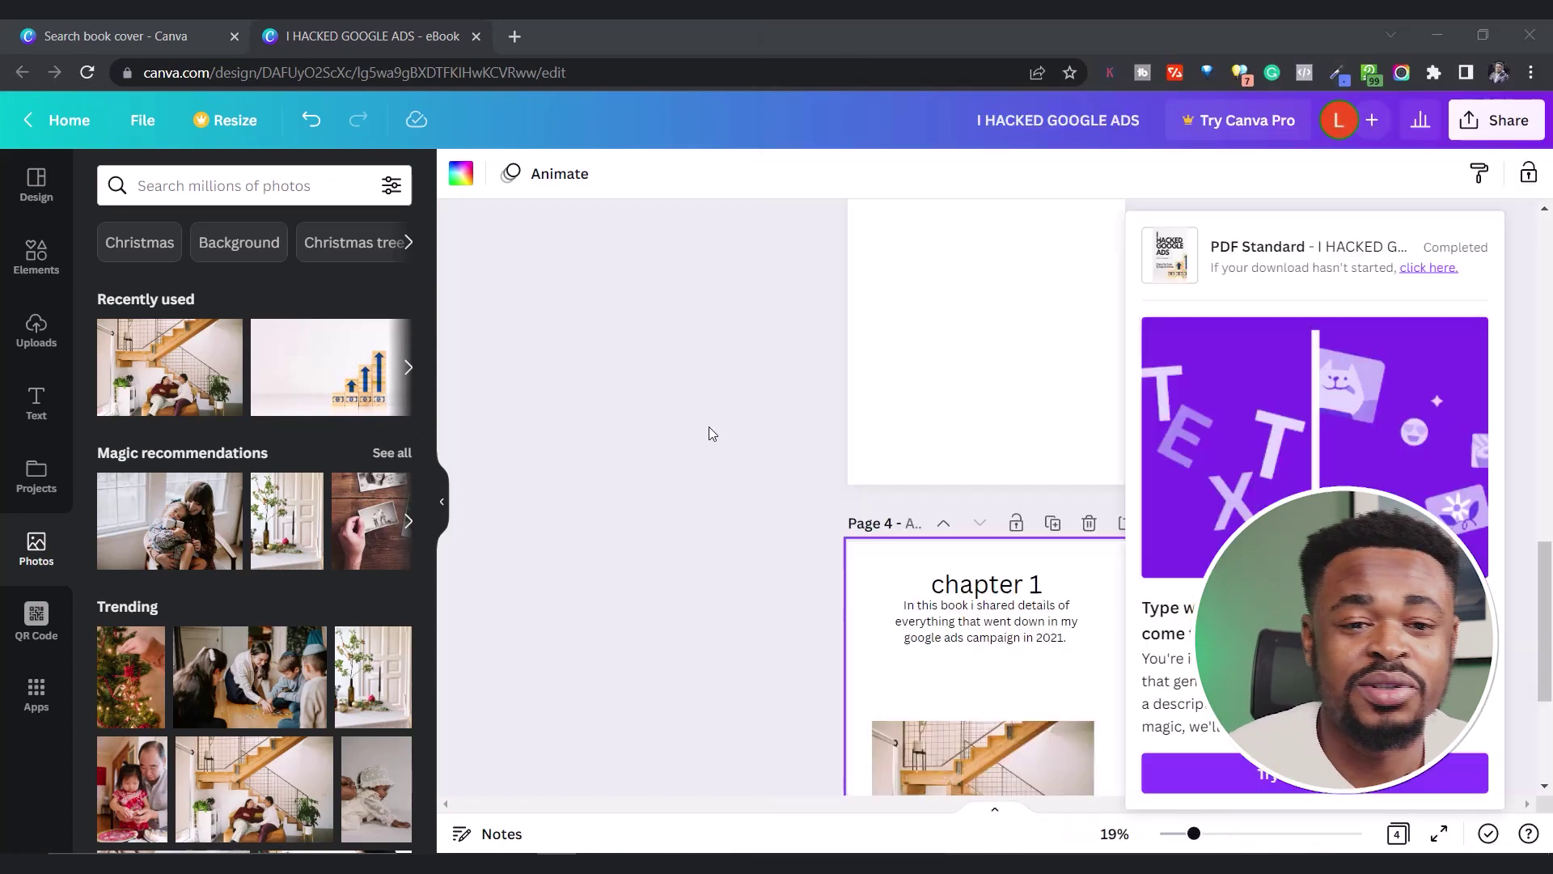
Step: Download the eBook pages as JPG images instead of PDF
{"action": "scroll", "coordinate": [954, 526], "scroll_direction": "up", "scroll_amount": 10}
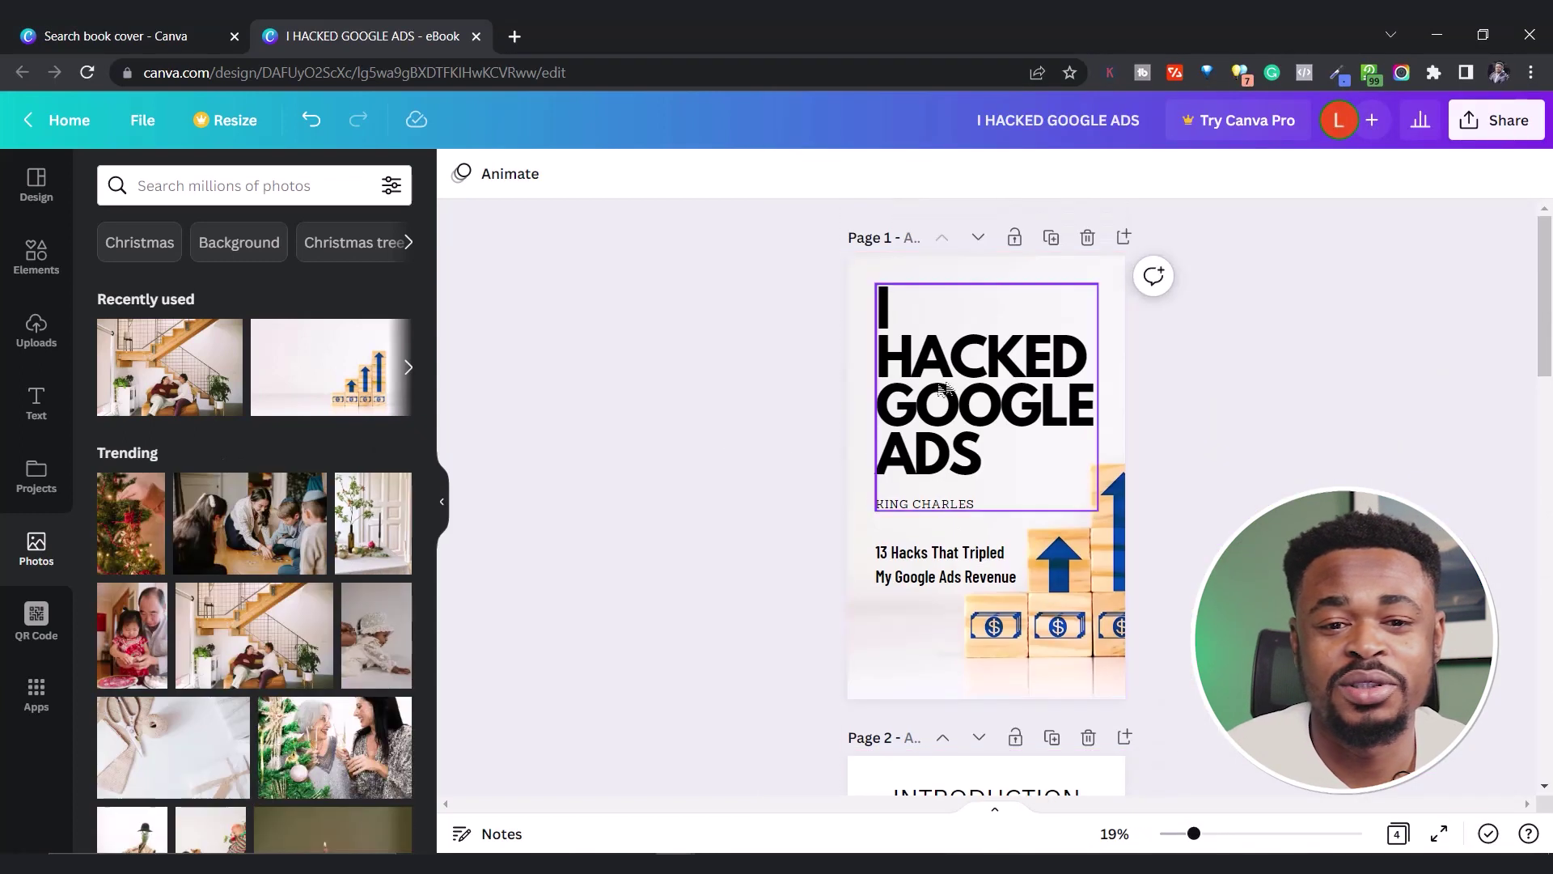
{"action": "left_click", "coordinate": [1488, 123]}
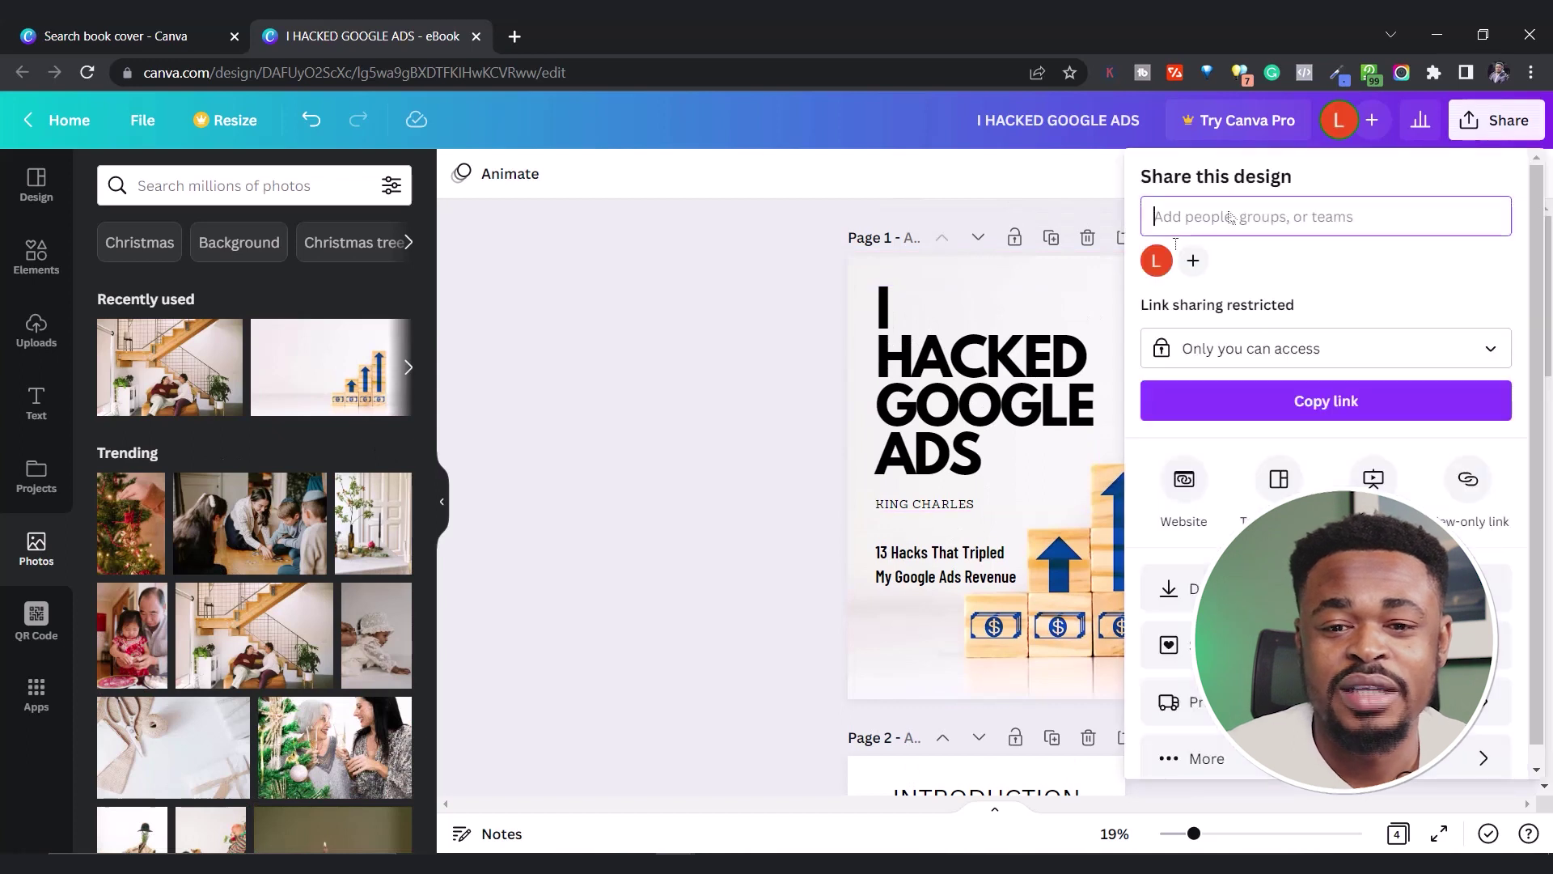
{"action": "left_click", "coordinate": [1177, 588]}
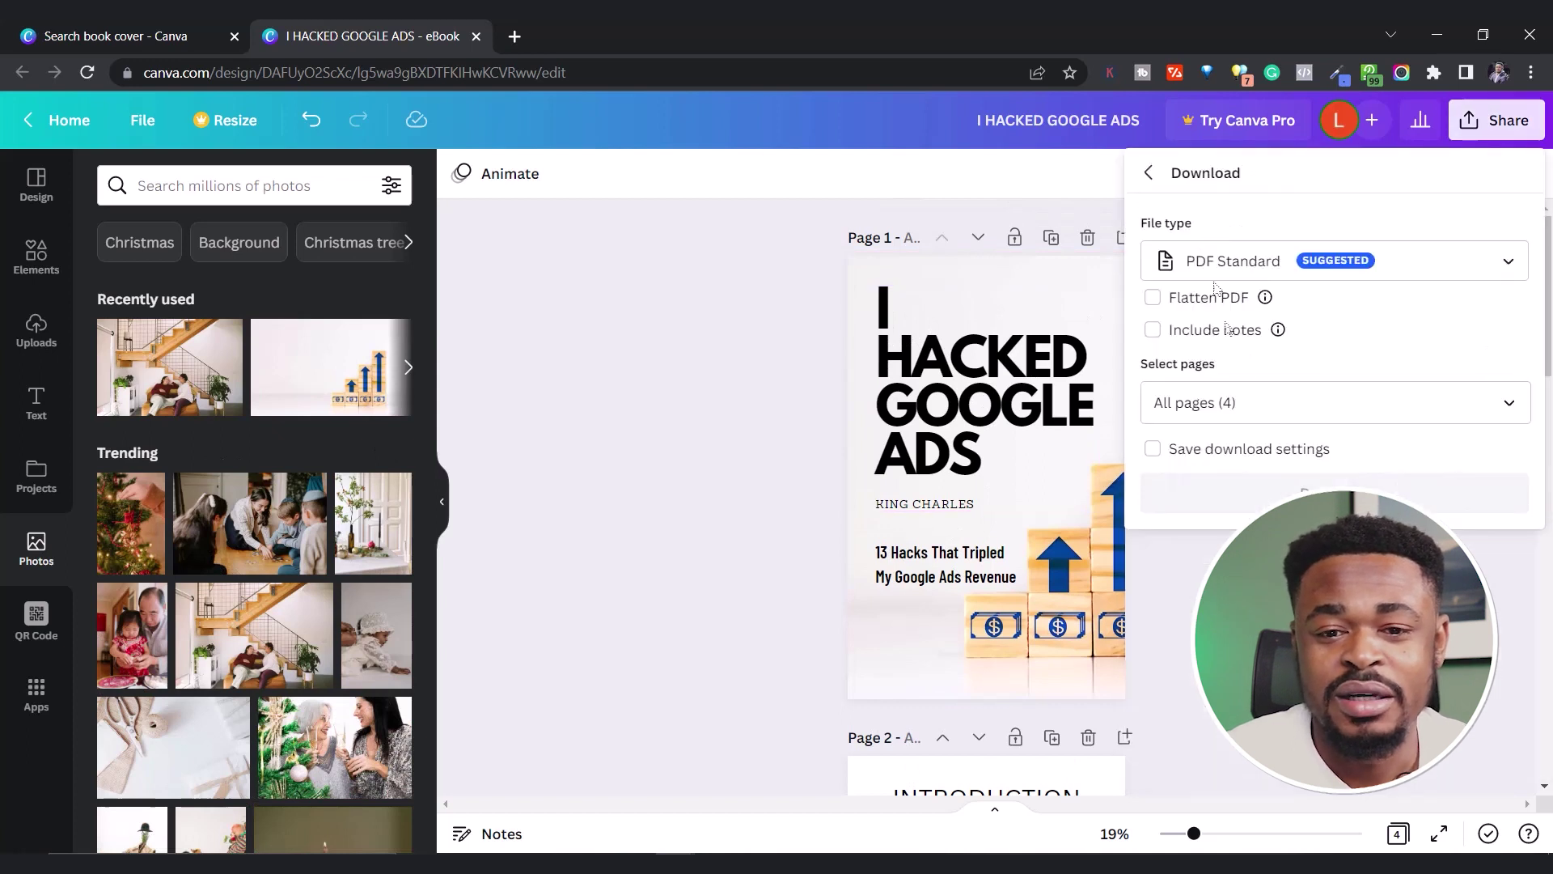
{"action": "left_click", "coordinate": [1224, 261]}
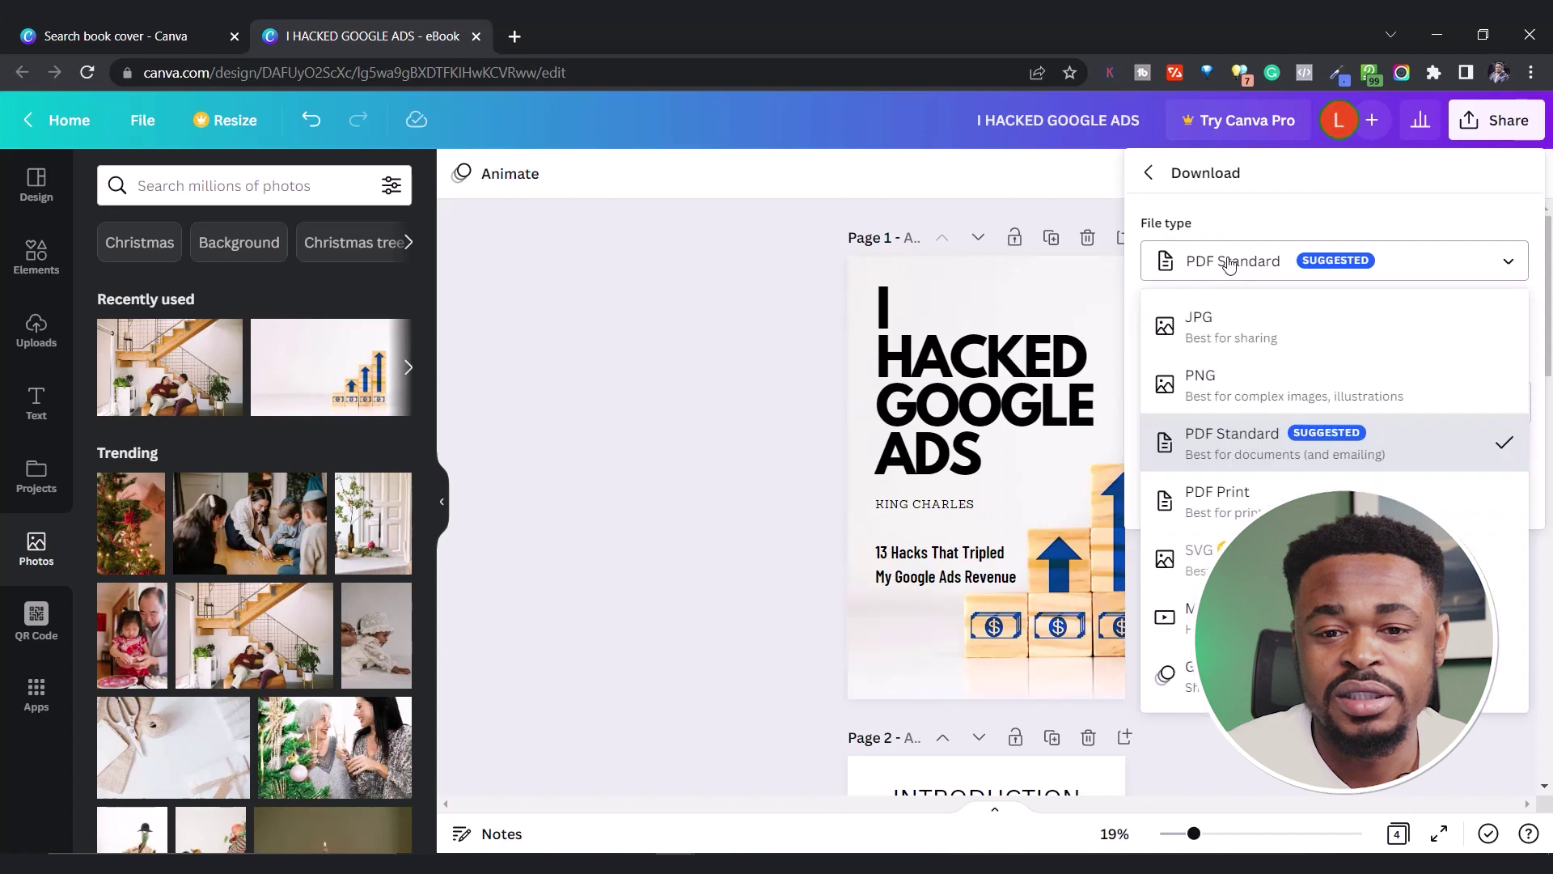
{"action": "left_click", "coordinate": [1226, 346]}
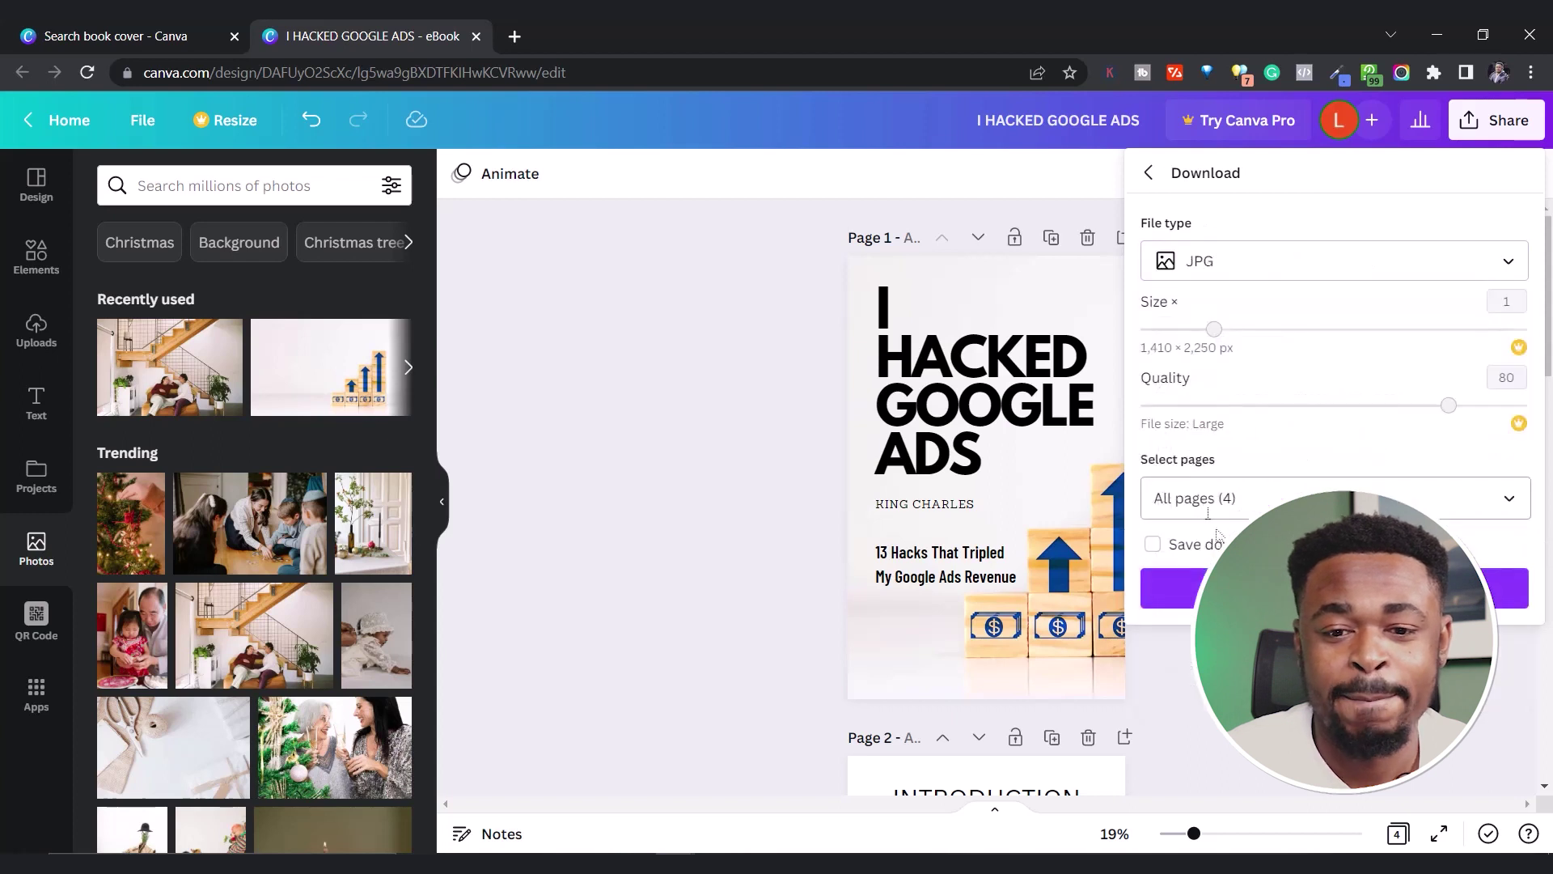
{"action": "left_click", "coordinate": [1335, 588]}
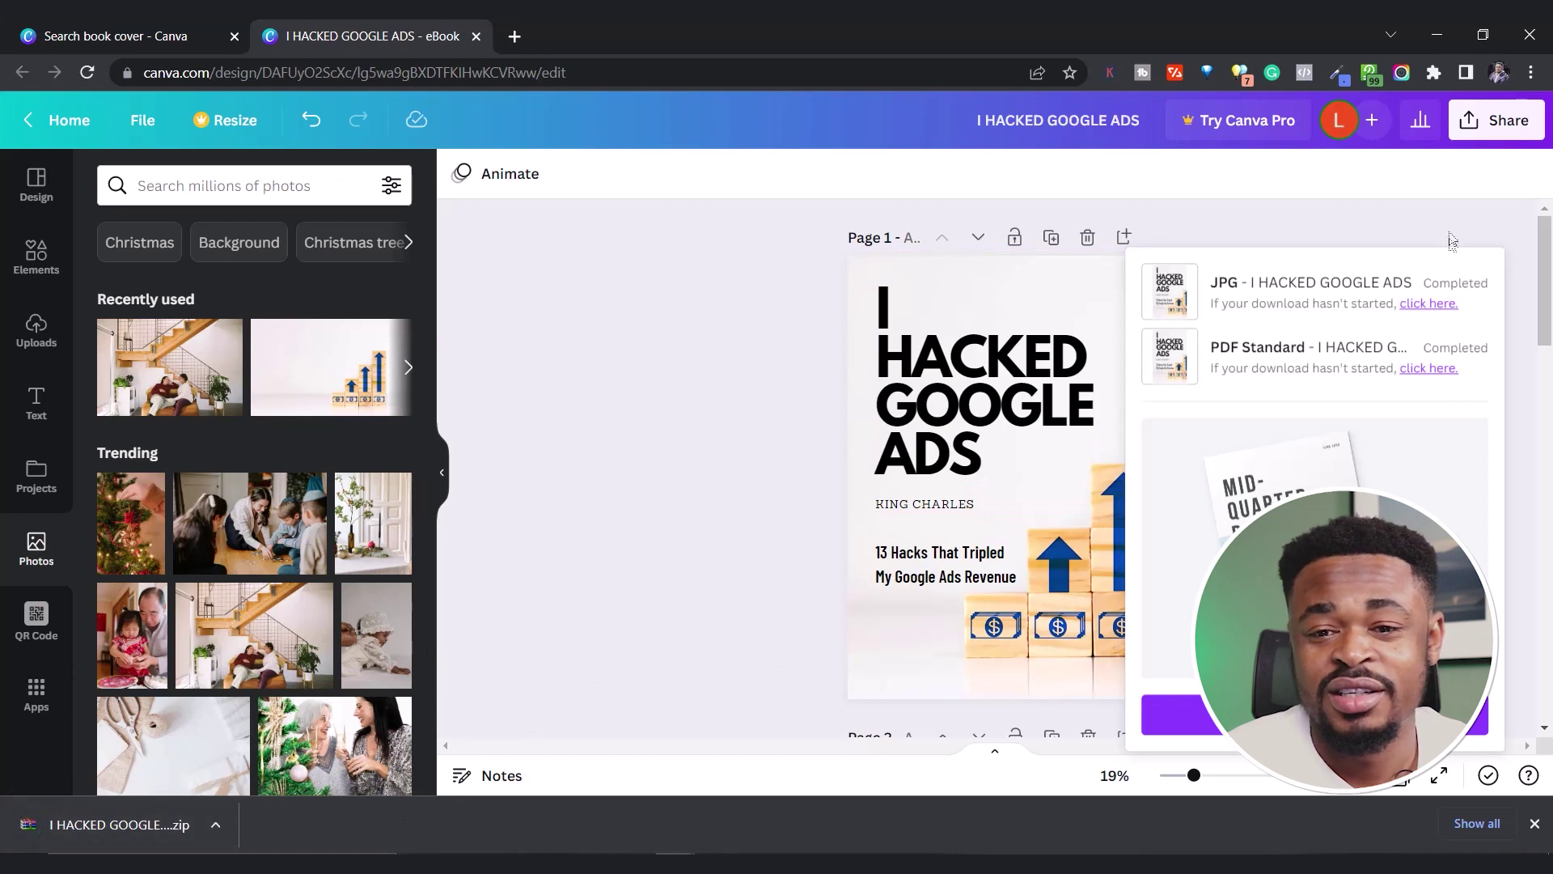
Step: Set up a second JPG download and bring up its Select pages list
{"action": "left_click", "coordinate": [1497, 120]}
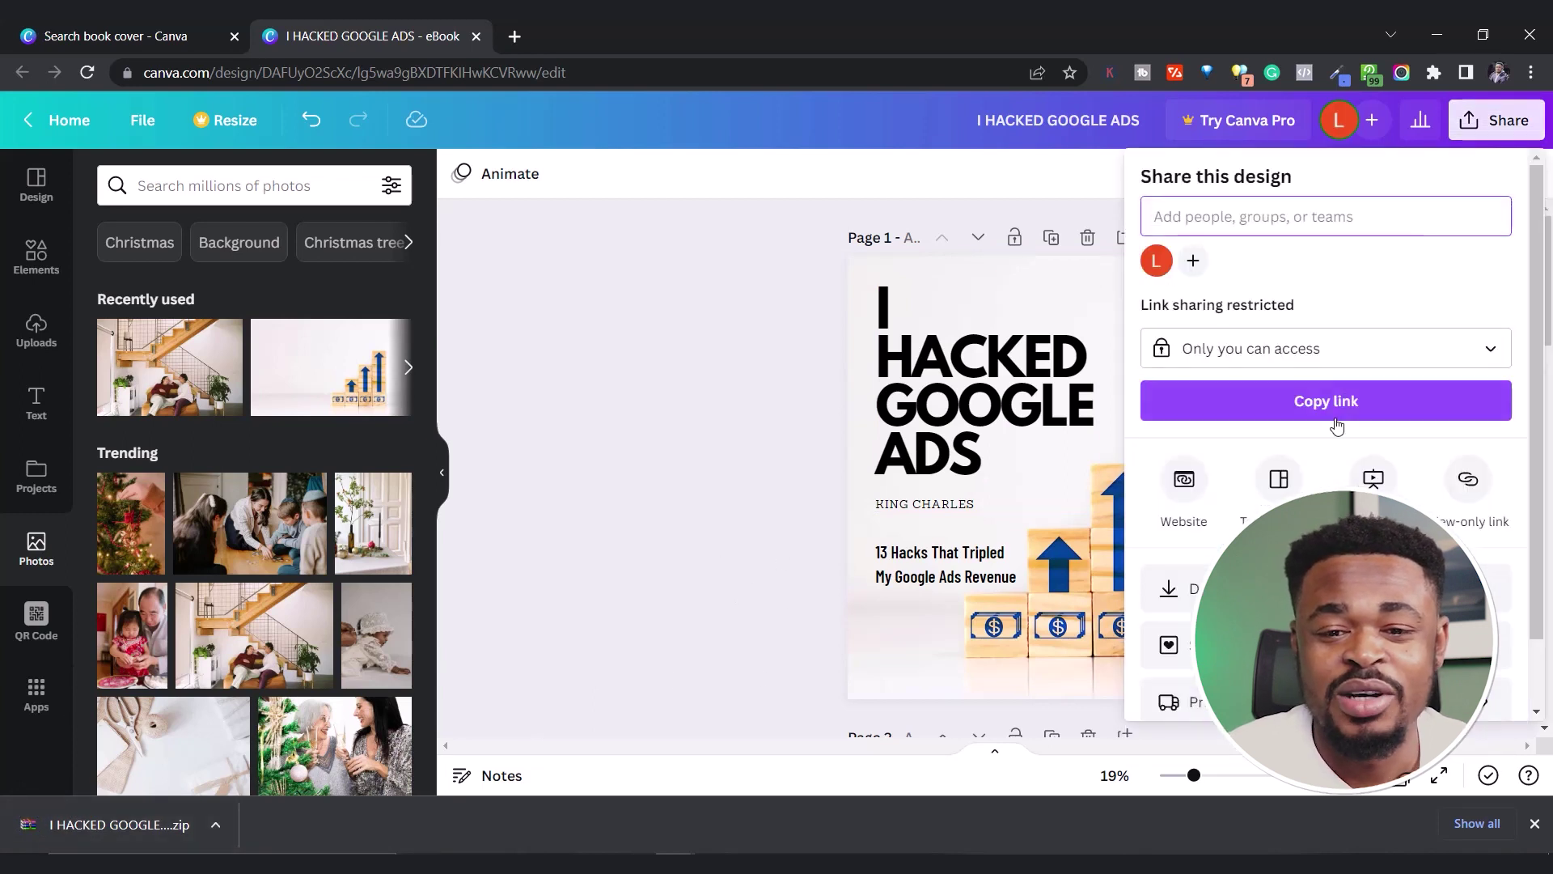
{"action": "left_click", "coordinate": [1181, 588]}
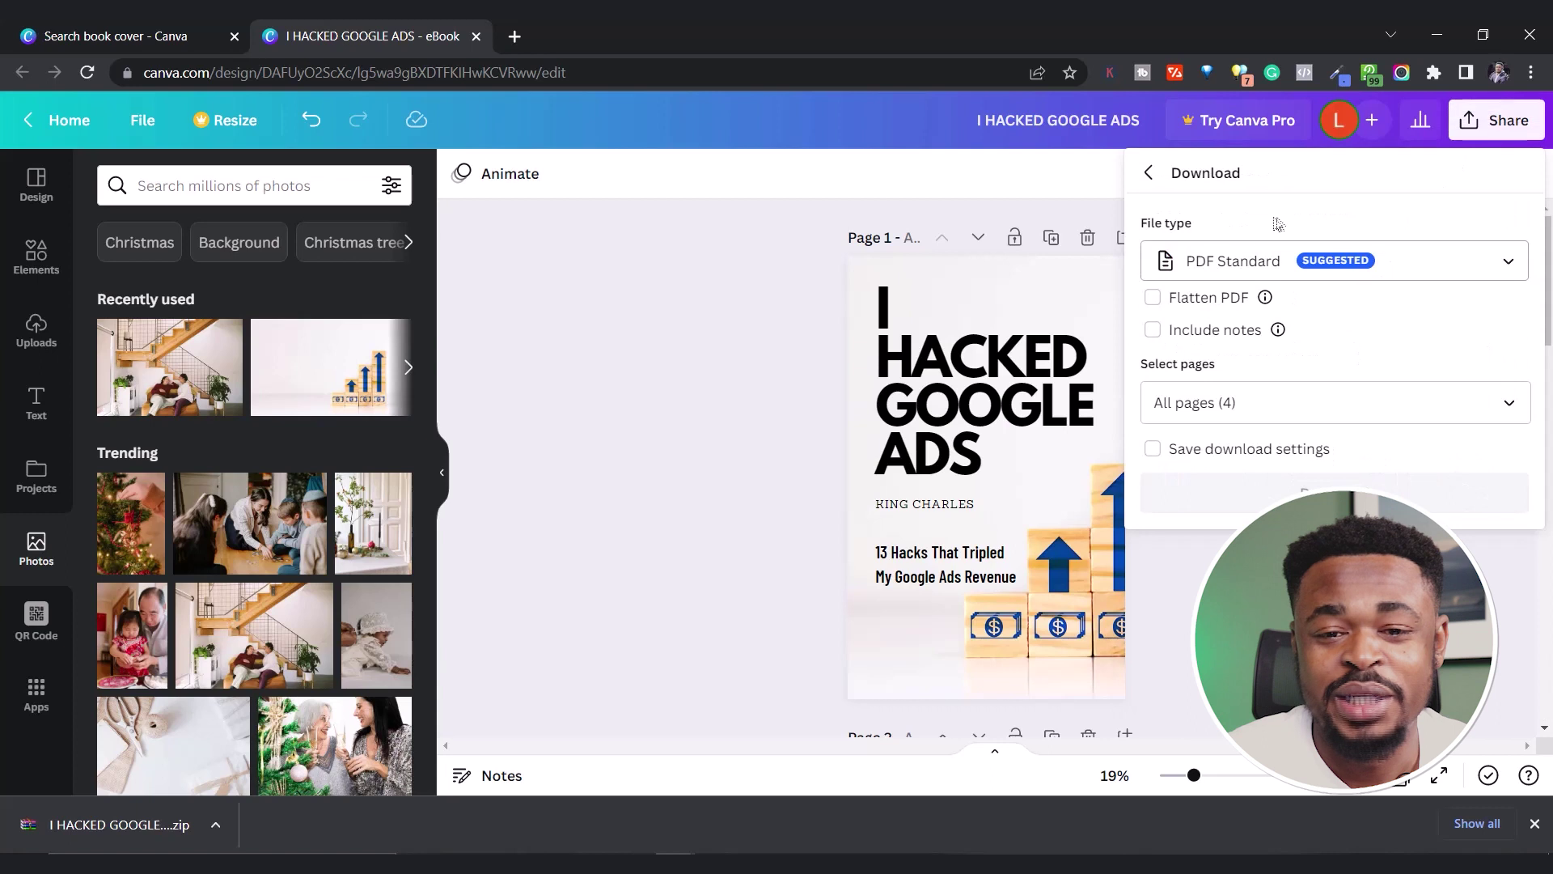
{"action": "left_click", "coordinate": [1246, 267]}
{"action": "left_click", "coordinate": [1233, 339]}
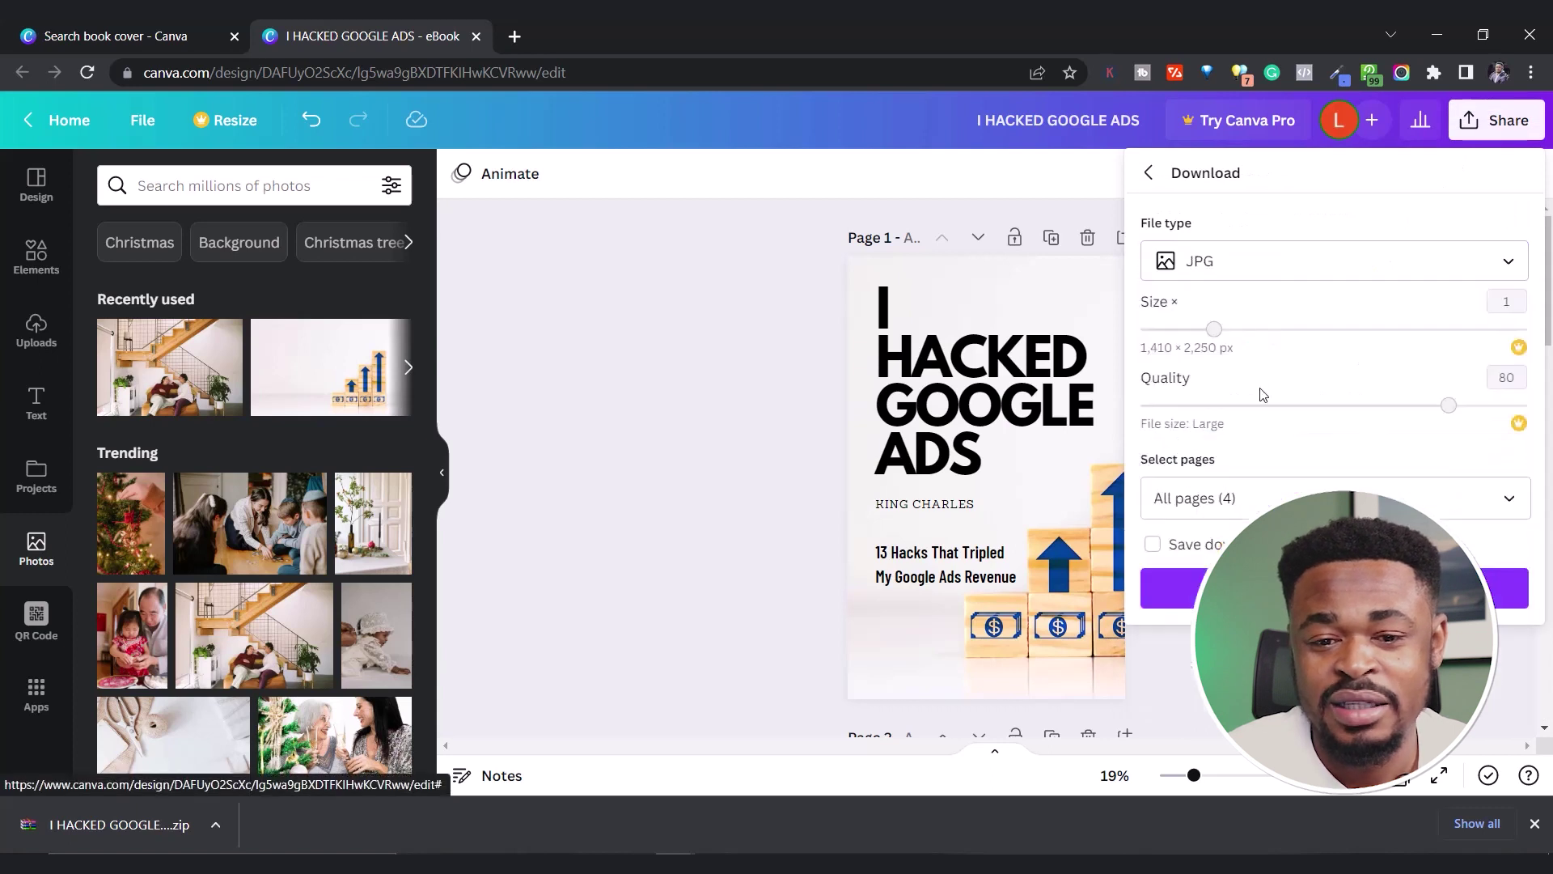
{"action": "left_click", "coordinate": [1248, 494]}
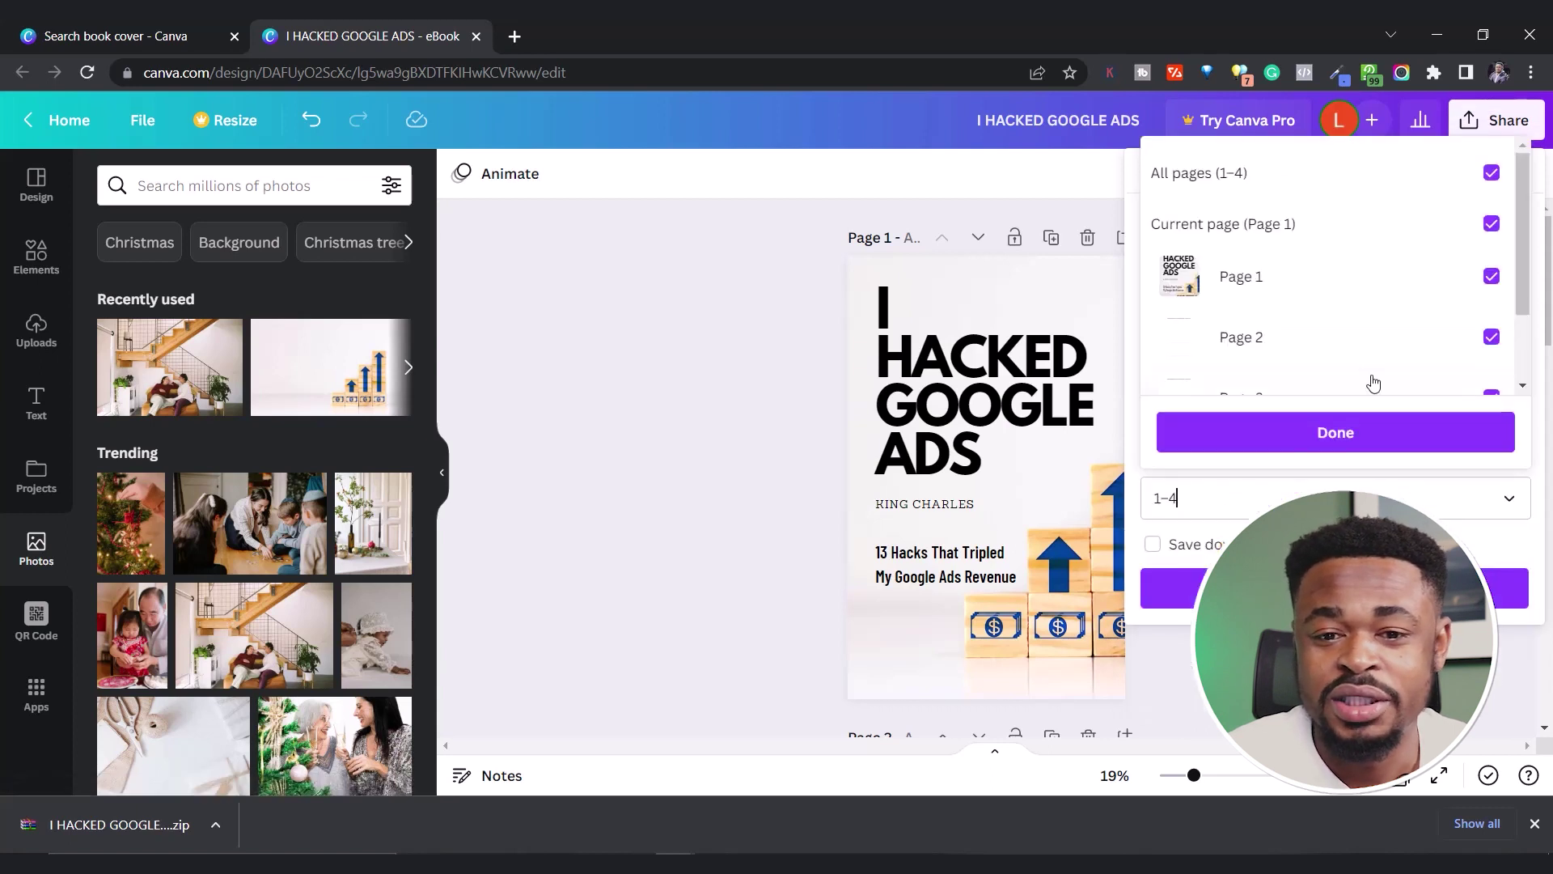
Step: Export only Page 1, the cover, as a single JPG image
{"action": "left_click", "coordinate": [1491, 225]}
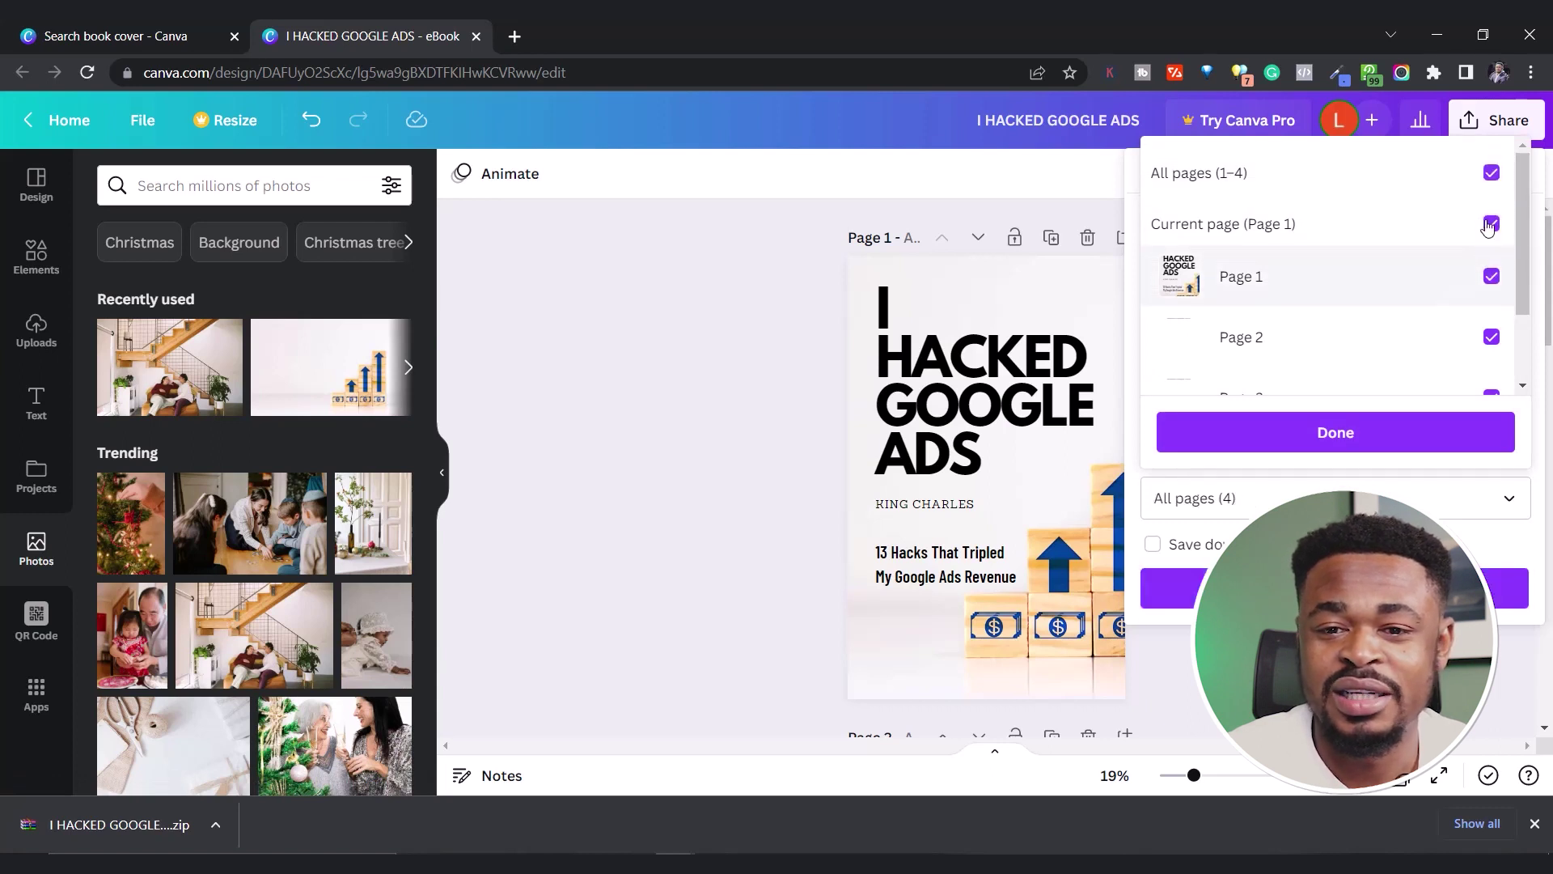
{"action": "left_click", "coordinate": [1491, 175]}
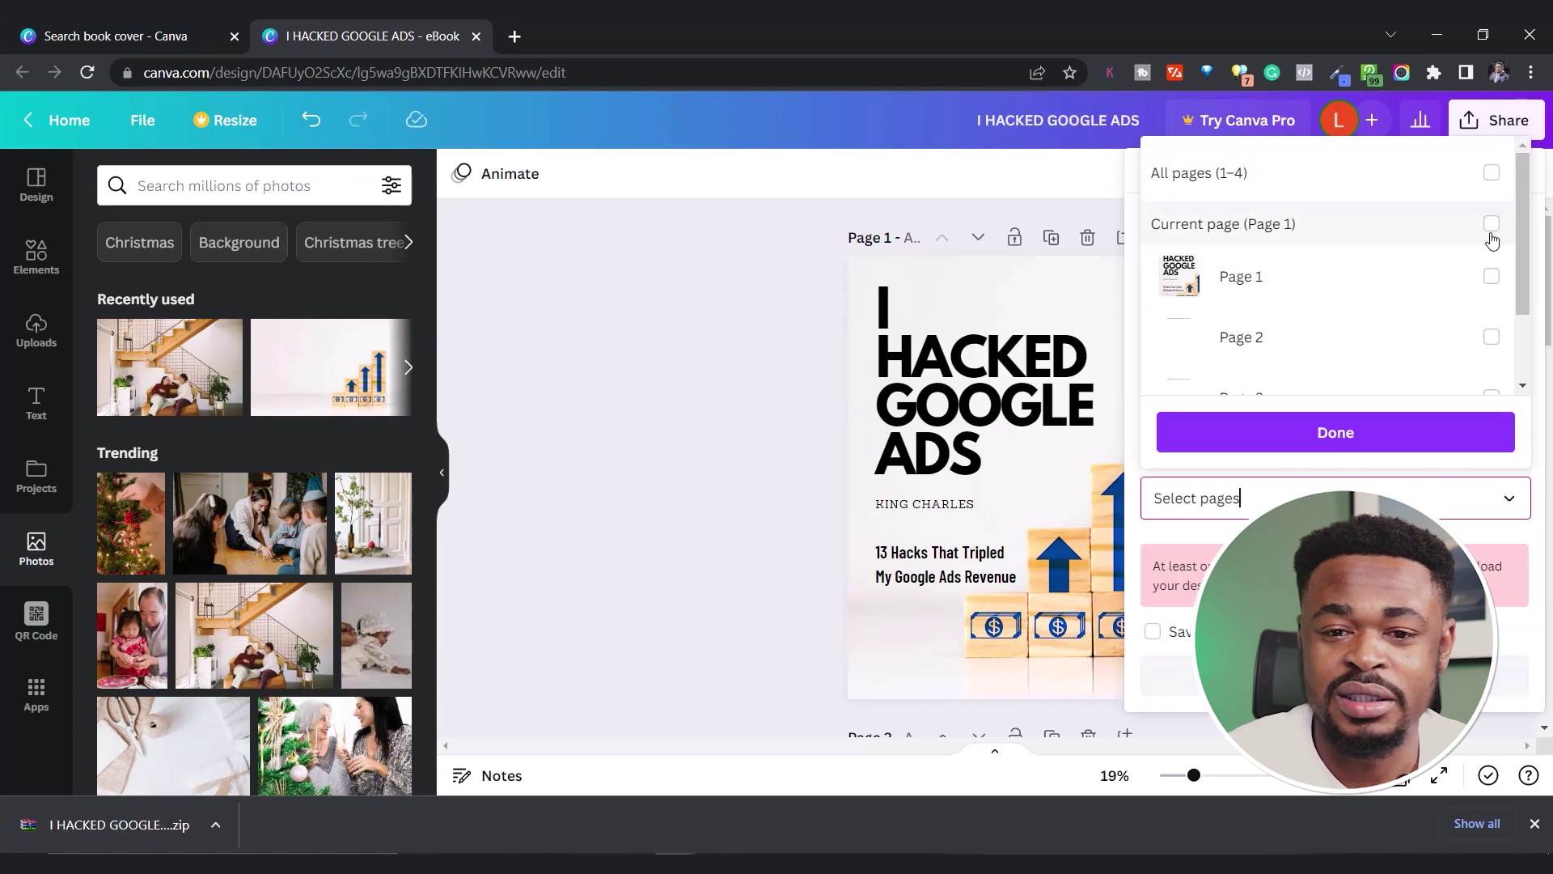
{"action": "left_click", "coordinate": [1489, 278]}
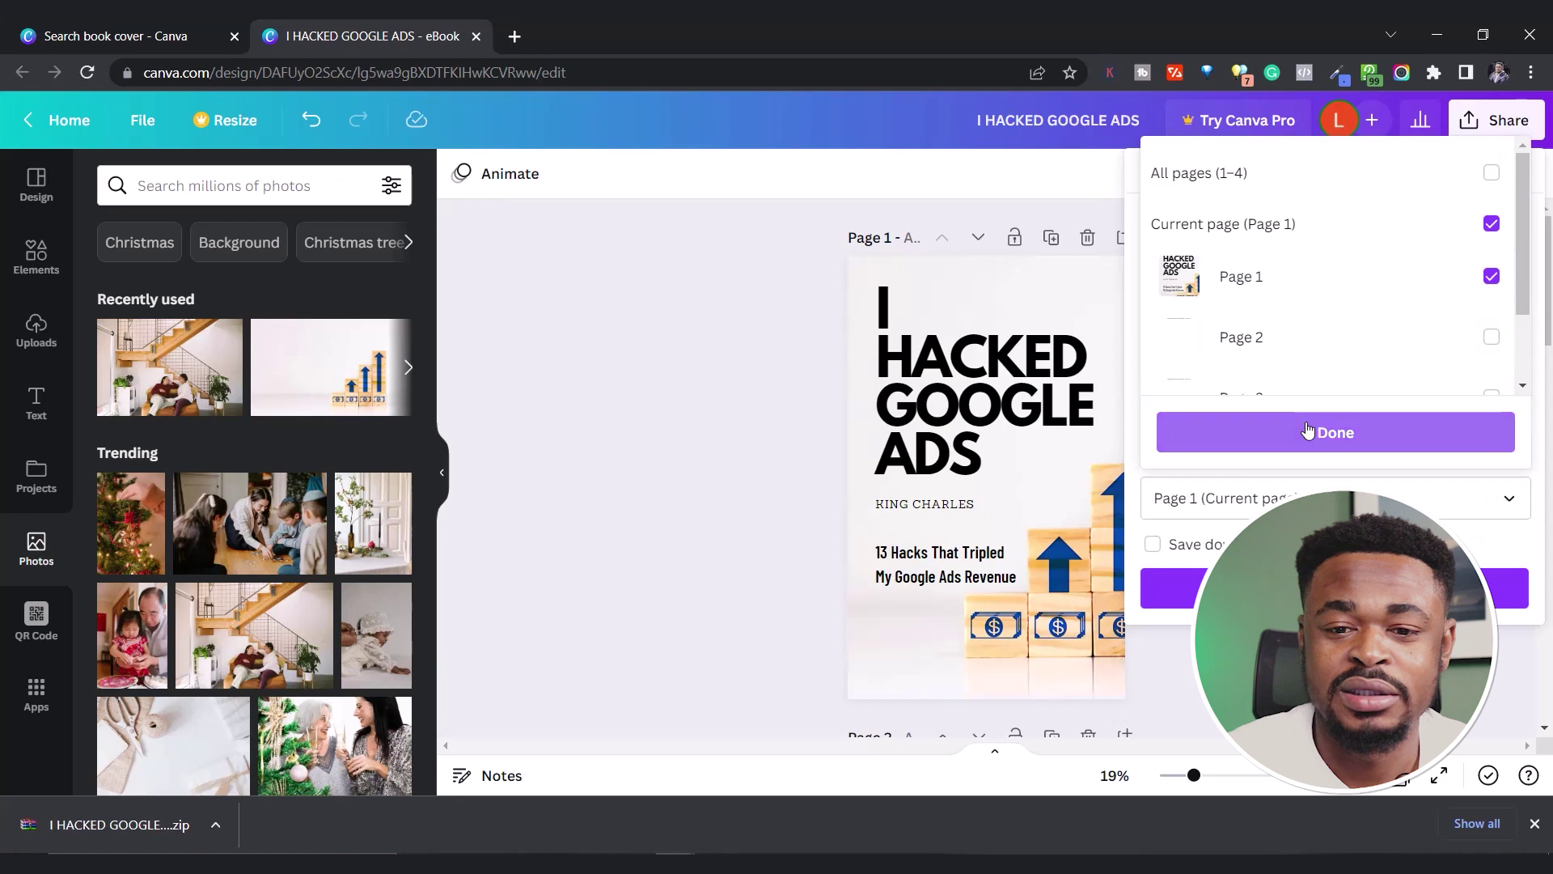
{"action": "left_click", "coordinate": [1303, 452]}
{"action": "left_click", "coordinate": [1335, 588]}
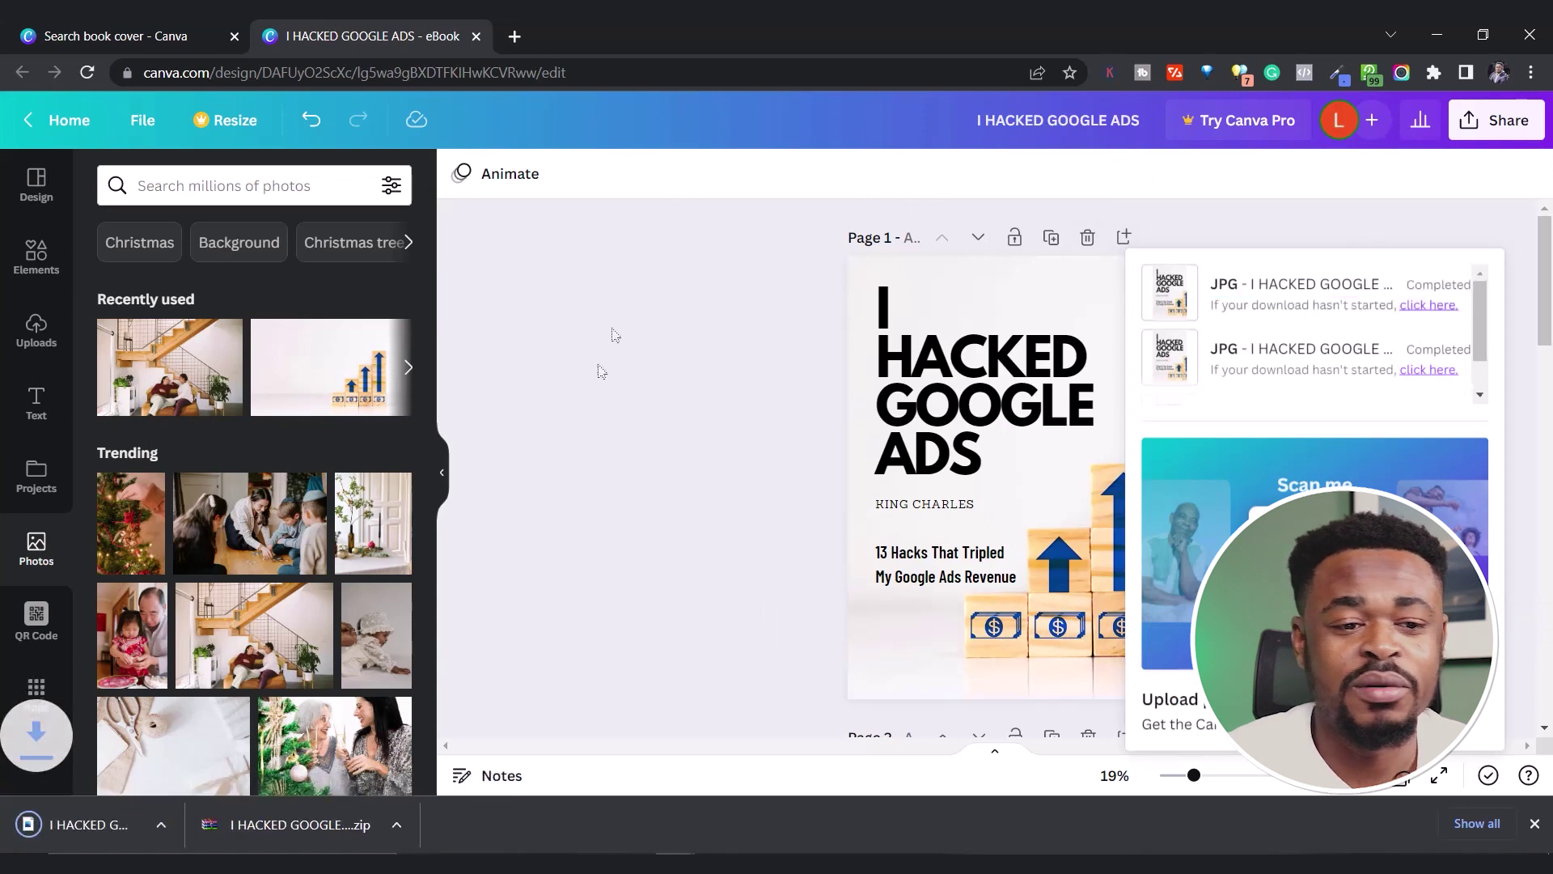
{"action": "left_click", "coordinate": [127, 833]}
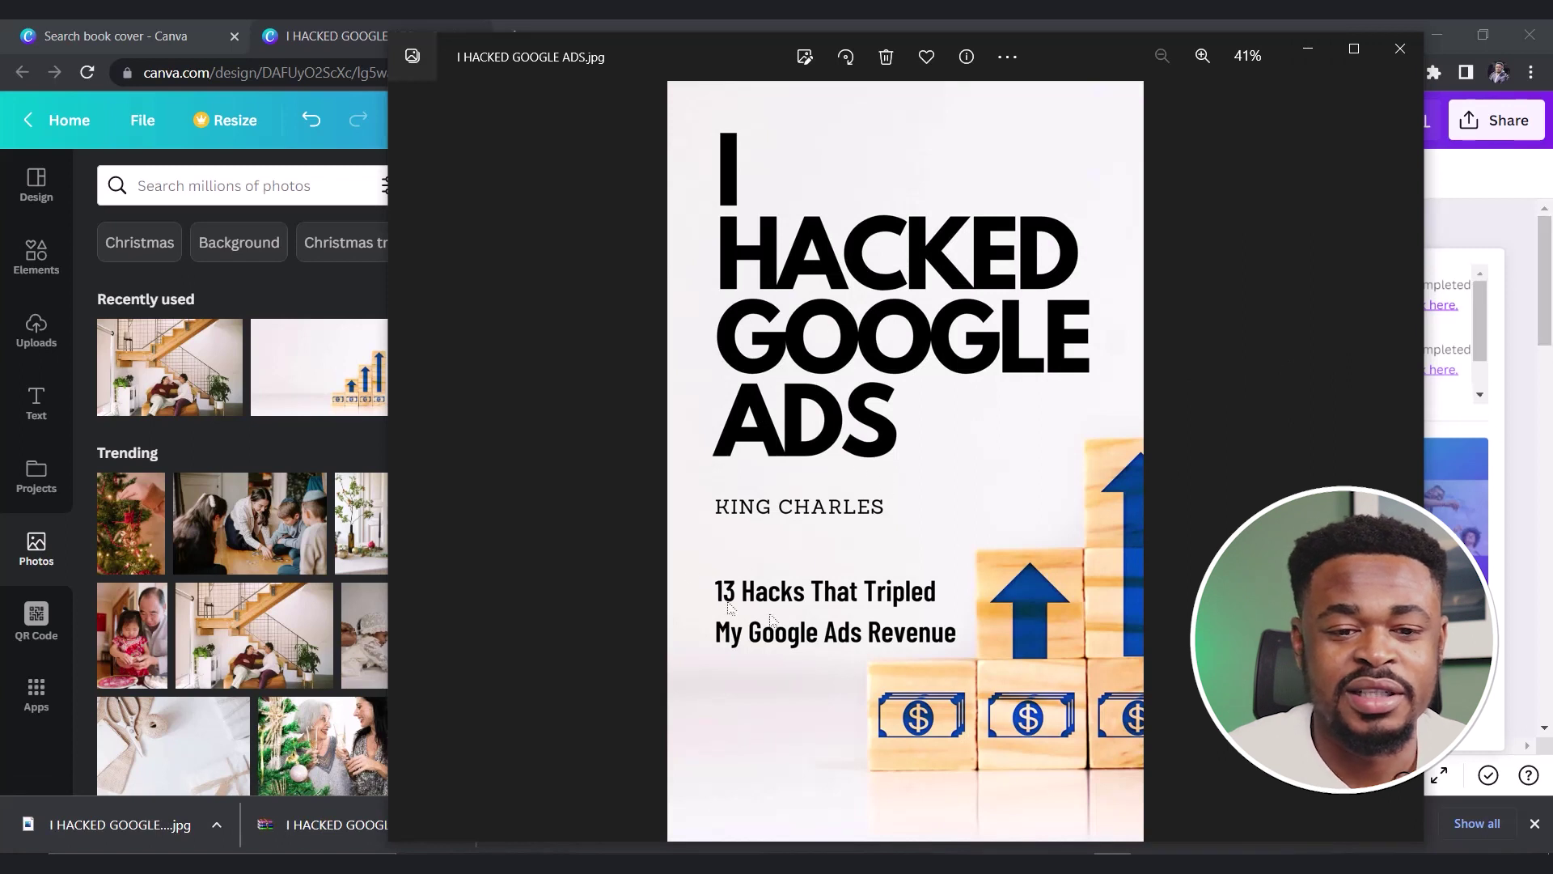
{"action": "key", "text": "alt+F4"}
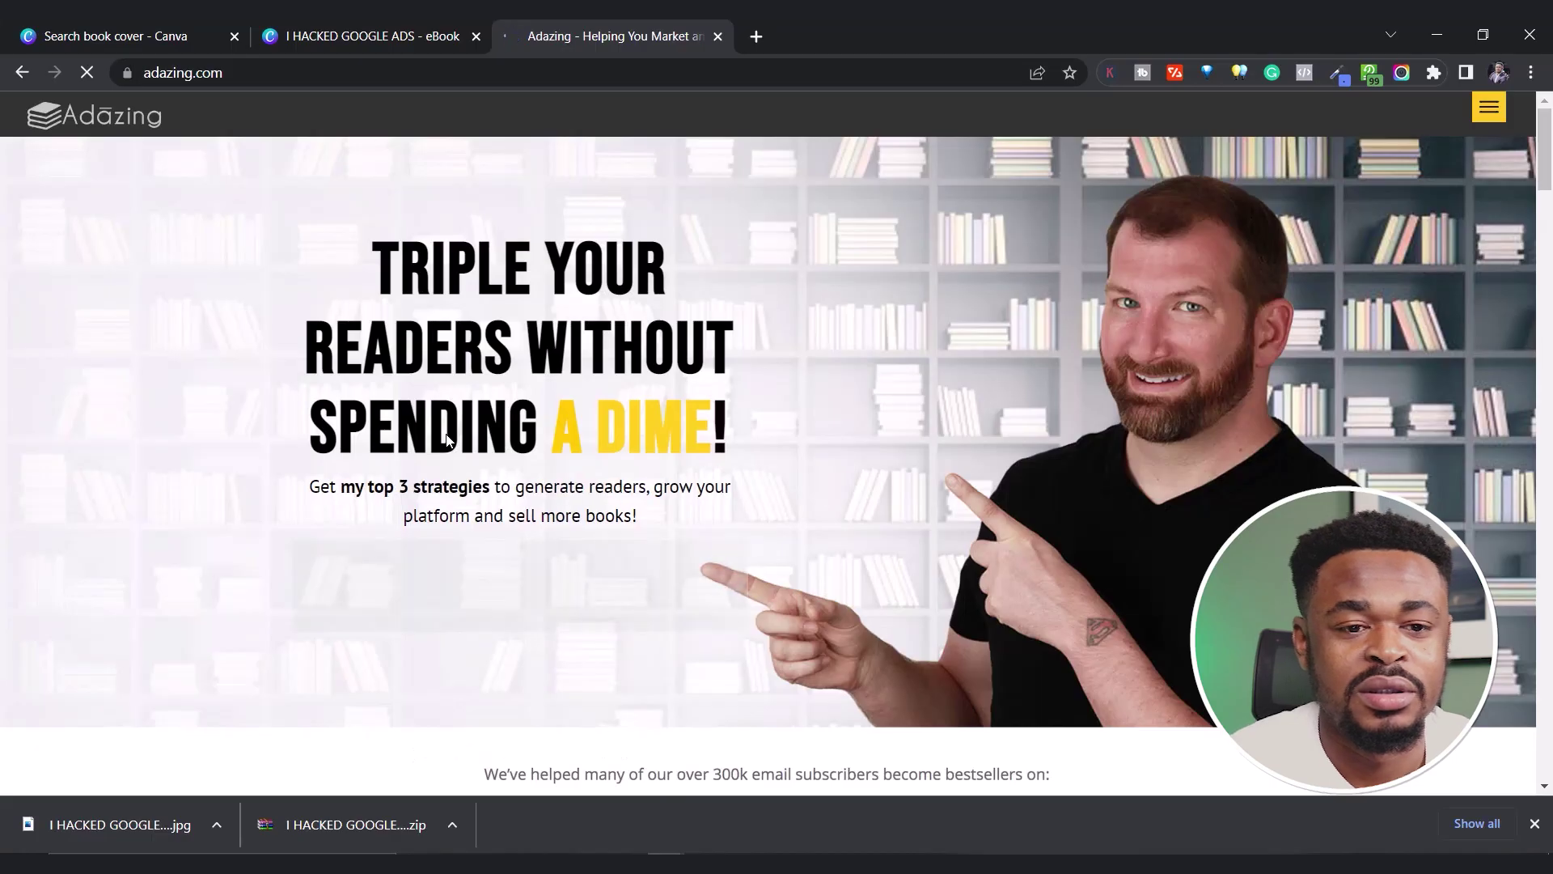
Step: Go to Adazing's Free Book Mockup Generator and pick the two-paperback-books template
{"action": "scroll", "coordinate": [935, 420], "scroll_direction": "down", "scroll_amount": 10}
{"action": "scroll", "coordinate": [937, 428], "scroll_direction": "up", "scroll_amount": 10}
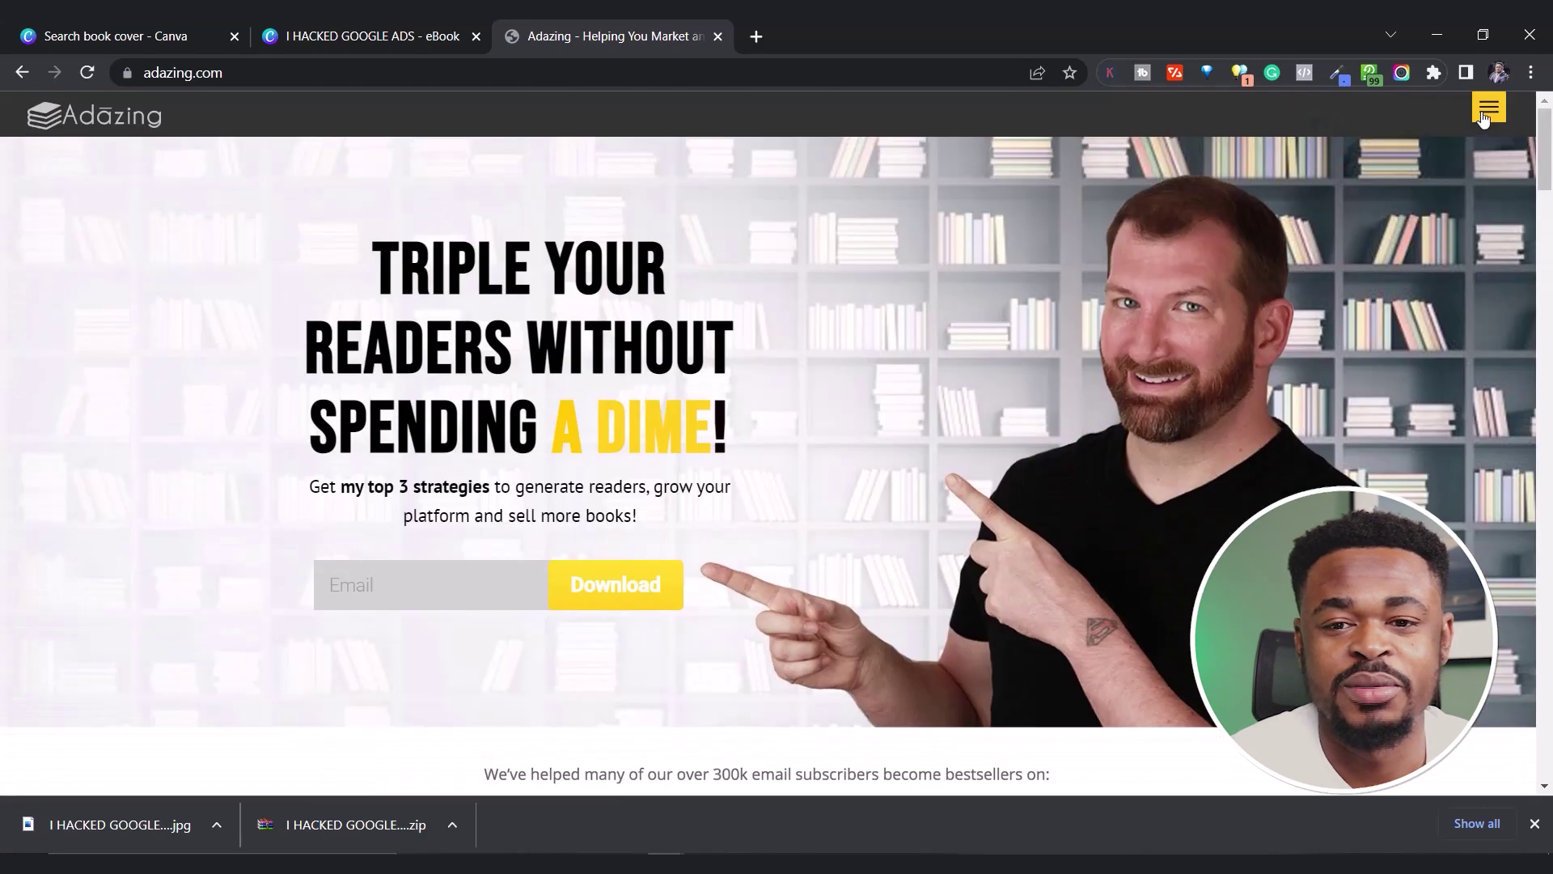
{"action": "left_click", "coordinate": [1484, 118]}
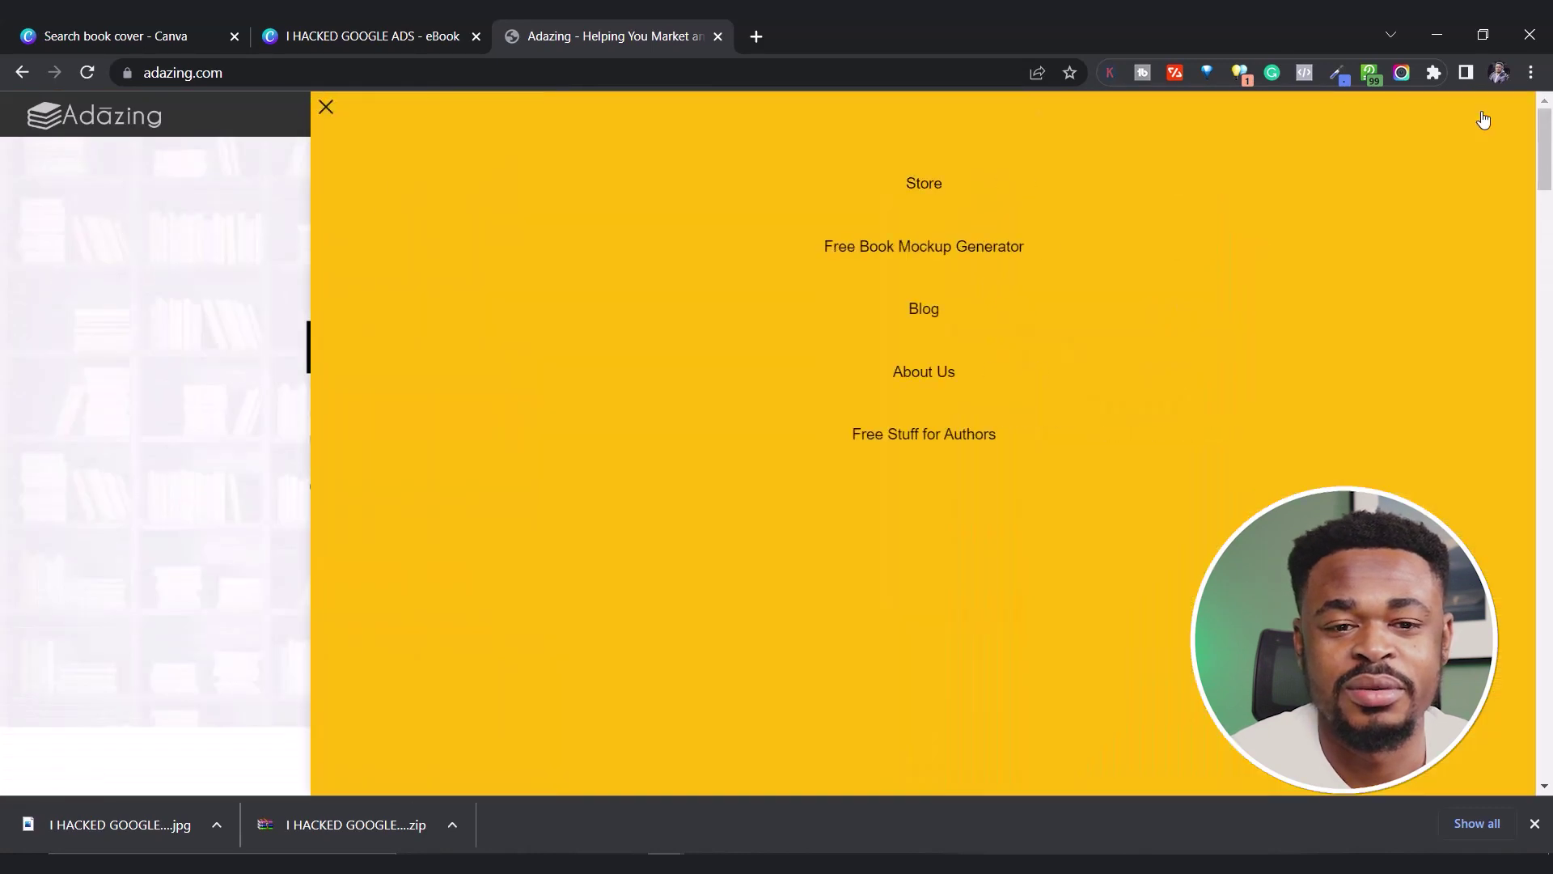
{"action": "left_click", "coordinate": [944, 251]}
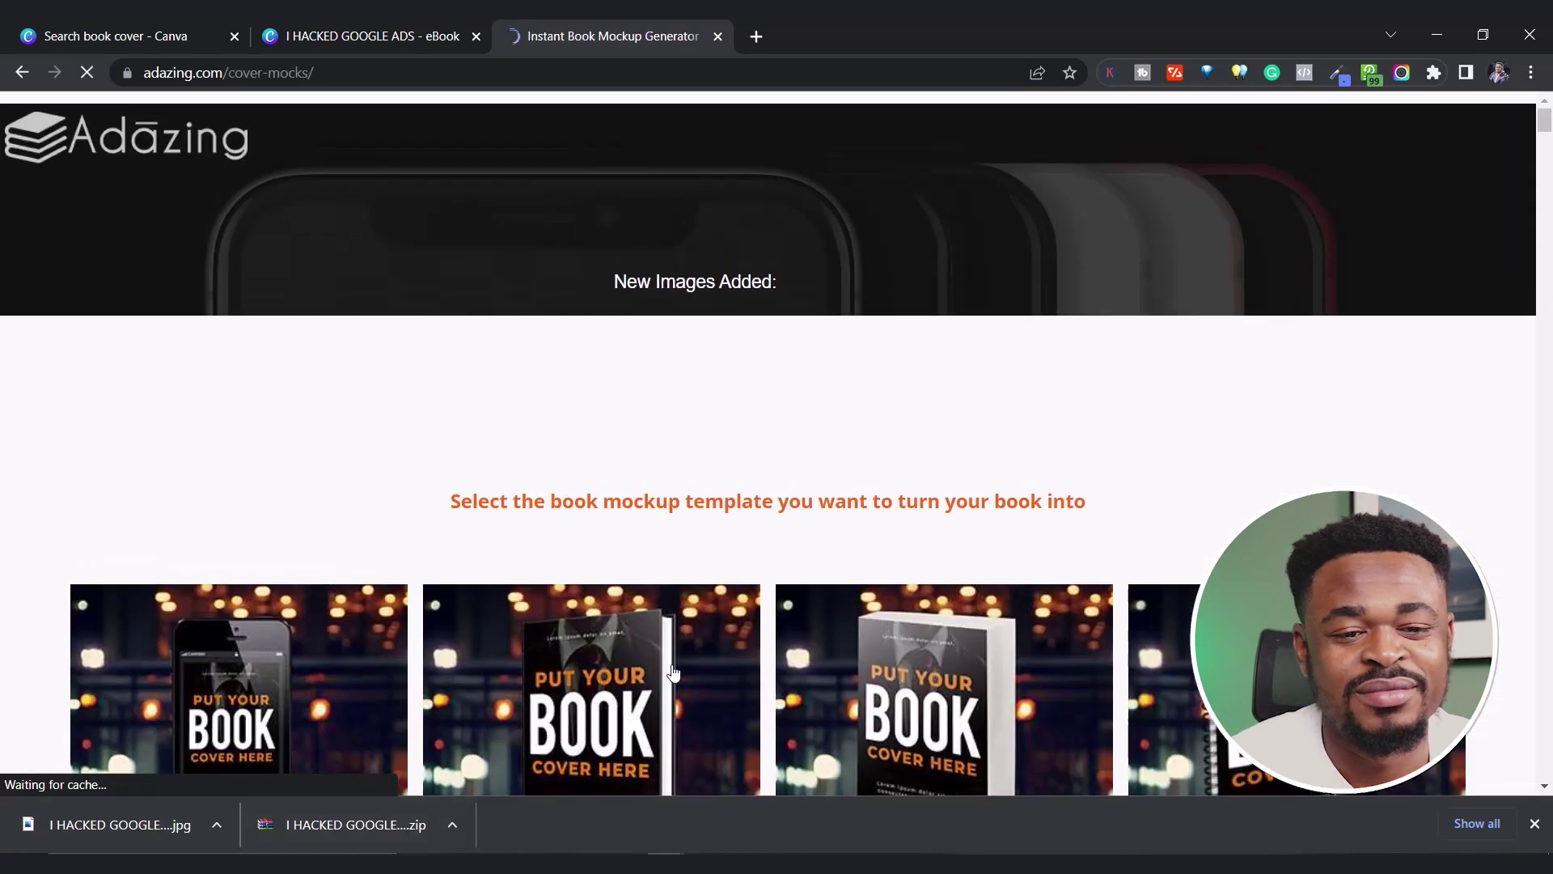
{"action": "scroll", "coordinate": [672, 672], "scroll_direction": "down", "scroll_amount": 4}
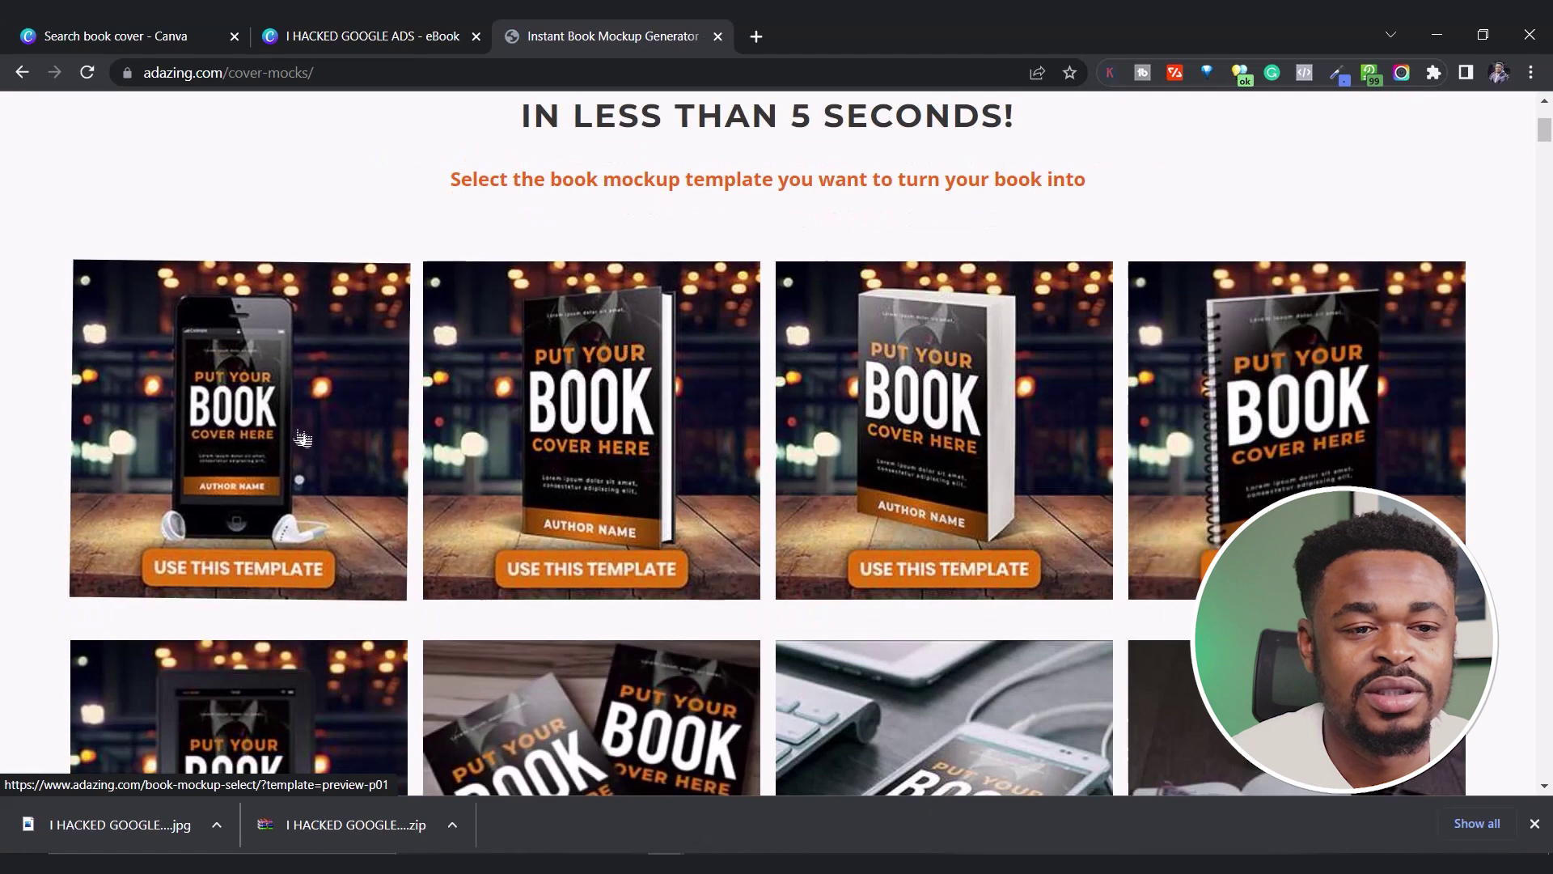
{"action": "scroll", "coordinate": [870, 453], "scroll_direction": "down", "scroll_amount": 4}
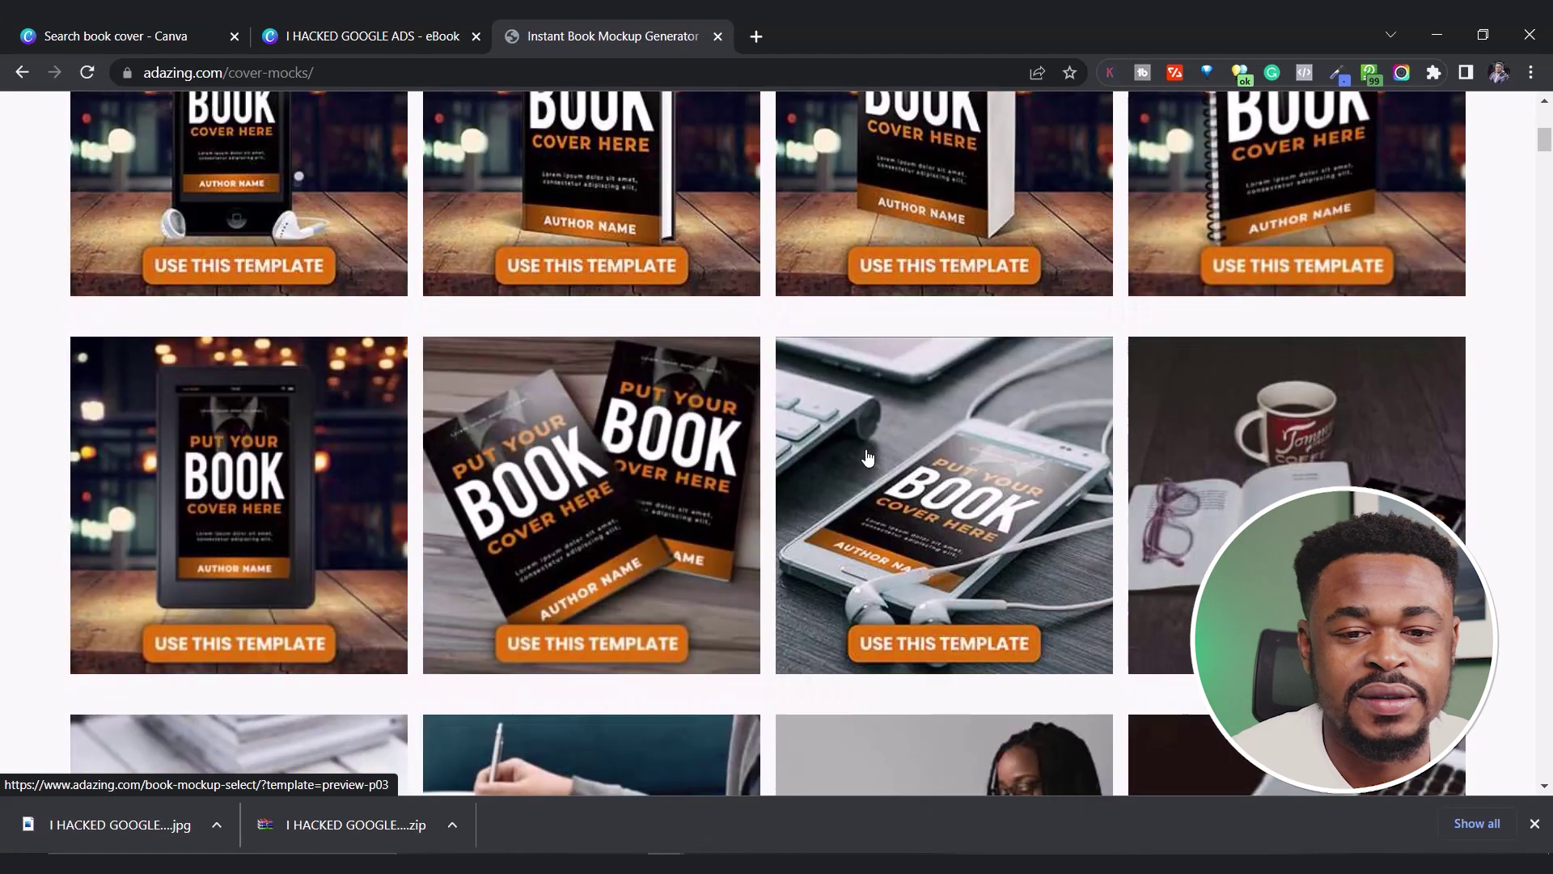
{"action": "left_click", "coordinate": [592, 483]}
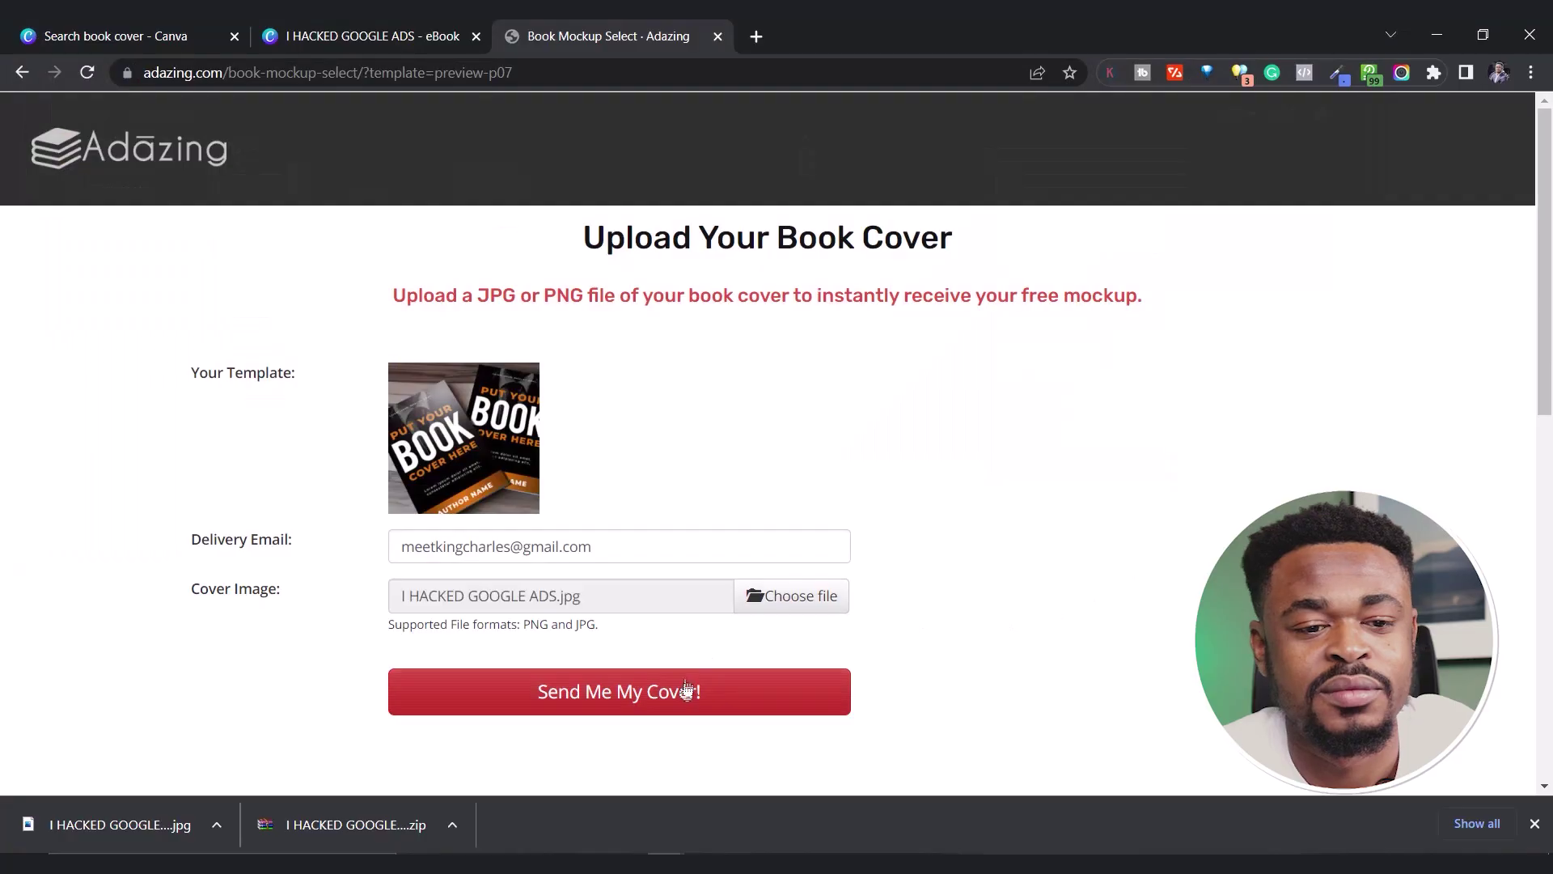
Step: Submit the attached I HACKED GOOGLE ADS cover JPG and view the resulting 3D book mockup
{"action": "left_click", "coordinate": [686, 692]}
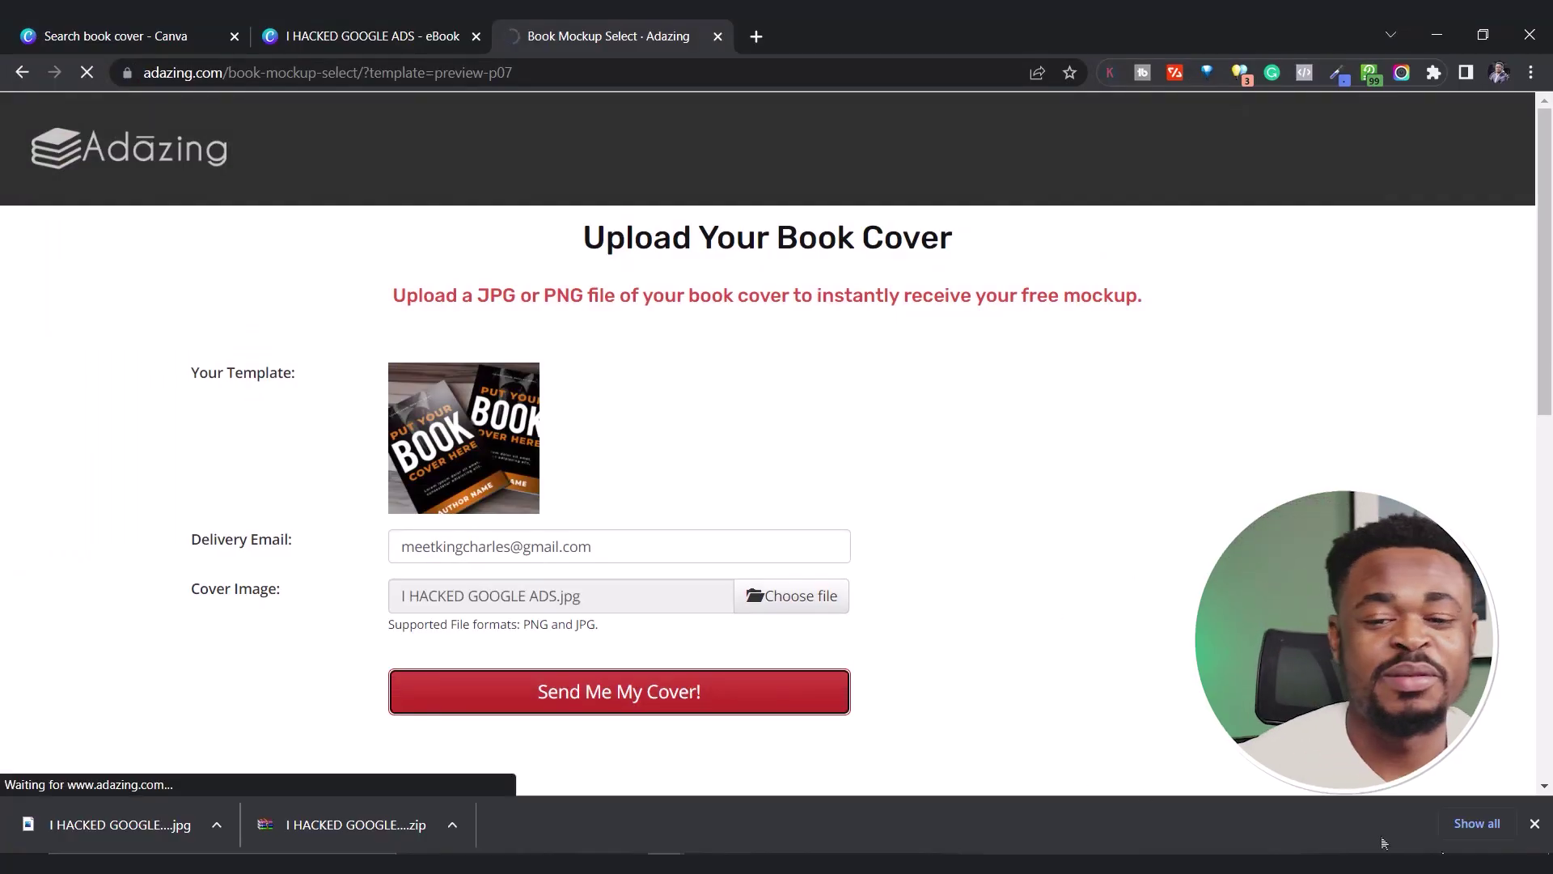
{"action": "left_click", "coordinate": [1535, 824]}
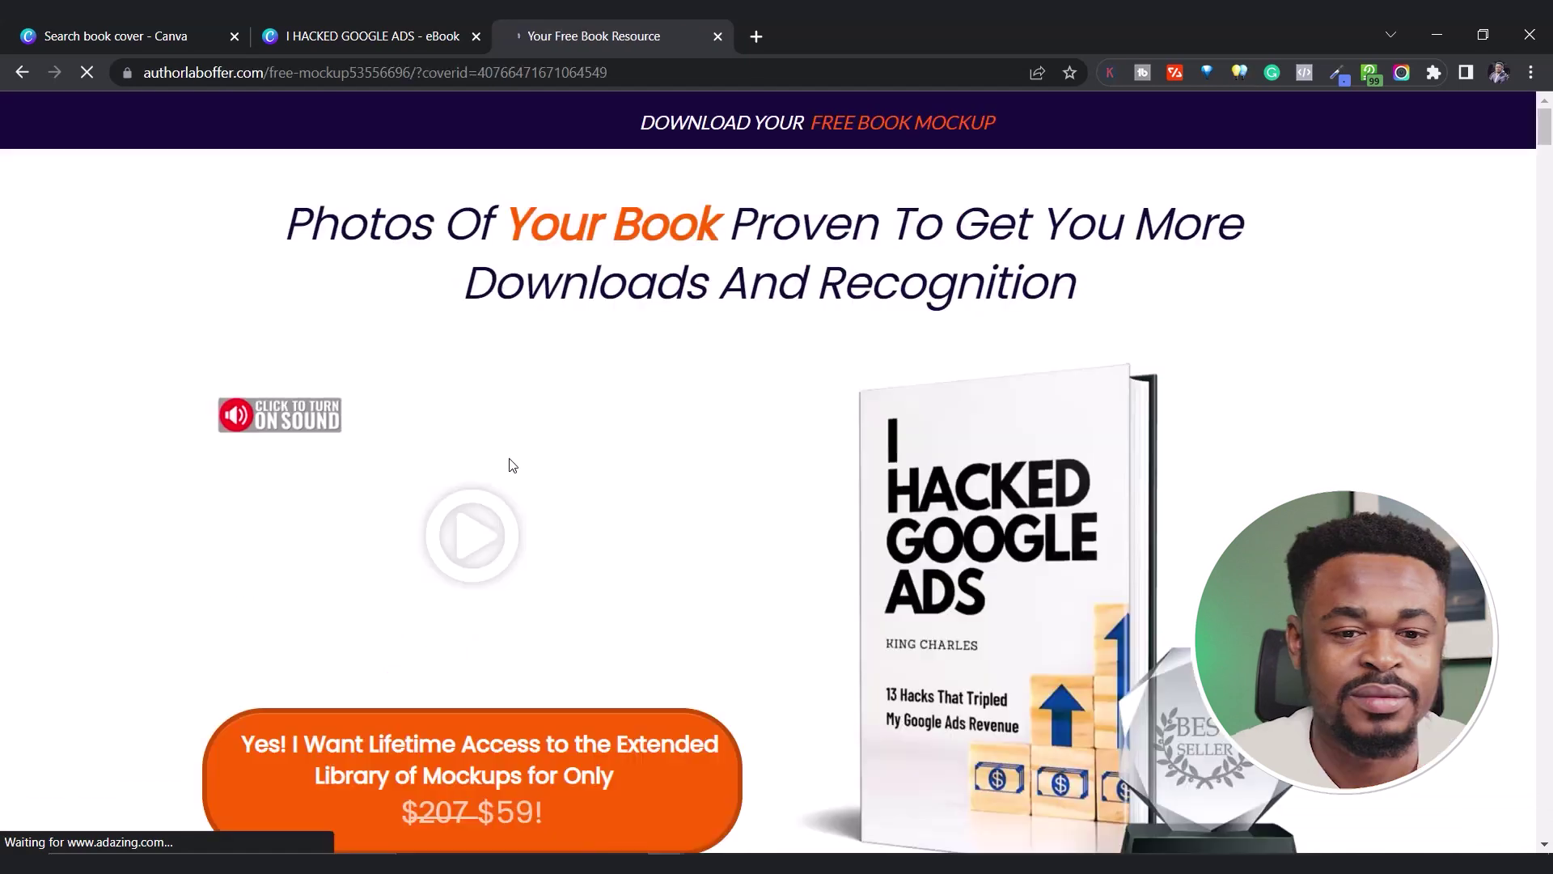
{"action": "scroll", "coordinate": [749, 456], "scroll_direction": "down", "scroll_amount": 2}
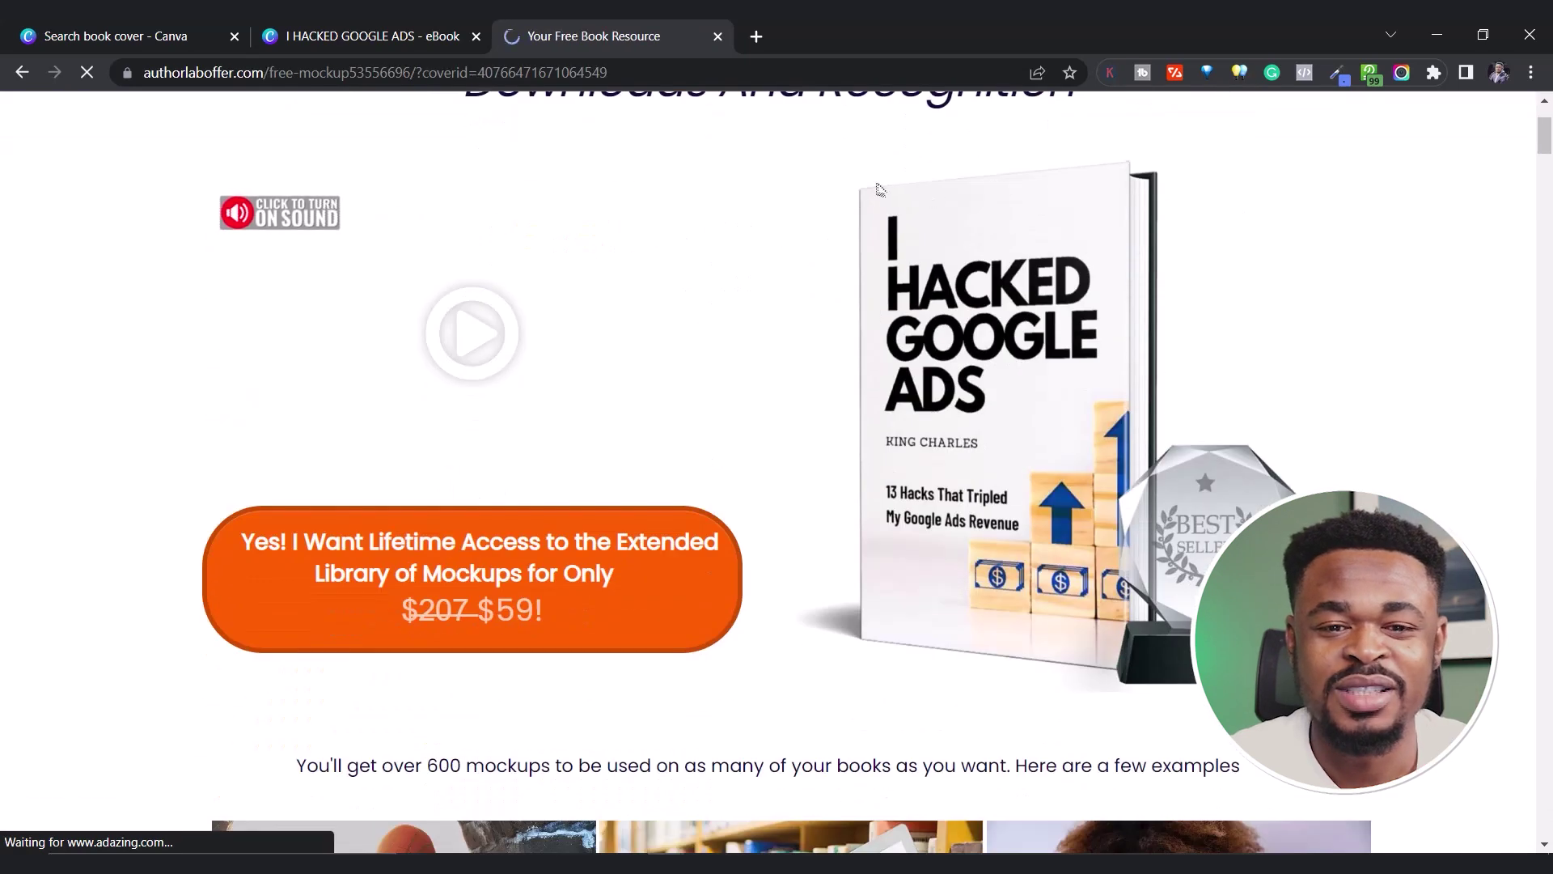